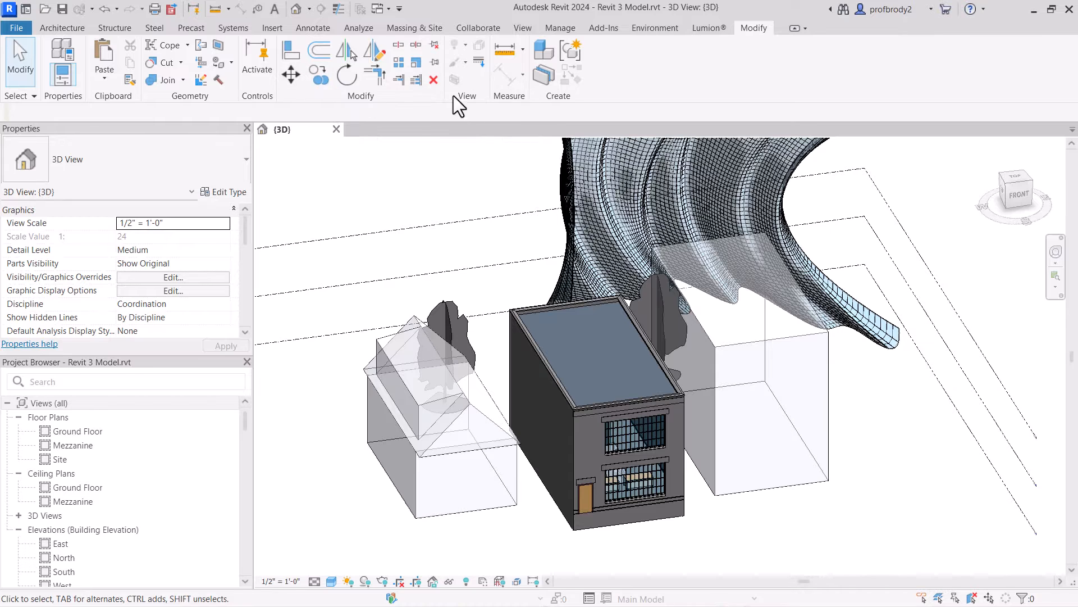
- Start a new in-place mass named "Road"
{"action": "left_click", "coordinate": [407, 29]}
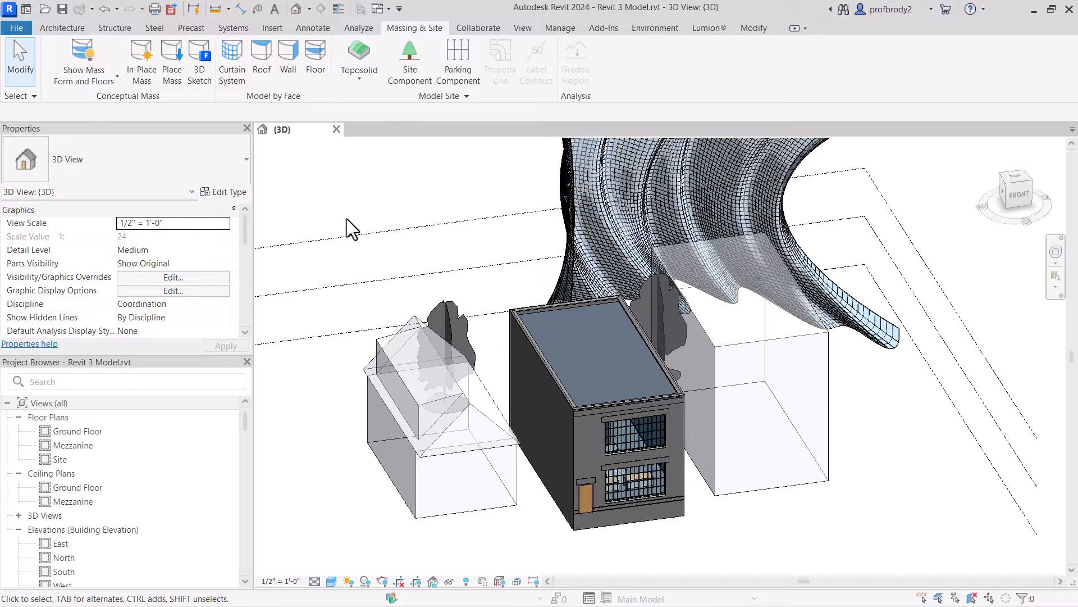
{"action": "left_click", "coordinate": [138, 66]}
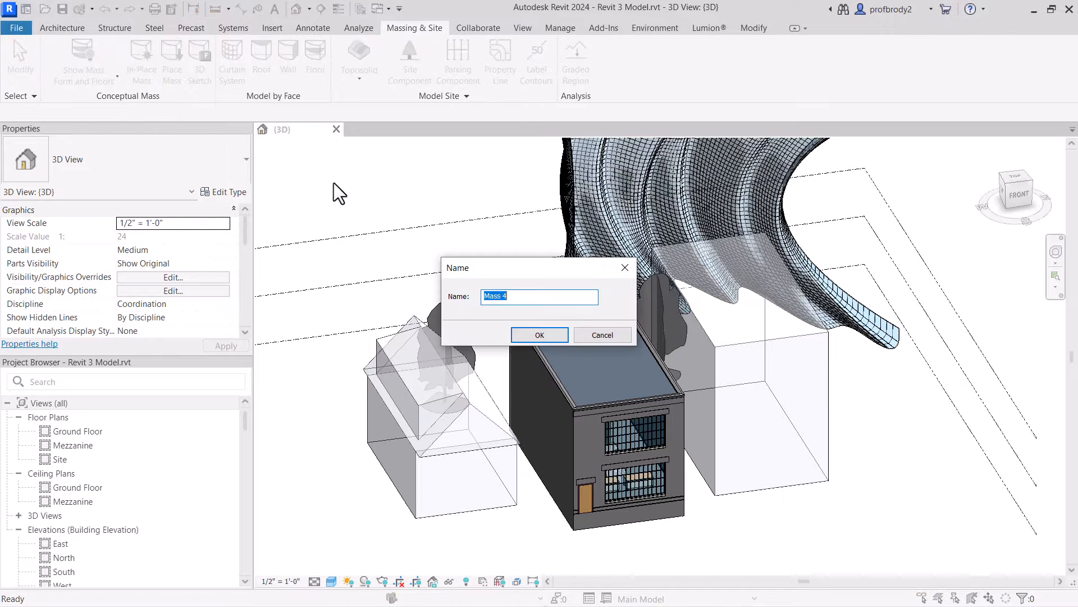
{"action": "type", "text": "Ro"}
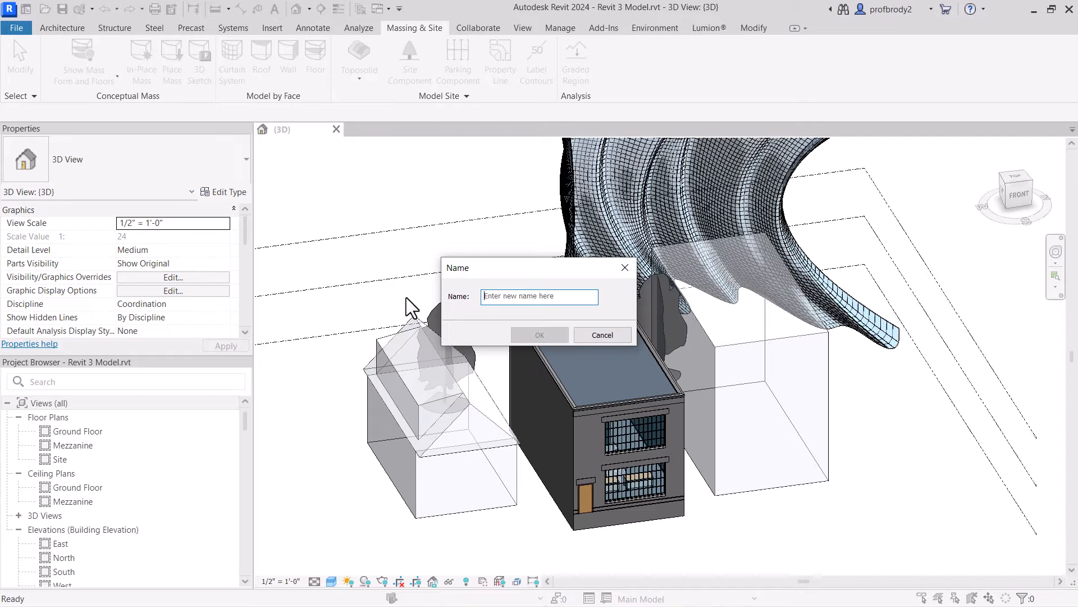
{"action": "type", "text": "of"}
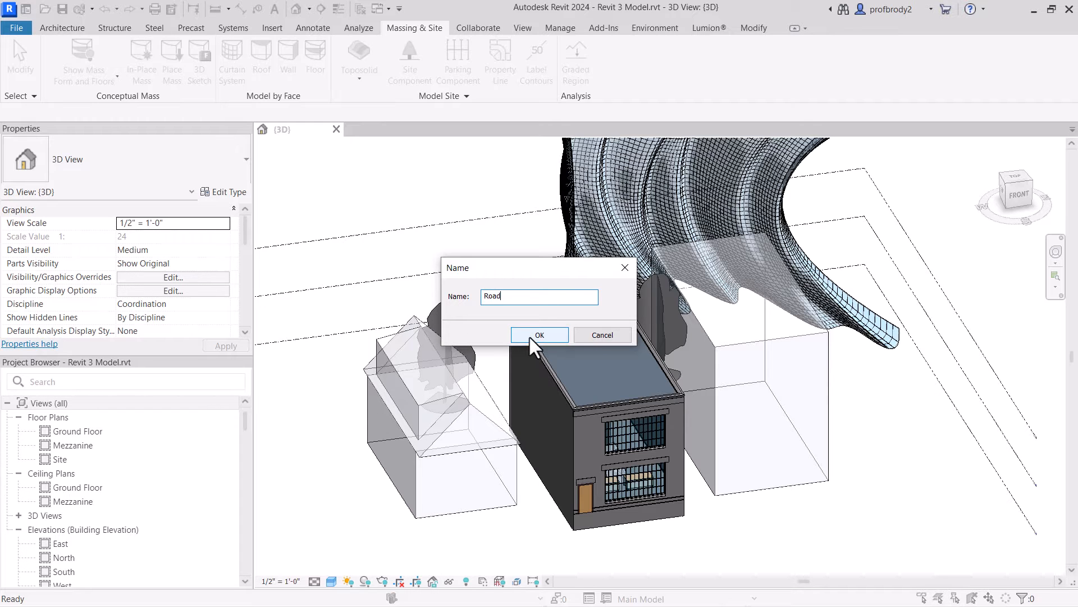
{"action": "left_click", "coordinate": [529, 335]}
- From a top view, sketch a long rectangle about 24' deep, about 11' in front of the buildings, spanning all three
{"action": "scroll", "coordinate": [709, 335], "scroll_direction": "down", "scroll_amount": 4}
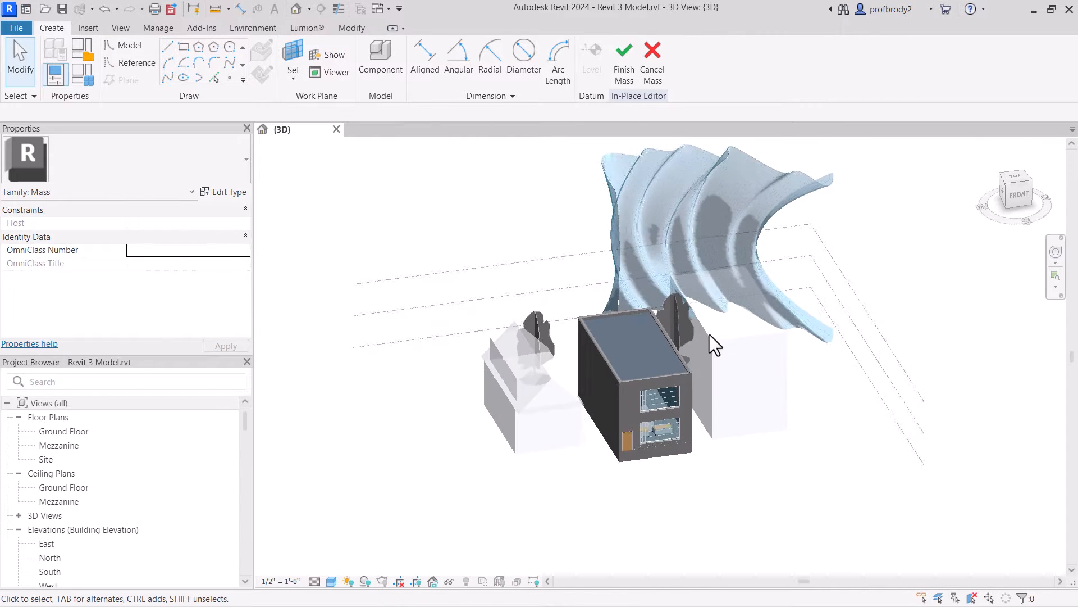
{"action": "middle_click_drag", "start_coordinate": [715, 334], "coordinate": [608, 432], "text": "shift"}
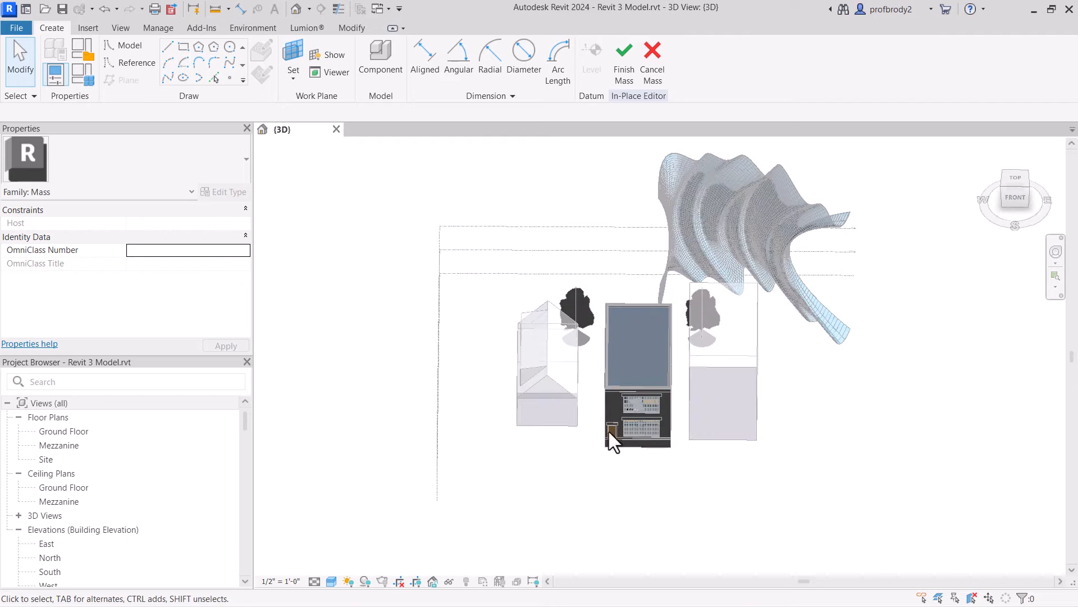
{"action": "left_click", "coordinate": [1014, 177]}
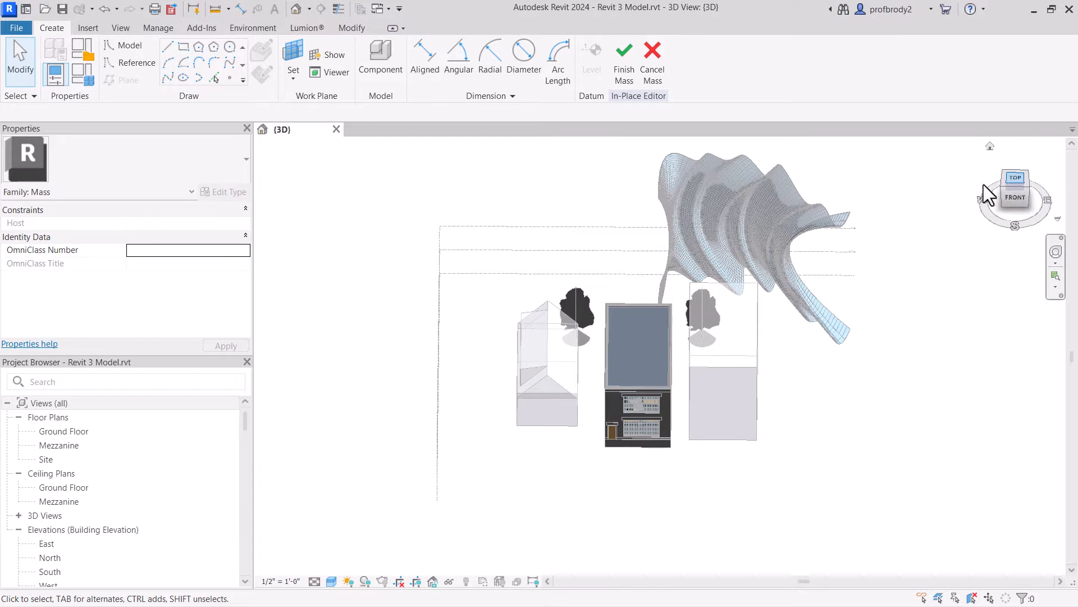
{"action": "scroll", "coordinate": [679, 435], "scroll_direction": "up", "scroll_amount": 3}
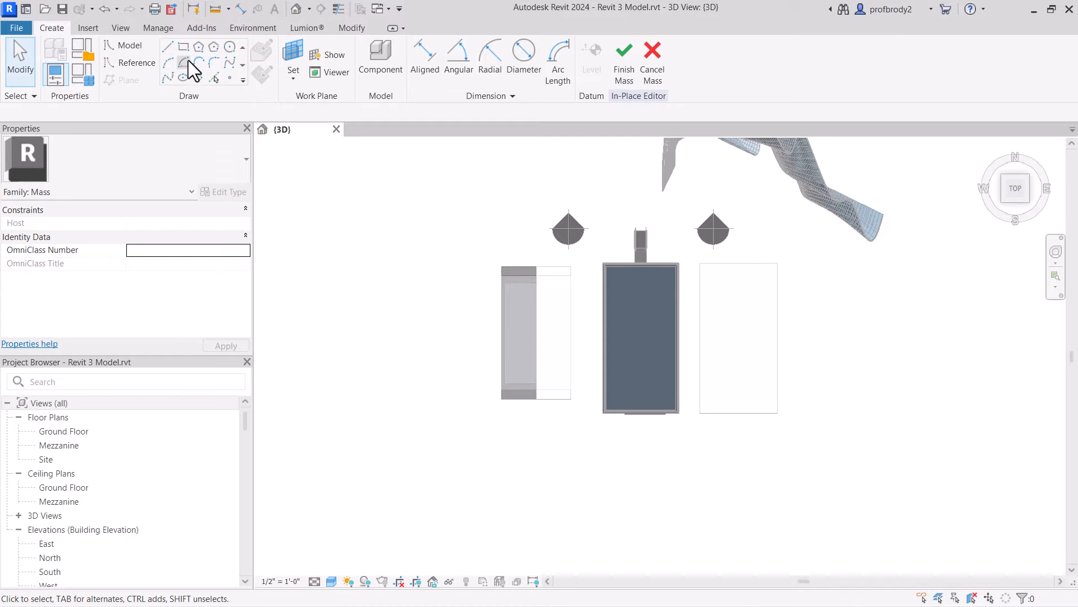
{"action": "left_click", "coordinate": [183, 46]}
{"action": "left_click", "coordinate": [833, 442]}
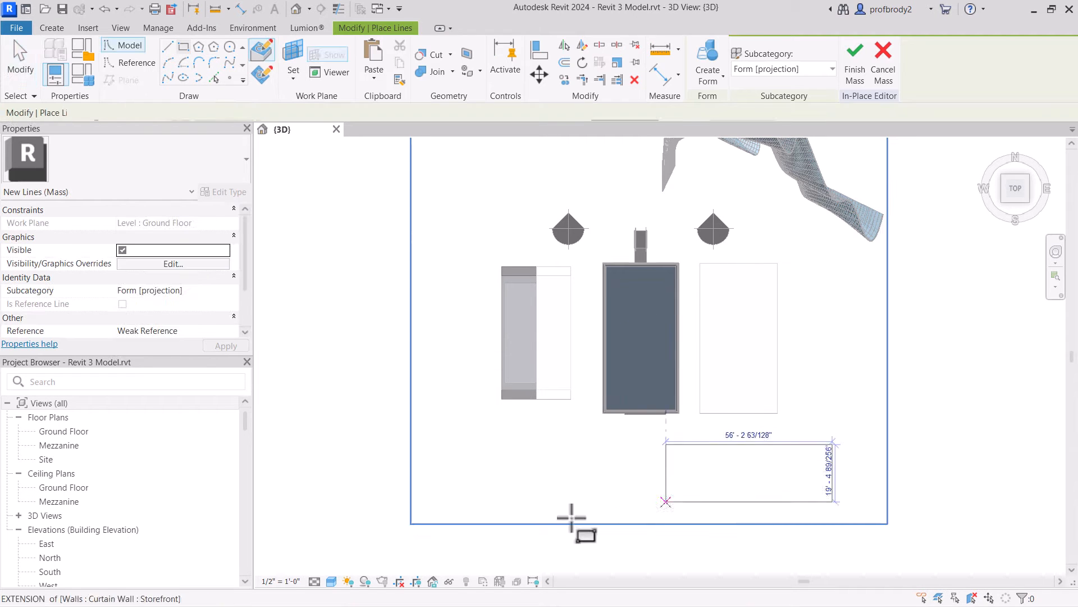
{"action": "left_click", "coordinate": [418, 513]}
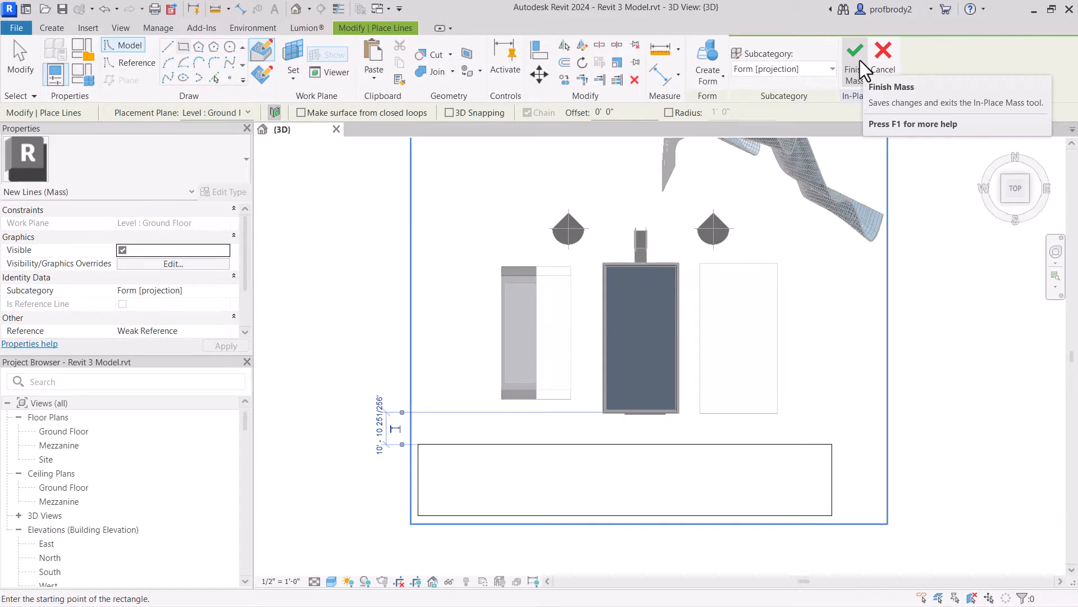
{"action": "left_click", "coordinate": [16, 70]}
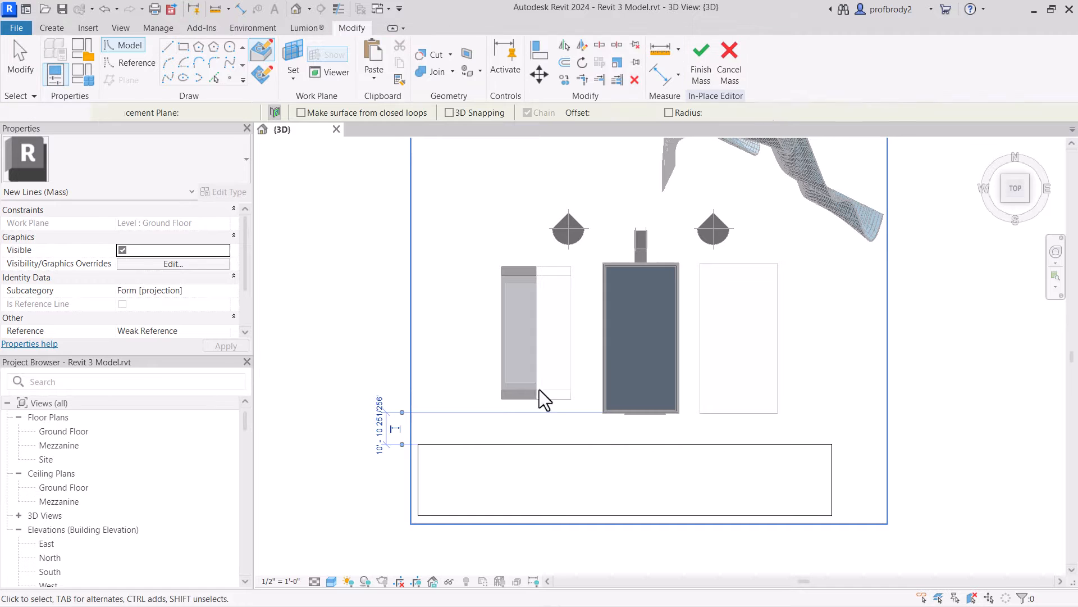
- Select the whole rectangle outline and create a solid form from it
{"action": "key", "text": "Tab"}
{"action": "left_click", "coordinate": [571, 445]}
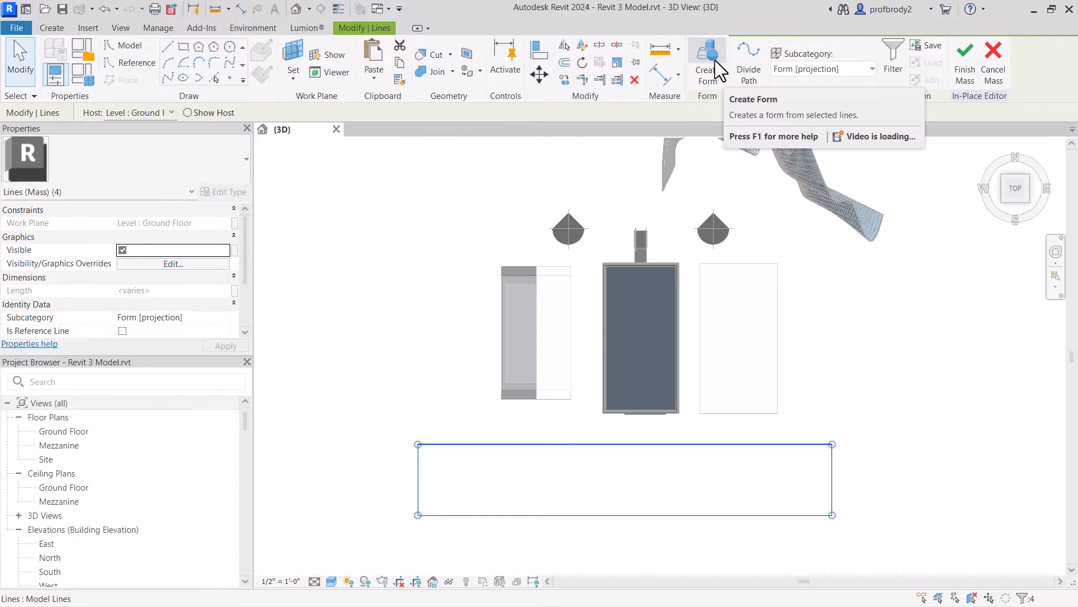
{"action": "left_click", "coordinate": [715, 60]}
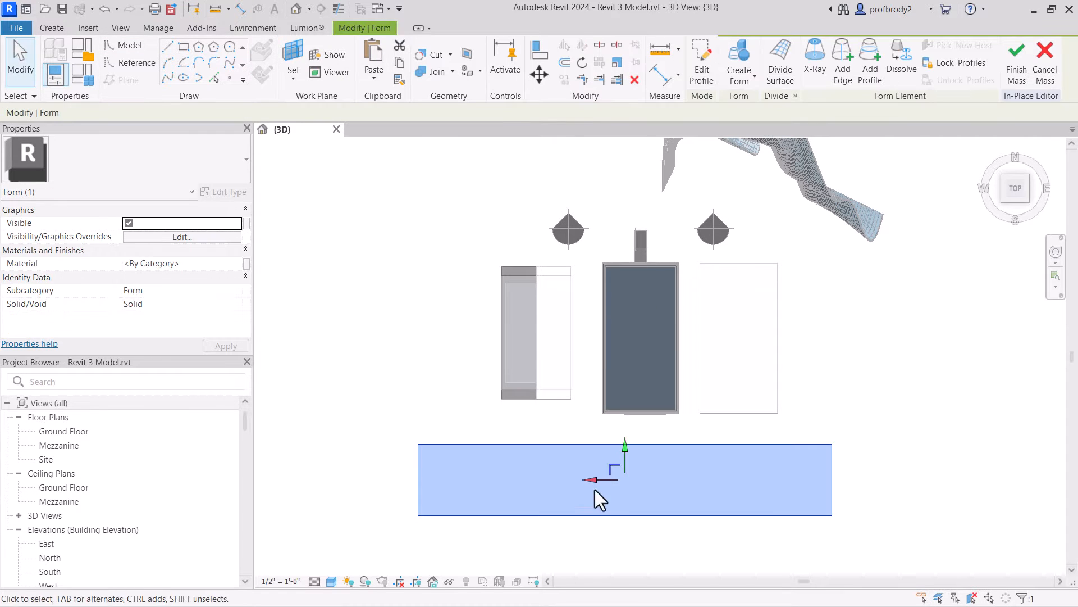
- Try to lower the road form's top face to flatten the block toward the ground
{"action": "middle_click_drag", "start_coordinate": [595, 490], "coordinate": [671, 312], "text": "shift"}
{"action": "left_click", "coordinate": [664, 391]}
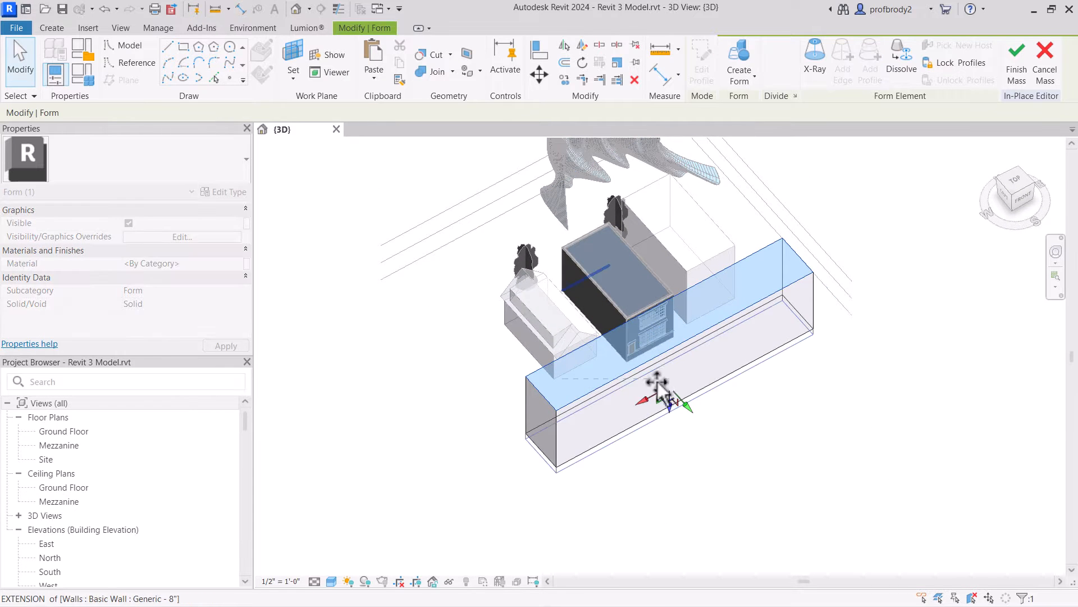
{"action": "left_click_drag", "start_coordinate": [658, 387], "coordinate": [674, 359]}
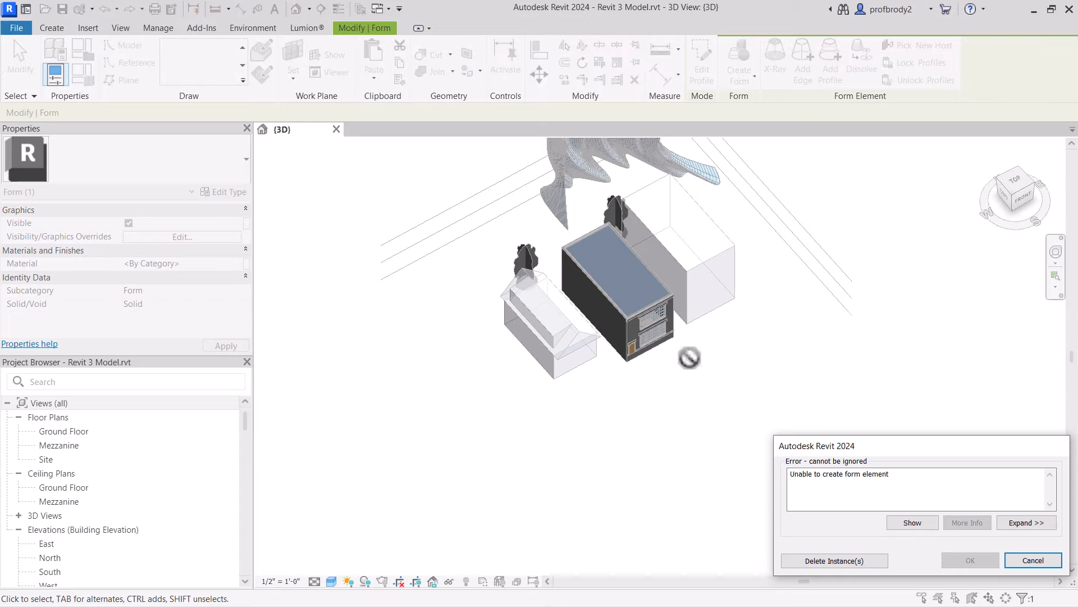
{"action": "left_click", "coordinate": [1020, 559]}
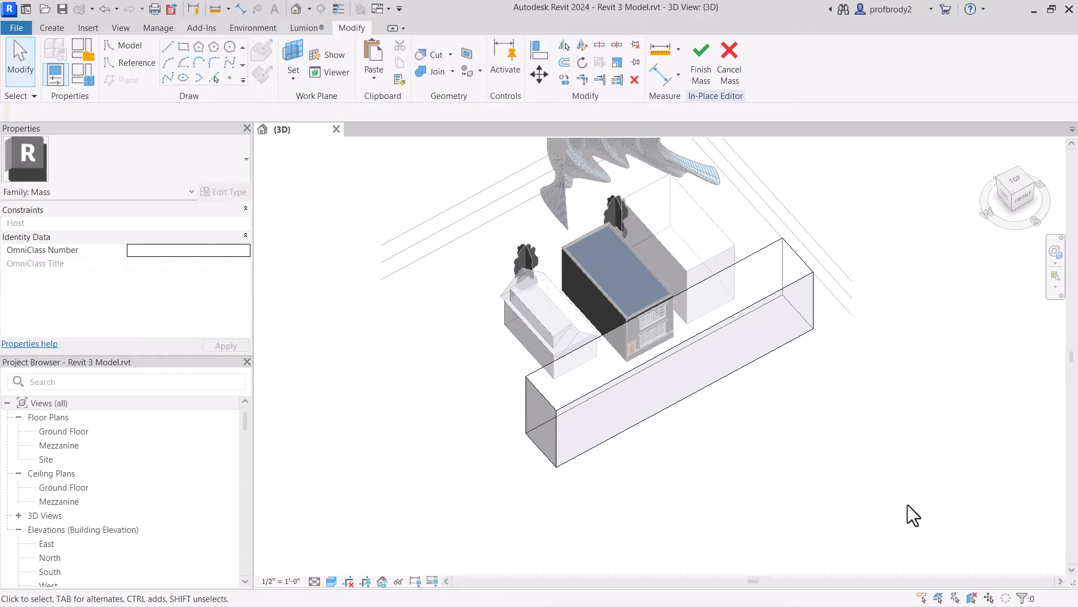
- Reduce the road form to a thin flat slab and finish the in-place mass
{"action": "key", "text": "ctrl+z"}
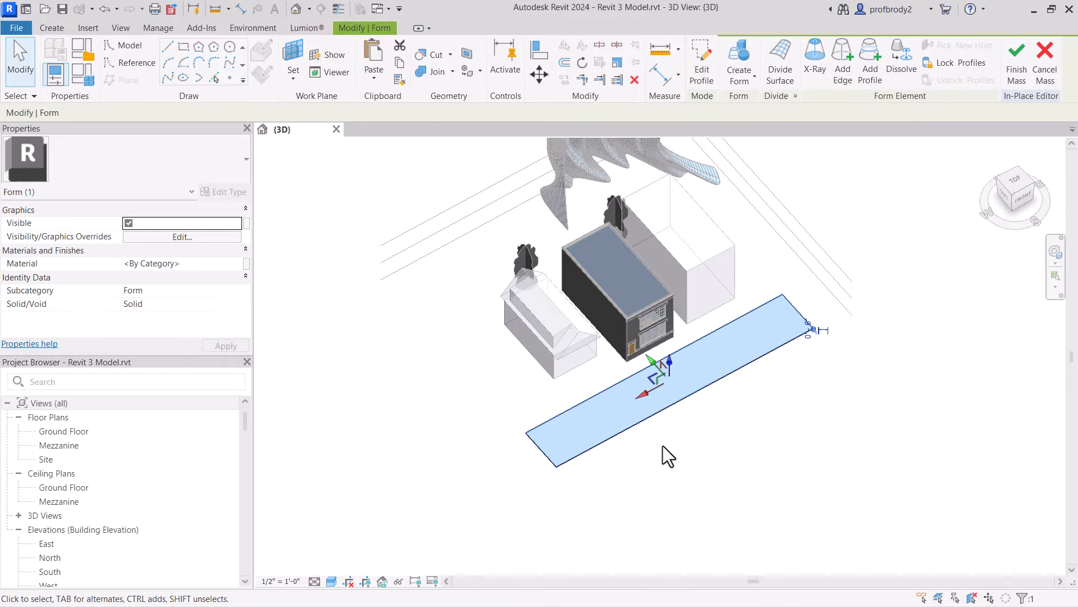
{"action": "scroll", "coordinate": [629, 384], "scroll_direction": "up", "scroll_amount": 3}
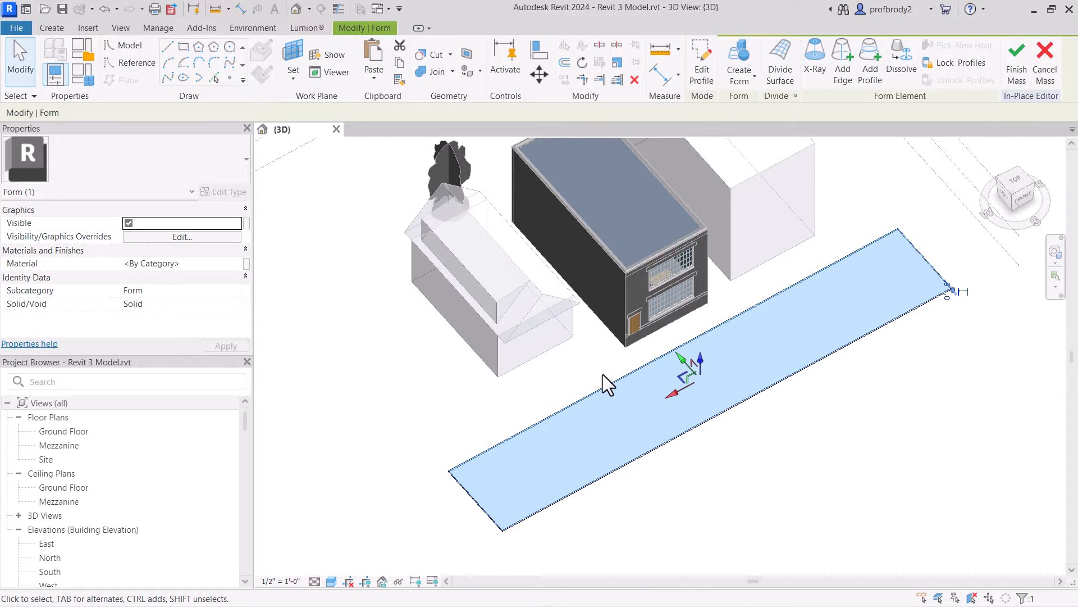
{"action": "left_click", "coordinate": [1017, 73]}
- Copy the road mass 24' away from the buildings, corner to corner, so the copy adjoins the original's far edge
{"action": "scroll", "coordinate": [627, 443], "scroll_direction": "down", "scroll_amount": 1}
{"action": "middle_click_drag", "start_coordinate": [629, 450], "coordinate": [683, 424]}
{"action": "left_click", "coordinate": [653, 453]}
{"action": "scroll", "coordinate": [732, 366], "scroll_direction": "up", "scroll_amount": 3}
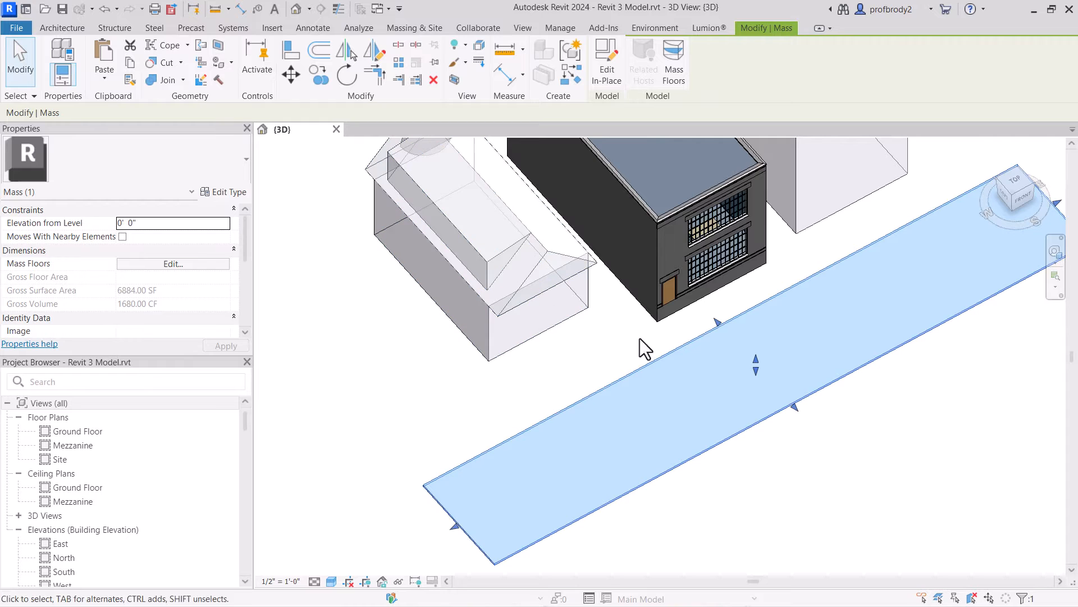
{"action": "scroll", "coordinate": [513, 268], "scroll_direction": "down", "scroll_amount": 1}
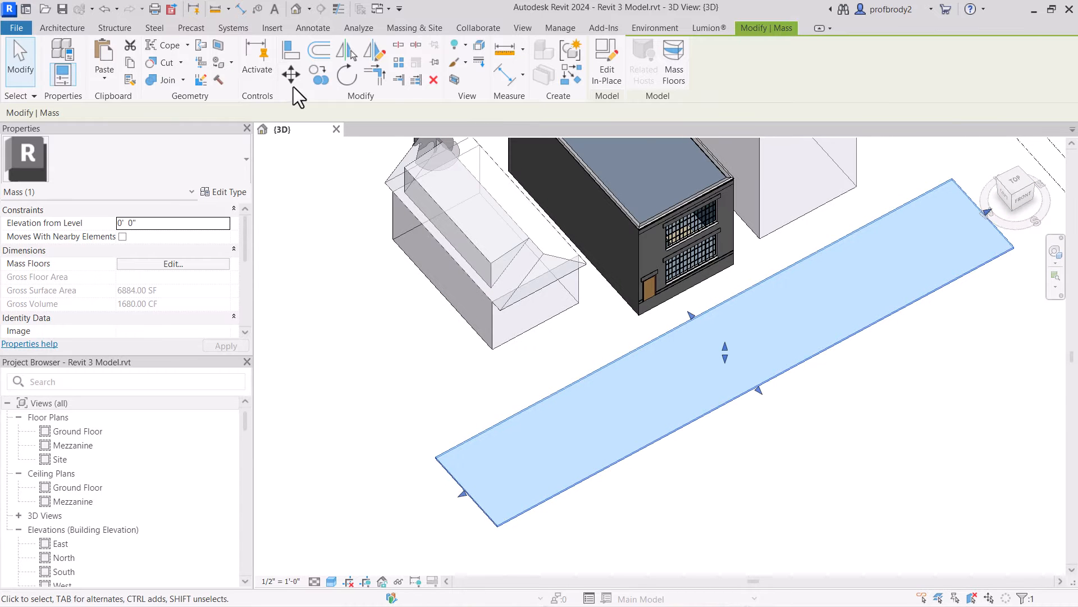
{"action": "left_click", "coordinate": [326, 79]}
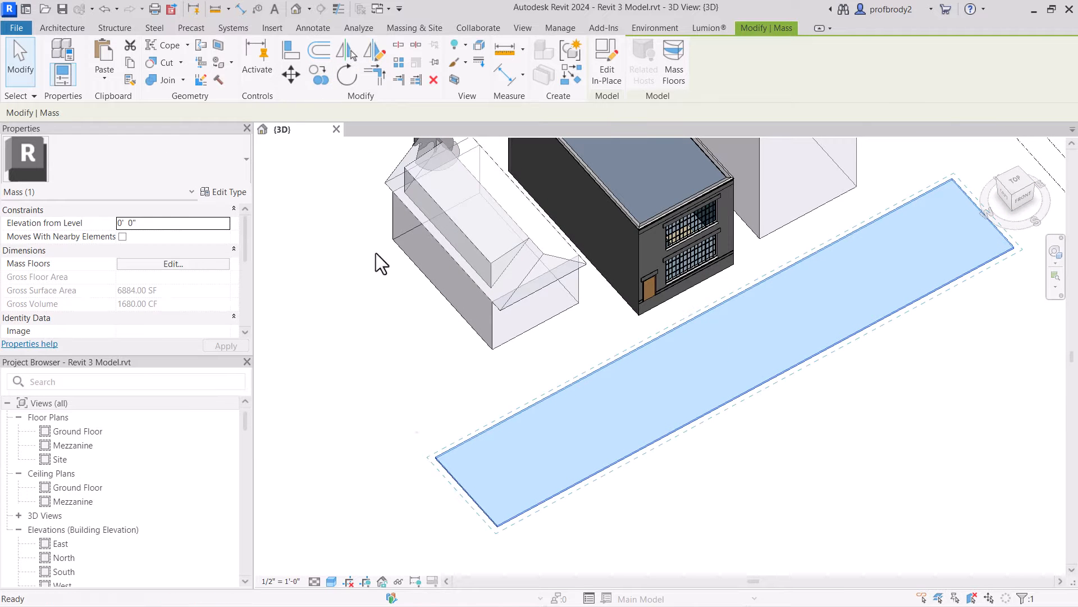
{"action": "left_click", "coordinate": [436, 458]}
{"action": "left_click", "coordinate": [497, 526]}
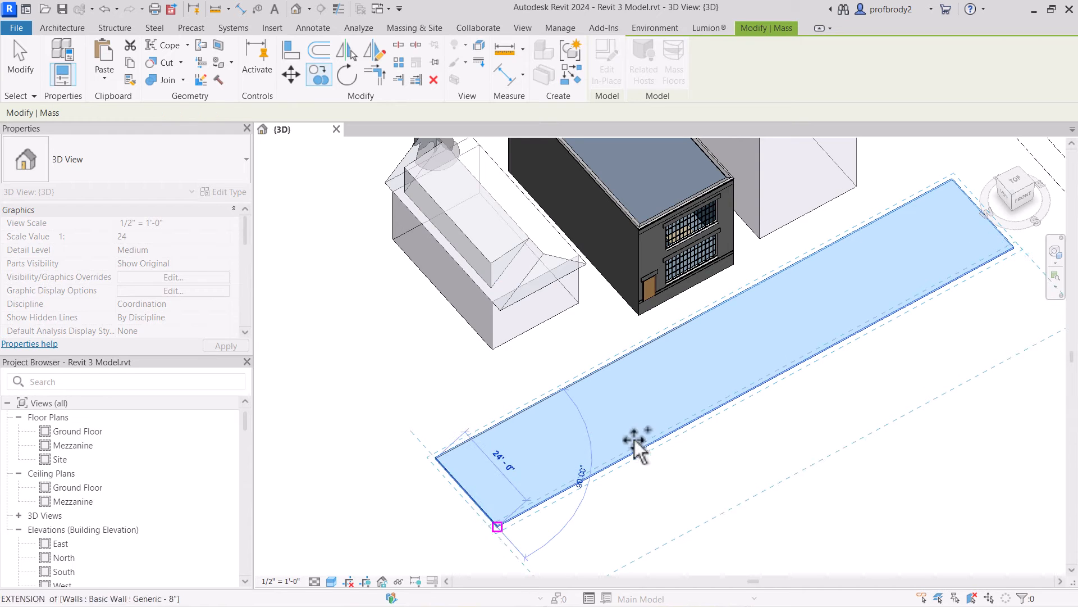
{"action": "scroll", "coordinate": [631, 417], "scroll_direction": "down", "scroll_amount": 1}
{"action": "scroll", "coordinate": [629, 416], "scroll_direction": "down", "scroll_amount": 1}
{"action": "left_click", "coordinate": [20, 62]}
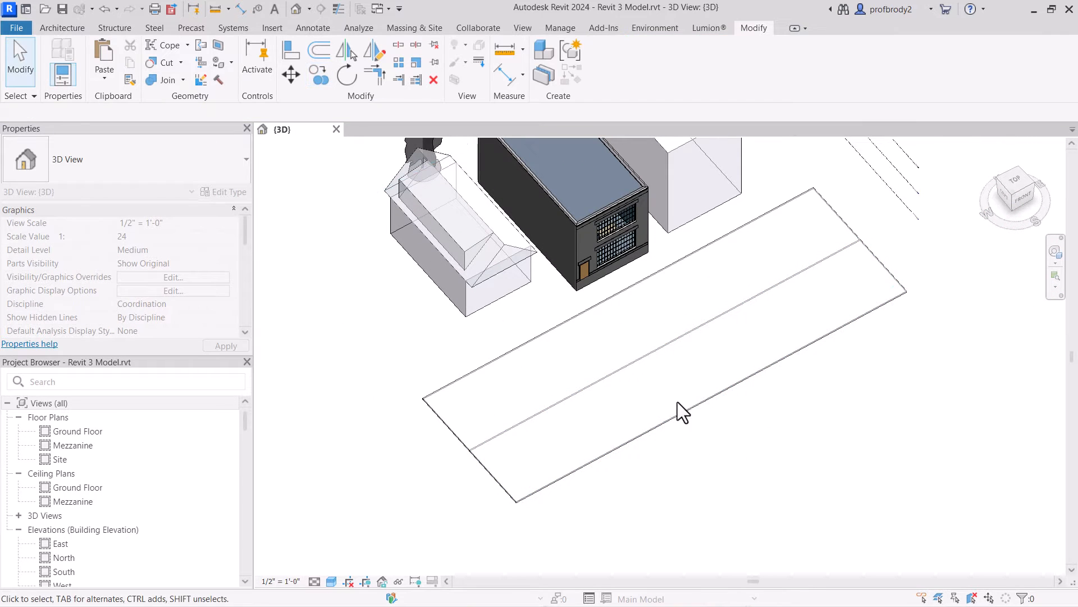
- Narrow the copied mass into a long strip along the road's far edge and adjust its height to form a raised sidewalk
{"action": "left_click", "coordinate": [692, 410]}
{"action": "left_click_drag", "start_coordinate": [688, 370], "coordinate": [675, 332]}
{"action": "scroll", "coordinate": [660, 360], "scroll_direction": "up", "scroll_amount": 2}
{"action": "scroll", "coordinate": [660, 359], "scroll_direction": "up", "scroll_amount": 1}
{"action": "scroll", "coordinate": [839, 359], "scroll_direction": "down", "scroll_amount": 2}
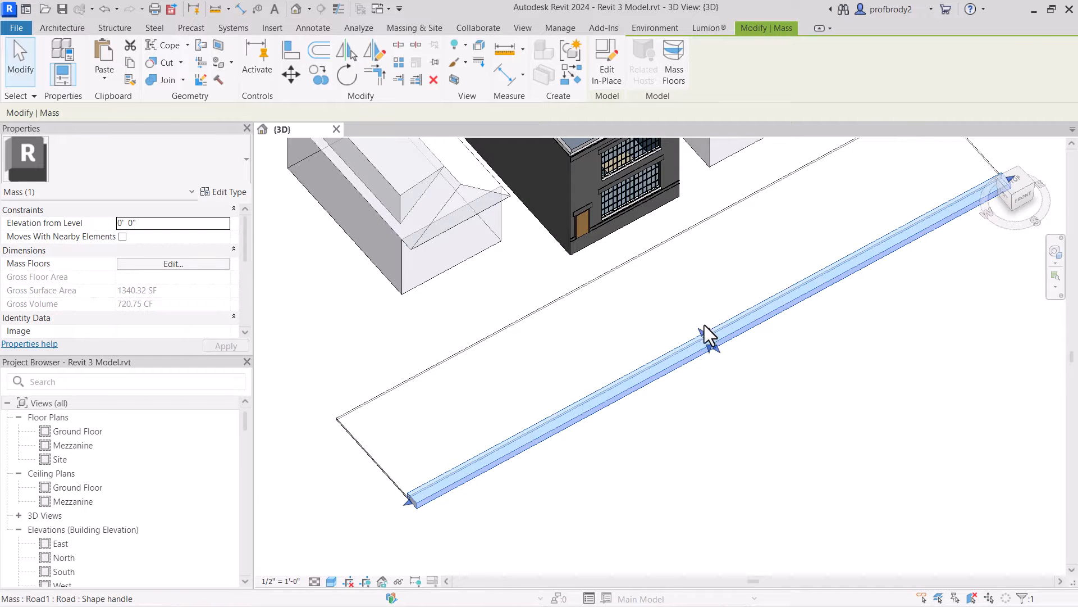
{"action": "scroll", "coordinate": [711, 345], "scroll_direction": "up", "scroll_amount": 3}
{"action": "left_click_drag", "start_coordinate": [713, 345], "coordinate": [711, 350]}
{"action": "left_click", "coordinate": [774, 395]}
- Examine the raised strip along the road and the area behind the main building
{"action": "scroll", "coordinate": [775, 396], "scroll_direction": "down", "scroll_amount": 5}
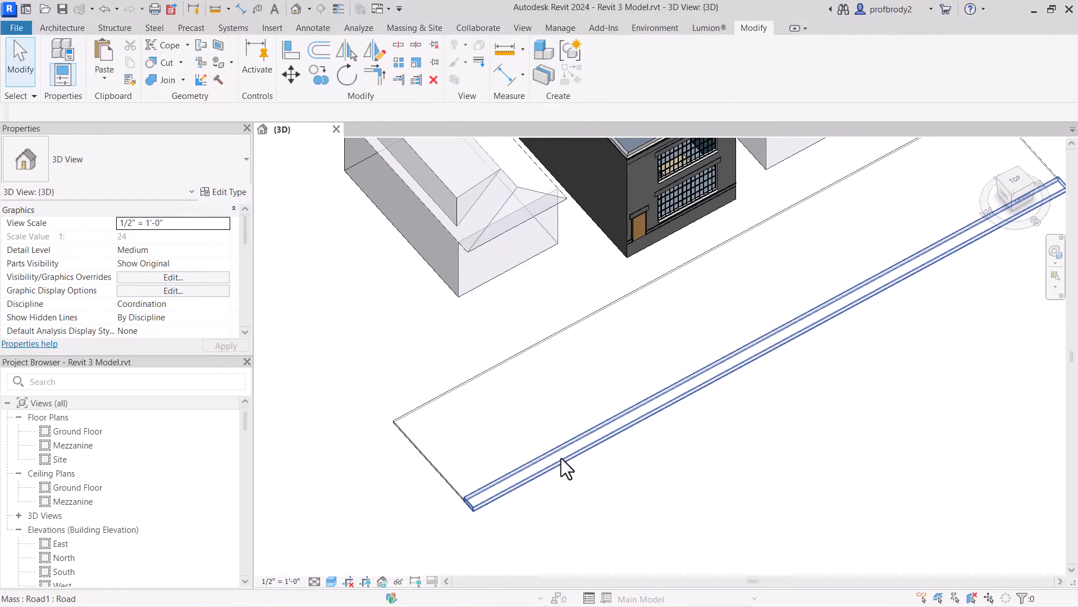
{"action": "left_click", "coordinate": [570, 461]}
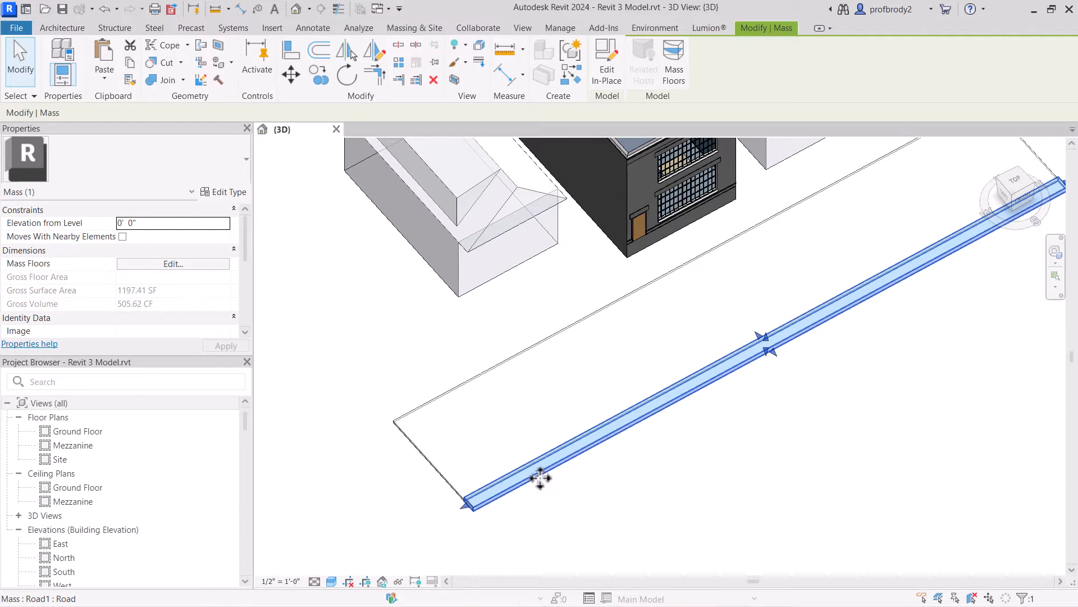
{"action": "scroll", "coordinate": [382, 528], "scroll_direction": "down", "scroll_amount": 1}
{"action": "scroll", "coordinate": [547, 451], "scroll_direction": "down", "scroll_amount": 1}
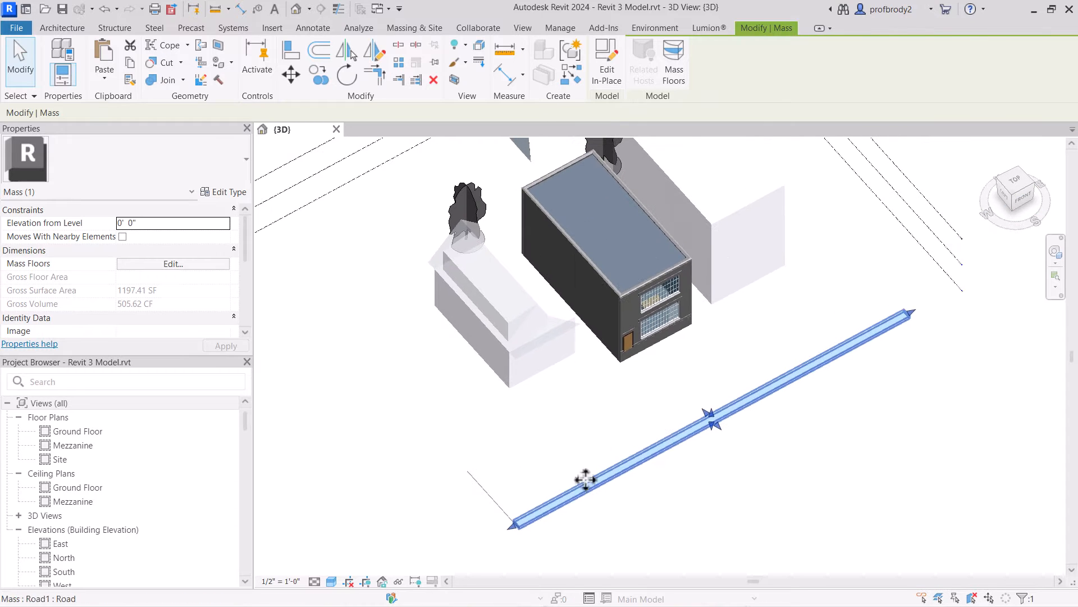
{"action": "scroll", "coordinate": [518, 305], "scroll_direction": "up", "scroll_amount": 6}
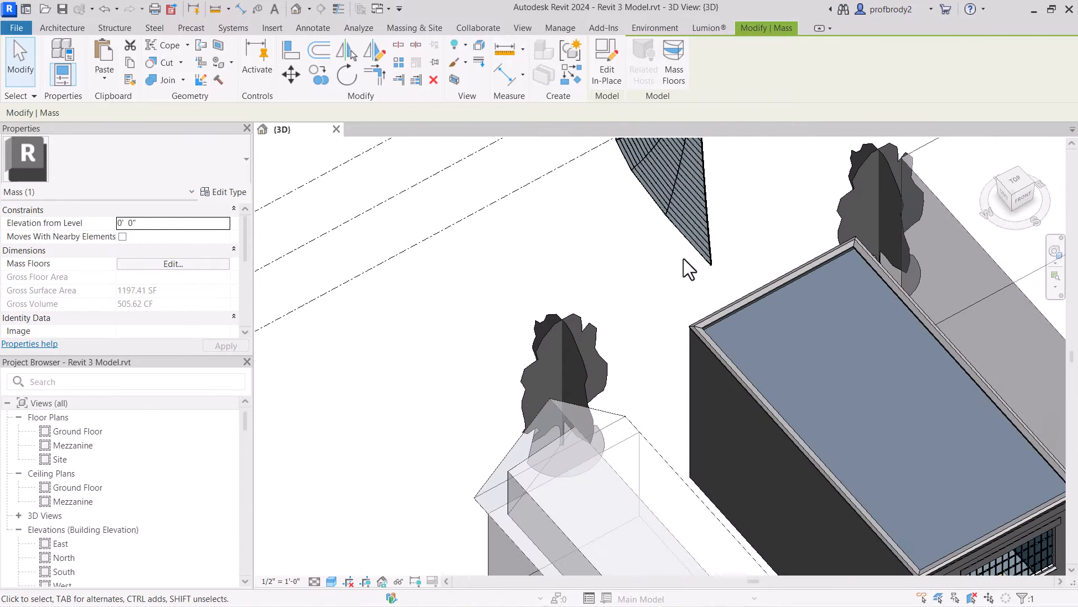
{"action": "middle_click_drag", "start_coordinate": [682, 264], "coordinate": [766, 319], "text": "shift"}
{"action": "scroll", "coordinate": [809, 264], "scroll_direction": "down", "scroll_amount": 1}
{"action": "middle_click_drag", "start_coordinate": [808, 262], "coordinate": [854, 107]}
{"action": "middle_click_drag", "start_coordinate": [611, 464], "coordinate": [656, 337], "text": "shift"}
{"action": "scroll", "coordinate": [641, 424], "scroll_direction": "up", "scroll_amount": 2}
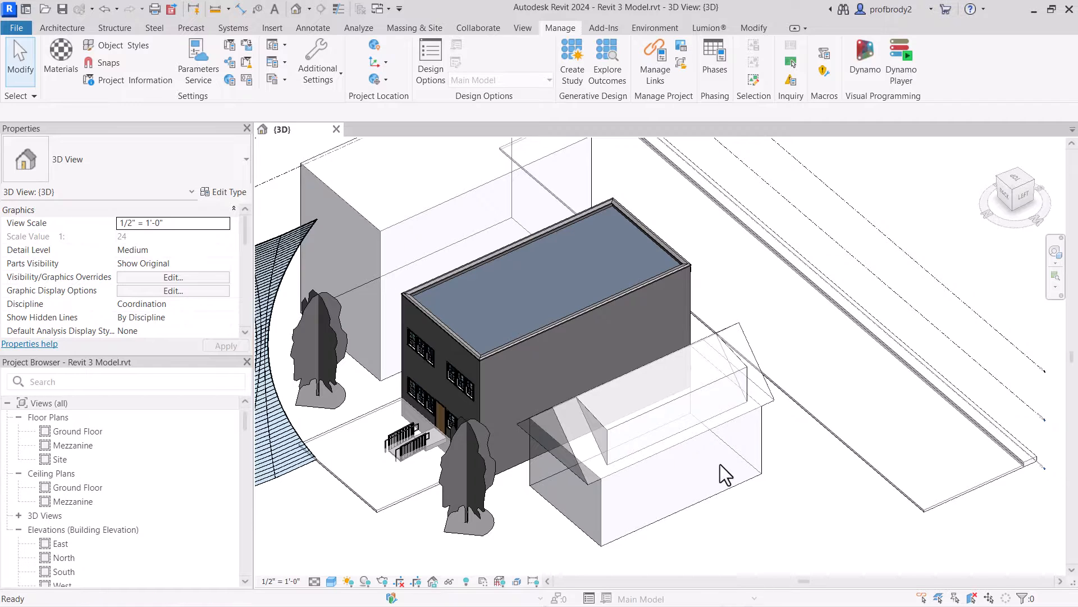
- Paint the top face of the slab behind the main building with the _pavers material
{"action": "key", "text": "p"}
{"action": "key", "text": "t"}
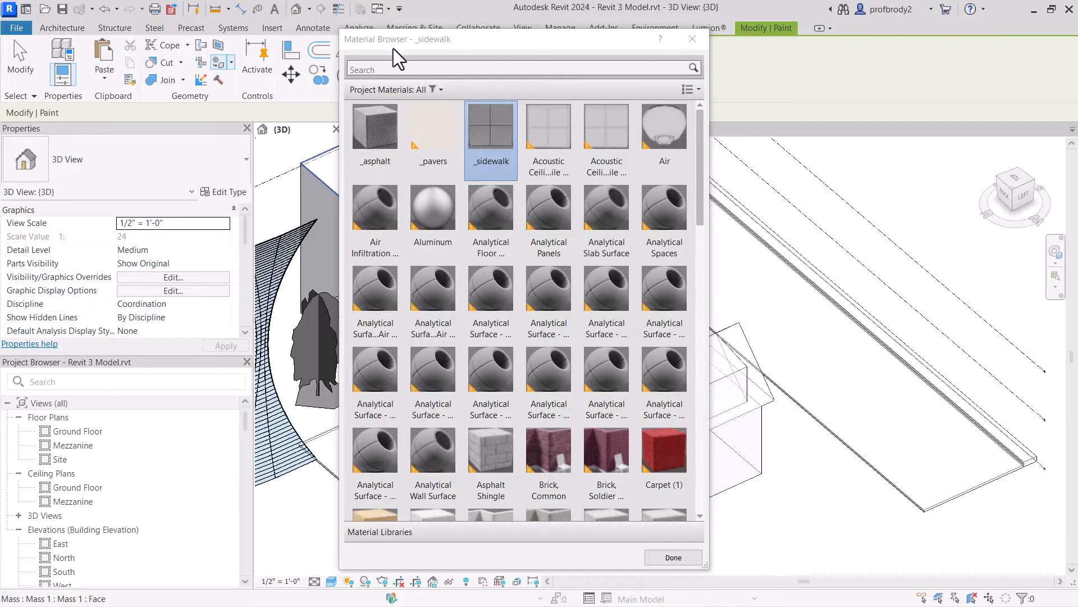
{"action": "left_click_drag", "start_coordinate": [383, 39], "coordinate": [730, 49]}
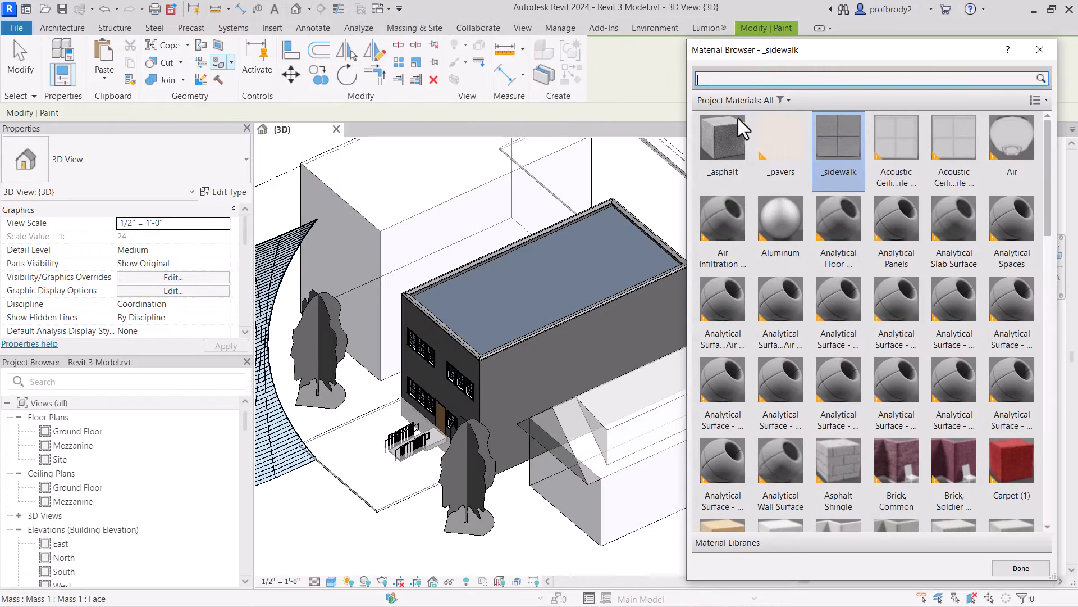
{"action": "left_click", "coordinate": [782, 147]}
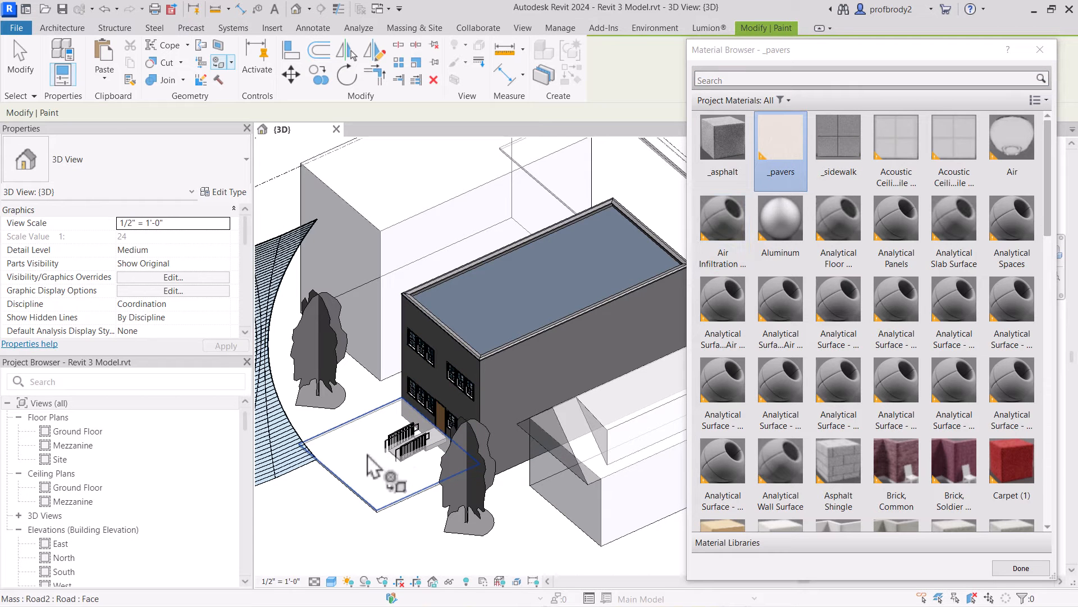
{"action": "left_click", "coordinate": [369, 453]}
- Paint the top face of the road mass in front of the buildings with the _asphalt material
{"action": "left_click_drag", "start_coordinate": [812, 50], "coordinate": [208, 59]}
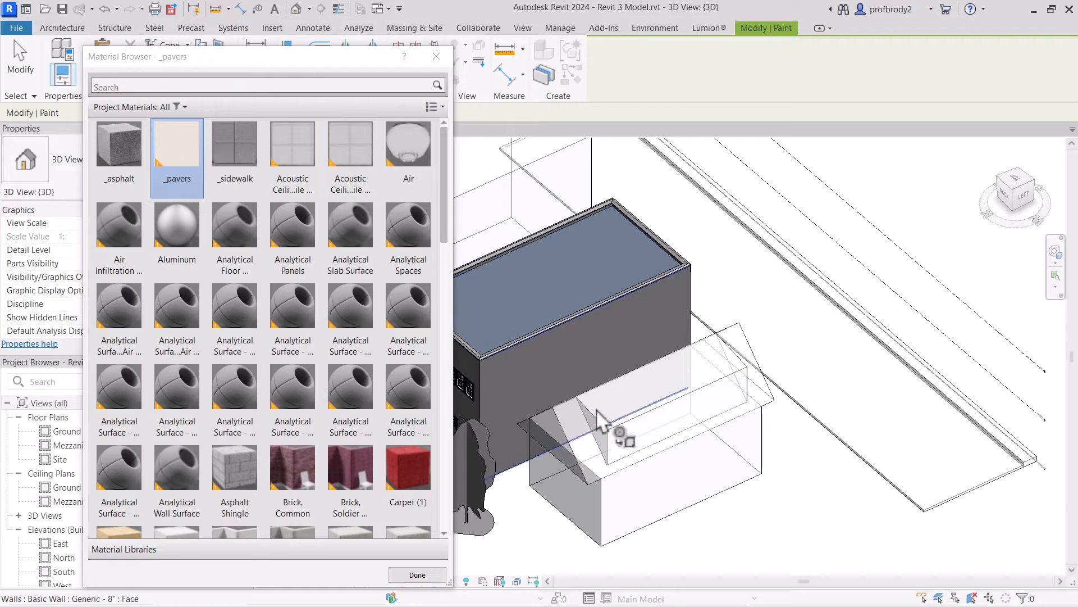
{"action": "left_click", "coordinate": [133, 157]}
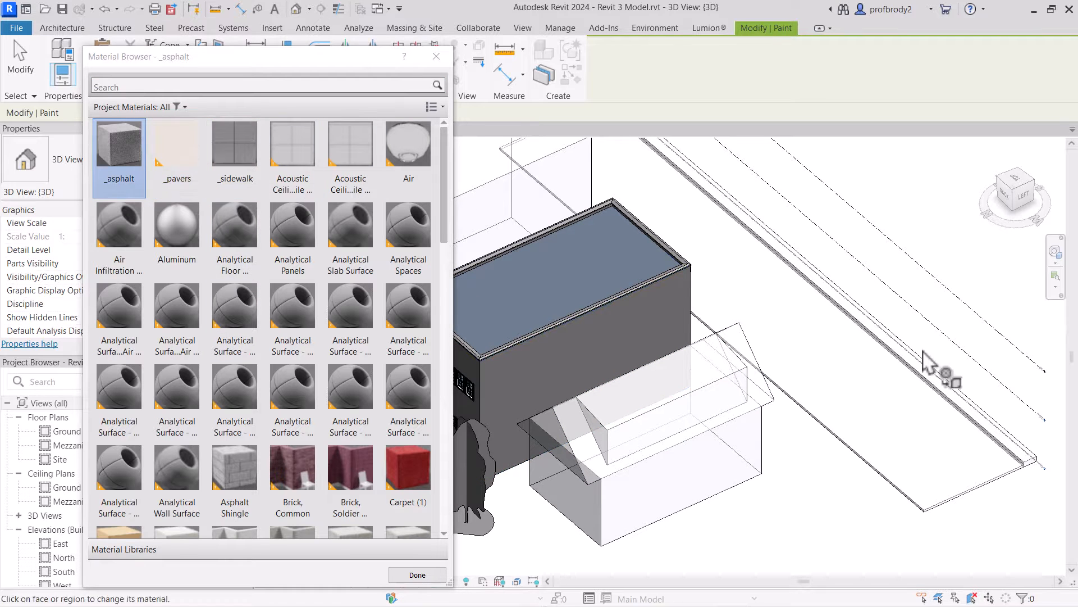
{"action": "left_click", "coordinate": [850, 375]}
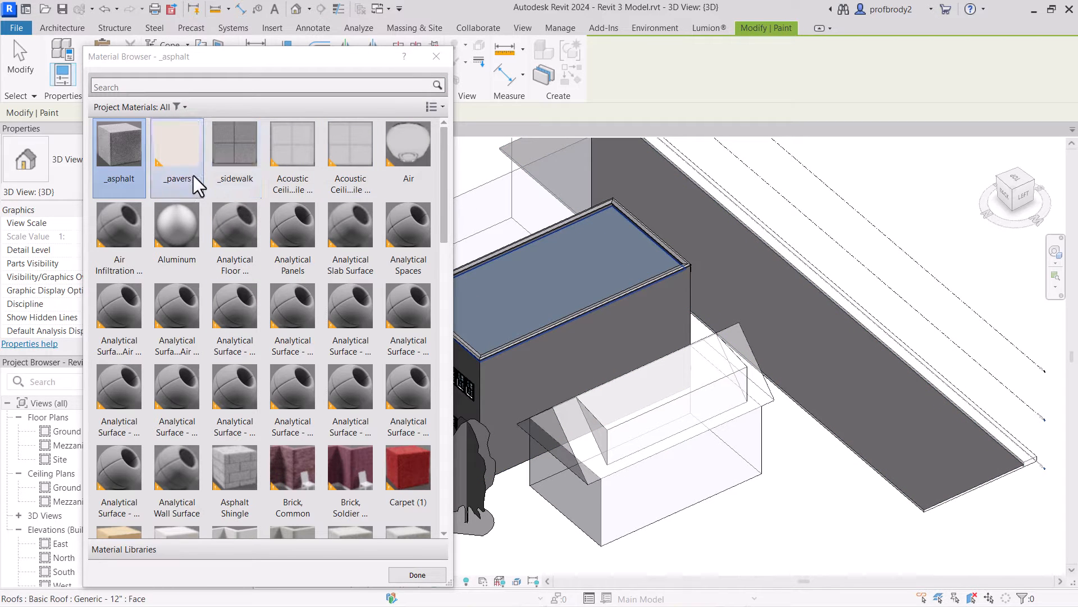
- Paint the top face of the raised strip along the road's far edge with the _sidewalk material
{"action": "left_click", "coordinate": [238, 158]}
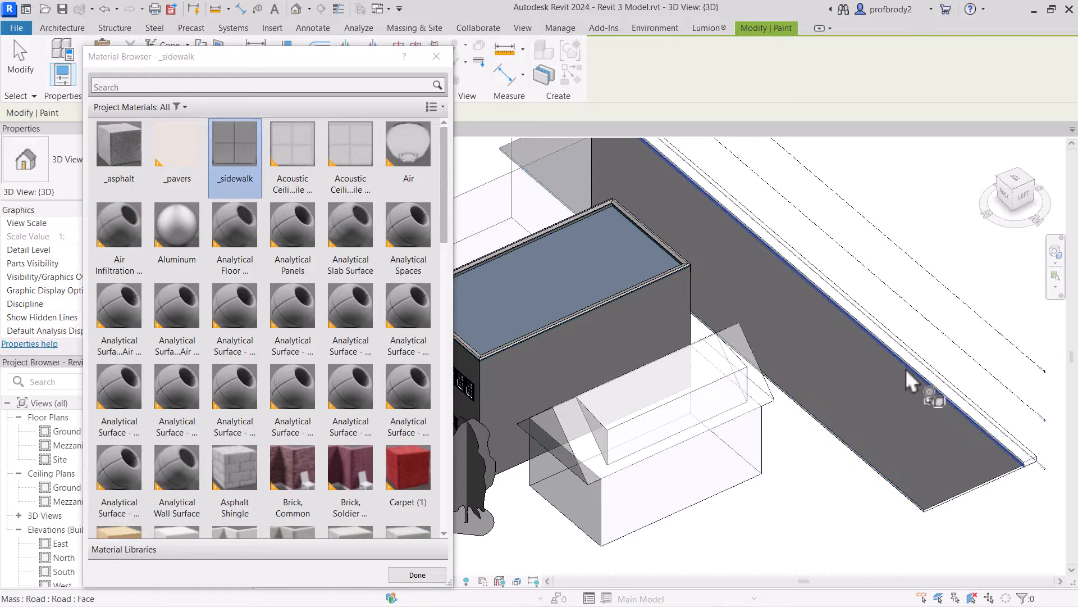
{"action": "scroll", "coordinate": [1011, 444], "scroll_direction": "up", "scroll_amount": 3}
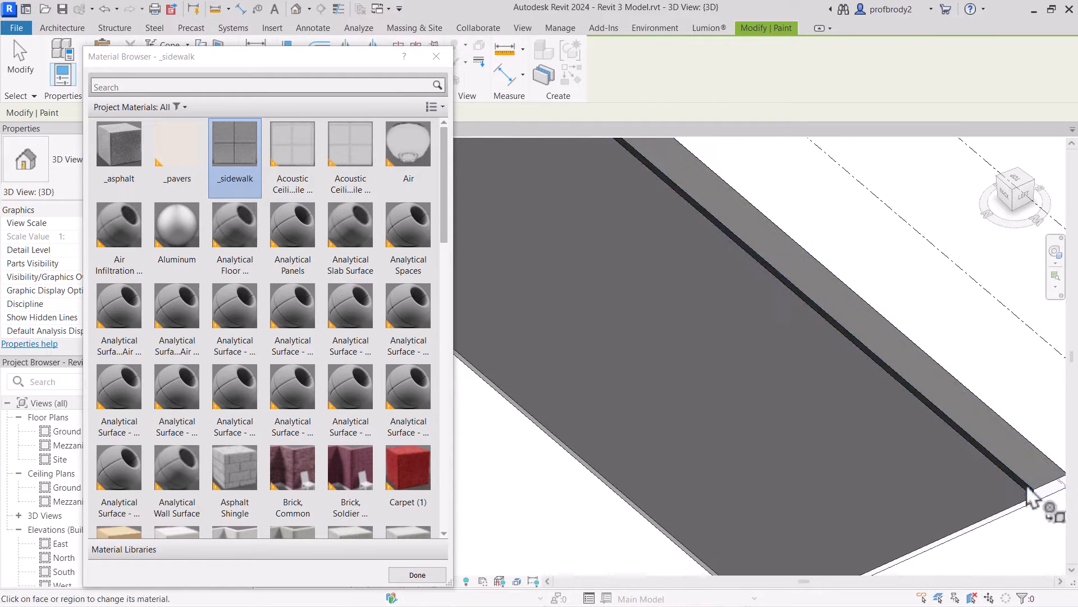
{"action": "scroll", "coordinate": [883, 440], "scroll_direction": "down", "scroll_amount": 2}
{"action": "left_click", "coordinate": [820, 405]}
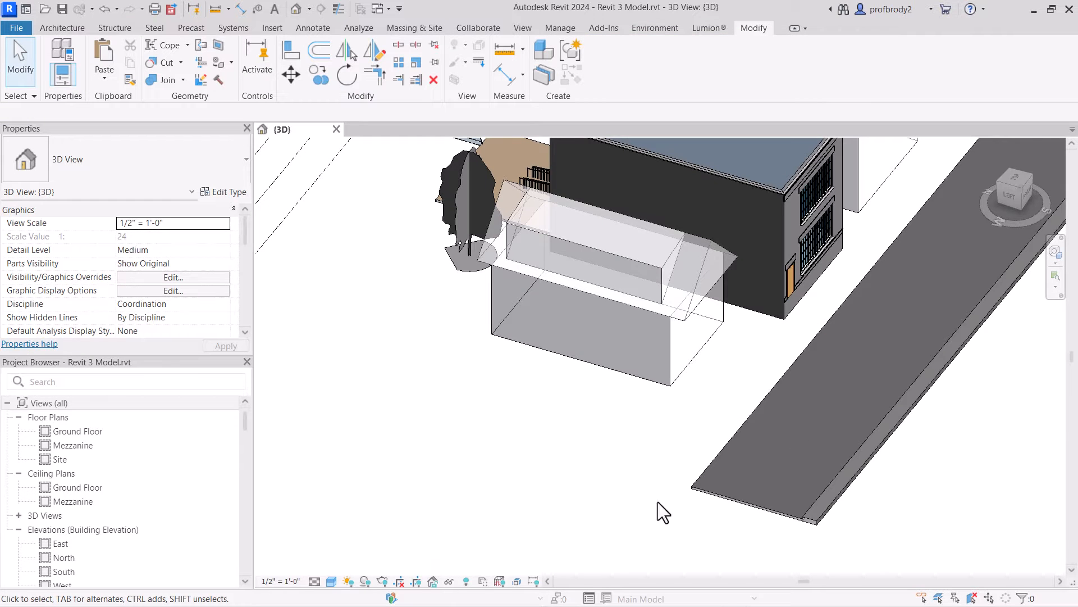
- Create a new in-place model component in the Site category, accepting its default name
{"action": "scroll", "coordinate": [696, 471], "scroll_direction": "up", "scroll_amount": 5}
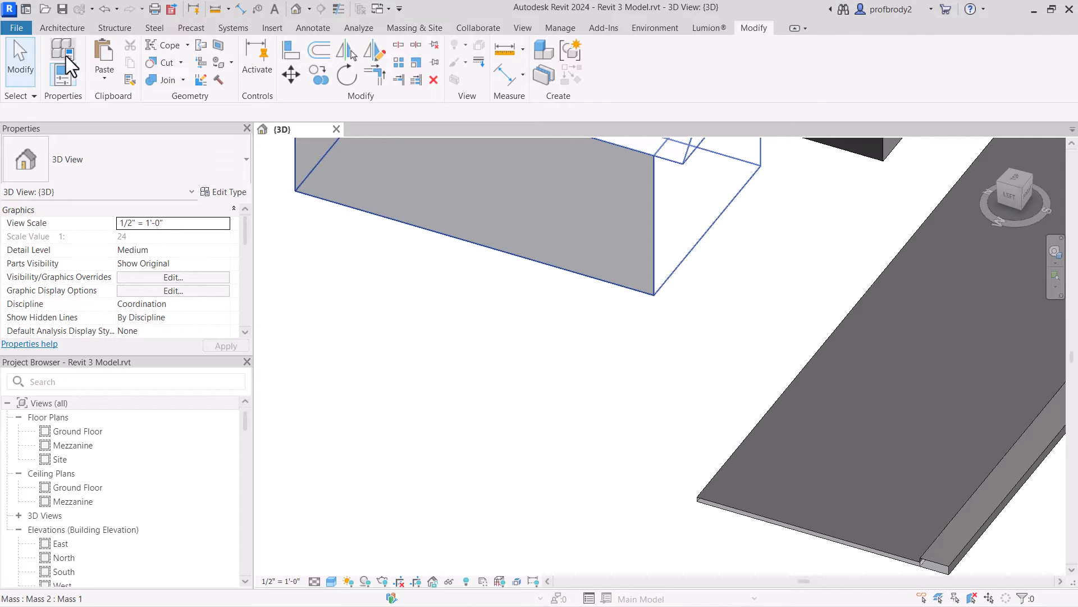
{"action": "left_click", "coordinate": [58, 27]}
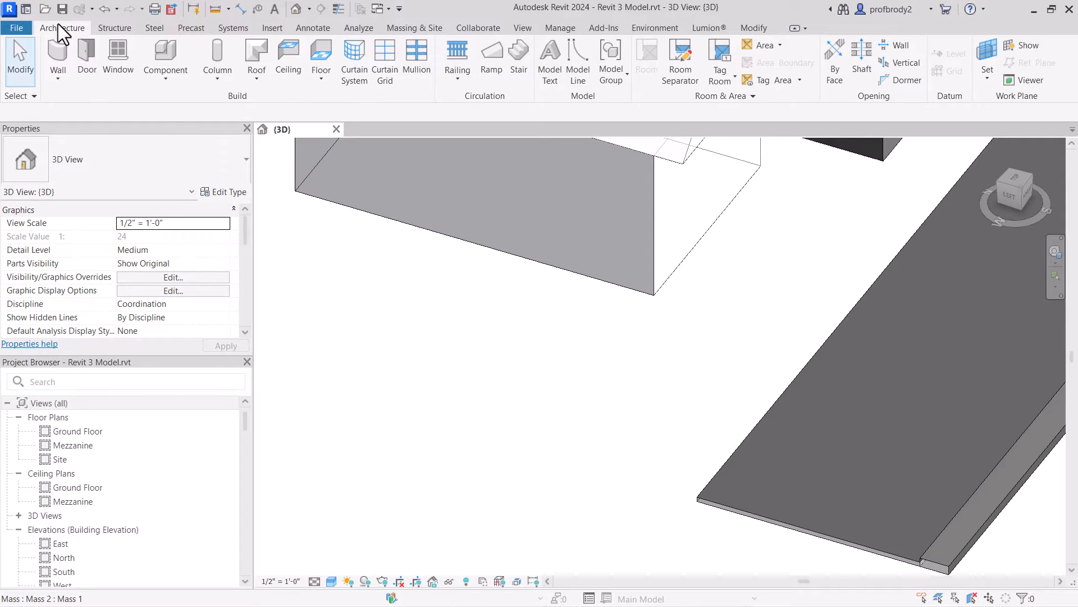
{"action": "left_click", "coordinate": [170, 77]}
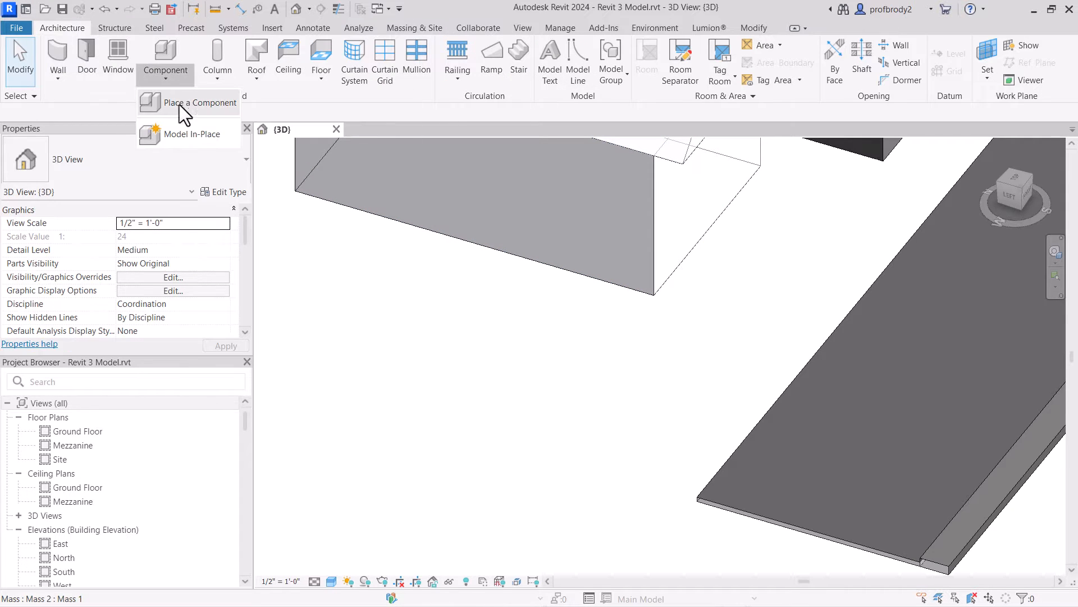
{"action": "left_click", "coordinate": [188, 128]}
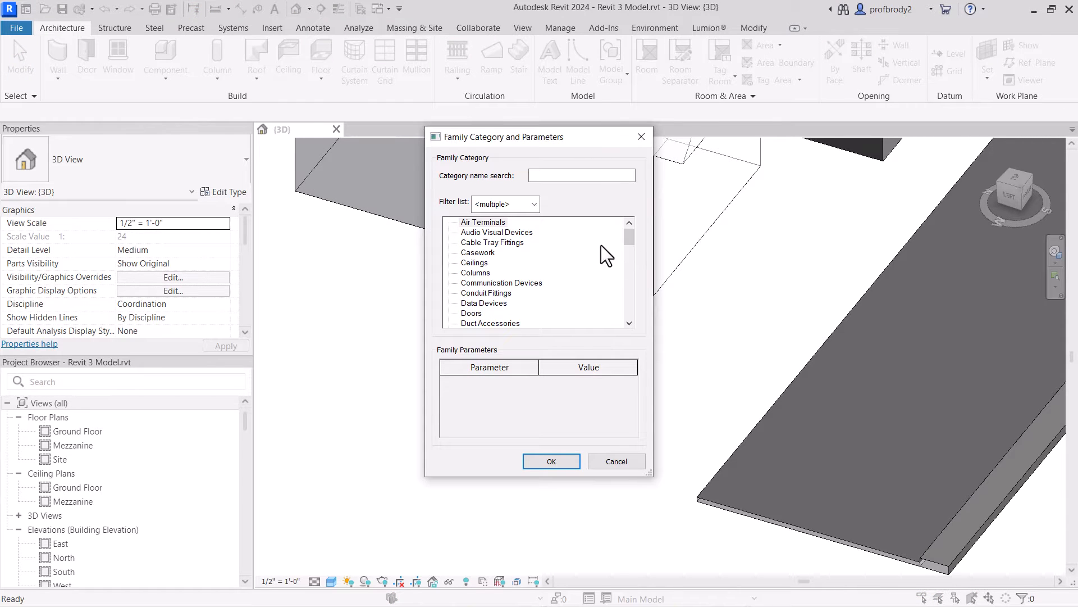
{"action": "left_click_drag", "start_coordinate": [628, 237], "coordinate": [638, 293]}
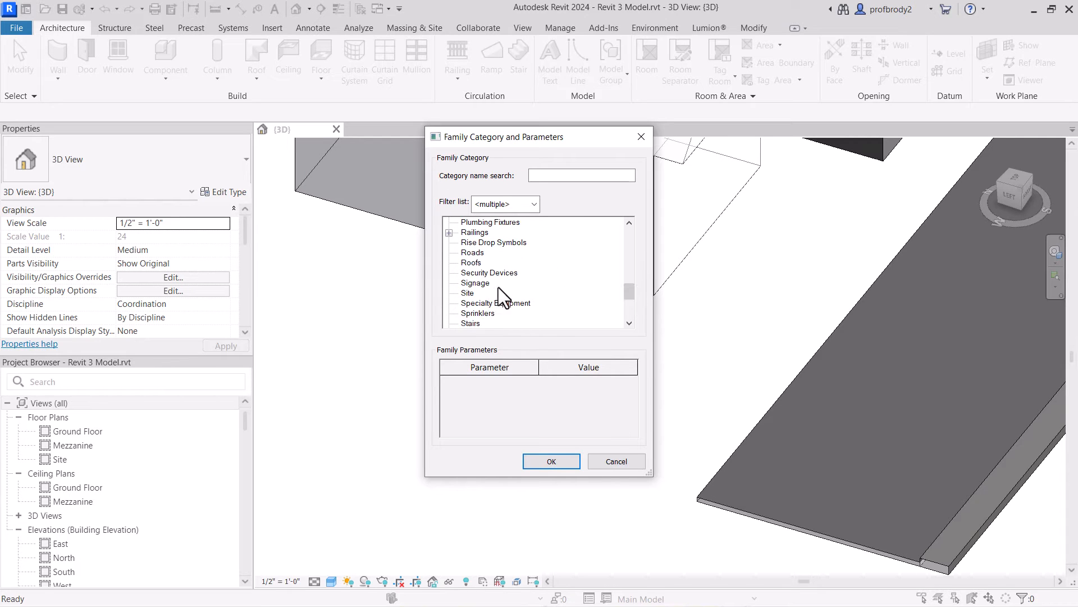
{"action": "left_click", "coordinate": [471, 291]}
{"action": "left_click", "coordinate": [552, 461]}
{"action": "left_click", "coordinate": [538, 335]}
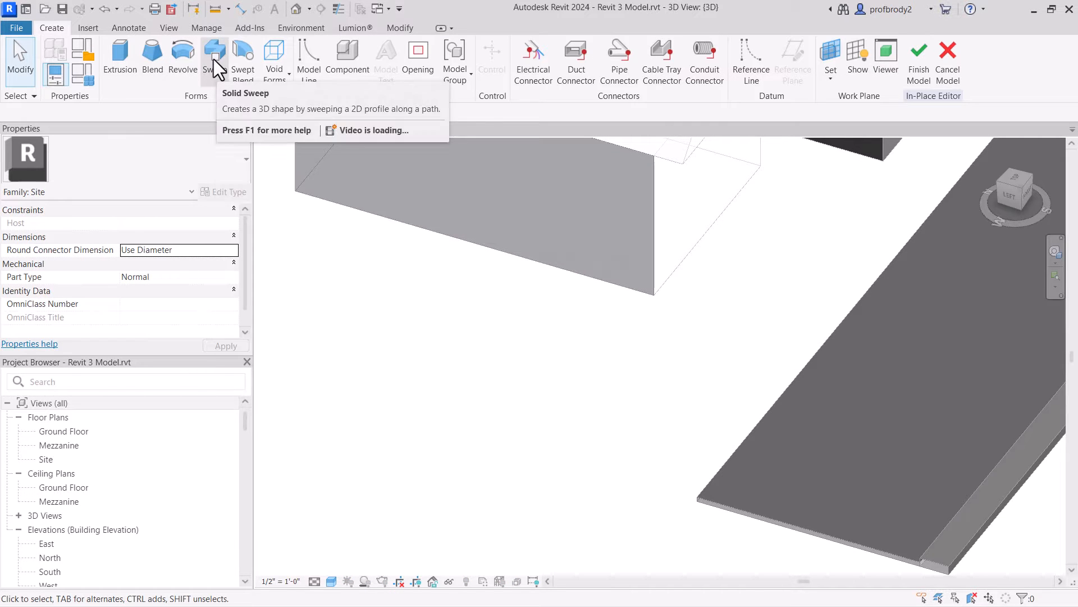
- Start a solid Sweep and pick the road's long edge nearest the building as its path
{"action": "left_click", "coordinate": [213, 59]}
{"action": "middle_click_drag", "start_coordinate": [763, 308], "coordinate": [612, 387]}
{"action": "scroll", "coordinate": [689, 308], "scroll_direction": "down", "scroll_amount": 1}
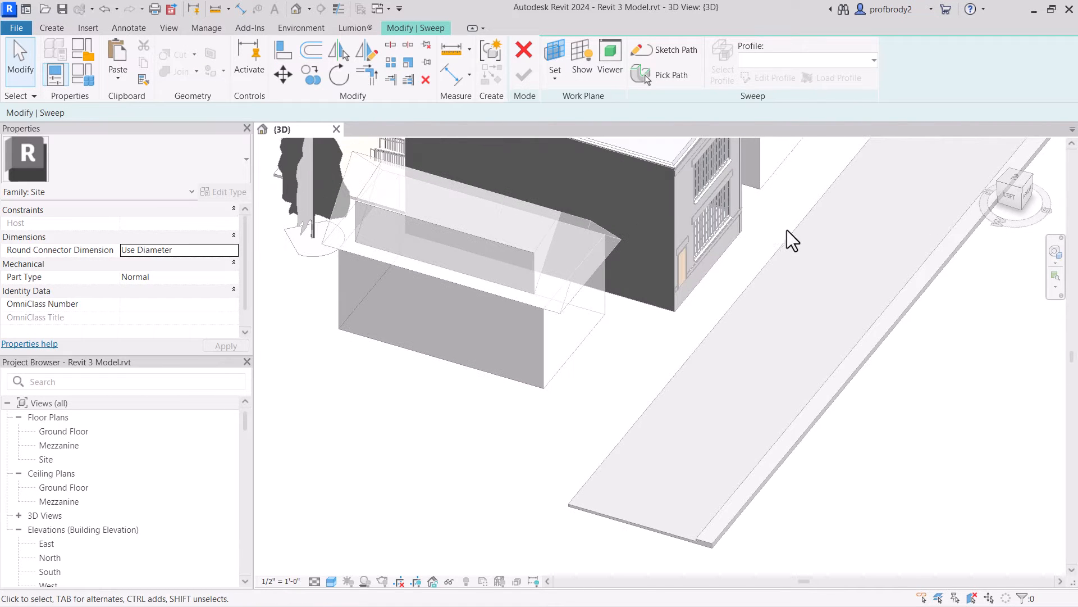
{"action": "scroll", "coordinate": [771, 210], "scroll_direction": "down", "scroll_amount": 1}
{"action": "left_click", "coordinate": [652, 77]}
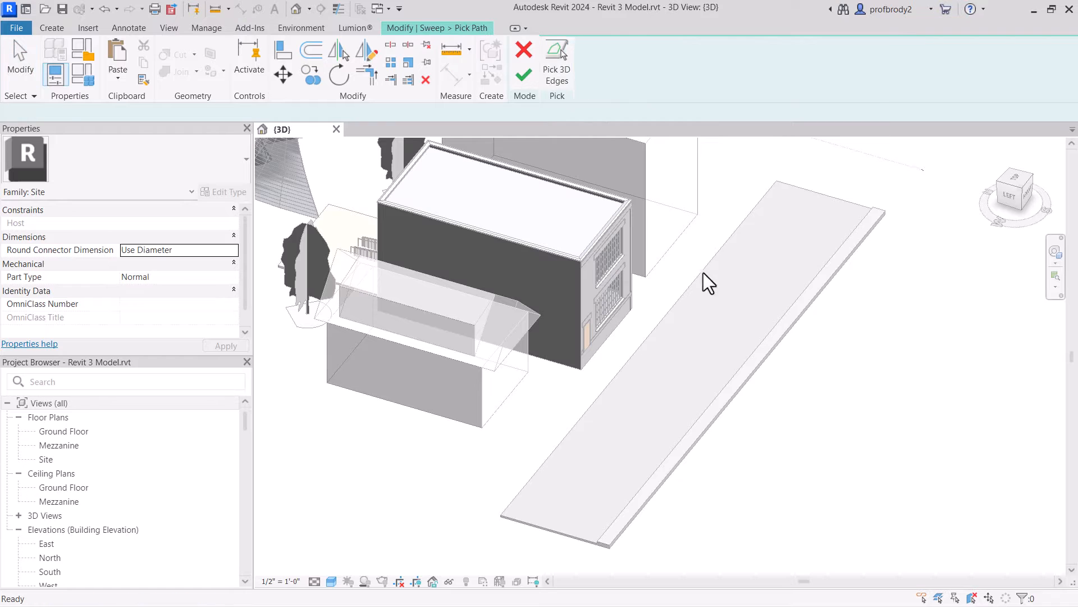
{"action": "left_click", "coordinate": [693, 278]}
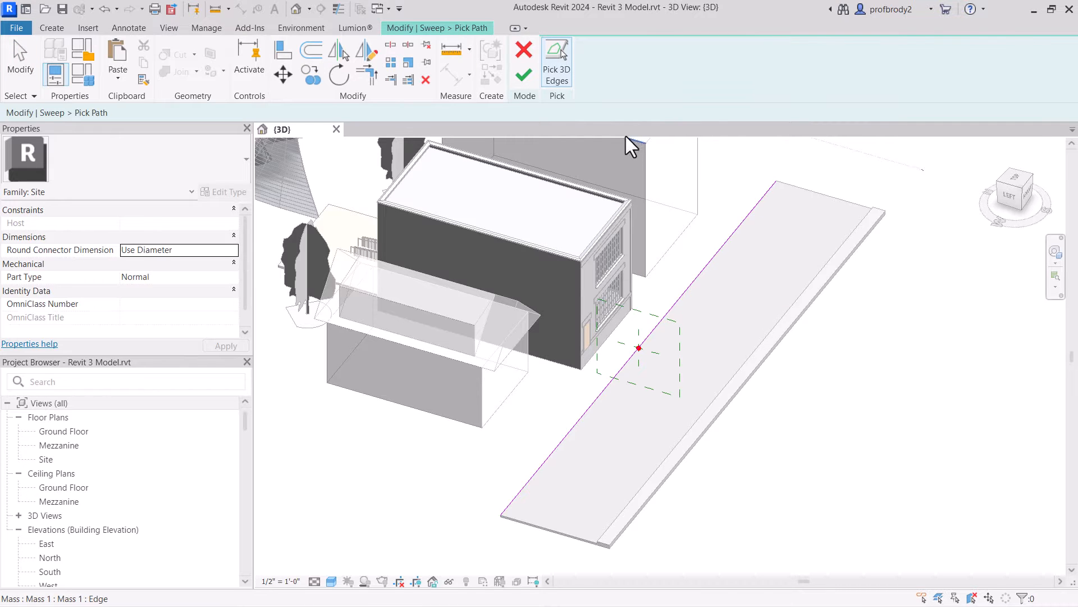
{"action": "left_click", "coordinate": [524, 75]}
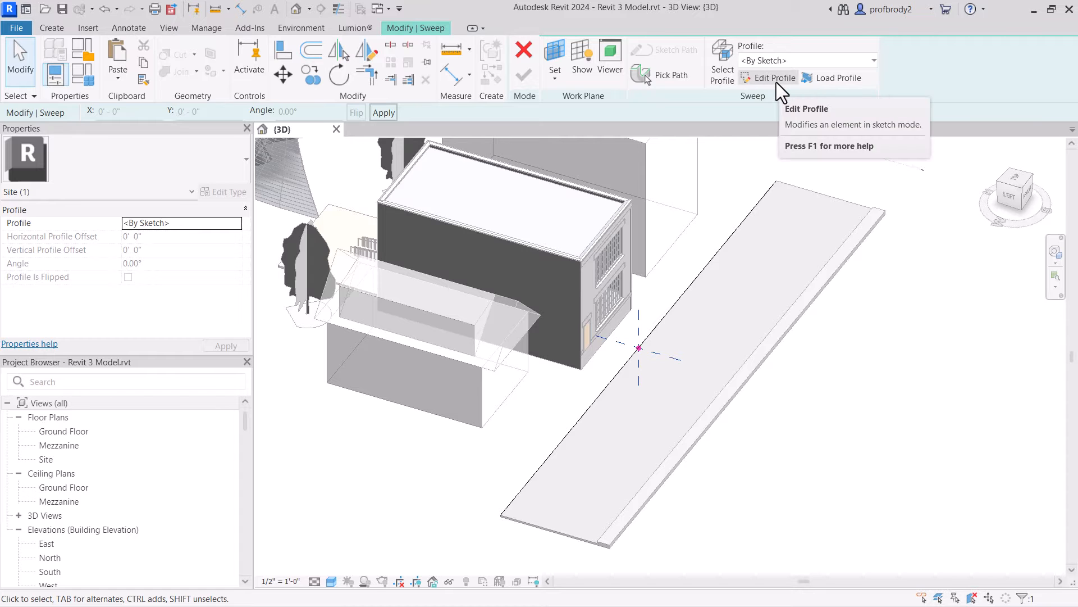
- Sketch a closed curb profile at the path, about 3" wide and 5" tall with a chamfered road-side top corner, and finish the sweep
{"action": "left_click", "coordinate": [776, 79]}
{"action": "scroll", "coordinate": [633, 345], "scroll_direction": "up", "scroll_amount": 5}
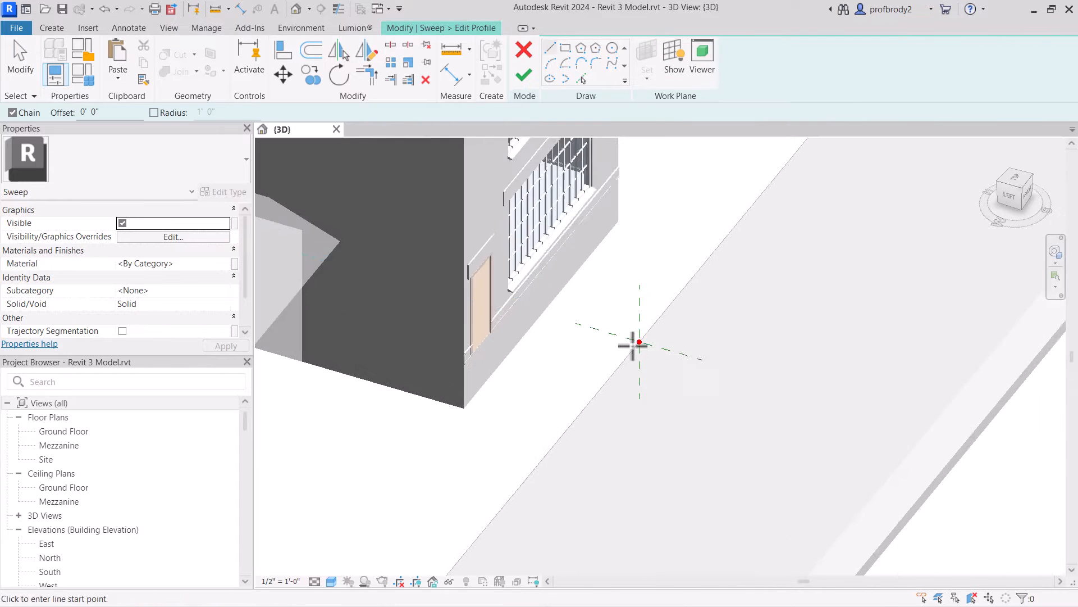
{"action": "scroll", "coordinate": [633, 344], "scroll_direction": "up", "scroll_amount": 4}
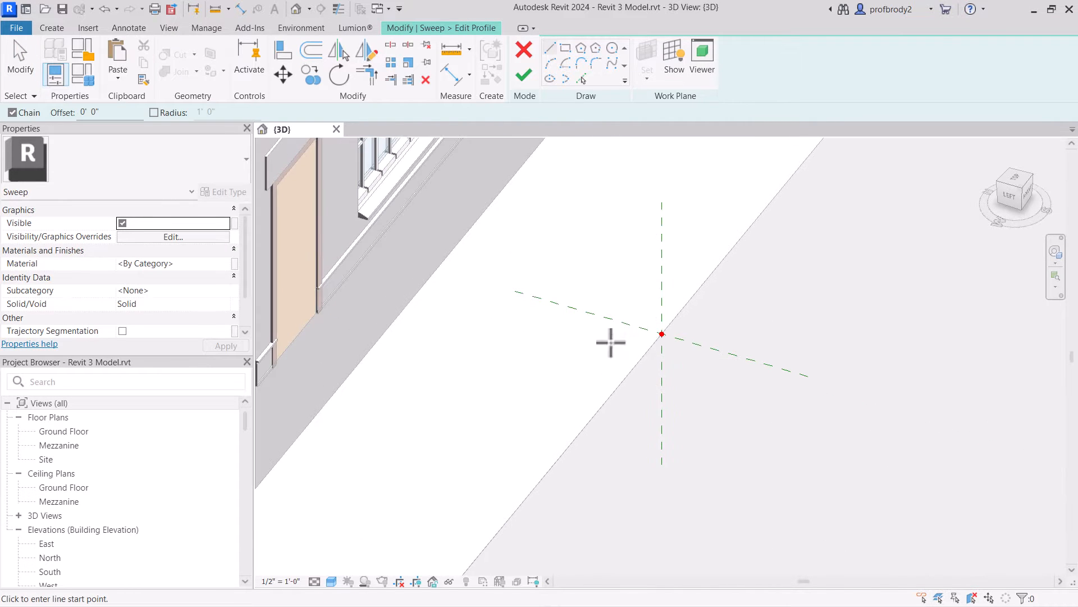
{"action": "scroll", "coordinate": [663, 339], "scroll_direction": "up", "scroll_amount": 2}
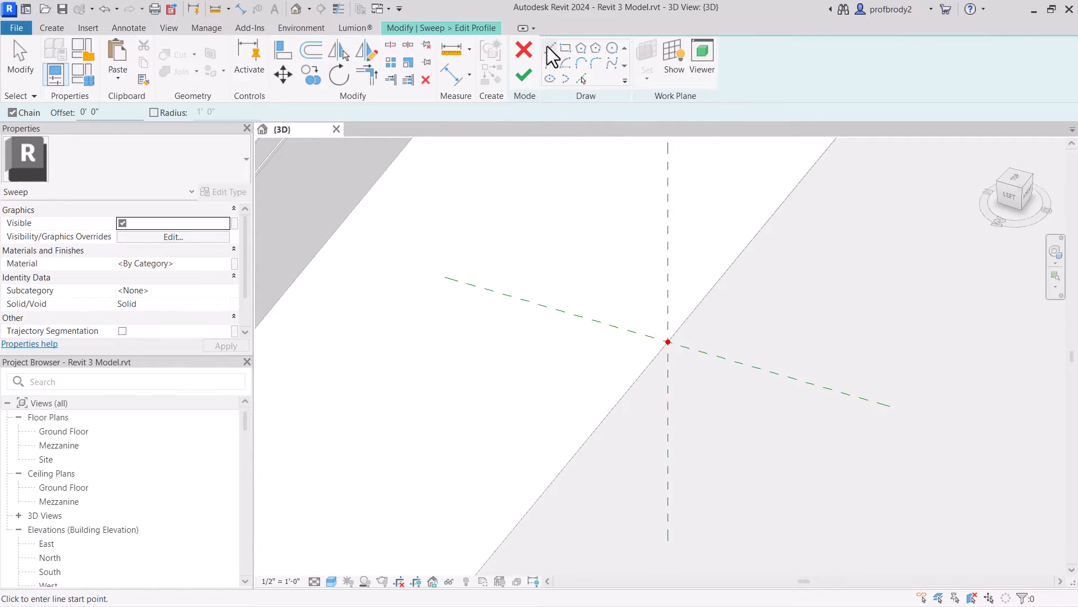
{"action": "left_click", "coordinate": [668, 341]}
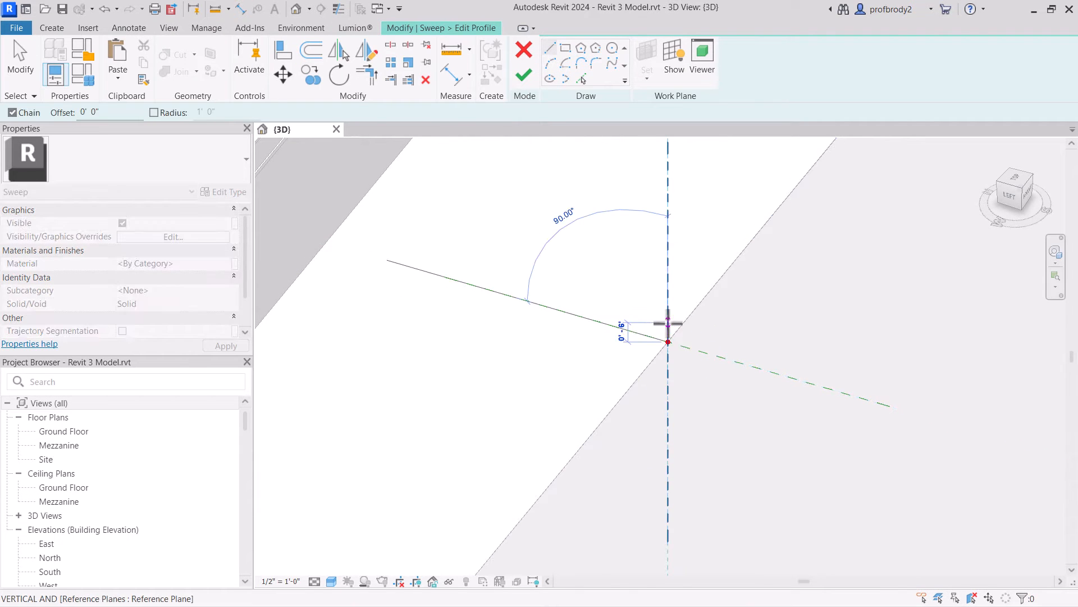
{"action": "scroll", "coordinate": [668, 324], "scroll_direction": "up", "scroll_amount": 2}
{"action": "left_click", "coordinate": [668, 345]}
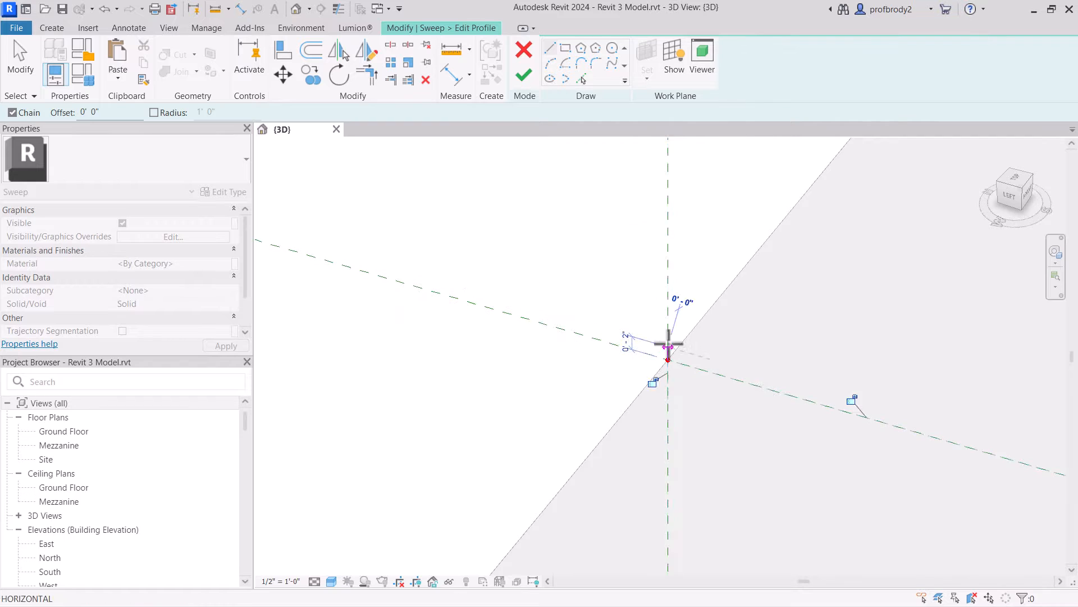
{"action": "left_click", "coordinate": [663, 340]}
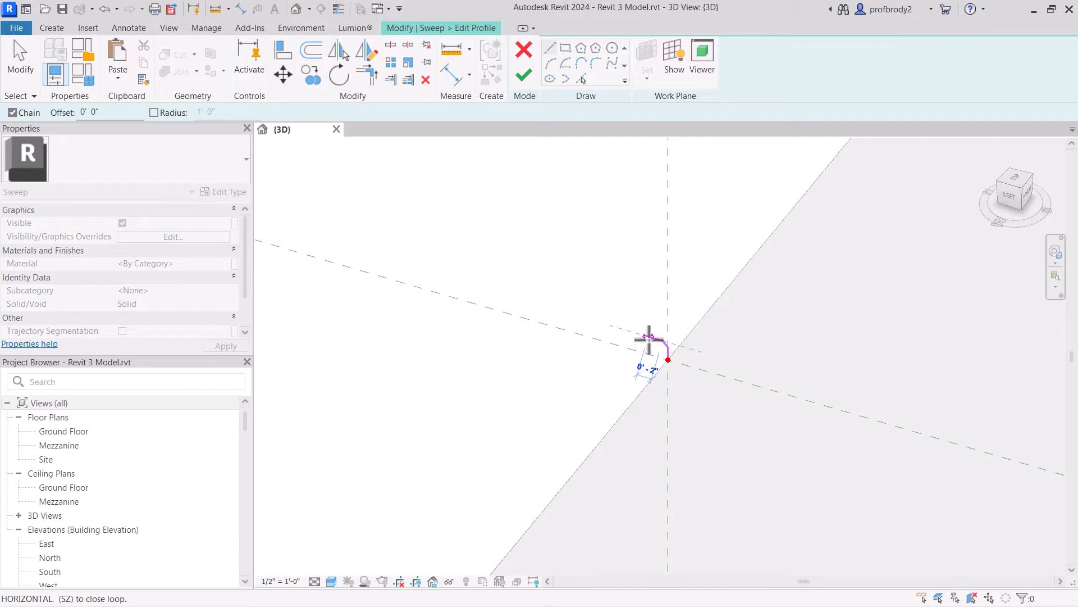
{"action": "left_click", "coordinate": [649, 337]}
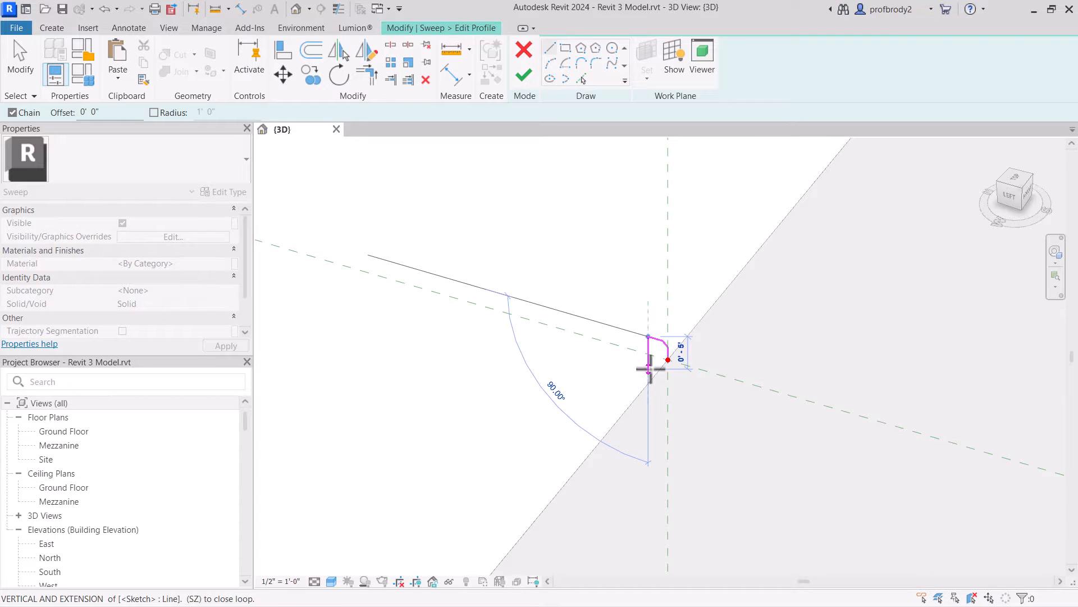
{"action": "left_click", "coordinate": [649, 368]}
{"action": "left_click", "coordinate": [667, 373]}
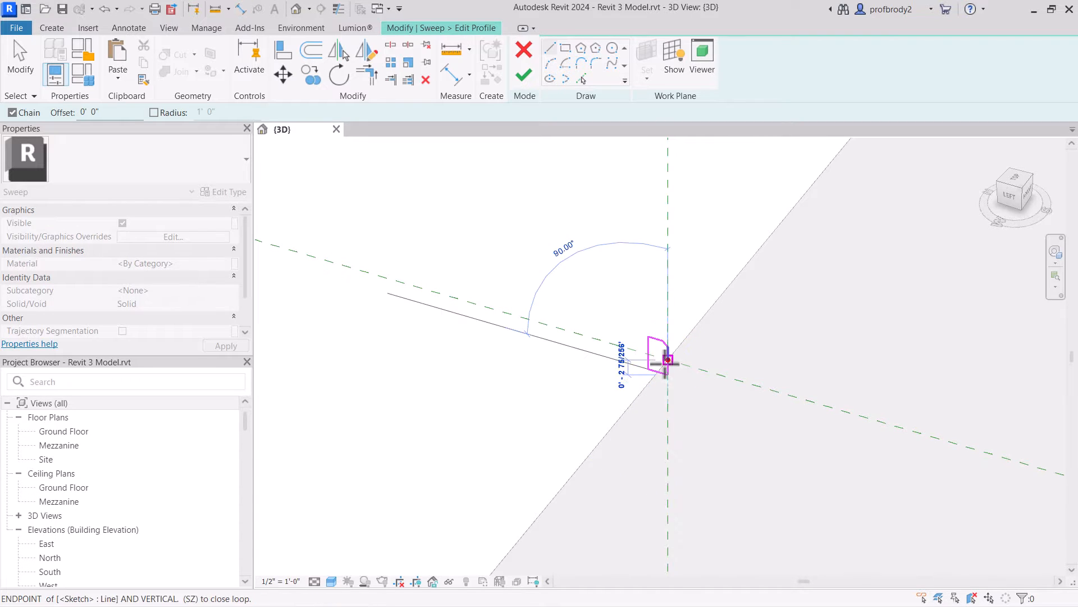
{"action": "left_click", "coordinate": [668, 360]}
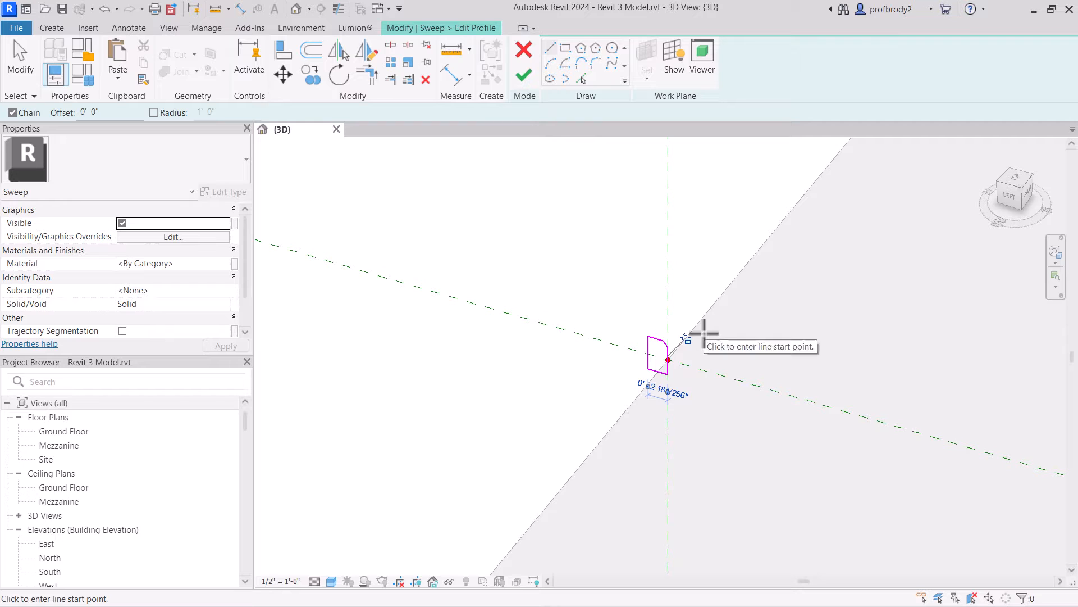
{"action": "left_click", "coordinate": [524, 79]}
{"action": "left_click", "coordinate": [526, 79]}
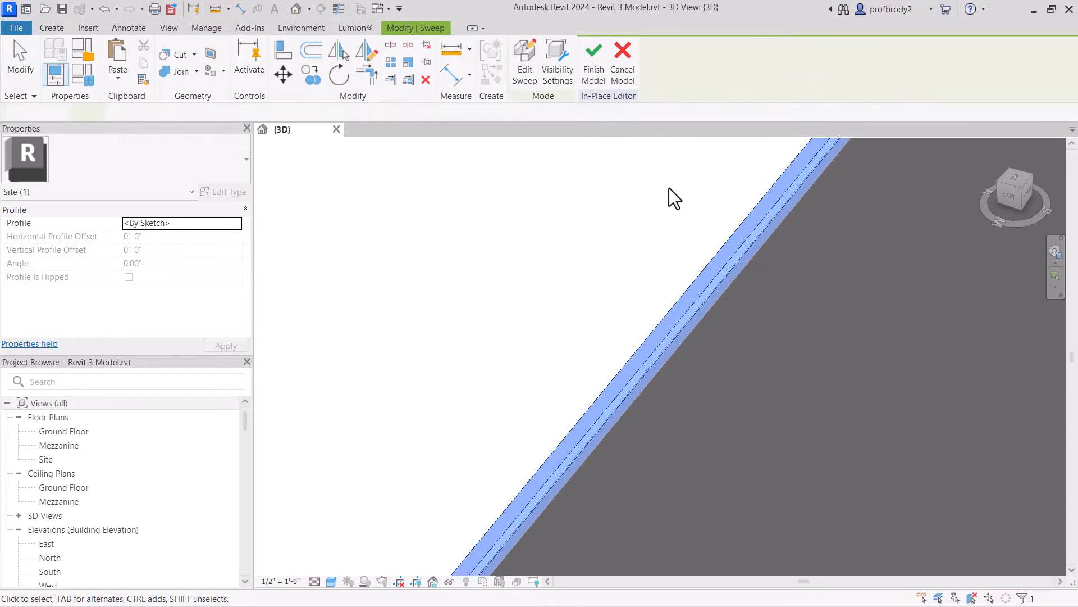
- Examine the swept curb along the road's building-side edge and at the road's end
{"action": "scroll", "coordinate": [688, 345], "scroll_direction": "down", "scroll_amount": 3}
{"action": "left_click", "coordinate": [531, 378]}
{"action": "scroll", "coordinate": [601, 334], "scroll_direction": "down", "scroll_amount": 2}
{"action": "mouse_move", "coordinate": [609, 330]}
{"action": "middle_mouse_down"}
{"action": "mouse_move", "coordinate": [633, 315]}
{"action": "mouse_move", "coordinate": [611, 326]}
{"action": "middle_mouse_up"}
{"action": "scroll", "coordinate": [611, 326], "scroll_direction": "down", "scroll_amount": 1}
{"action": "scroll", "coordinate": [584, 365], "scroll_direction": "down", "scroll_amount": 5}
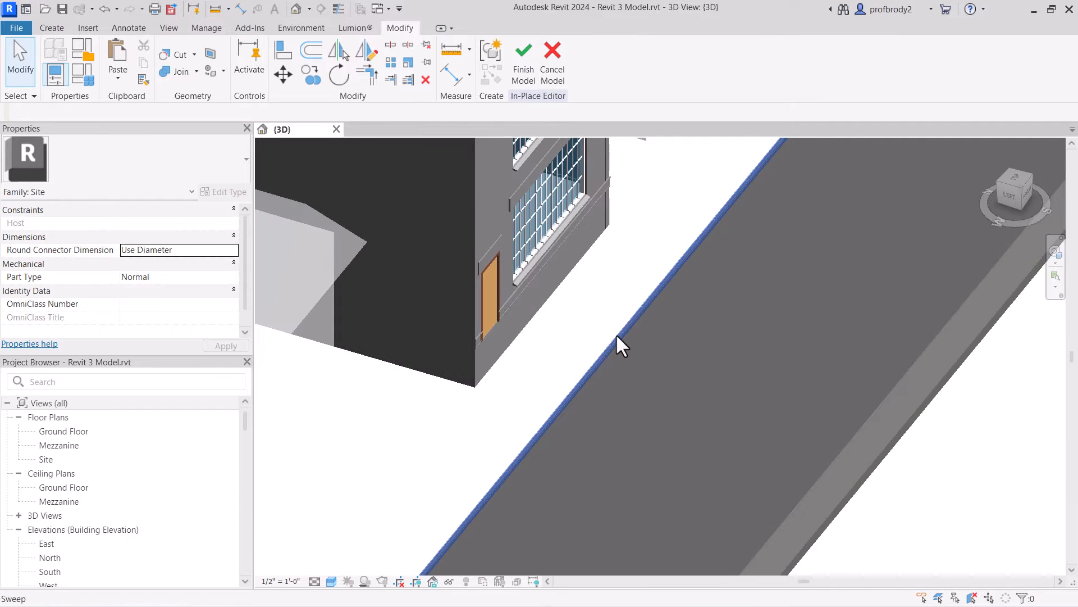
{"action": "scroll", "coordinate": [665, 315], "scroll_direction": "up", "scroll_amount": 5}
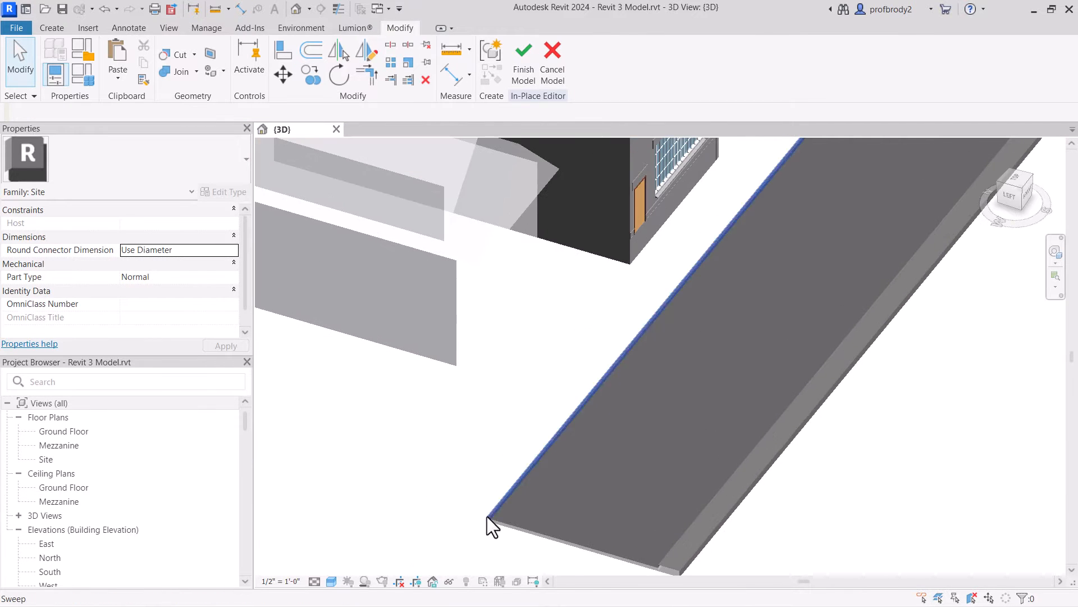
{"action": "scroll", "coordinate": [491, 518], "scroll_direction": "up", "scroll_amount": 2}
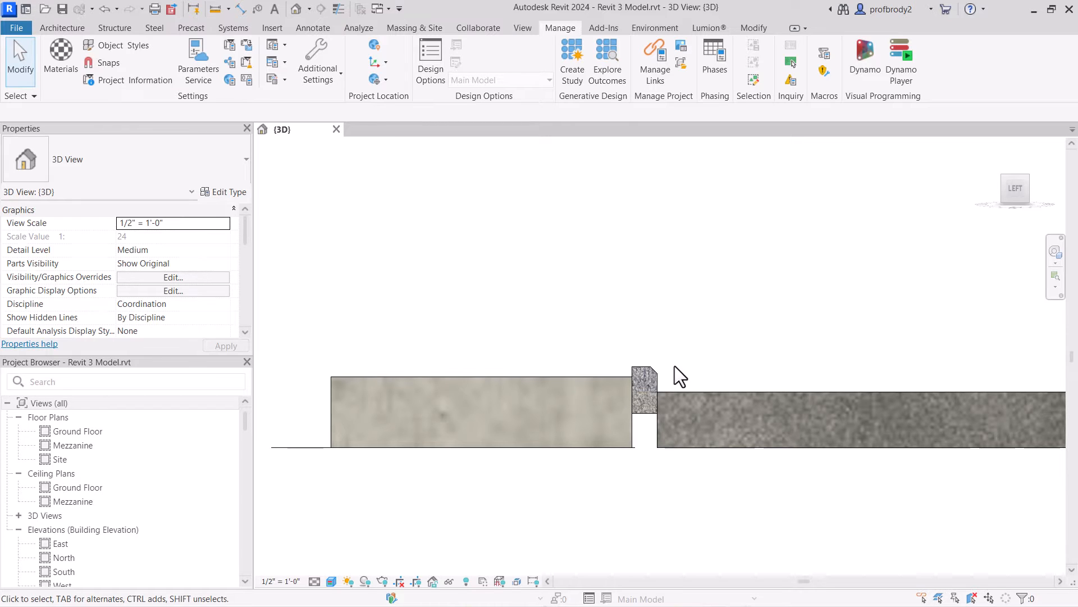
- Open the curb for in-place editing and open the material selection of its sweep
{"action": "left_click", "coordinate": [637, 366]}
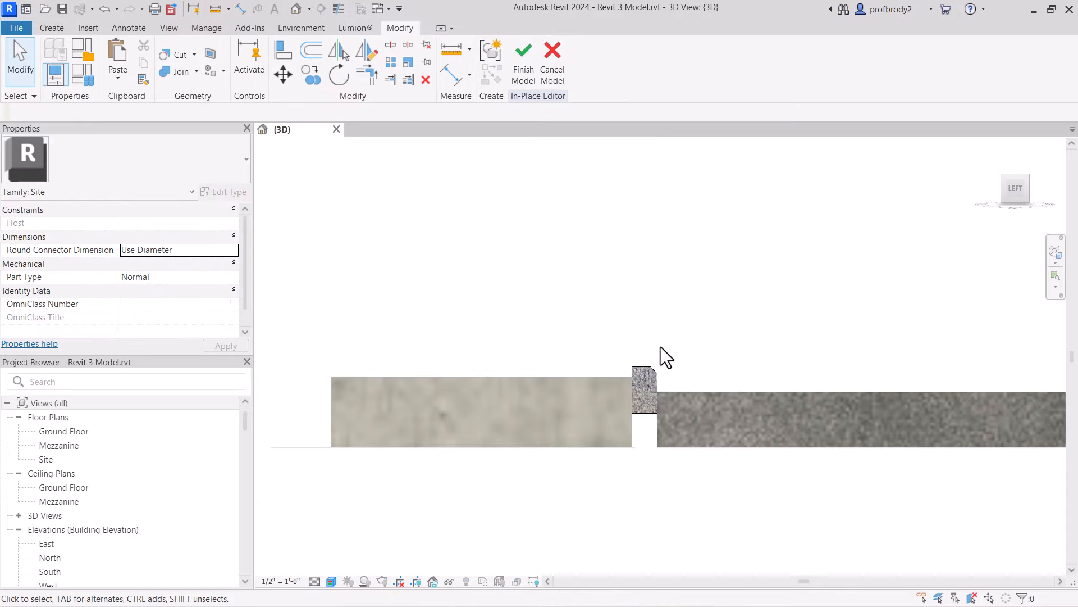
{"action": "left_click", "coordinate": [634, 371]}
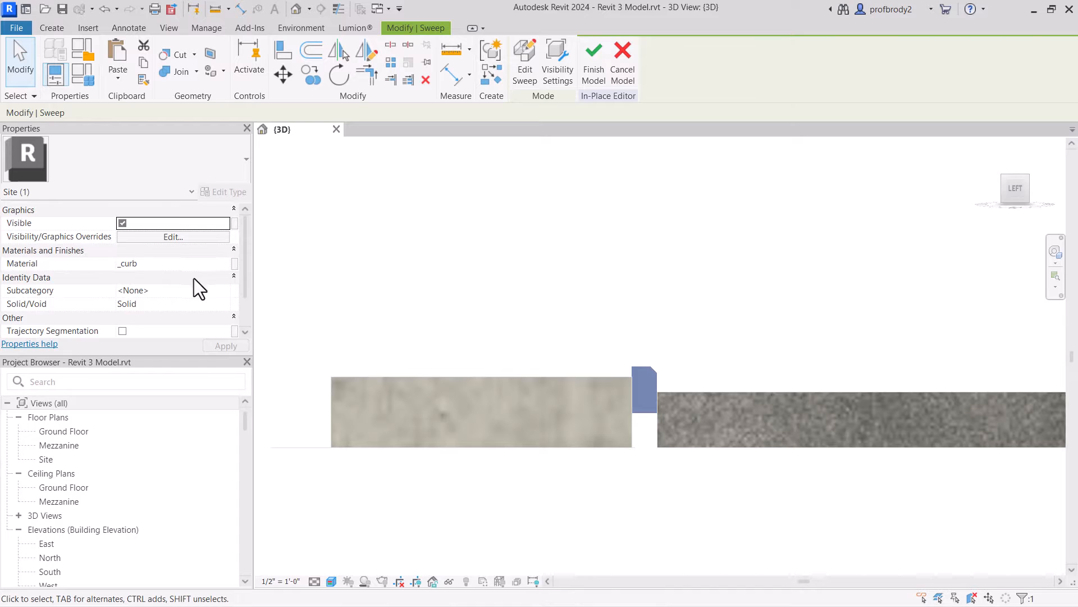
{"action": "left_click", "coordinate": [200, 259]}
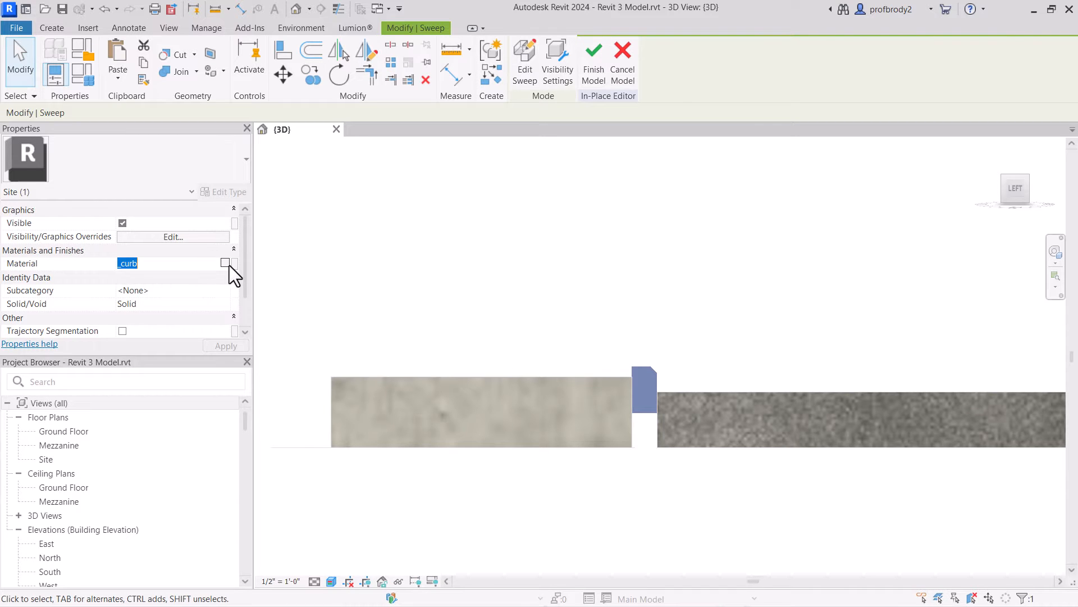
{"action": "left_click", "coordinate": [227, 264]}
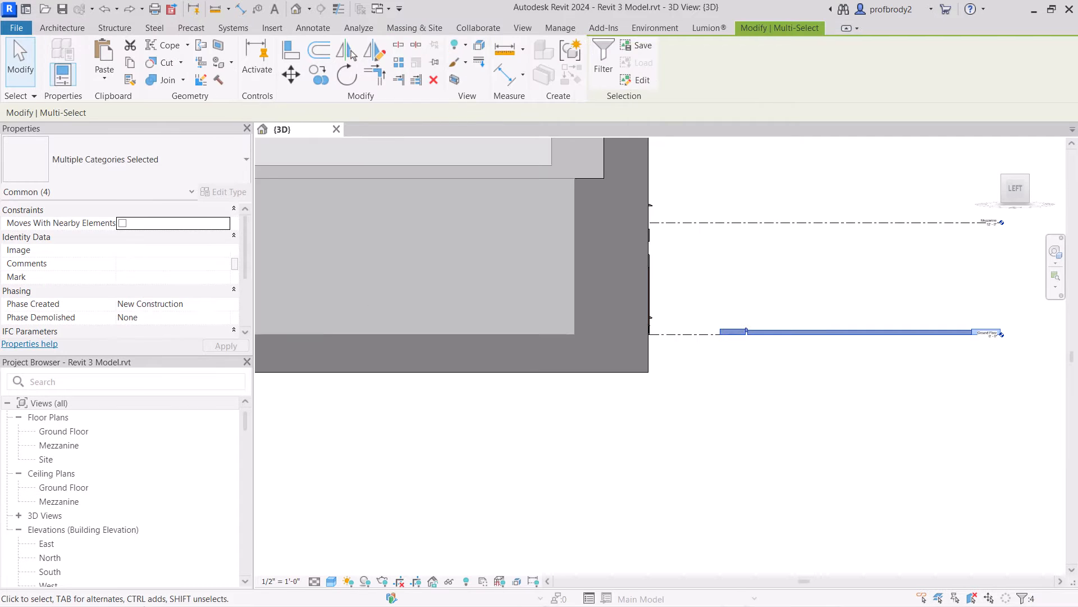
- Move the selected road, curb and sidewalk pieces against the building front and below the Ground Floor level, removing the conflicting constraints
{"action": "scroll", "coordinate": [611, 362], "scroll_direction": "up", "scroll_amount": 3}
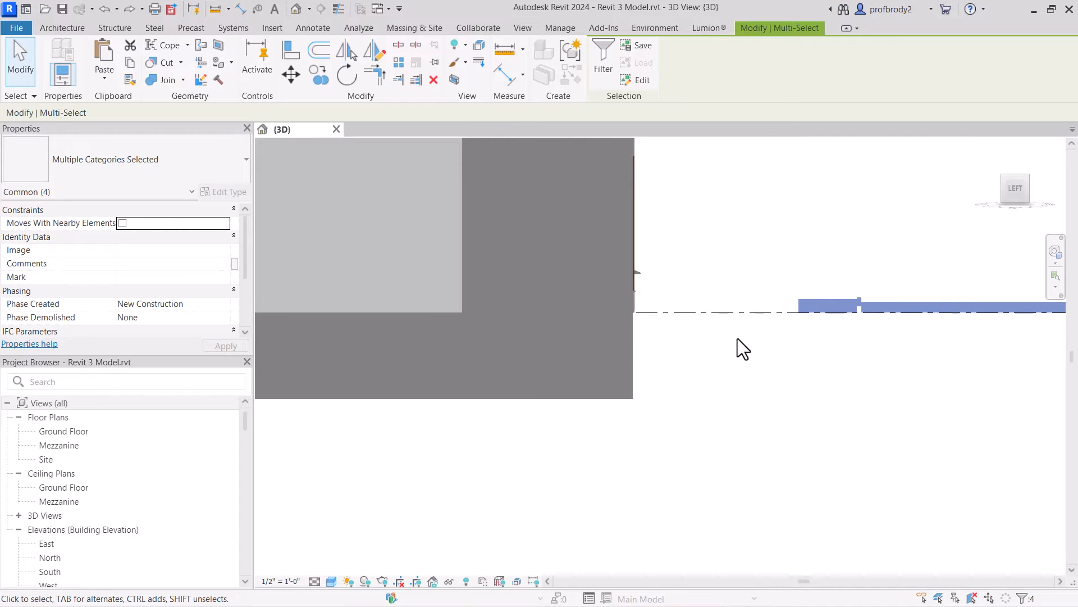
{"action": "scroll", "coordinate": [736, 338], "scroll_direction": "up", "scroll_amount": 3}
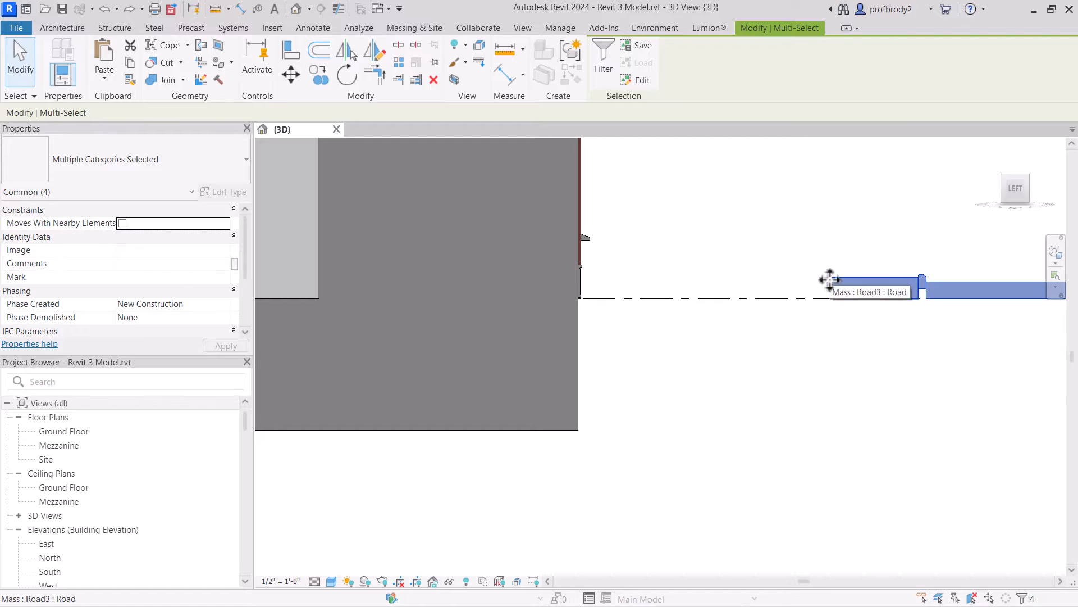
{"action": "left_click_drag", "start_coordinate": [831, 284], "coordinate": [586, 310]}
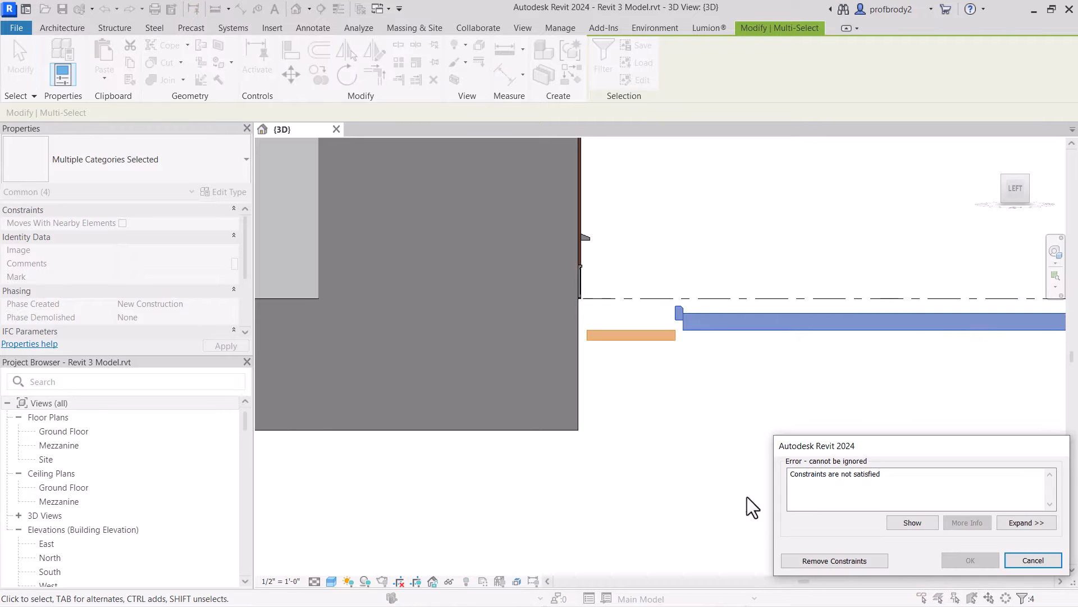
{"action": "left_click", "coordinate": [804, 561]}
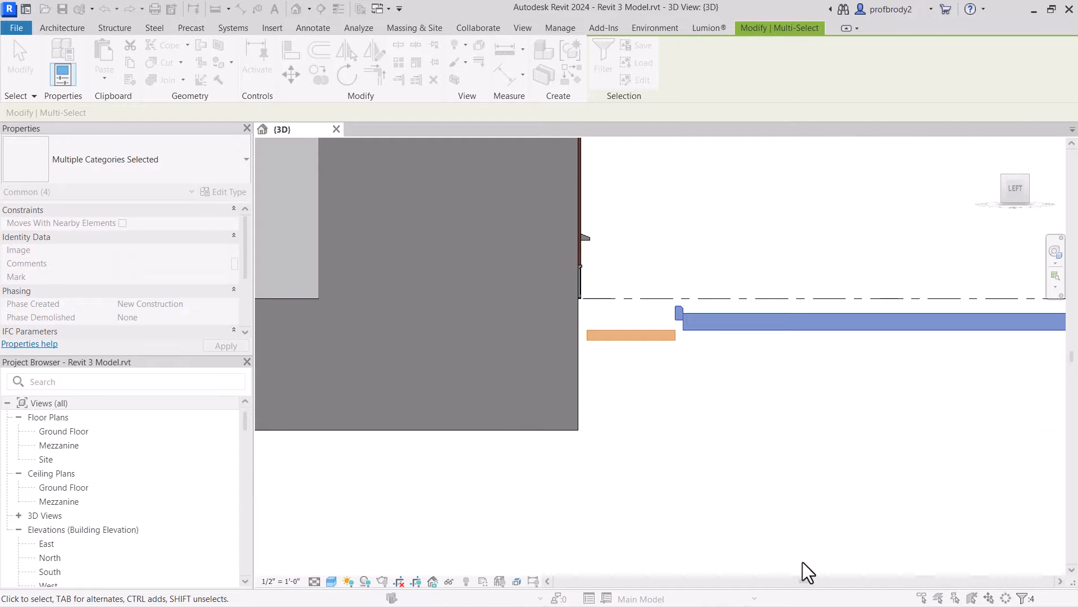
{"action": "scroll", "coordinate": [592, 334], "scroll_direction": "up", "scroll_amount": 3}
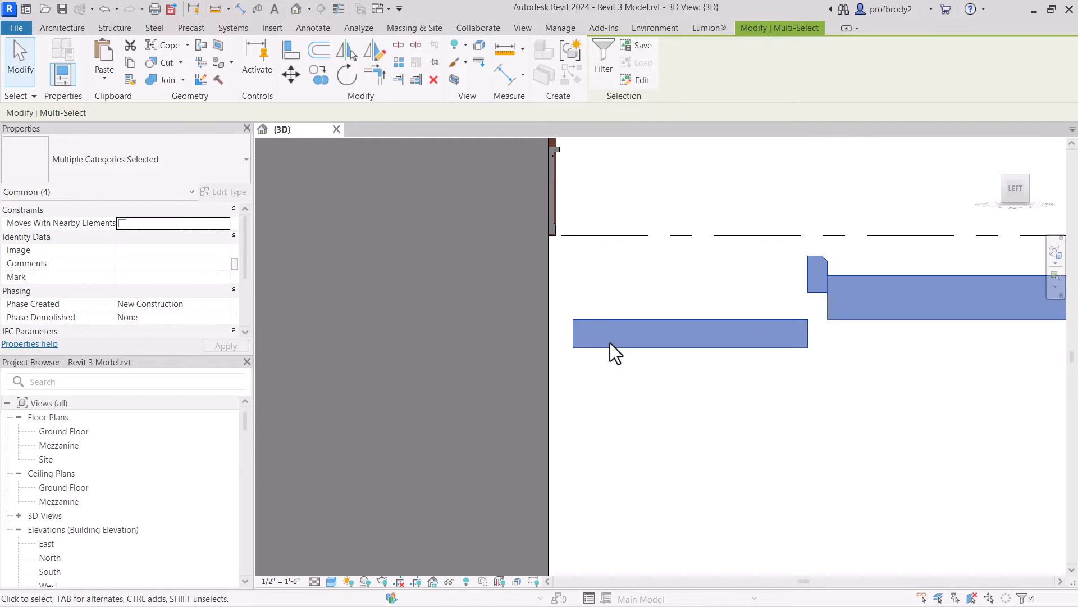
{"action": "left_click_drag", "start_coordinate": [572, 323], "coordinate": [553, 292]}
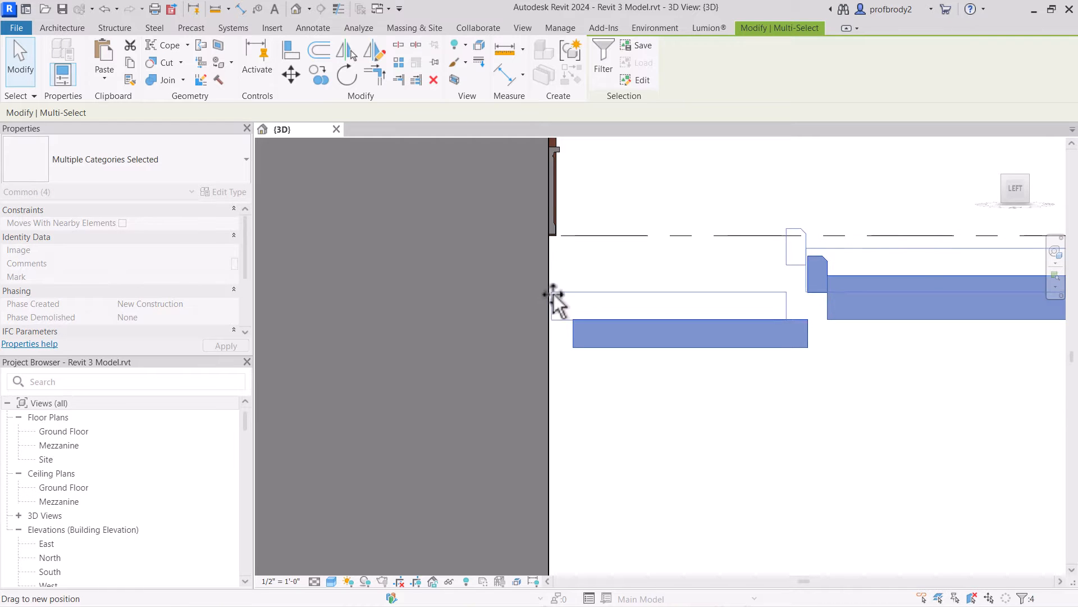
{"action": "key", "text": "Escape"}
{"action": "scroll", "coordinate": [646, 345], "scroll_direction": "up", "scroll_amount": 1}
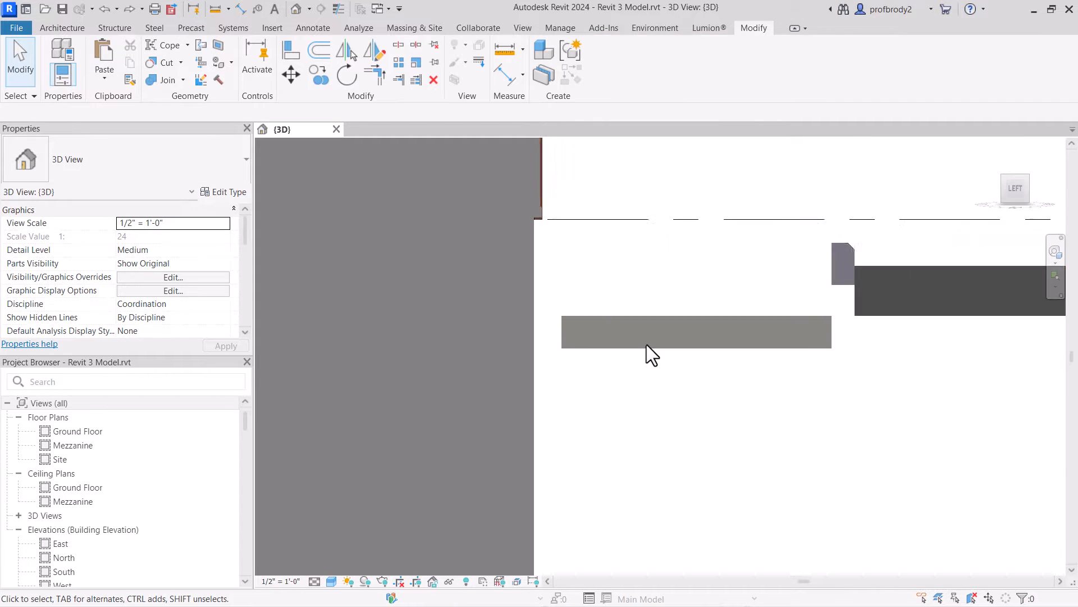
{"action": "scroll", "coordinate": [646, 345], "scroll_direction": "down", "scroll_amount": 1}
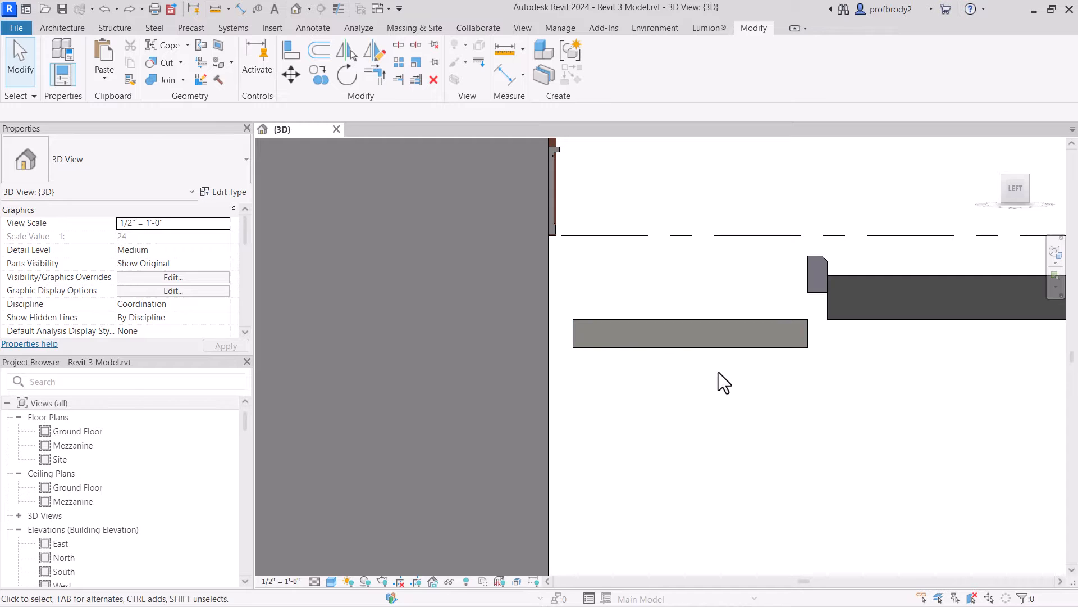
- Align the sidewalk's building-side edge with the face of the building's front wall
{"action": "left_click", "coordinate": [703, 344]}
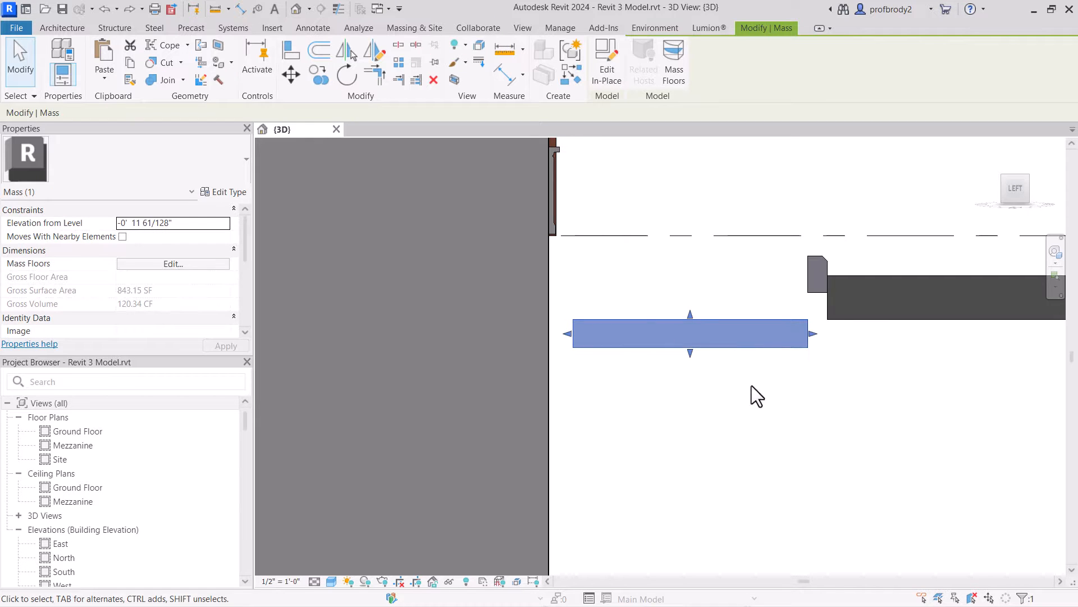
{"action": "left_click", "coordinate": [812, 269]}
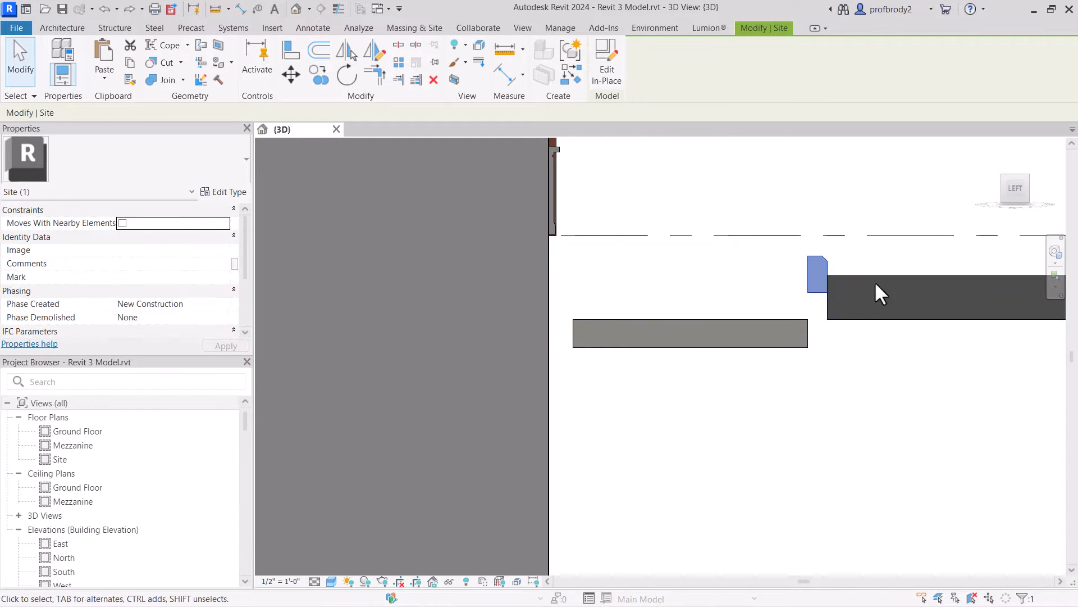
{"action": "scroll", "coordinate": [807, 277], "scroll_direction": "up", "scroll_amount": 3}
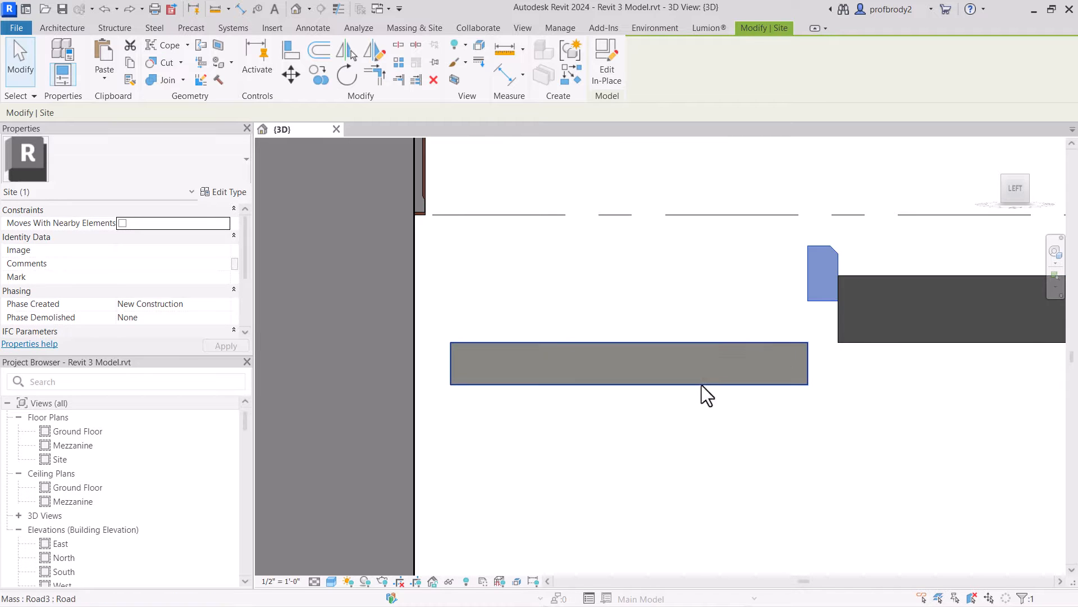
{"action": "left_click", "coordinate": [705, 350]}
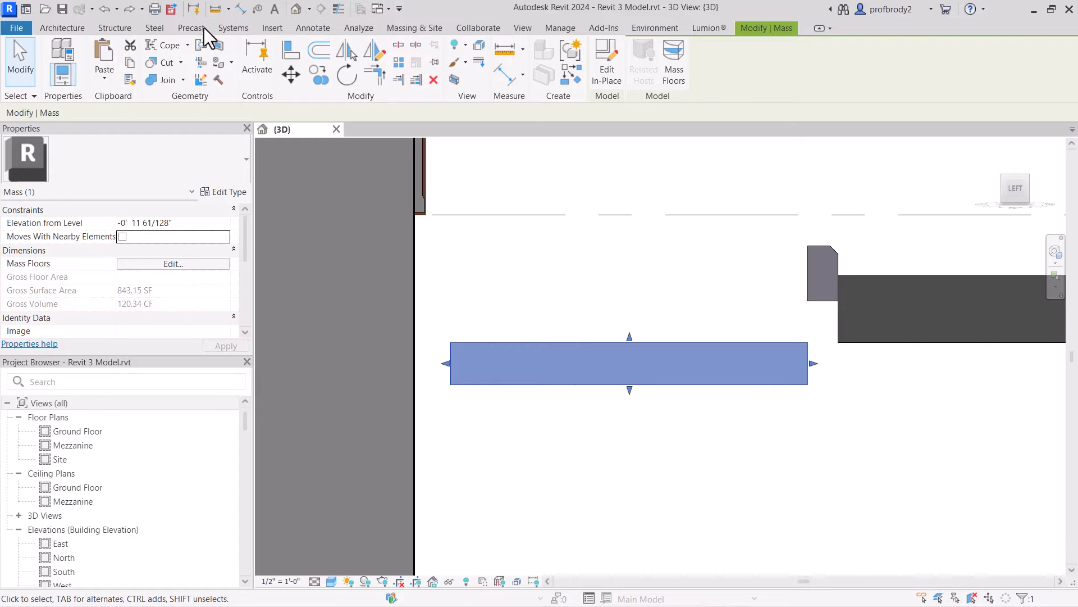
{"action": "left_click", "coordinate": [291, 52]}
{"action": "left_click", "coordinate": [416, 314]}
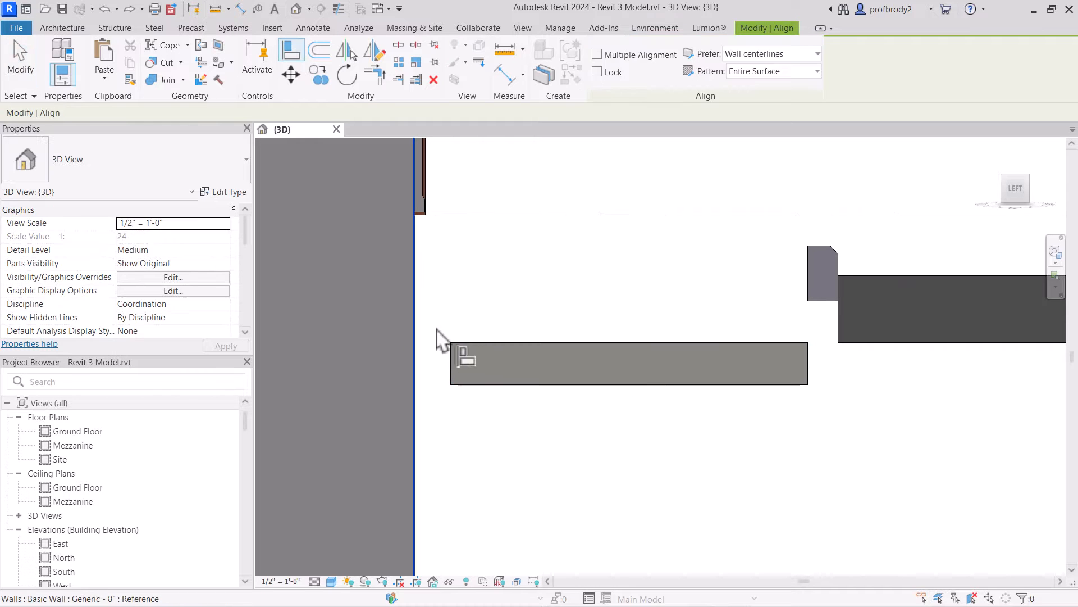
{"action": "left_click", "coordinate": [455, 362]}
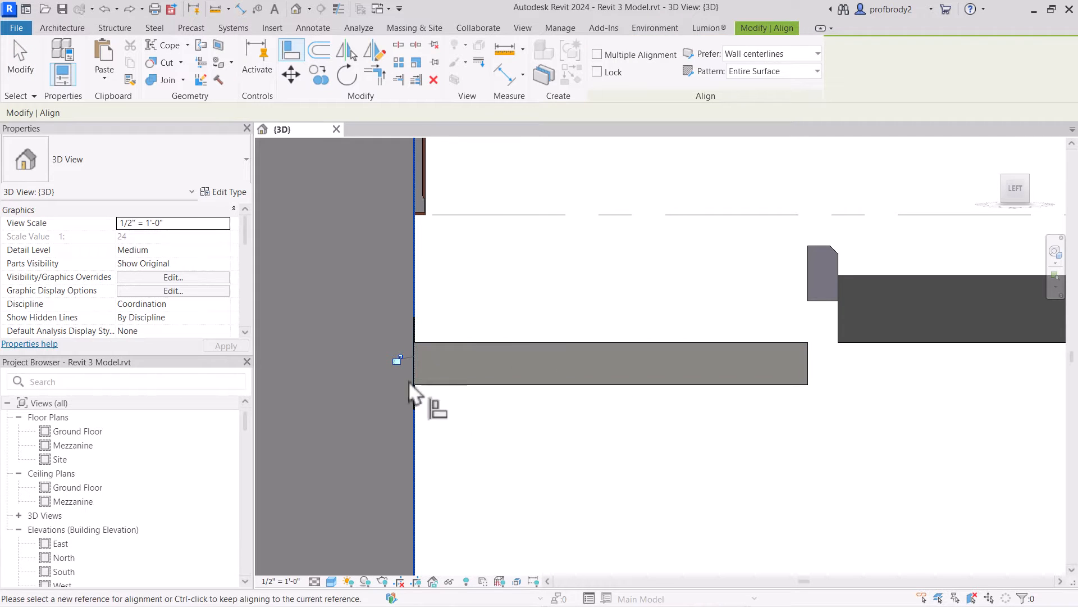
{"action": "left_click", "coordinate": [22, 63]}
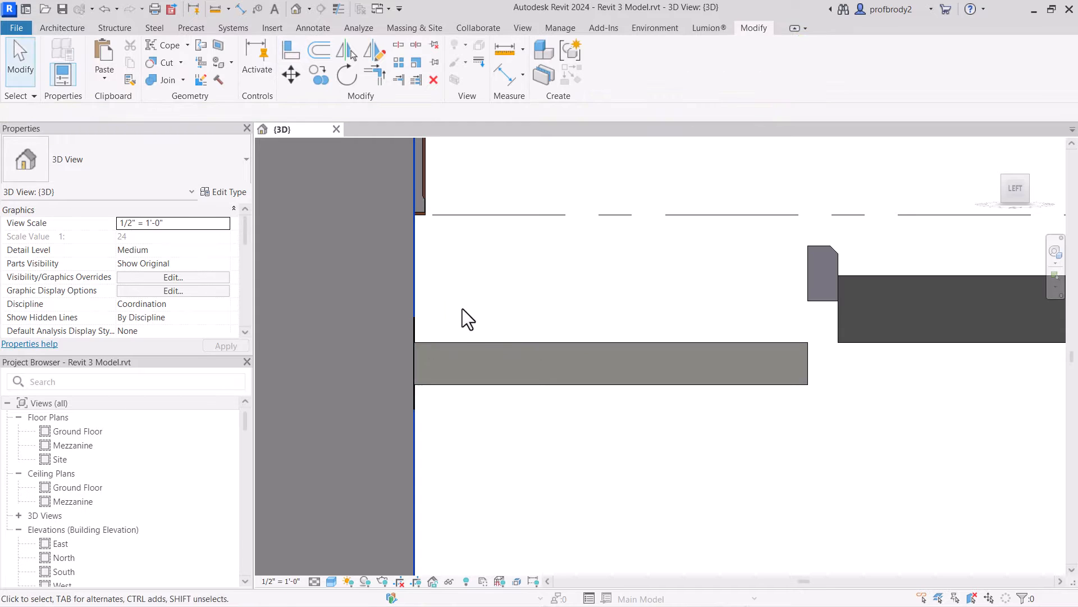
- Raise the sidewalk below the Ground Floor level so it fills the gap between the building wall and the curb
{"action": "left_click", "coordinate": [493, 357]}
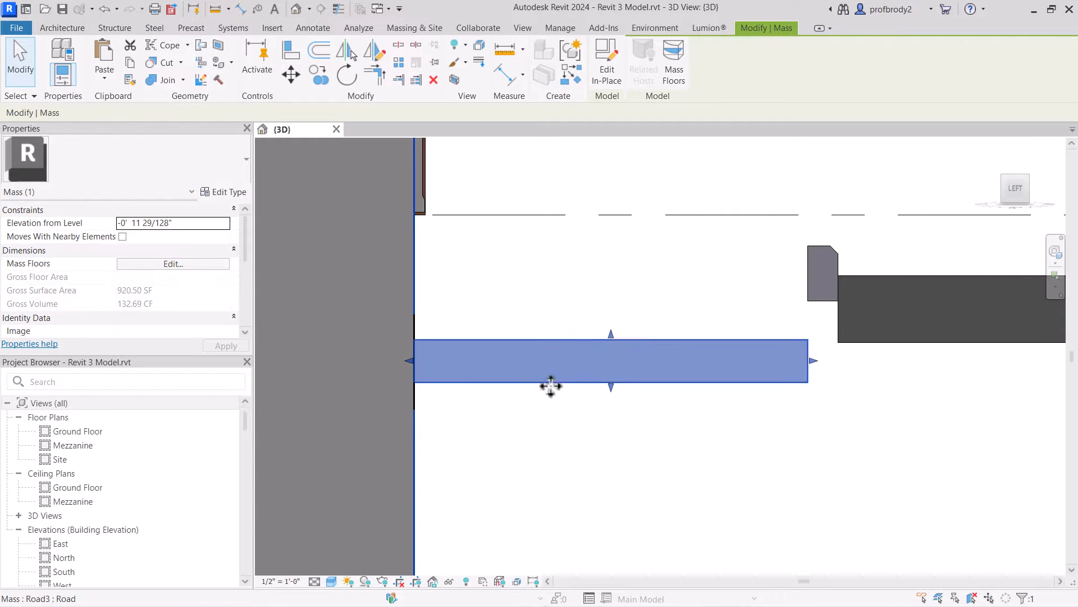
{"action": "left_click_drag", "start_coordinate": [551, 384], "coordinate": [646, 282]}
{"action": "middle_click_drag", "start_coordinate": [645, 282], "coordinate": [339, 397], "text": "shift"}
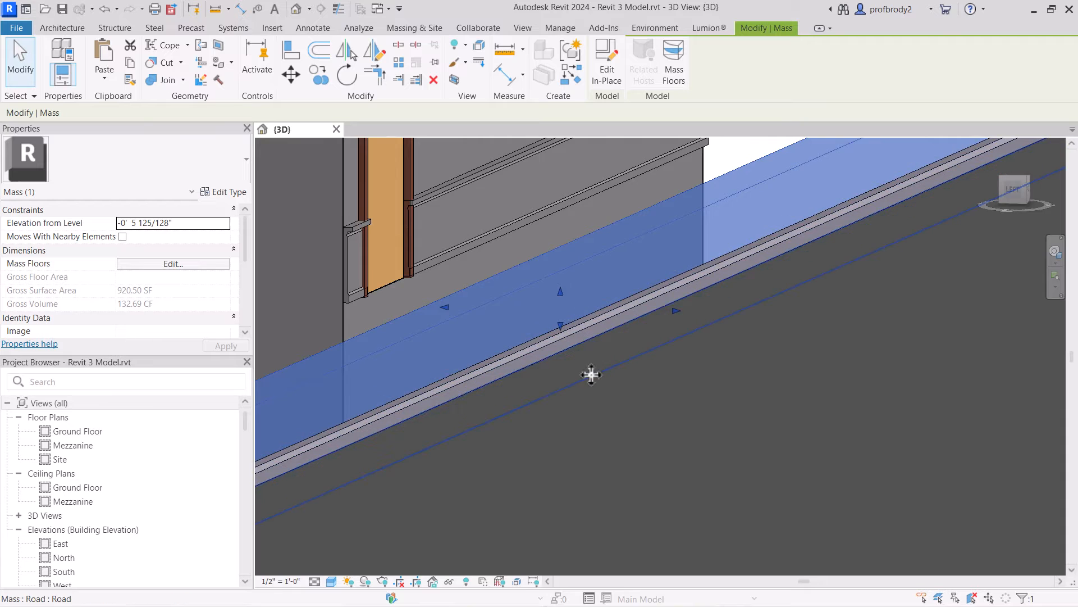
{"action": "scroll", "coordinate": [594, 372], "scroll_direction": "down", "scroll_amount": 1}
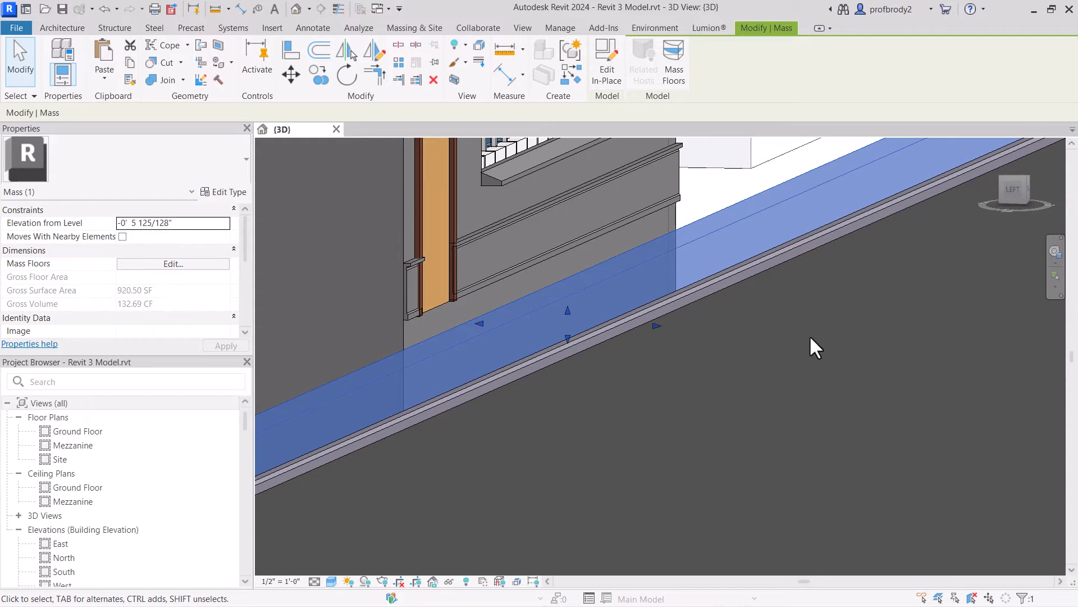
{"action": "scroll", "coordinate": [892, 328], "scroll_direction": "down", "scroll_amount": 1}
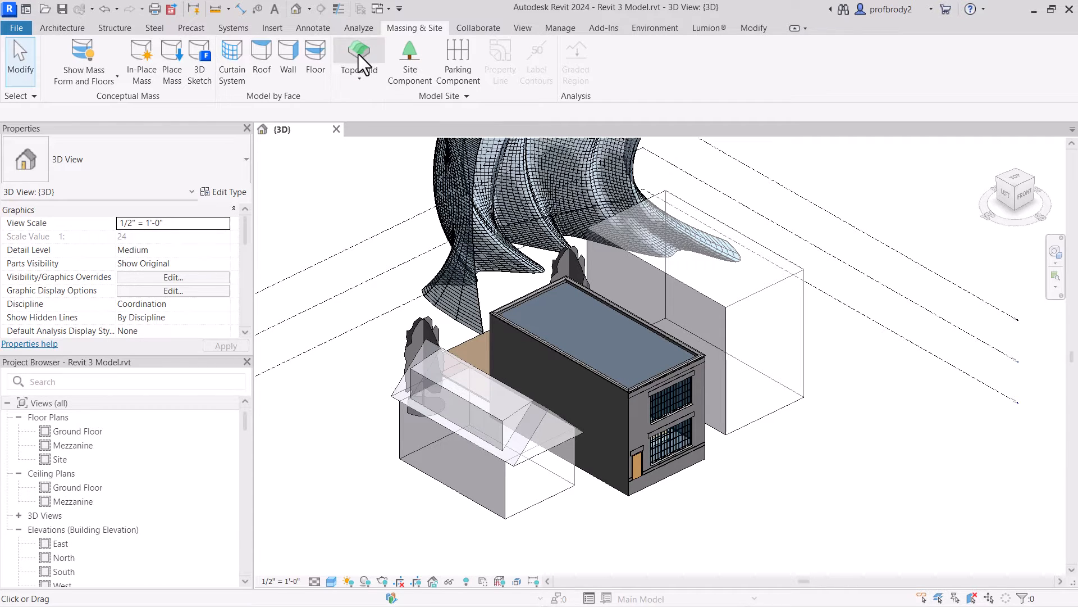
- Try to create a toposolid from a sketch in the 3D view
{"action": "left_click", "coordinate": [359, 79]}
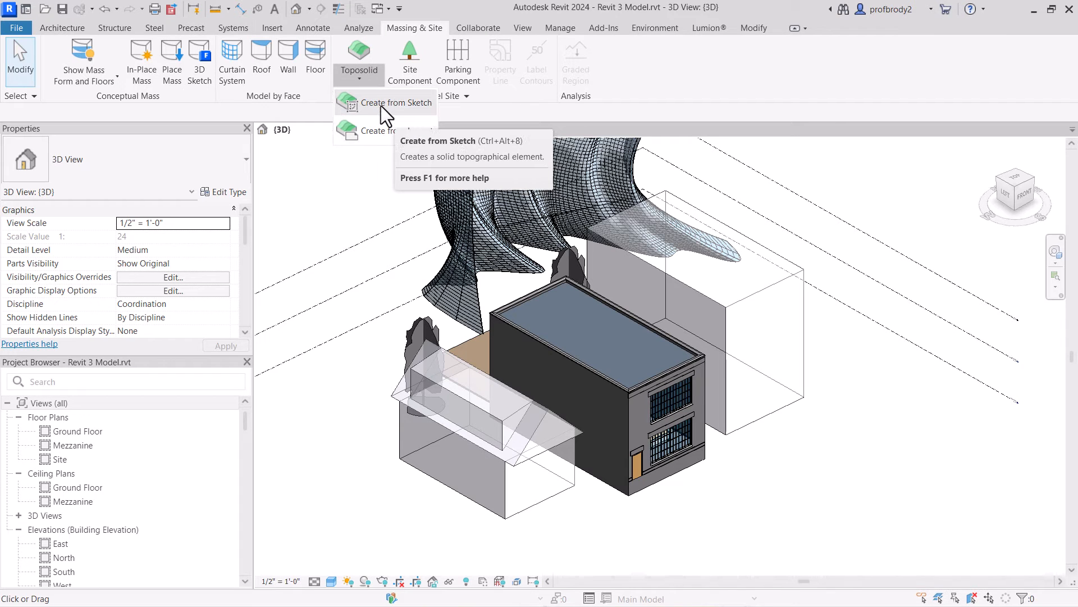
{"action": "left_click", "coordinate": [360, 53]}
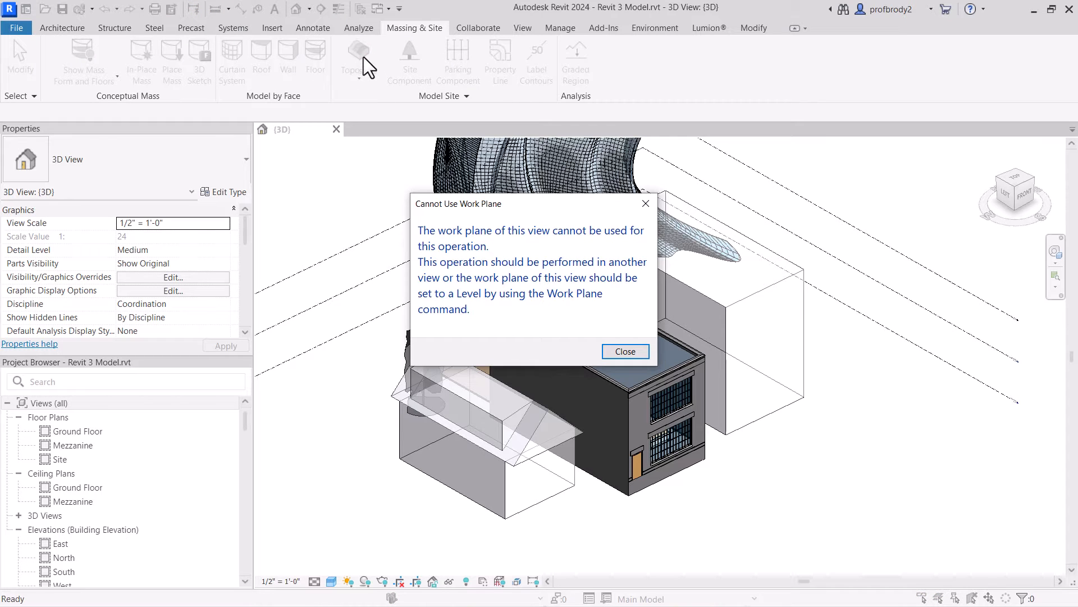
{"action": "left_click", "coordinate": [647, 203]}
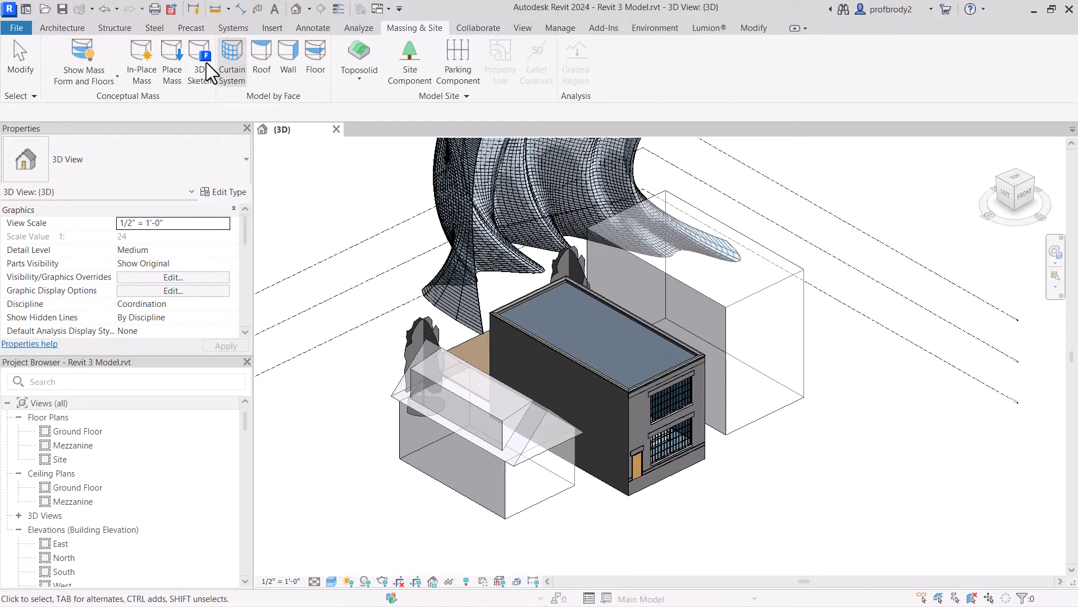
- Set the work plane of the 3D view to Level : Ground Floor
{"action": "left_click", "coordinate": [61, 28]}
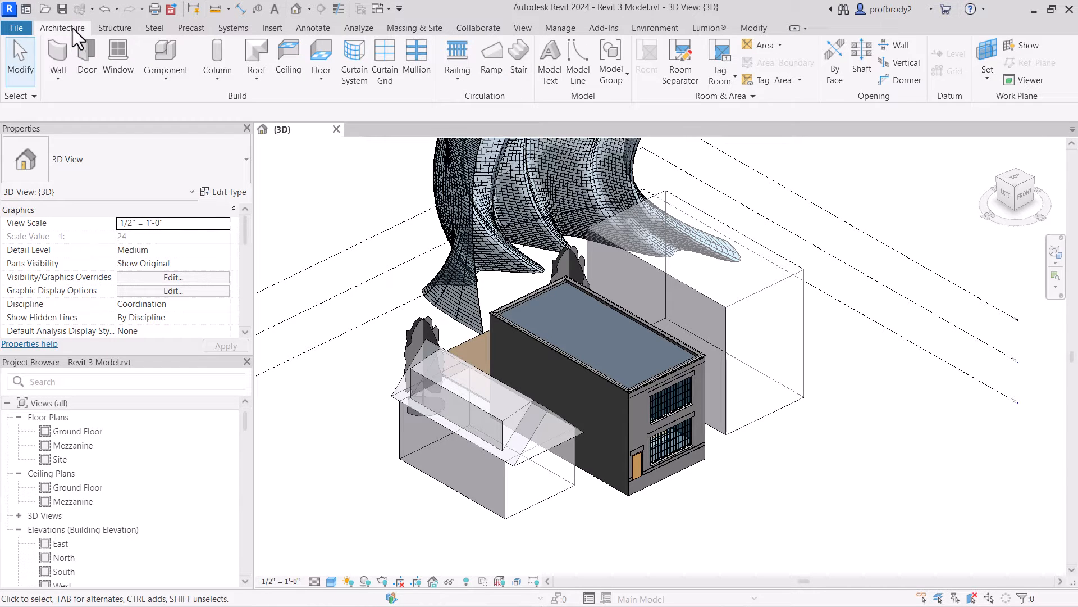
{"action": "left_click", "coordinate": [987, 59]}
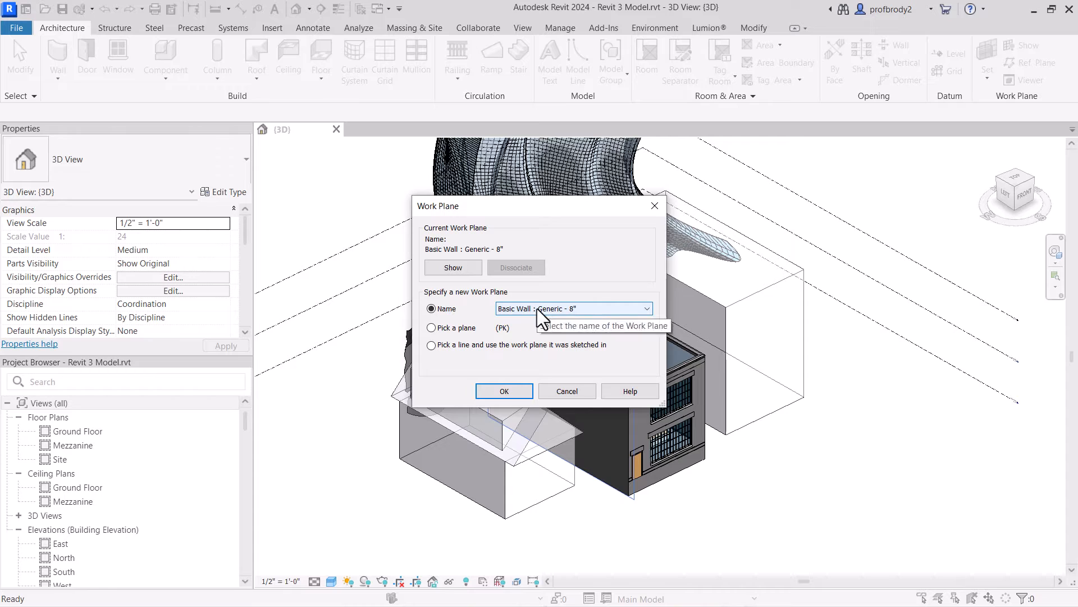
{"action": "left_click", "coordinate": [537, 308]}
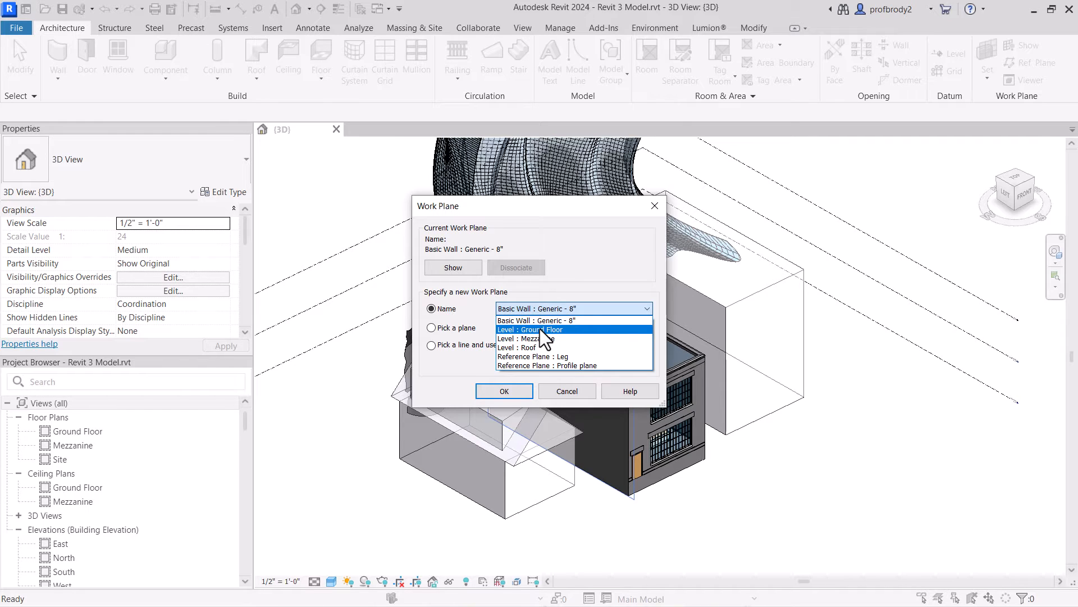
{"action": "left_click", "coordinate": [540, 328]}
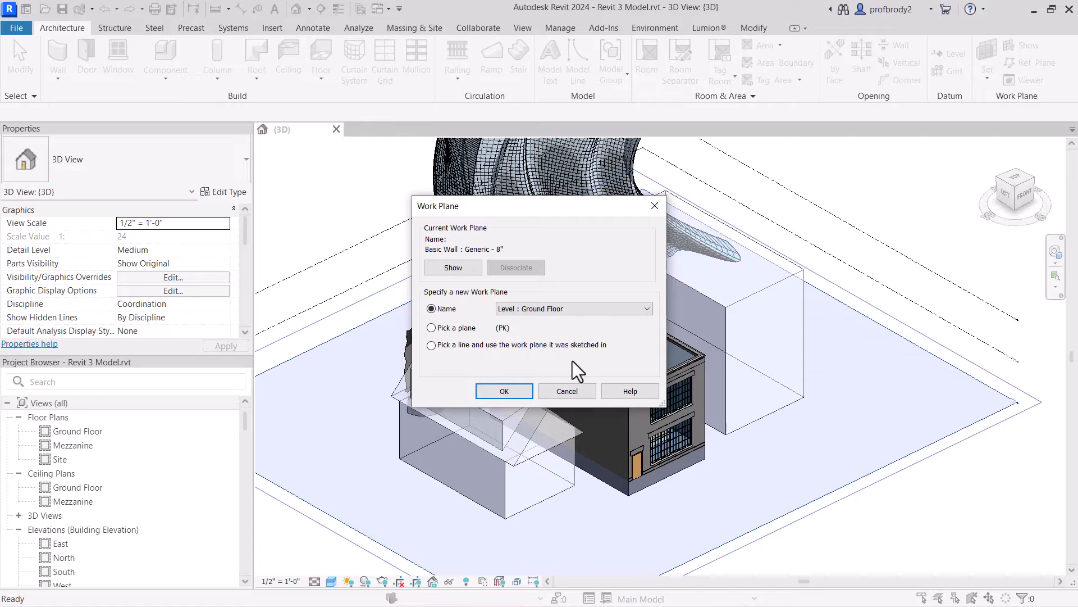
{"action": "left_click", "coordinate": [504, 391]}
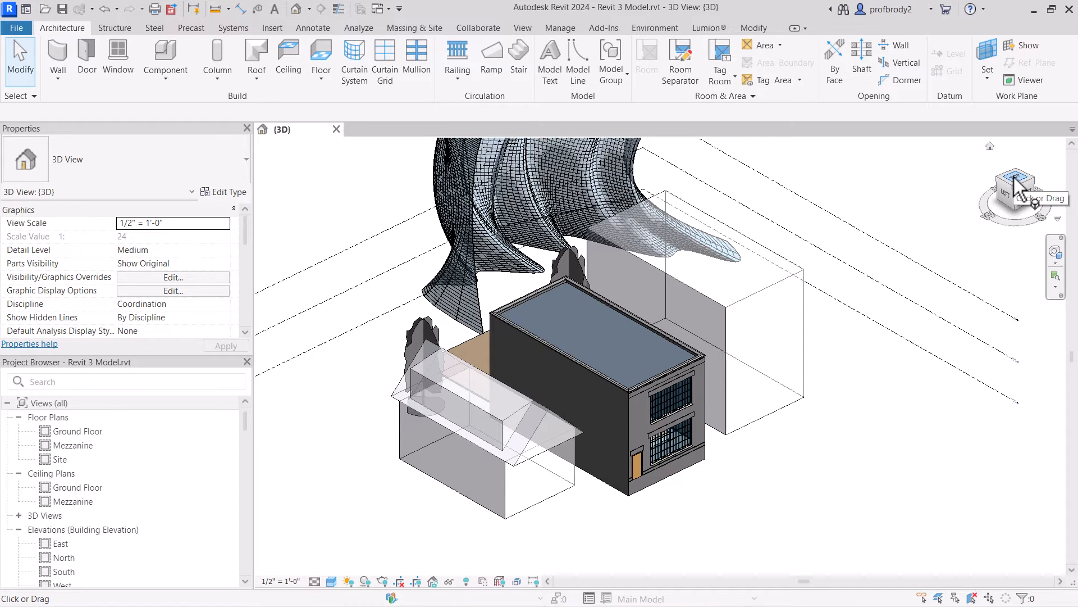
- In the top view, sketch a rectangular Toposolid 1 boundary about 308' by 168' around all the buildings and finish the toposolid
{"action": "left_click_drag", "start_coordinate": [1015, 184], "coordinate": [647, 396]}
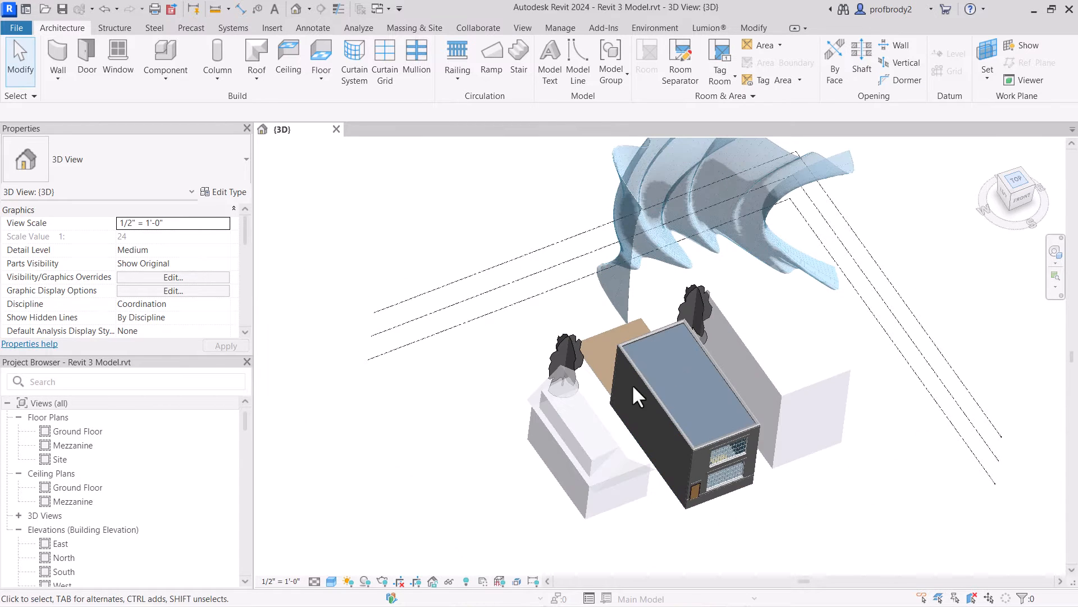
{"action": "left_click", "coordinate": [1015, 180]}
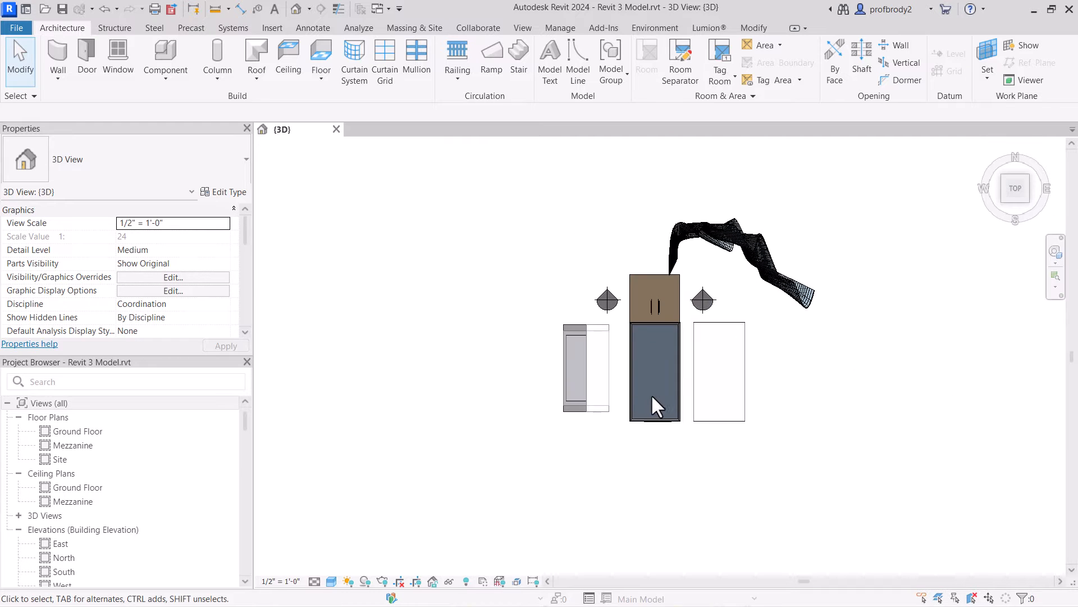
{"action": "scroll", "coordinate": [654, 389], "scroll_direction": "up", "scroll_amount": 2}
{"action": "middle_click_drag", "start_coordinate": [660, 405], "coordinate": [607, 399]}
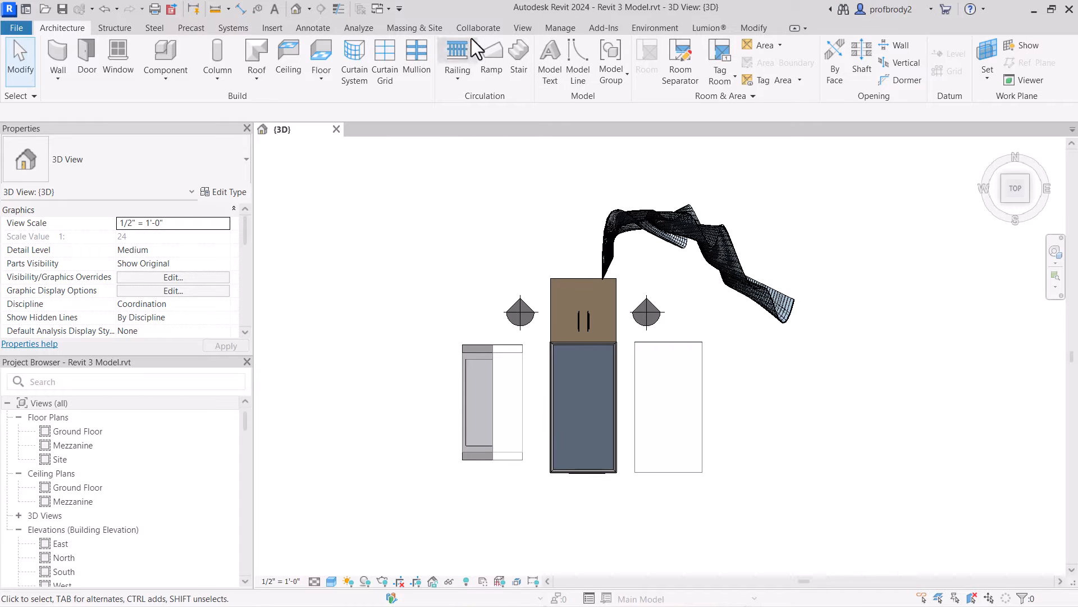
{"action": "left_click", "coordinate": [412, 28]}
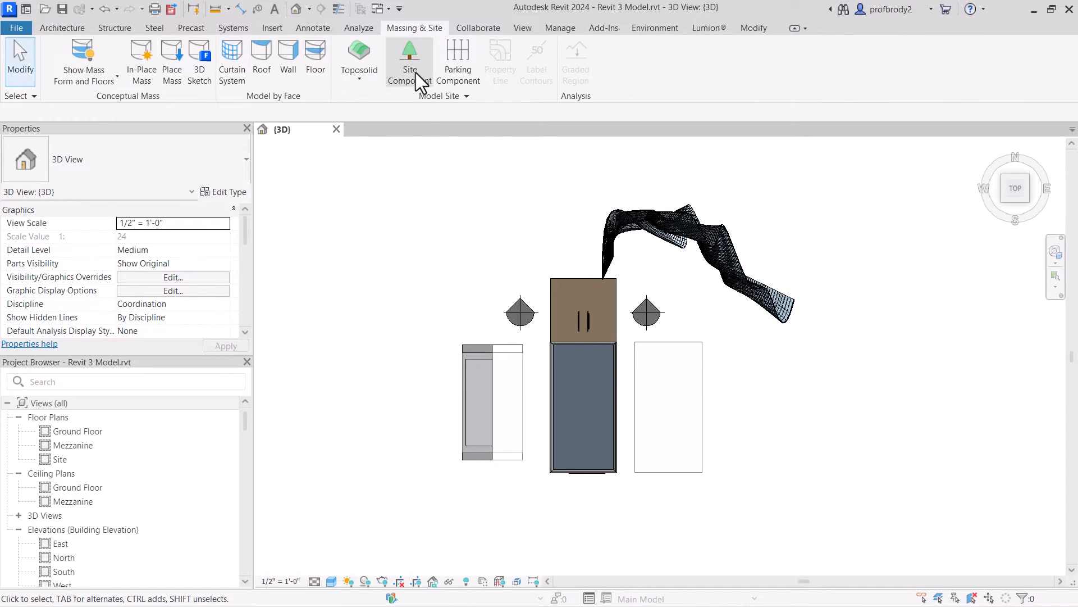
{"action": "left_click", "coordinate": [352, 50]}
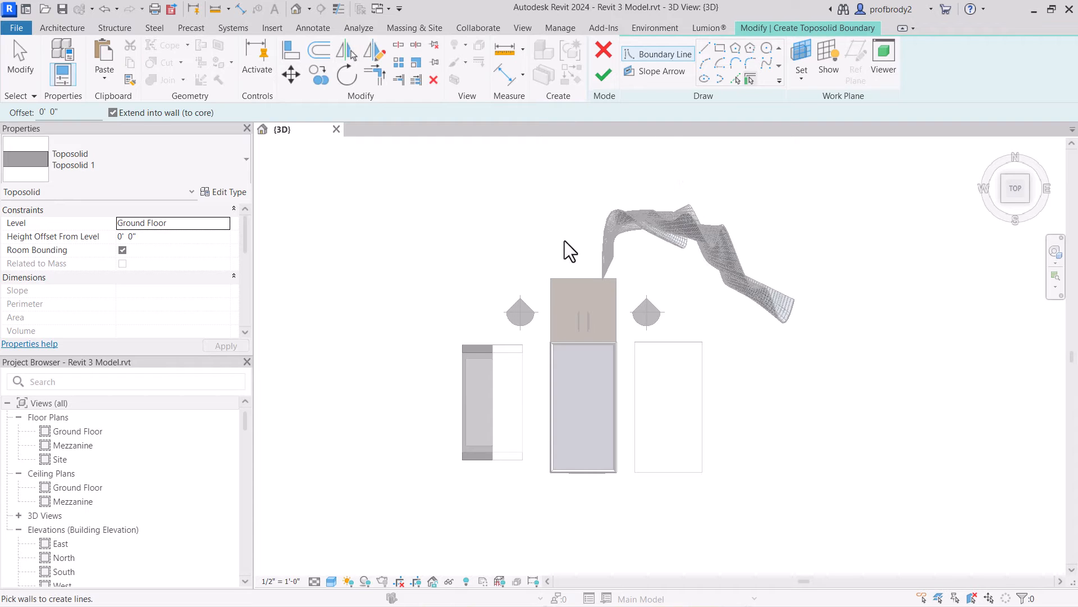
{"action": "left_click", "coordinate": [720, 49]}
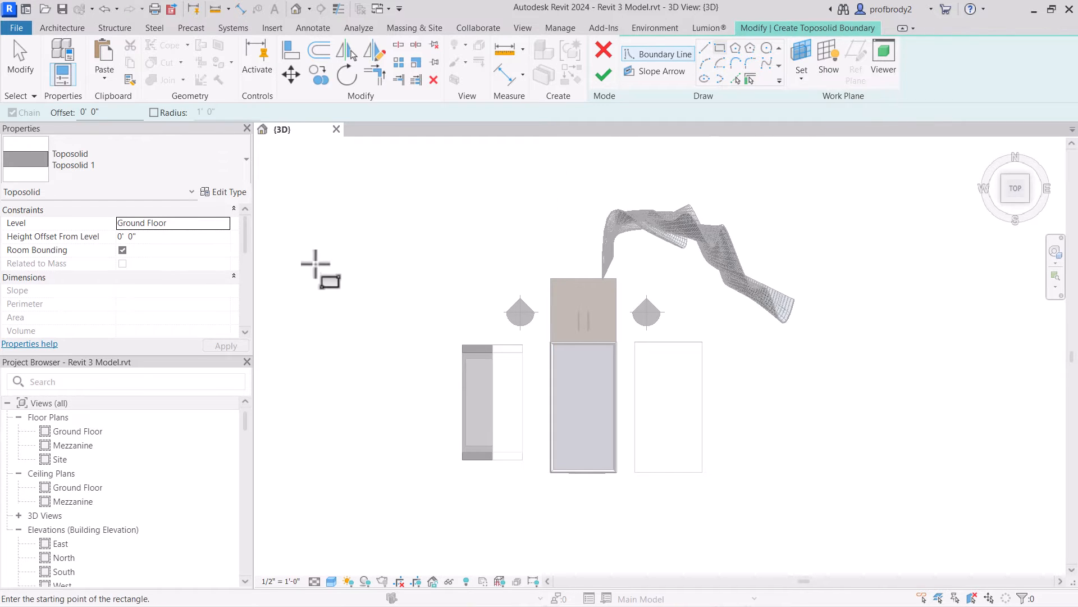
{"action": "scroll", "coordinate": [360, 275], "scroll_direction": "down", "scroll_amount": 2}
{"action": "middle_click_drag", "start_coordinate": [359, 275], "coordinate": [457, 288]}
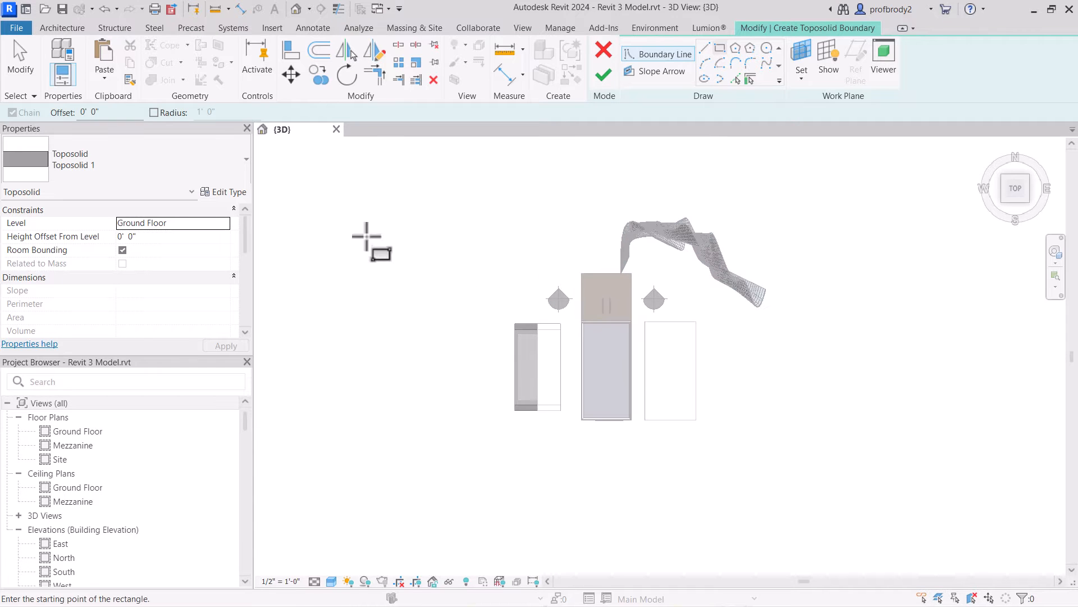
{"action": "left_click", "coordinate": [336, 183]}
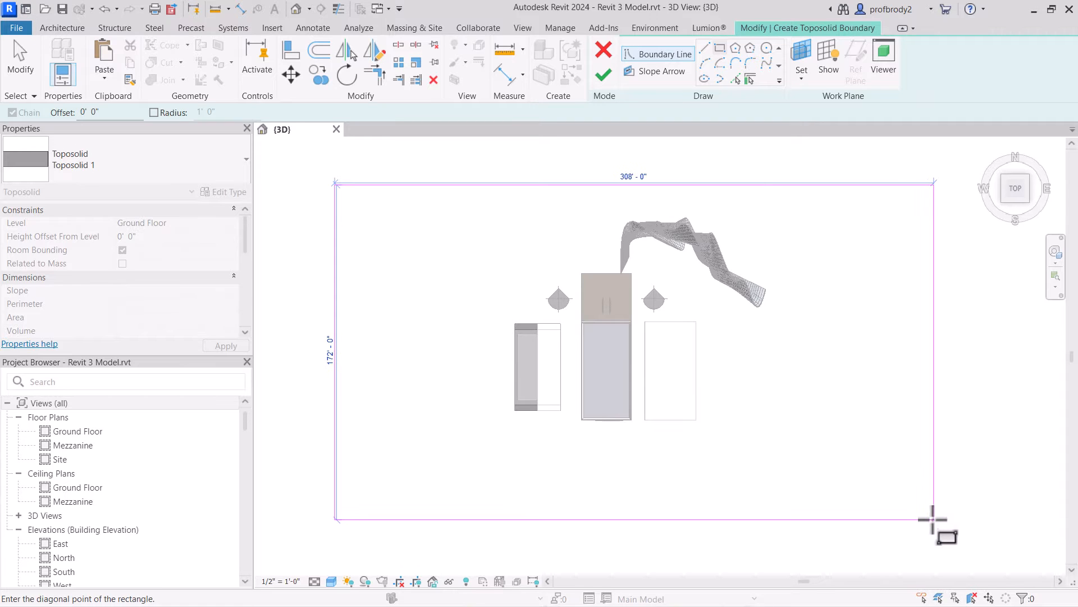
{"action": "left_click", "coordinate": [932, 514]}
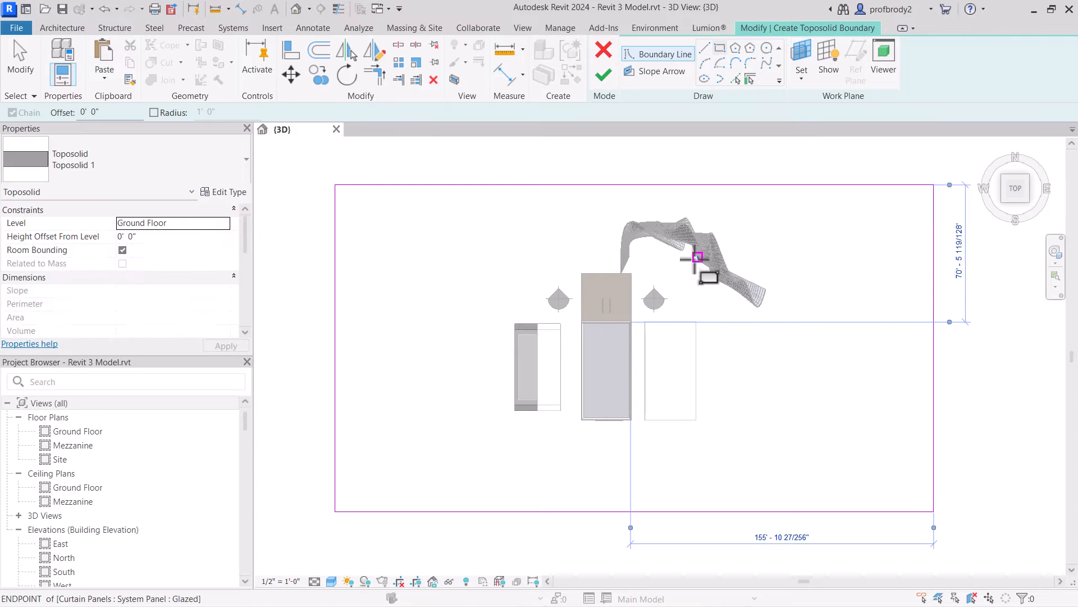
{"action": "left_click", "coordinate": [605, 82]}
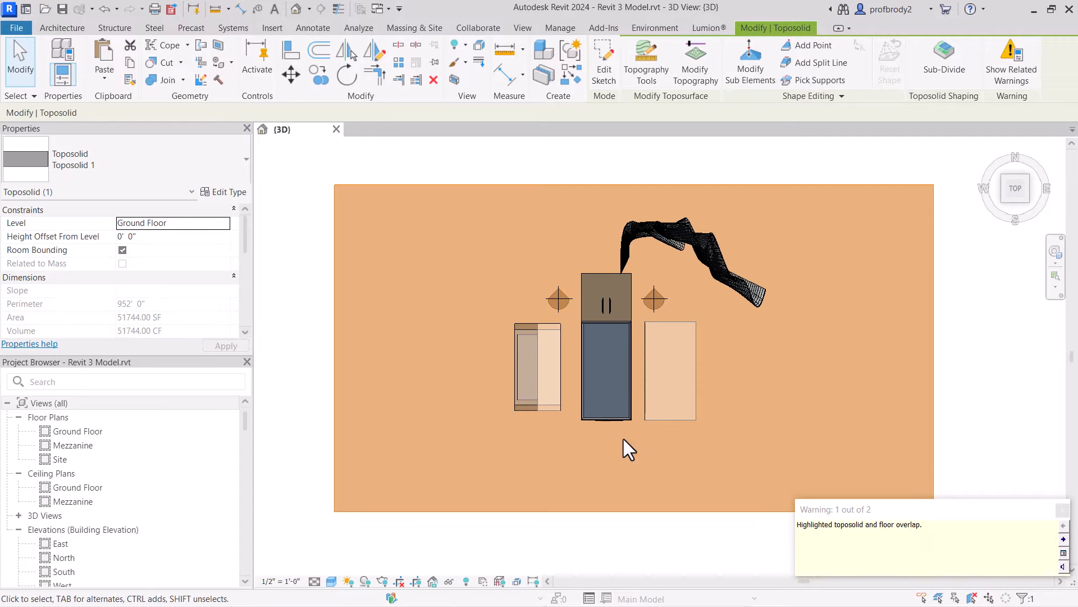
- Examine the toposolid around the main building, patio and neighbouring masses in 3D
{"action": "middle_click_drag", "start_coordinate": [601, 390], "coordinate": [558, 453], "text": "shift"}
{"action": "scroll", "coordinate": [598, 387], "scroll_direction": "up", "scroll_amount": 3}
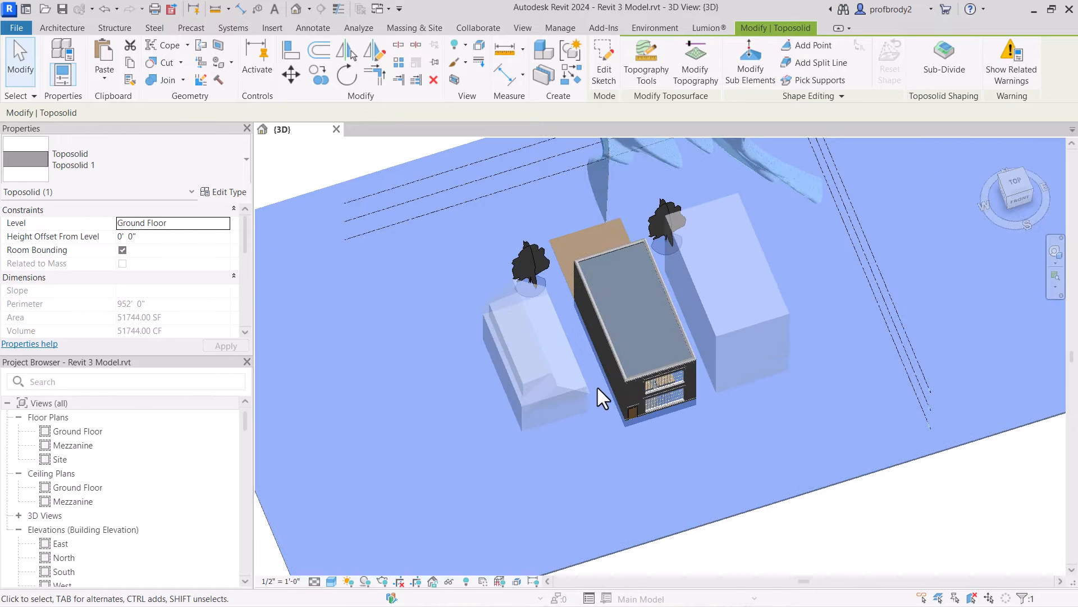
{"action": "scroll", "coordinate": [604, 382], "scroll_direction": "down", "scroll_amount": 2}
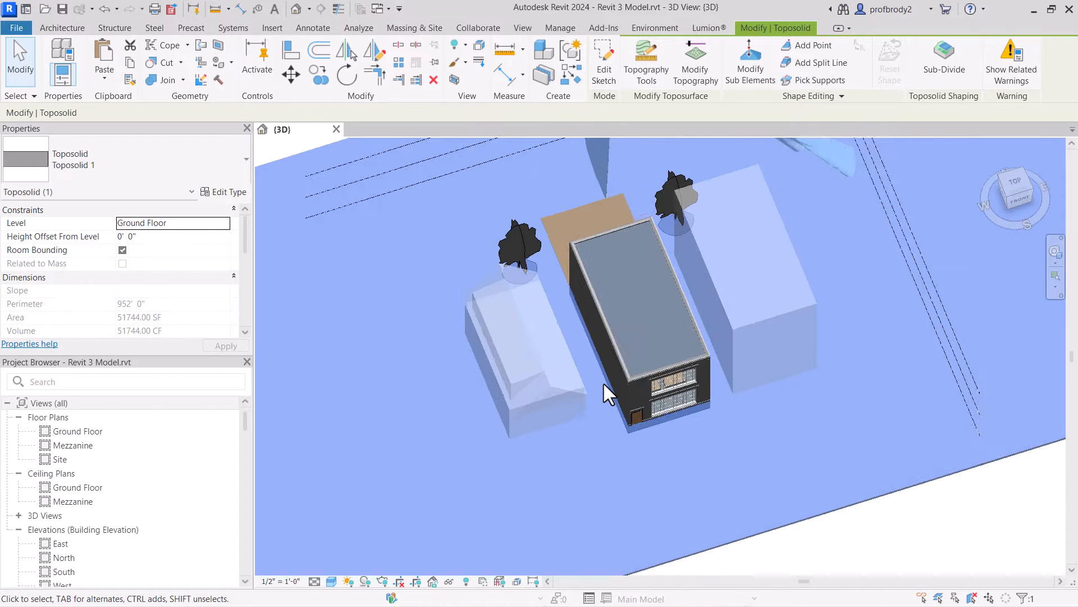
{"action": "middle_click_drag", "start_coordinate": [635, 373], "coordinate": [465, 229], "text": "shift"}
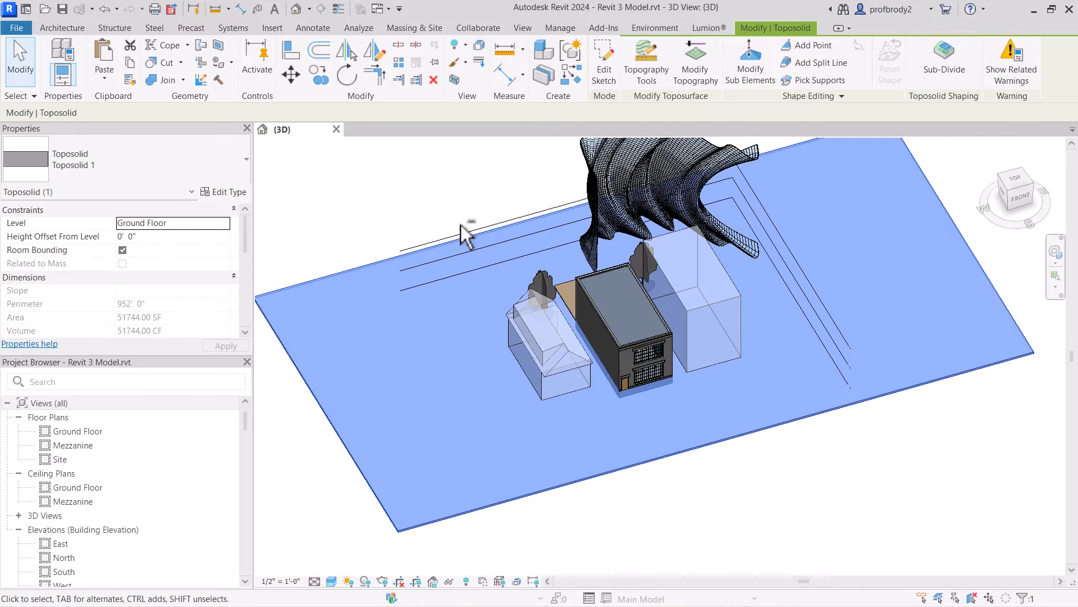
- Set the toposolid's height offset from the Ground Floor level to -6"
{"action": "left_click", "coordinate": [366, 258]}
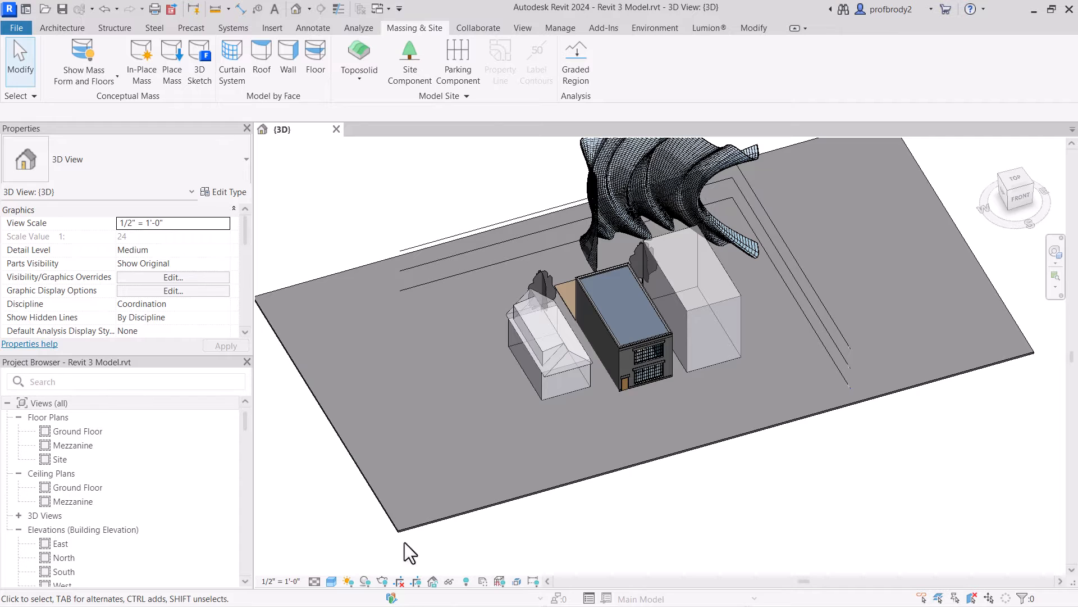
{"action": "left_click", "coordinate": [372, 523]}
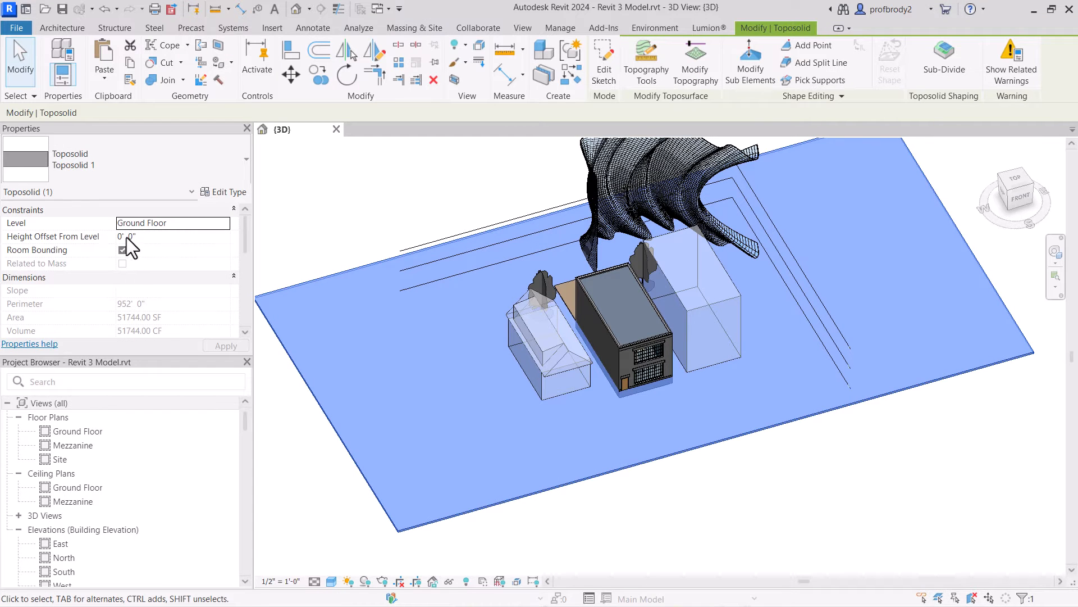
{"action": "left_click", "coordinate": [163, 235]}
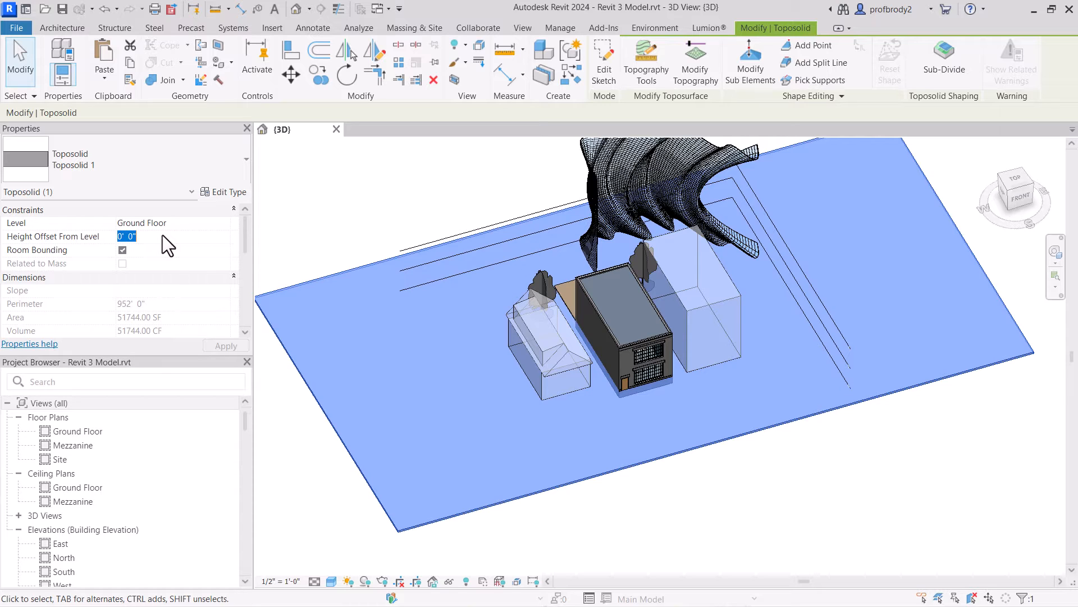
{"action": "type", "text": "-6"}
{"action": "left_click", "coordinate": [232, 346]}
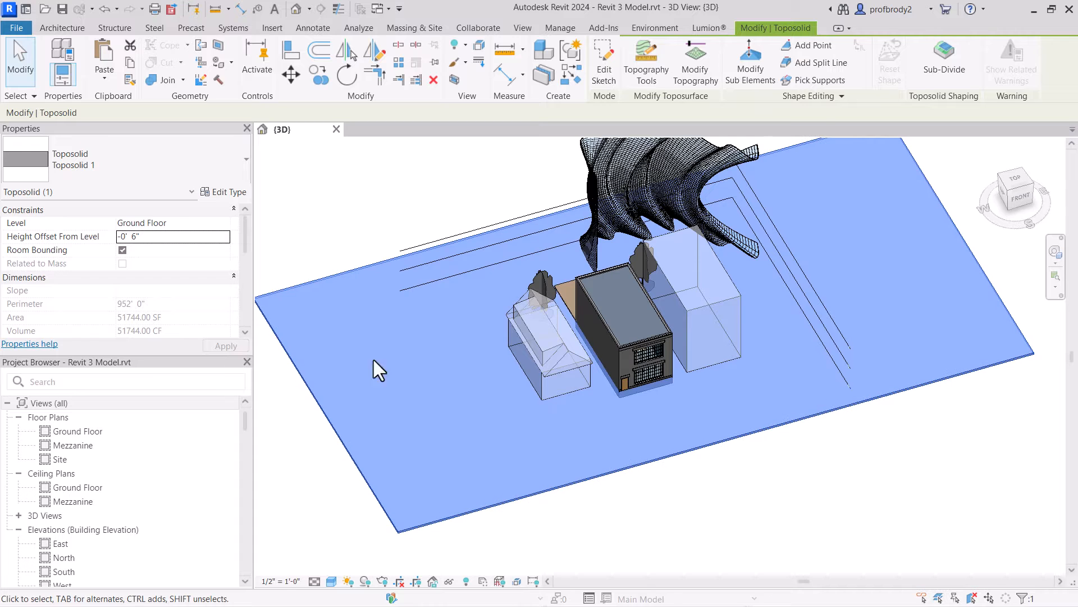
{"action": "scroll", "coordinate": [584, 377], "scroll_direction": "up", "scroll_amount": 3}
{"action": "scroll", "coordinate": [662, 430], "scroll_direction": "up", "scroll_amount": 10}
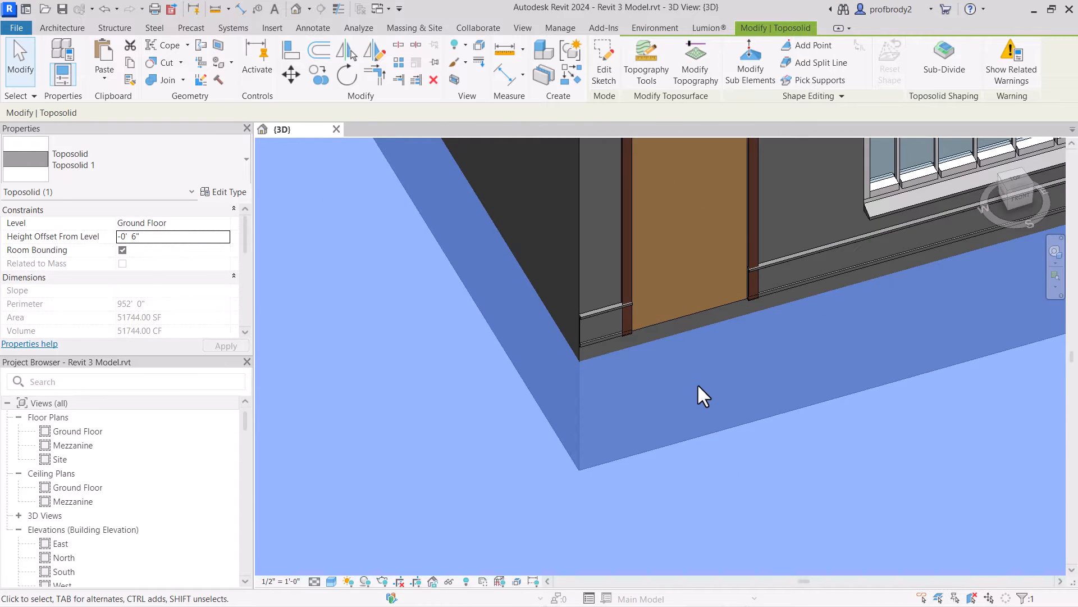
{"action": "scroll", "coordinate": [696, 383], "scroll_direction": "down", "scroll_amount": 8}
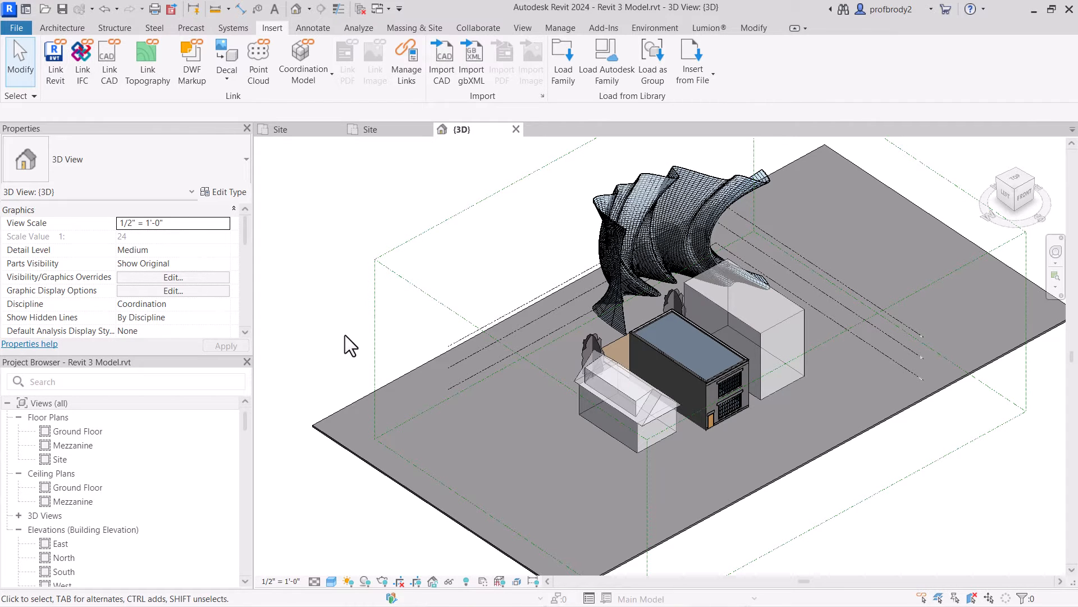
- Change the toposolid's type to Generic - 20' and finish its boundary sketch
{"action": "double_click", "coordinate": [332, 438]}
{"action": "left_click", "coordinate": [91, 163]}
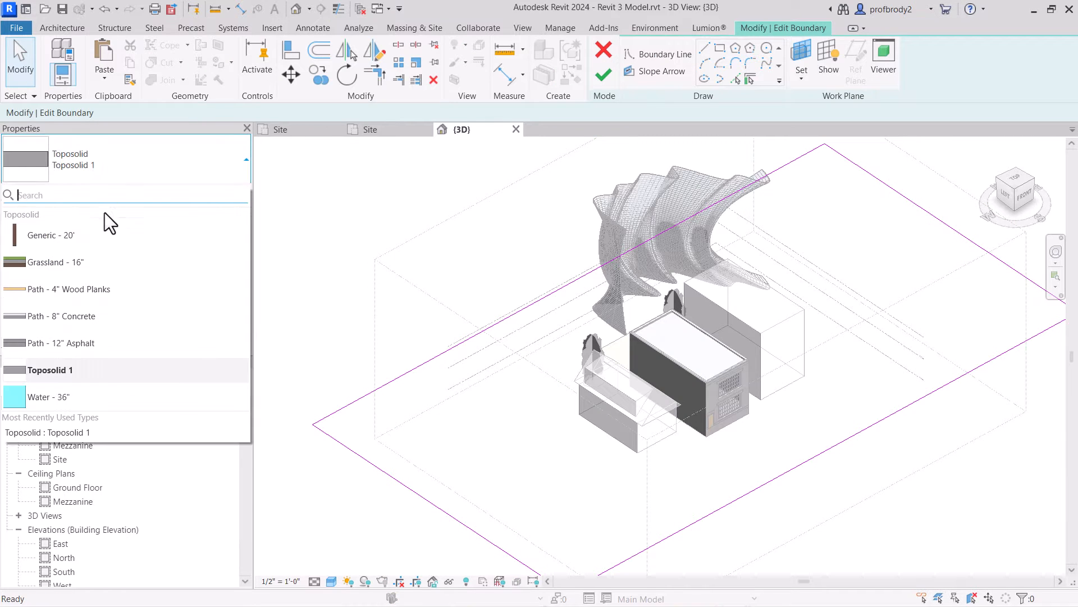
{"action": "left_click", "coordinate": [72, 246]}
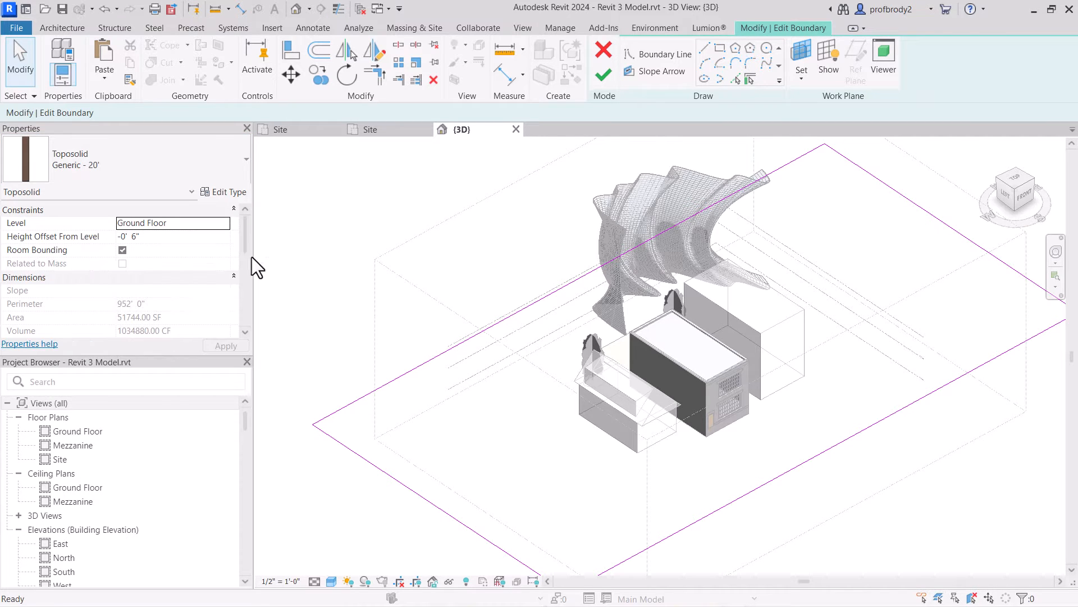
{"action": "left_click", "coordinate": [606, 78]}
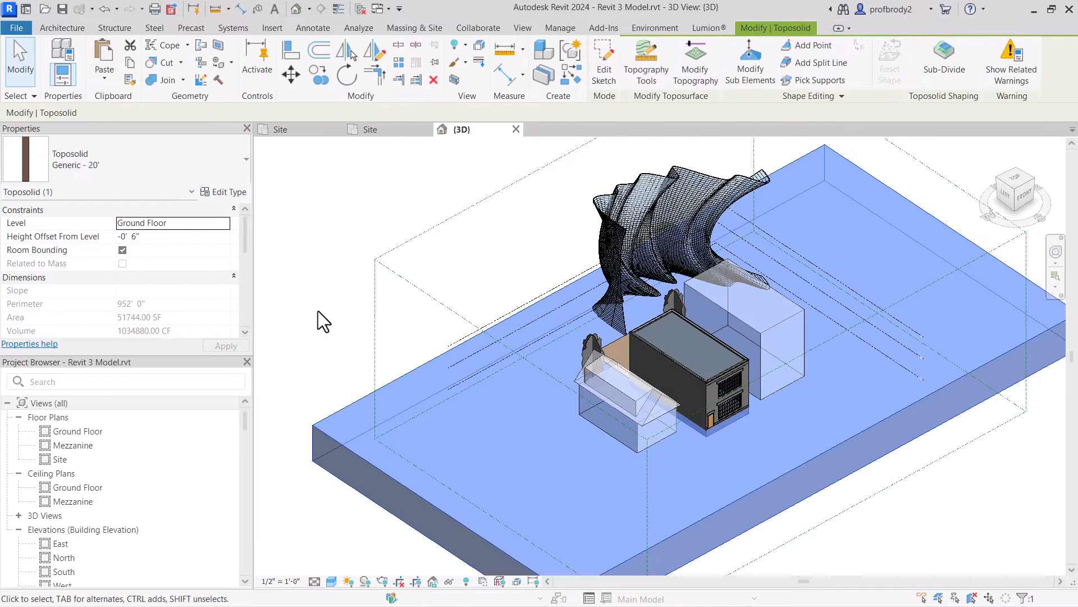
{"action": "left_click", "coordinate": [318, 311]}
- Change the toposolid's type to Grassland - 16"
{"action": "left_click", "coordinate": [323, 428]}
{"action": "middle_click_drag", "start_coordinate": [341, 320], "coordinate": [355, 284]}
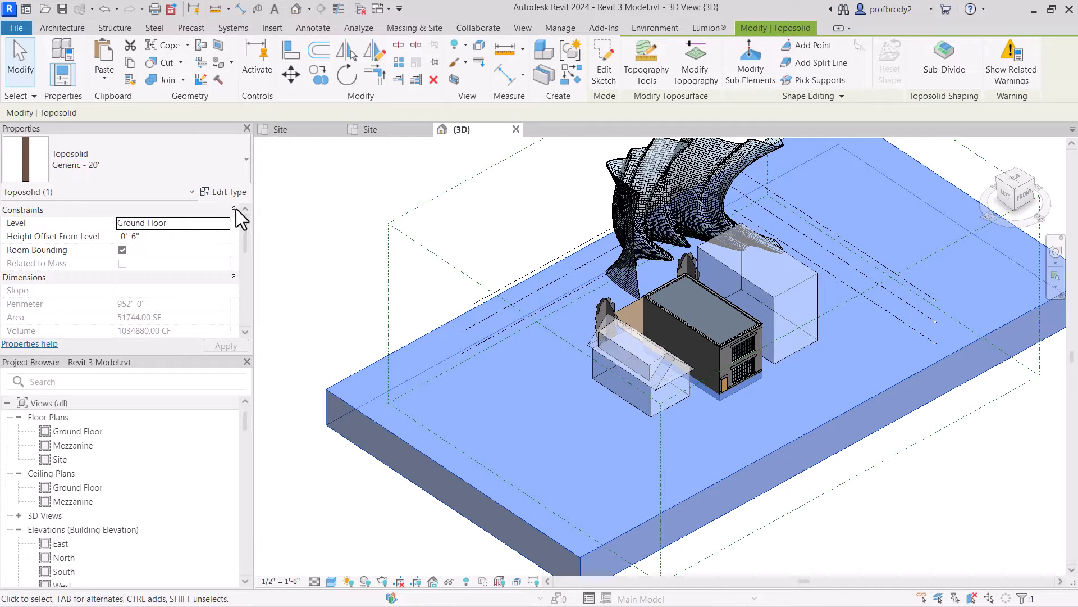
{"action": "left_click", "coordinate": [219, 170]}
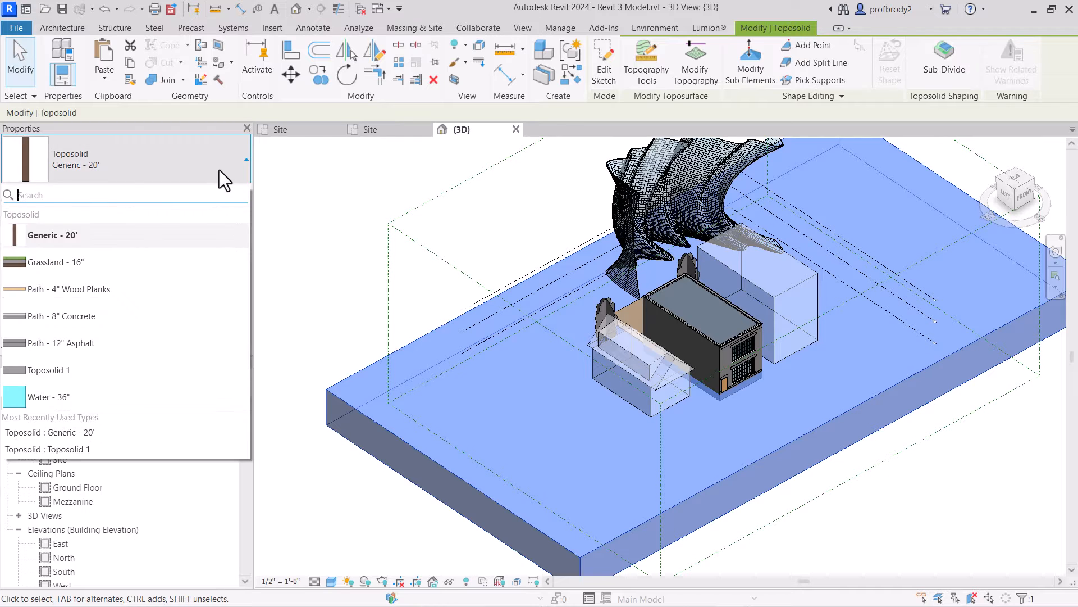
{"action": "left_click", "coordinate": [116, 263]}
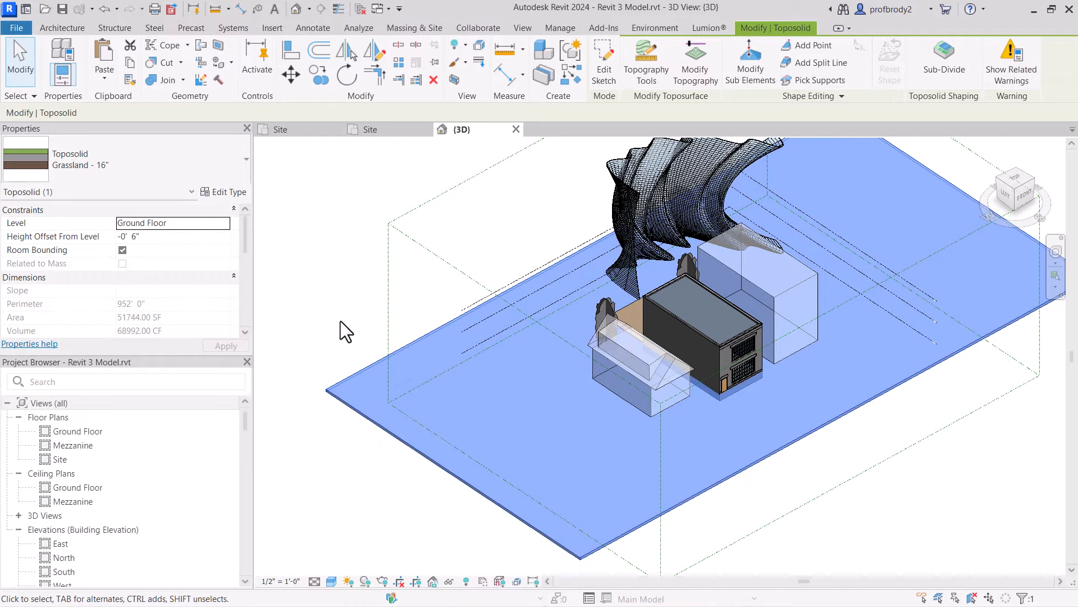
{"action": "left_click", "coordinate": [355, 326]}
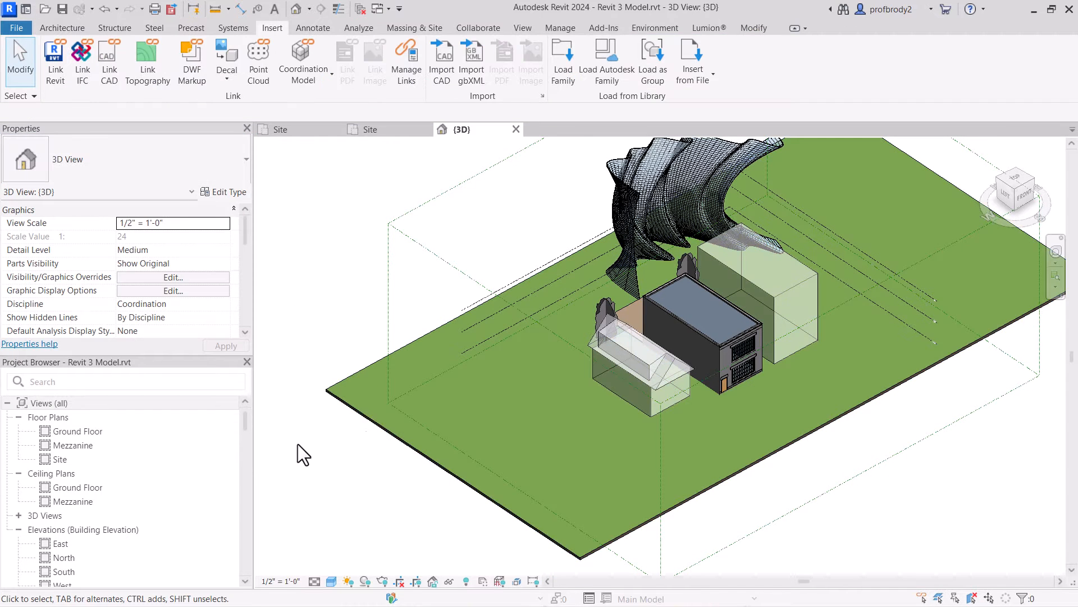
- Examine the layer structure of the toposolid's Grassland - 16" type
{"action": "left_click", "coordinate": [367, 416]}
{"action": "left_click", "coordinate": [228, 191]}
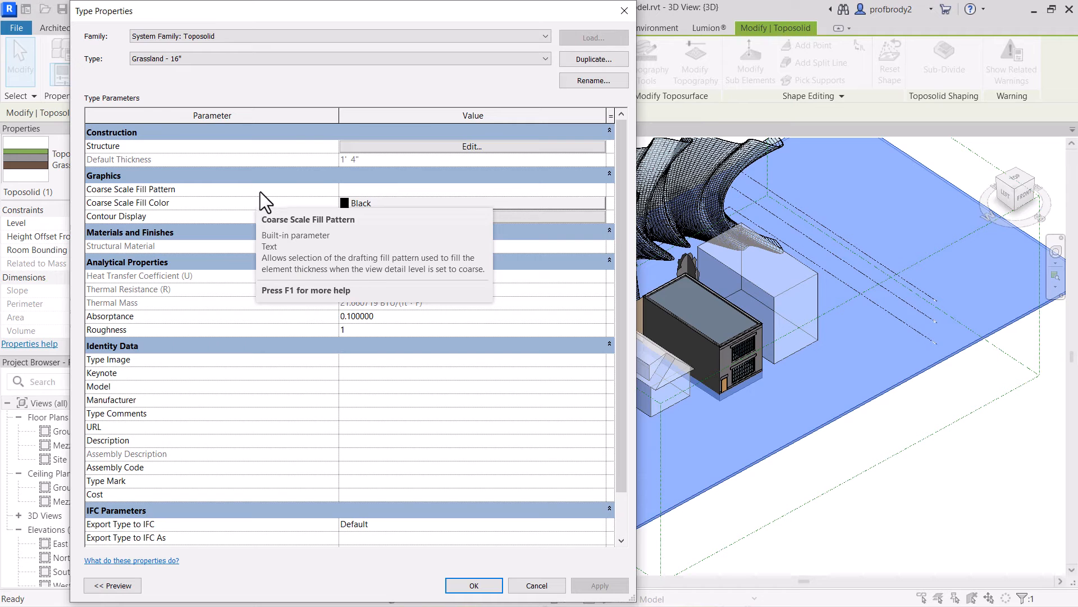
{"action": "left_click", "coordinate": [424, 147]}
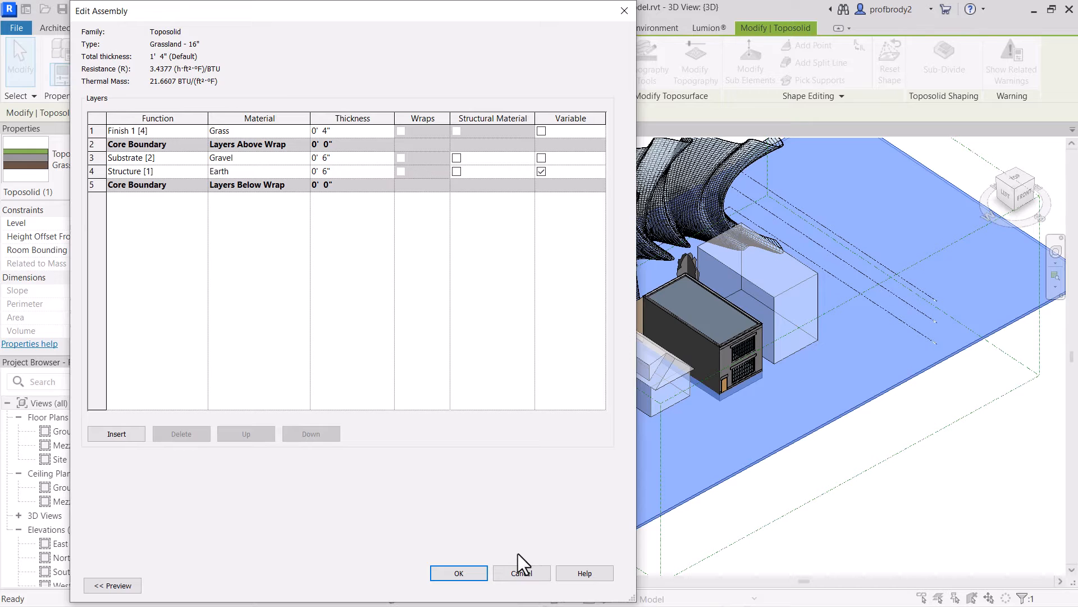
{"action": "left_click", "coordinate": [521, 572]}
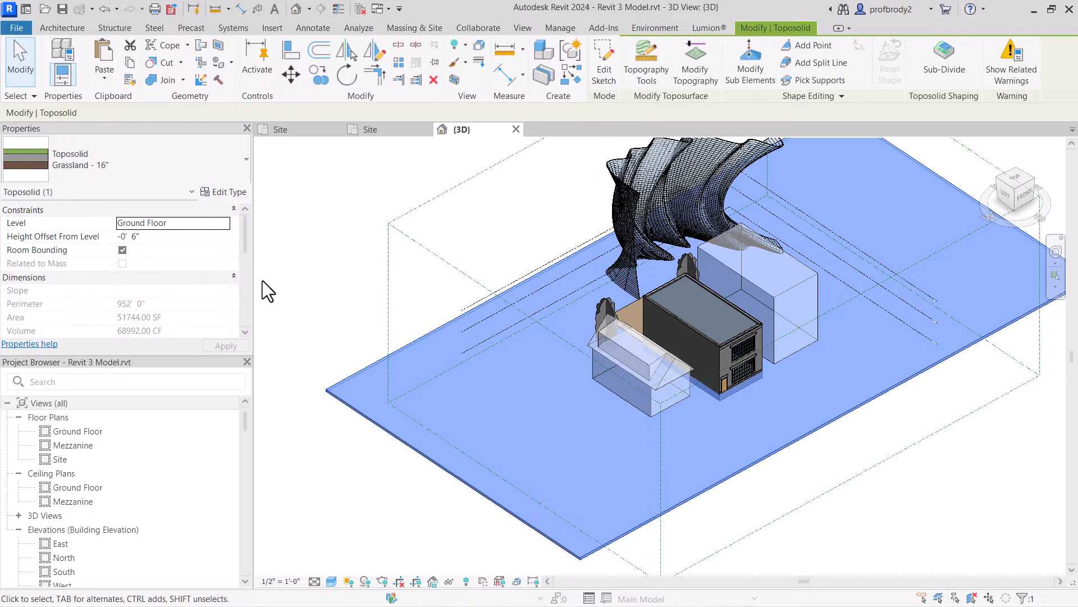
- Try the Path - 4" Wood Planks and Path - 8" Concrete types on the toposolid, and return it to Grassland - 16"
{"action": "left_click", "coordinate": [156, 162]}
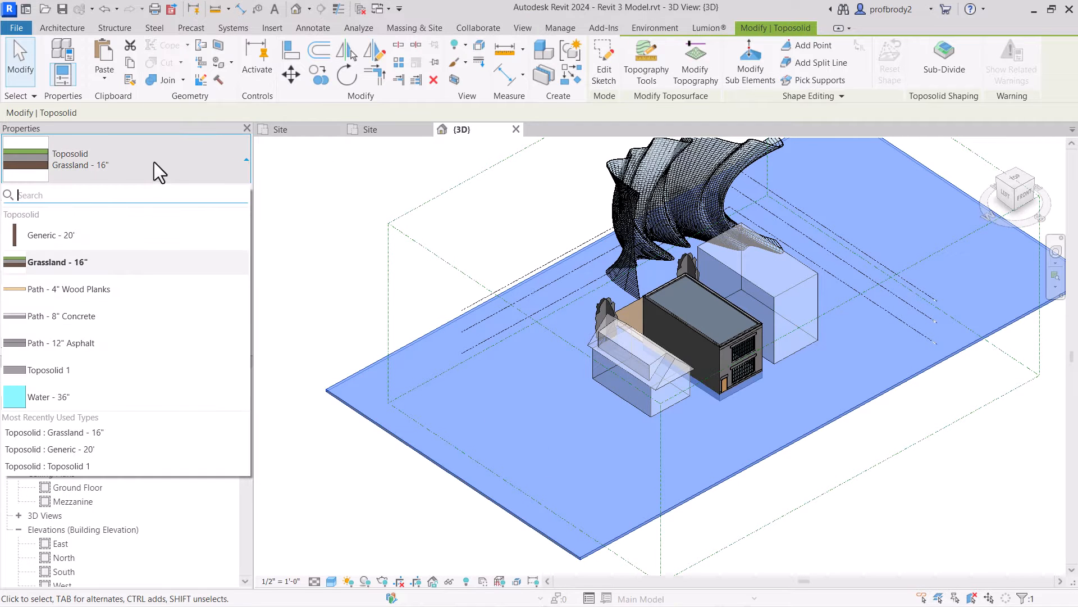
{"action": "left_click", "coordinate": [83, 291]}
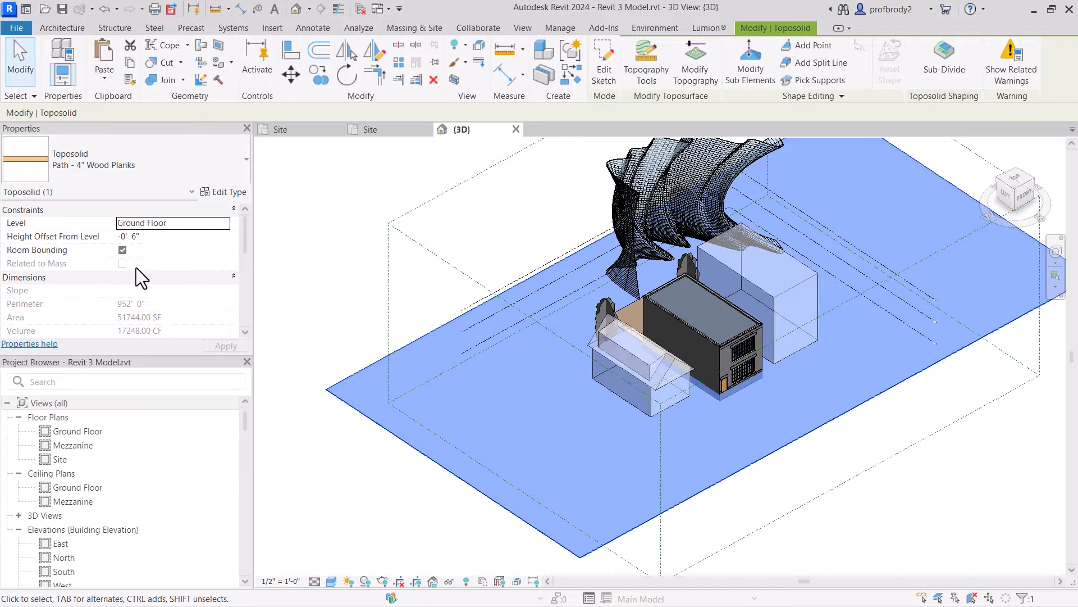
{"action": "left_click", "coordinate": [159, 170]}
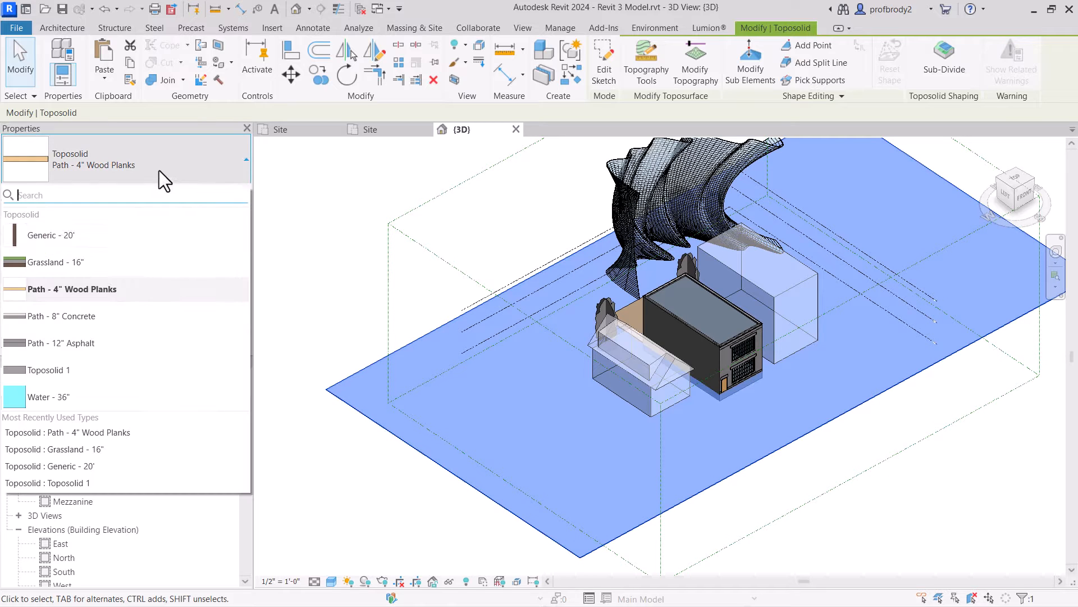
{"action": "left_click", "coordinate": [84, 321]}
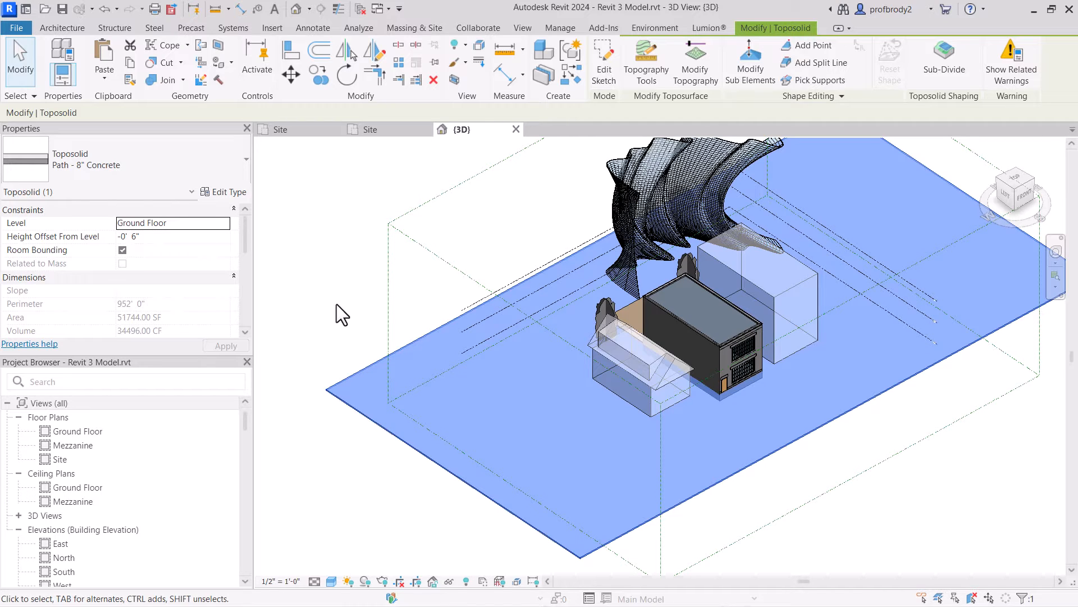
{"action": "left_click", "coordinate": [159, 167]}
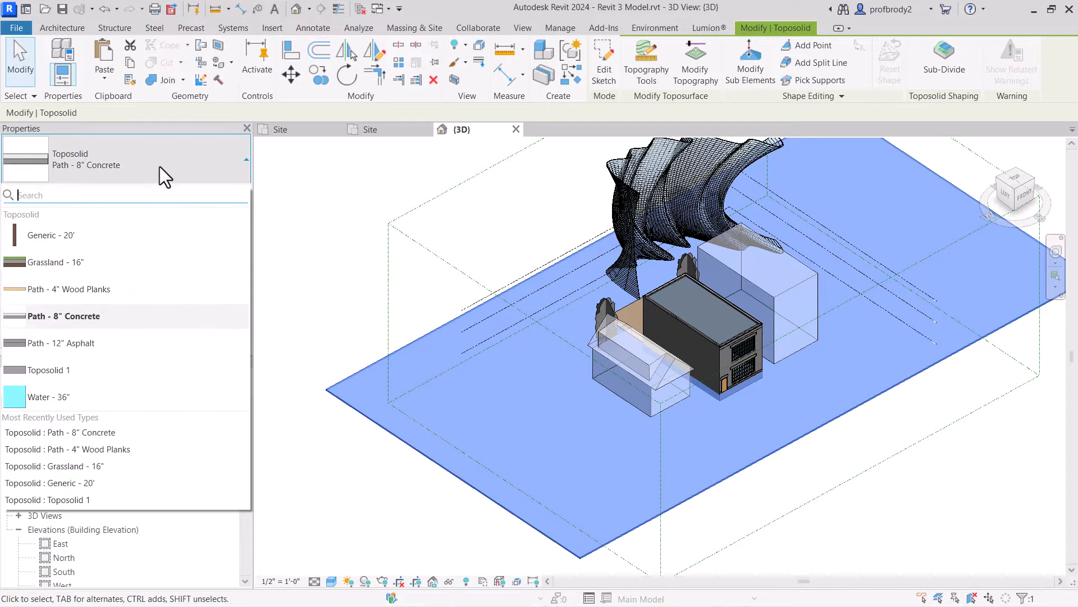
{"action": "left_click", "coordinate": [110, 260]}
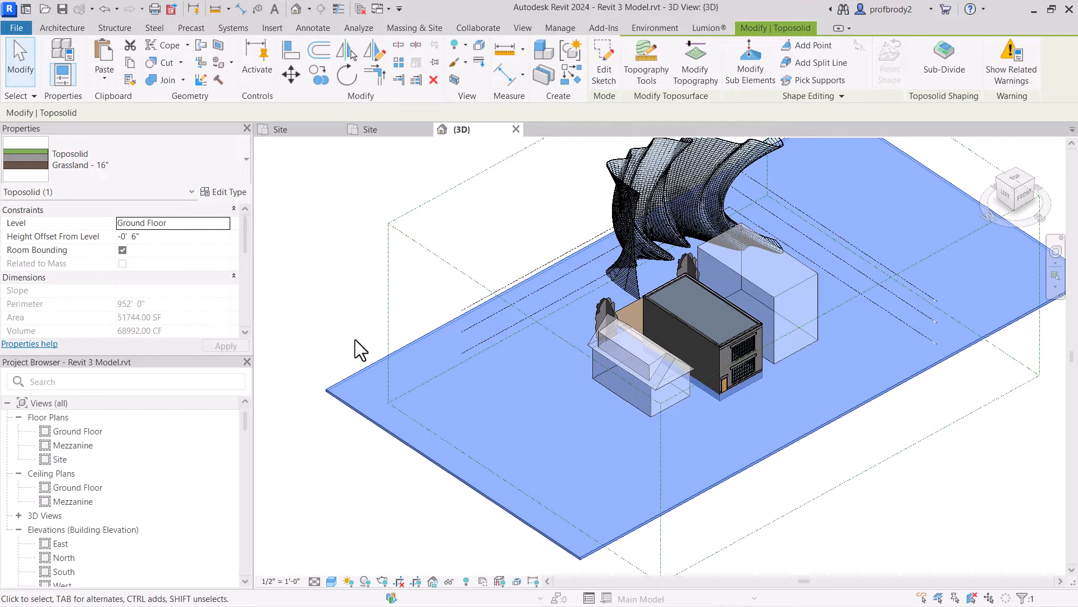
- In the toposolid's boundary sketch, add a straight slope arrow about 168' long from the north edge to the south edge, west of the main building
{"action": "double_click", "coordinate": [359, 406]}
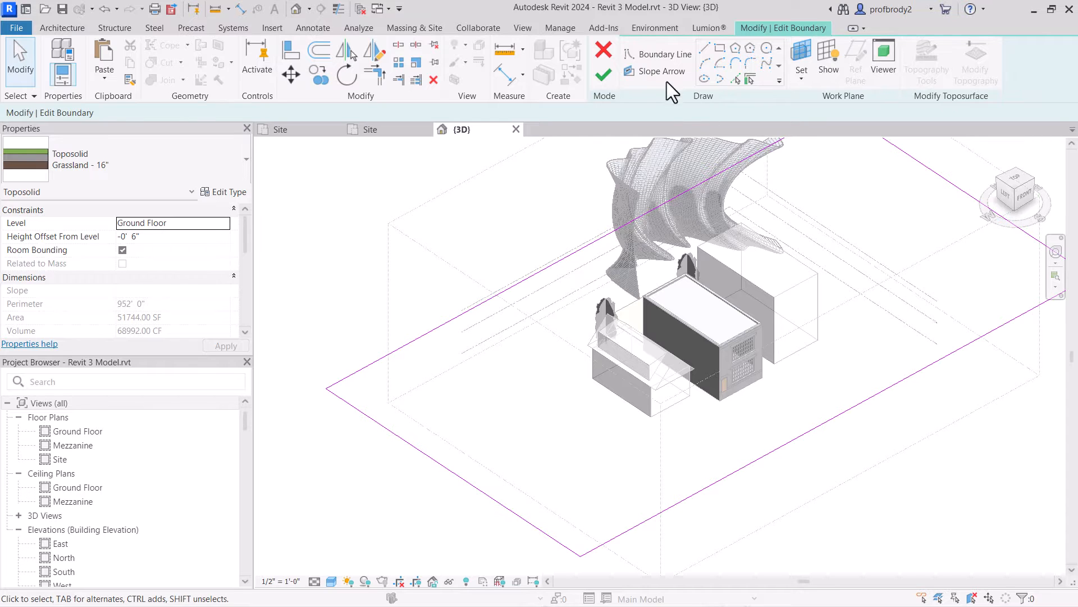
{"action": "left_click", "coordinate": [651, 75]}
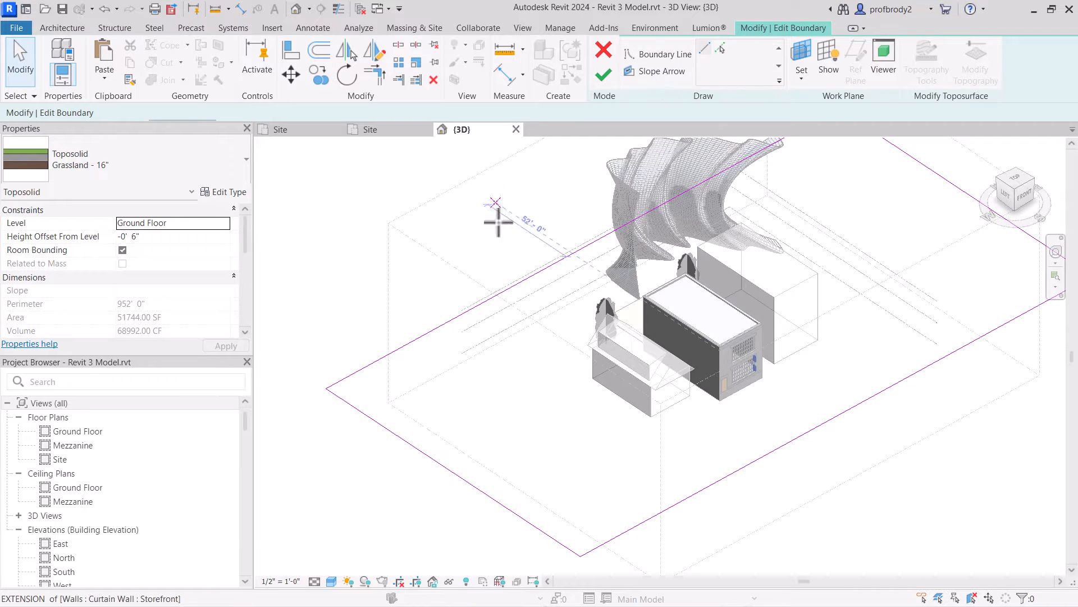
{"action": "left_click", "coordinate": [508, 287]}
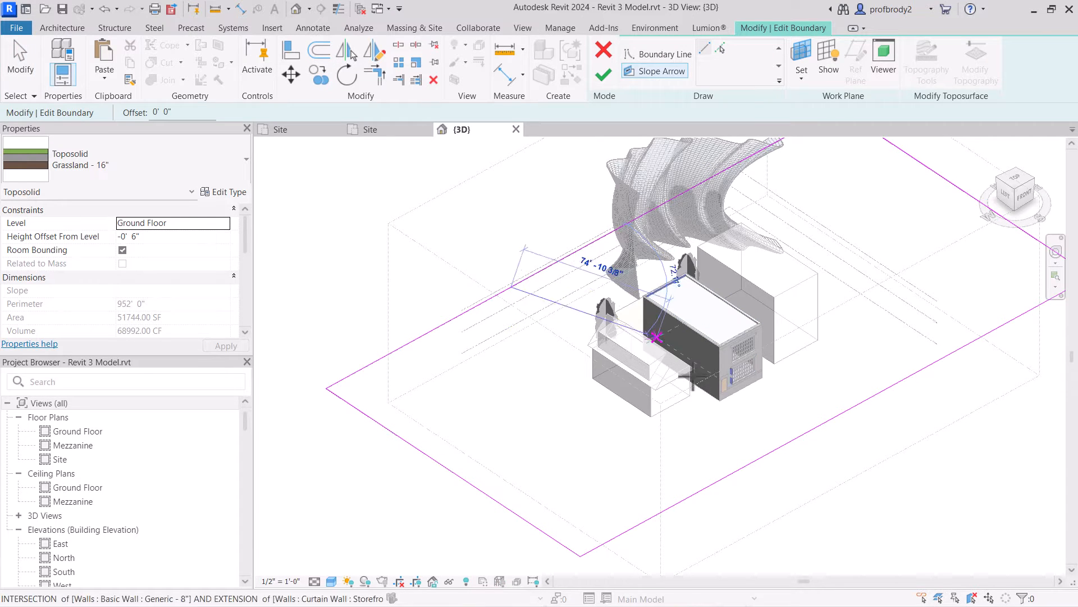
{"action": "left_click", "coordinate": [744, 465]}
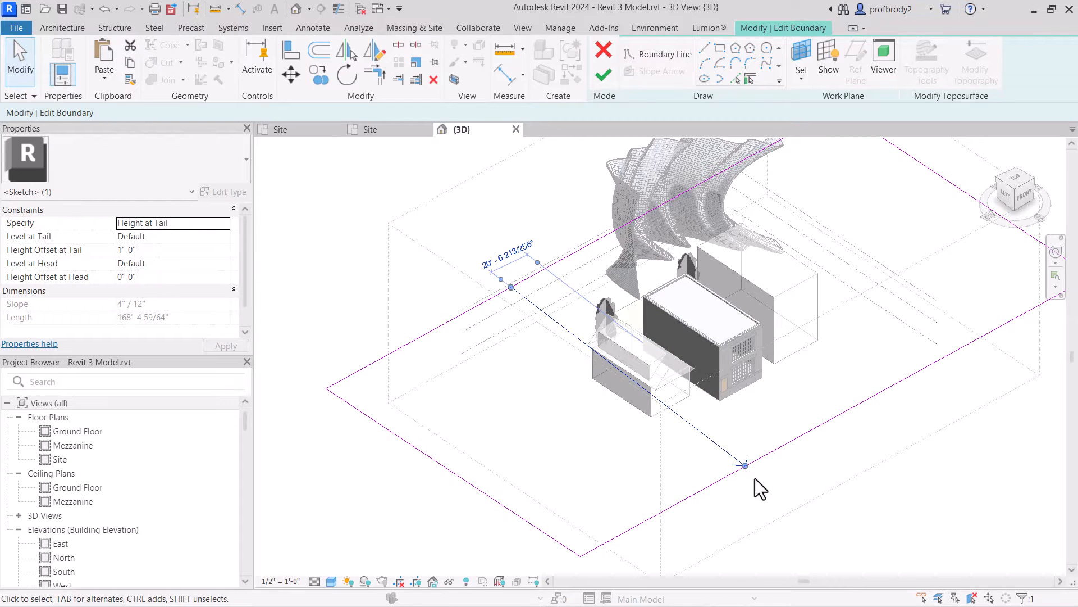
{"action": "left_click_drag", "start_coordinate": [1015, 193], "coordinate": [925, 224]}
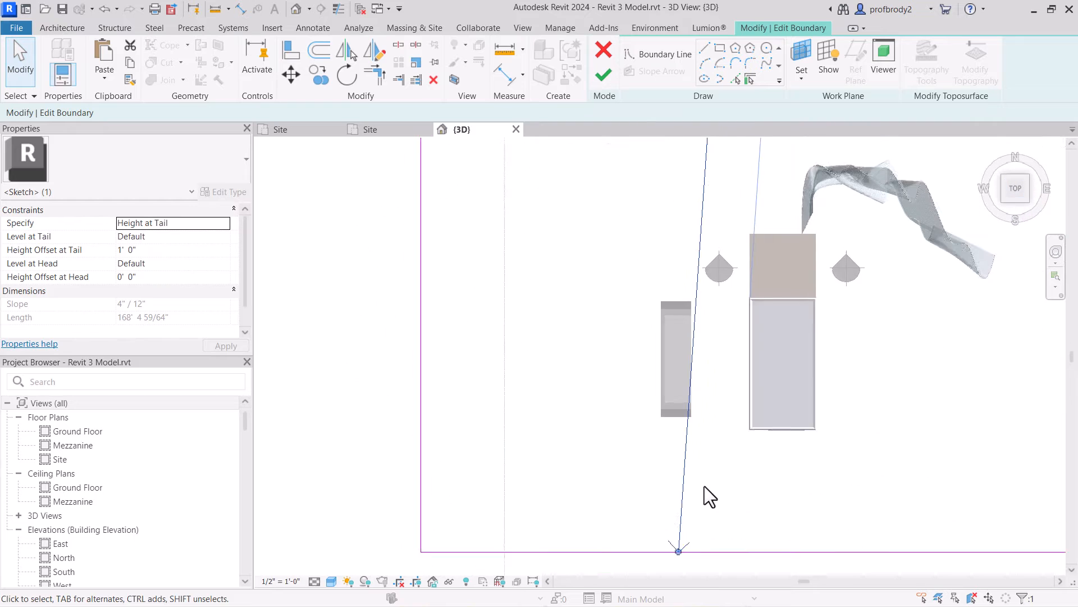
{"action": "middle_click_drag", "start_coordinate": [675, 515], "coordinate": [647, 540]}
{"action": "scroll", "coordinate": [647, 540], "scroll_direction": "down", "scroll_amount": 1}
{"action": "left_click_drag", "start_coordinate": [650, 569], "coordinate": [676, 570]}
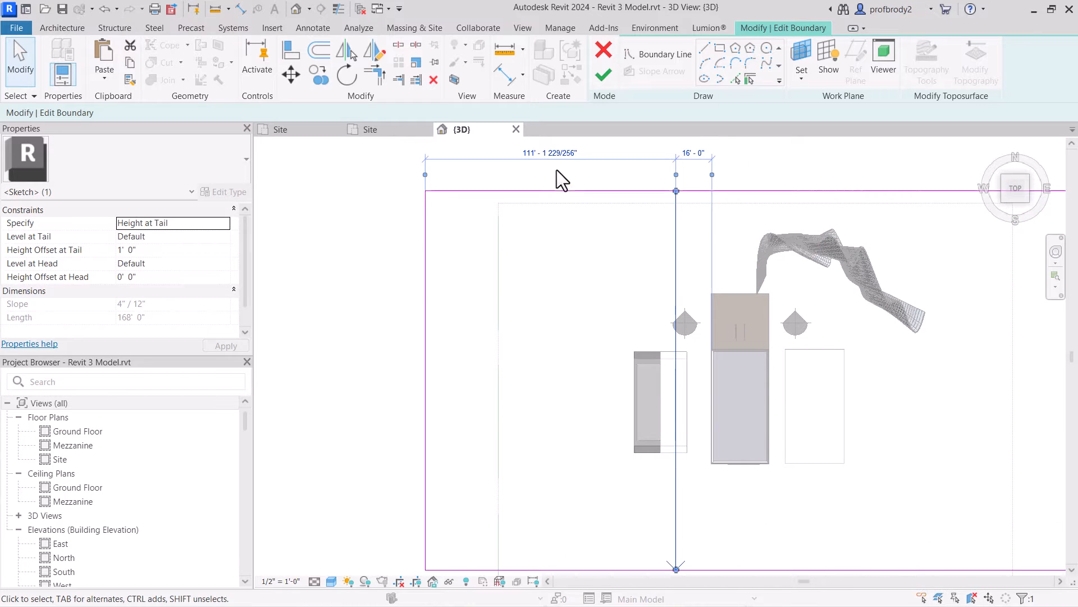
- Set the slope arrow's height offset at tail to -10' and finish the toposolid's boundary sketch
{"action": "left_click", "coordinate": [155, 249]}
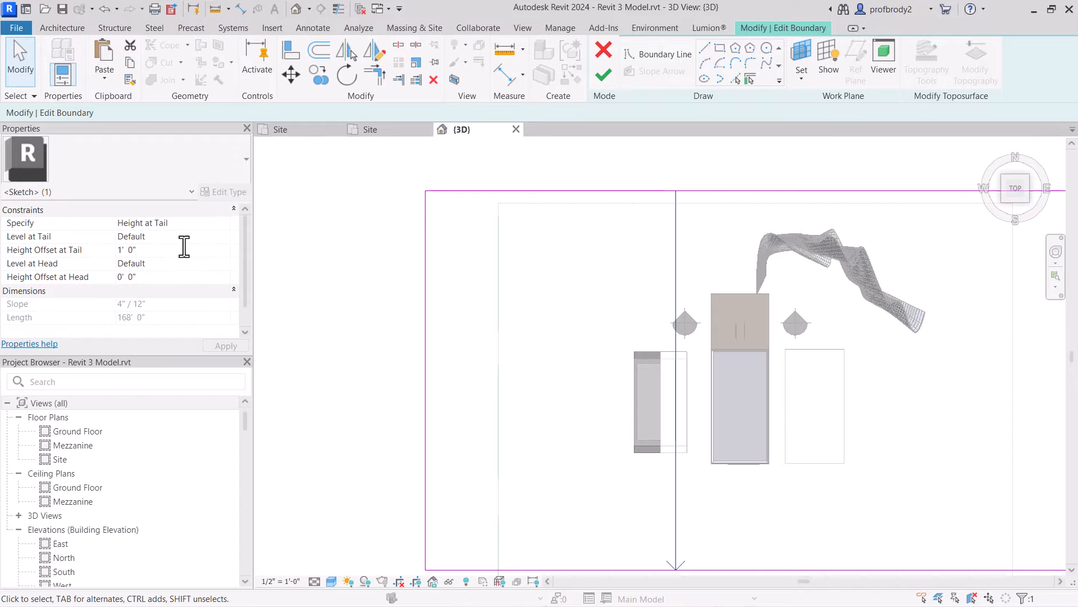
{"action": "left_click", "coordinate": [92, 245]}
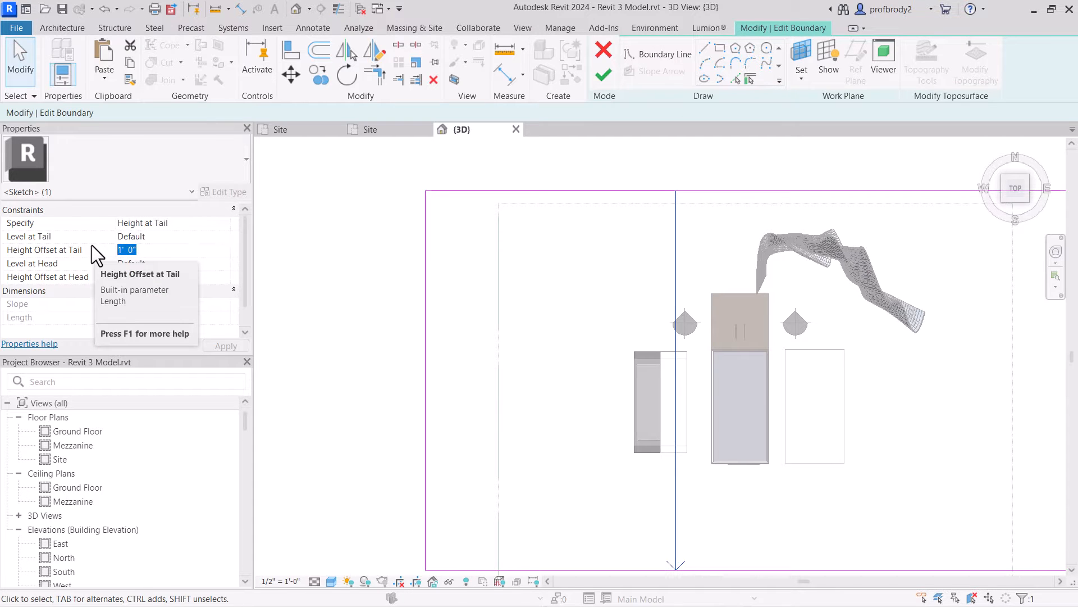
{"action": "type", "text": "-"}
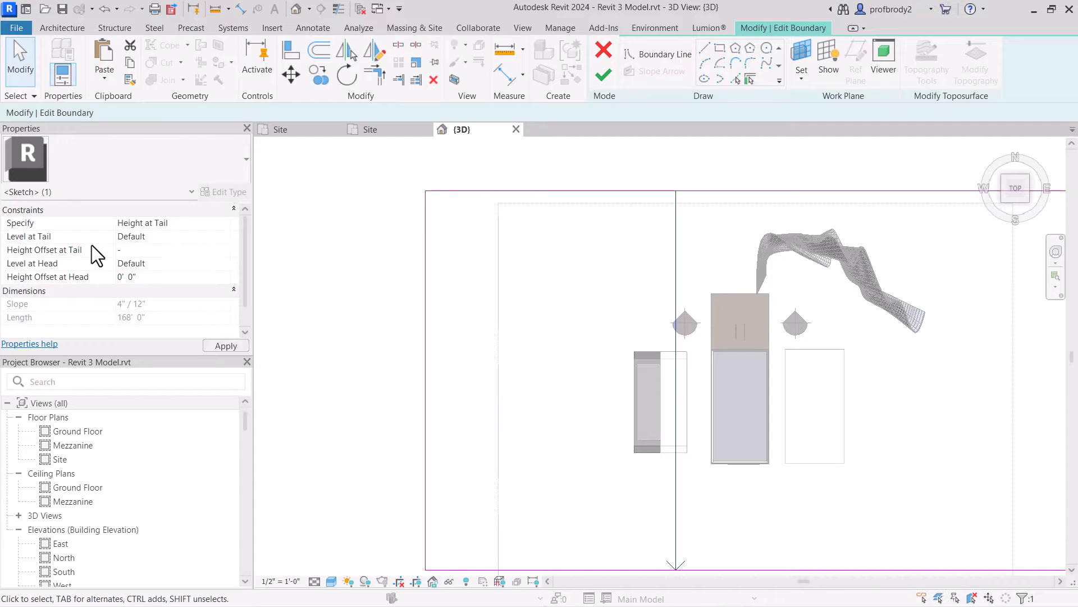
{"action": "type", "text": "10"}
{"action": "key", "text": "Return"}
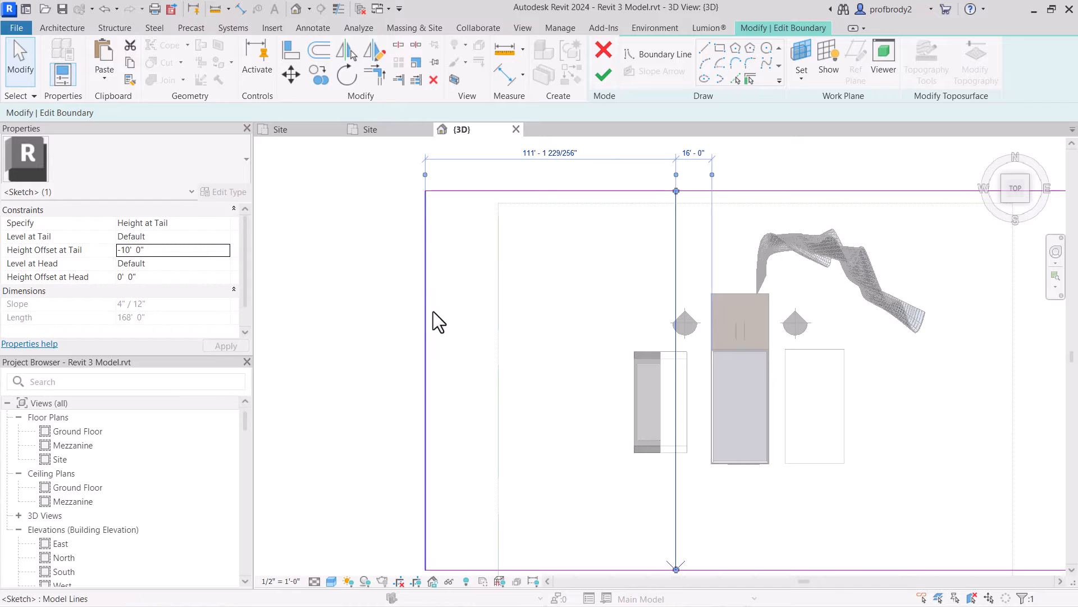
{"action": "left_click", "coordinate": [599, 77]}
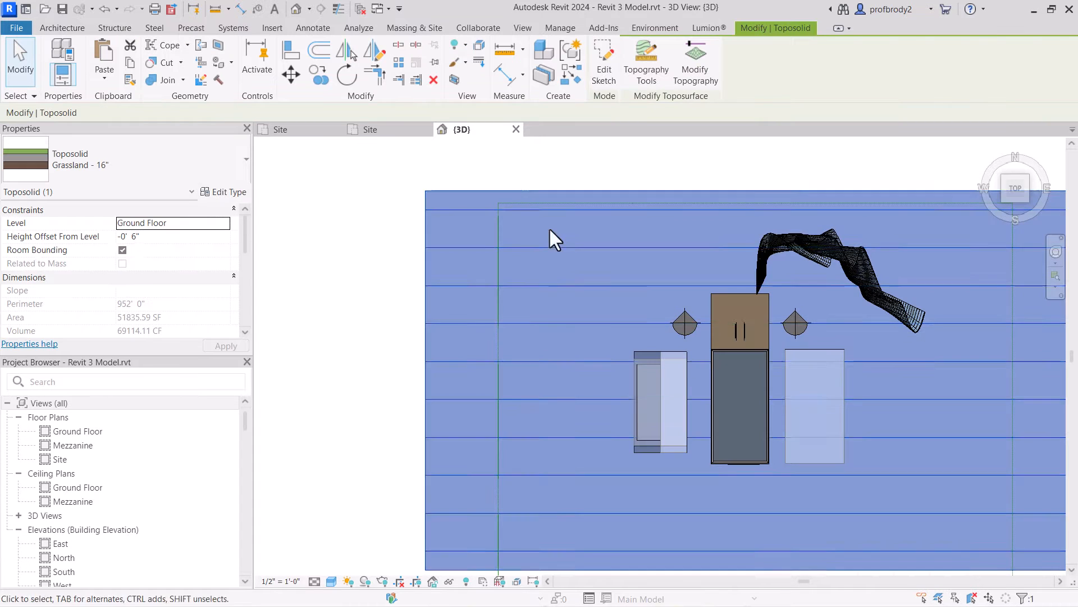
{"action": "middle_click_drag", "start_coordinate": [503, 259], "coordinate": [632, 460], "text": "shift"}
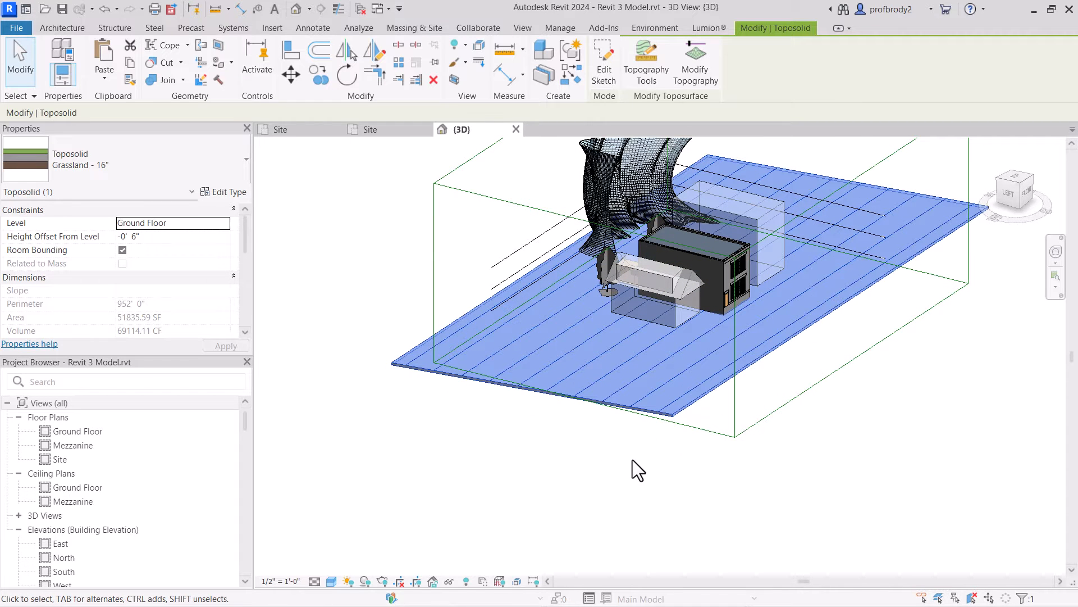
- Remove the slope arrow from the toposolid's boundary sketch and finish the sketch
{"action": "double_click", "coordinate": [713, 241]}
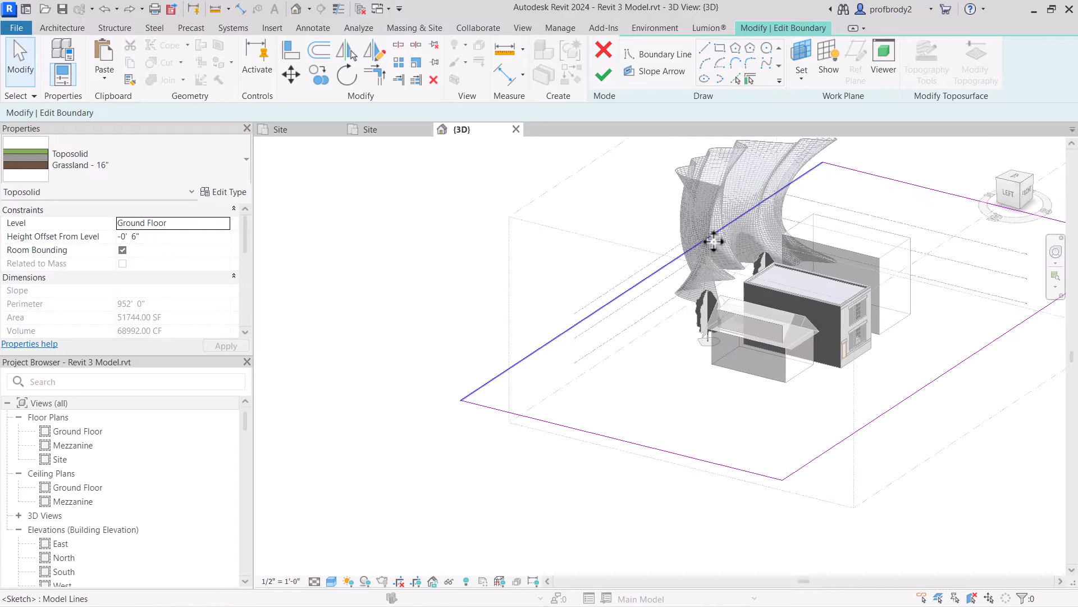
{"action": "left_click", "coordinate": [604, 76]}
{"action": "middle_click_drag", "start_coordinate": [789, 333], "coordinate": [685, 396]}
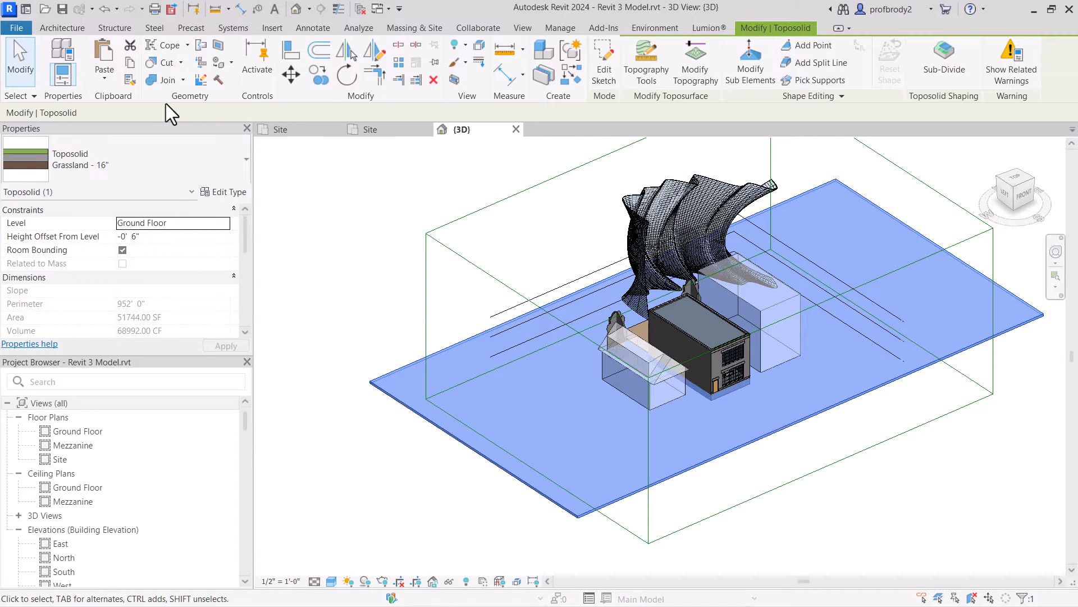
{"action": "left_click", "coordinate": [14, 61]}
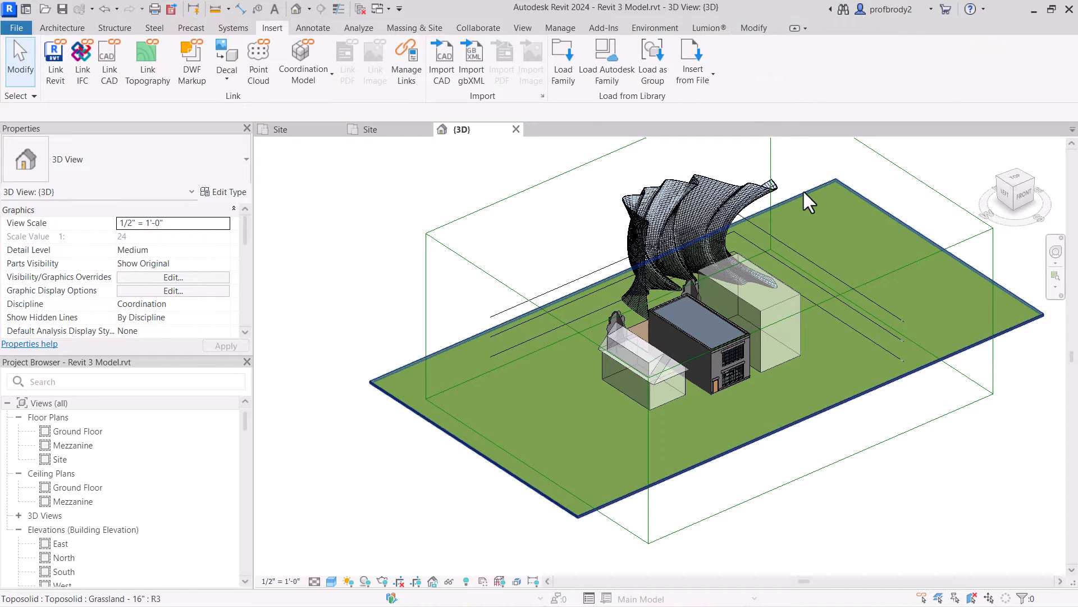
- Try to lower the toposolid's north edge by about 12' through sub-element editing
{"action": "left_click", "coordinate": [803, 190]}
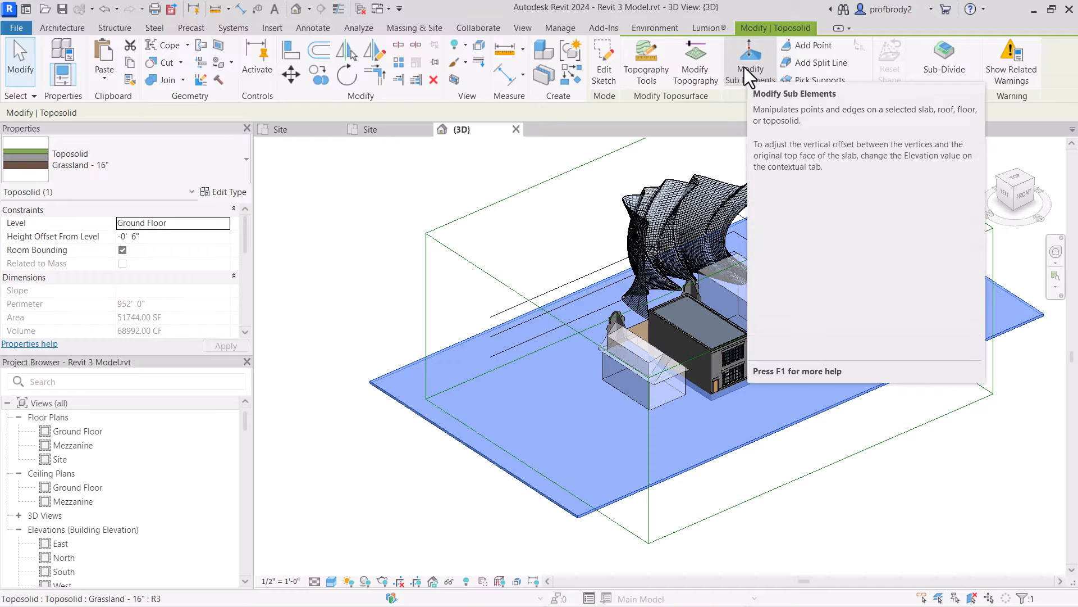
{"action": "left_click", "coordinate": [743, 66]}
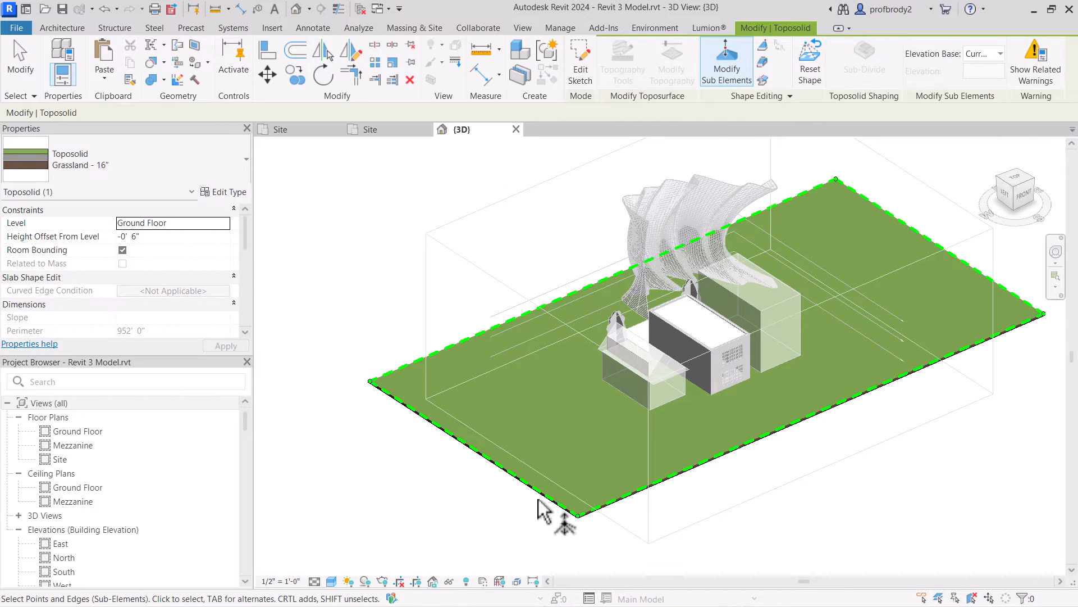
{"action": "left_click", "coordinate": [585, 285]}
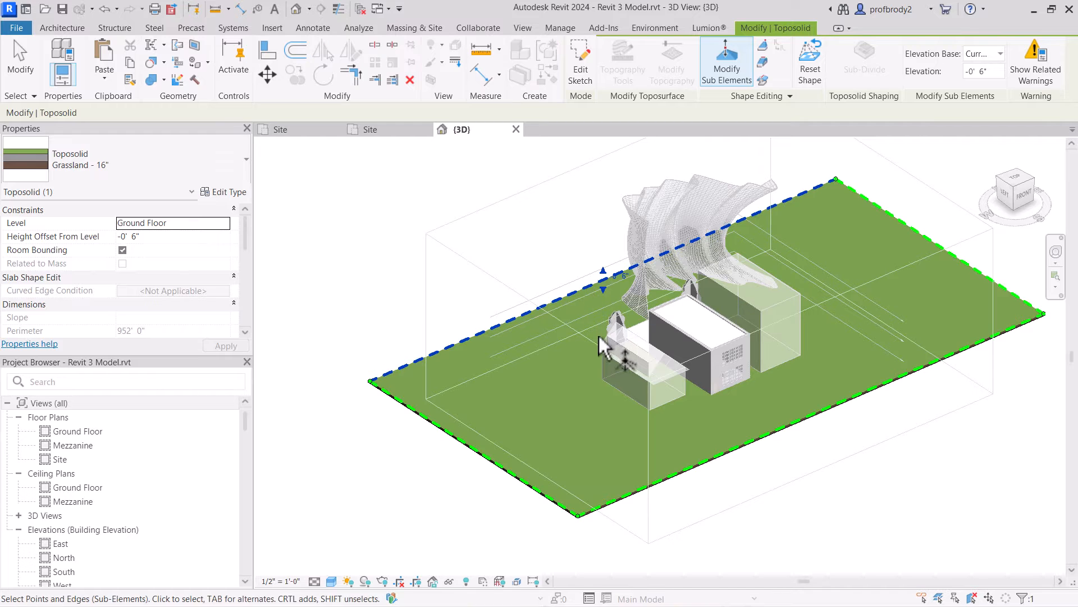
{"action": "scroll", "coordinate": [602, 298], "scroll_direction": "up", "scroll_amount": 3}
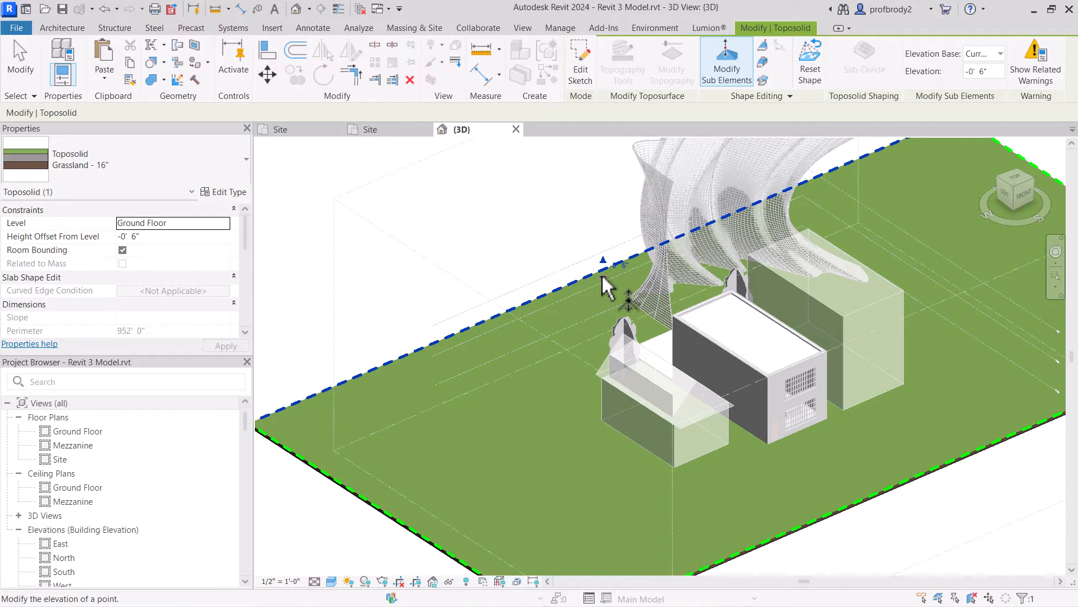
{"action": "left_click", "coordinate": [602, 276]}
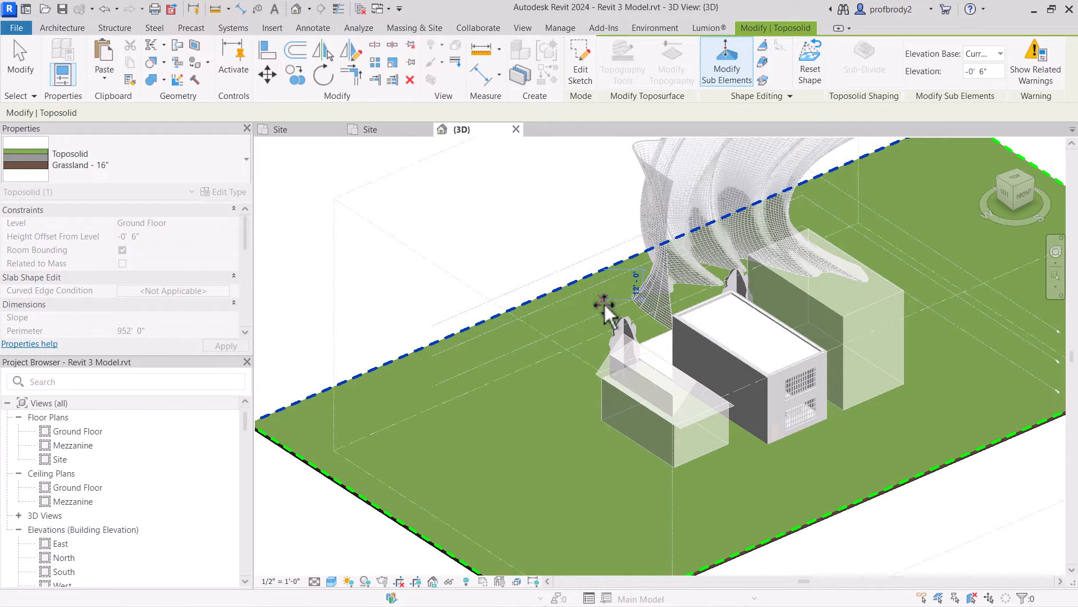
{"action": "left_click_drag", "start_coordinate": [603, 285], "coordinate": [603, 288]}
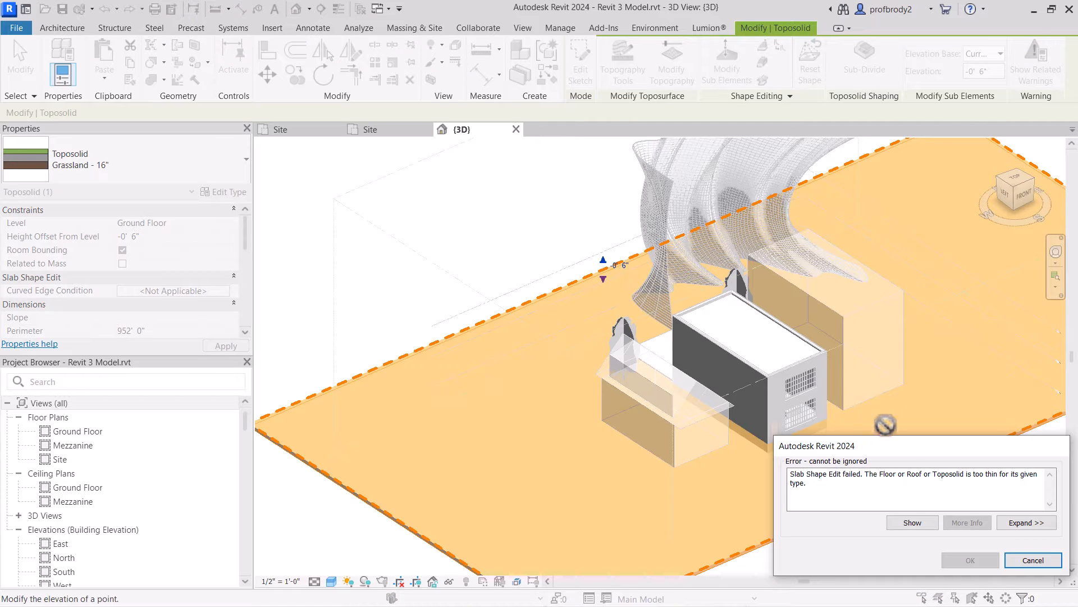
{"action": "left_click", "coordinate": [1033, 560]}
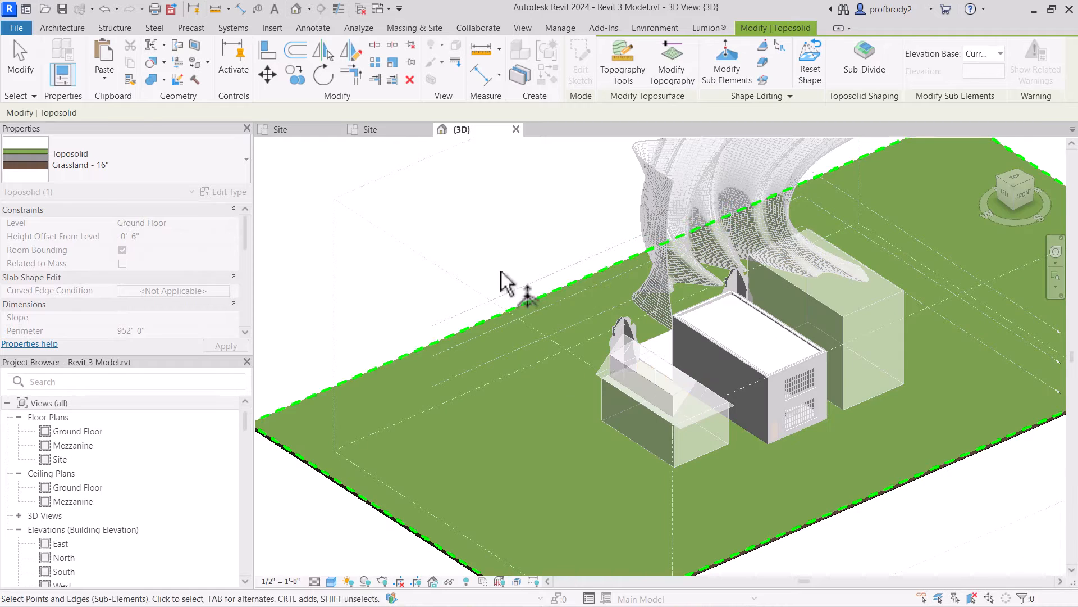
- Raise the toposolid's north edge by about 12'
{"action": "left_click", "coordinate": [312, 391]}
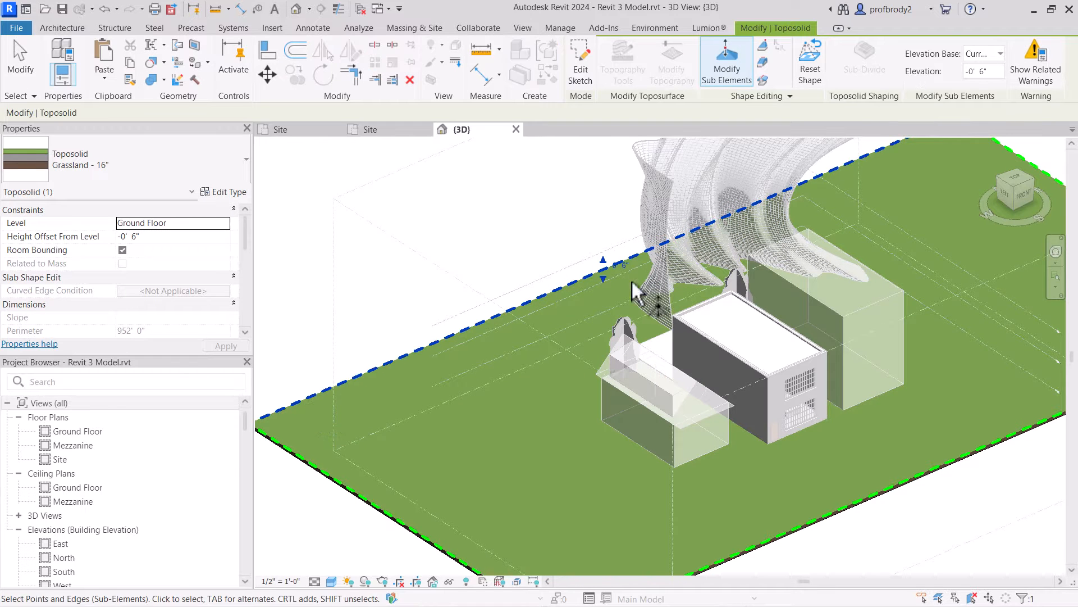
{"action": "left_click_drag", "start_coordinate": [603, 270], "coordinate": [568, 248]}
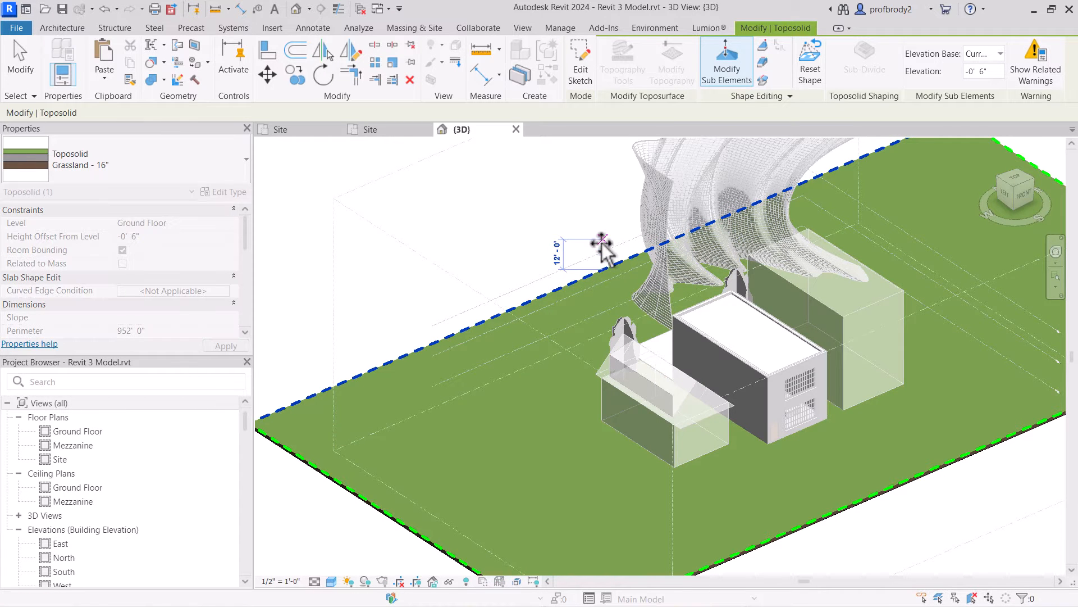
{"action": "scroll", "coordinate": [475, 313], "scroll_direction": "down", "scroll_amount": 2}
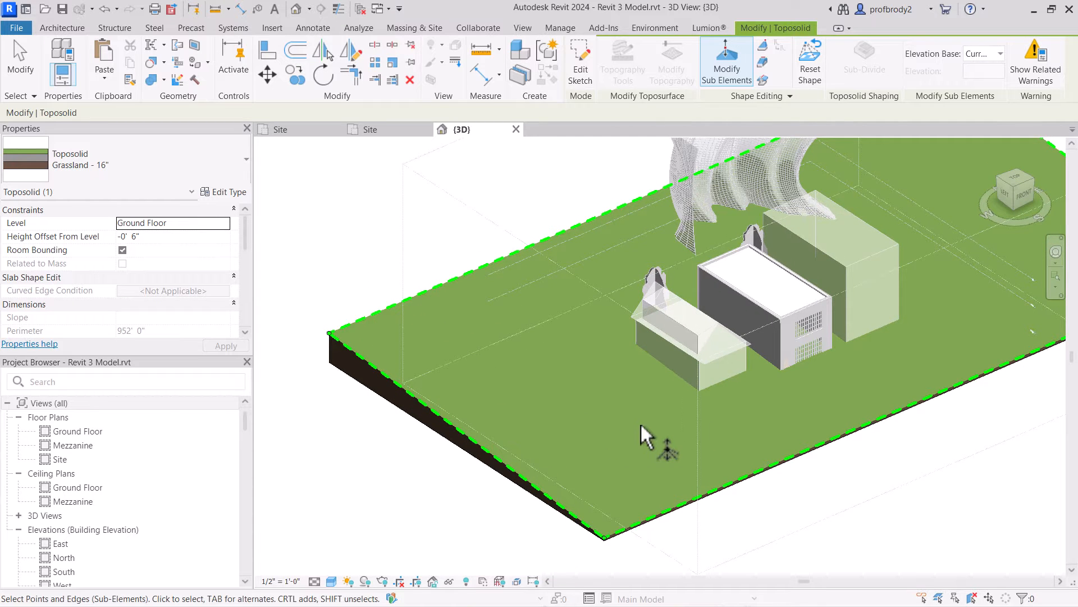
- Lower the toposolid's northwest corner point to an elevation of about 2' 3"
{"action": "left_click", "coordinate": [330, 333]}
{"action": "left_click_drag", "start_coordinate": [329, 333], "coordinate": [332, 359]}
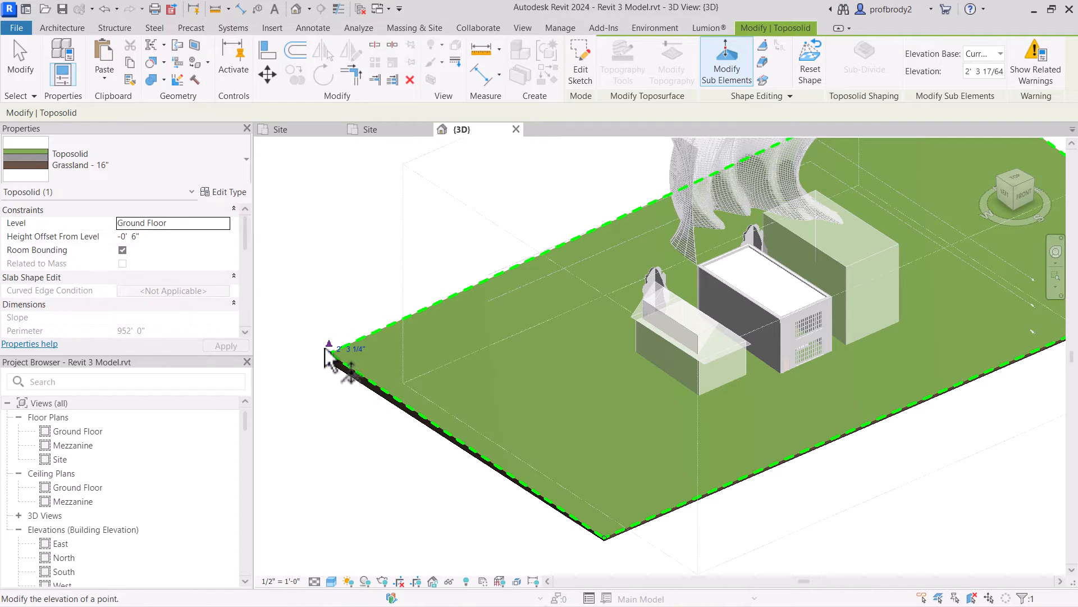
{"action": "mouse_move", "coordinate": [628, 340]}
{"action": "middle_mouse_down", "text": "shift"}
{"action": "mouse_move", "coordinate": [659, 345]}
{"action": "mouse_move", "coordinate": [686, 284]}
{"action": "mouse_move", "coordinate": [703, 282]}
{"action": "mouse_move", "coordinate": [599, 319]}
{"action": "mouse_move", "coordinate": [679, 320]}
{"action": "mouse_move", "coordinate": [709, 330]}
{"action": "mouse_move", "coordinate": [706, 344]}
{"action": "mouse_move", "coordinate": [654, 354]}
{"action": "mouse_move", "coordinate": [641, 340]}
{"action": "middle_mouse_up", "text": "shift"}
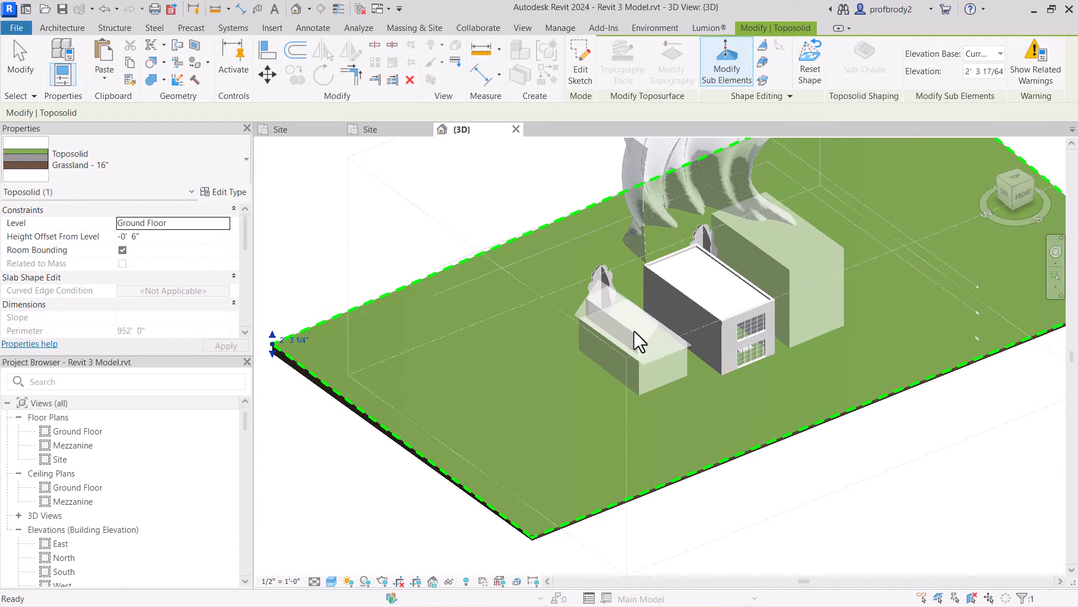
- Set up Add Point for the toposolid along the surface, with Current Level as elevation base and a -2' 0" offset from surface
{"action": "left_click", "coordinate": [762, 45]}
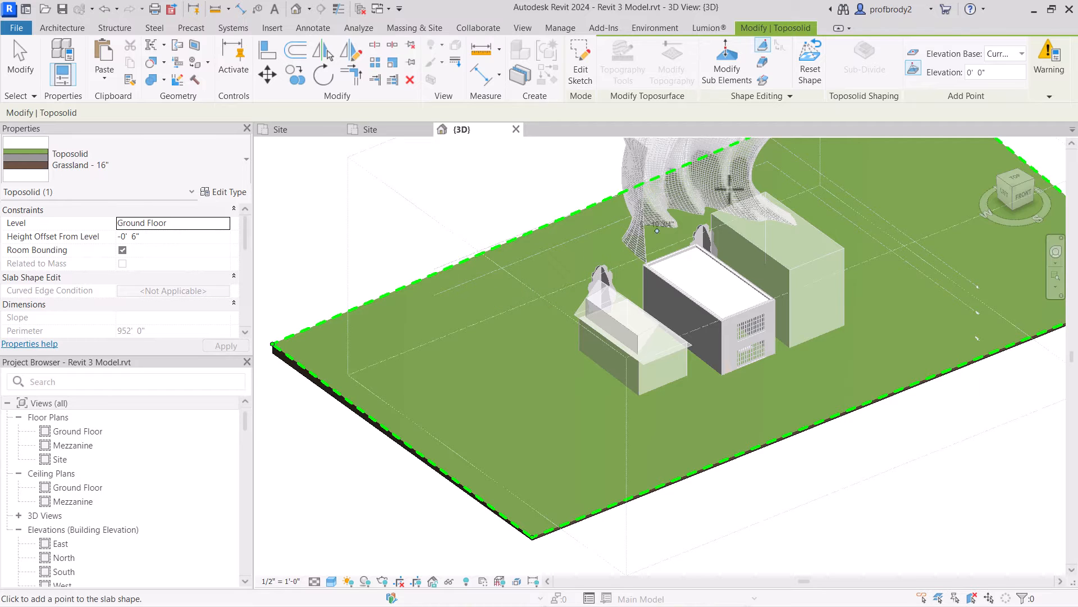
{"action": "left_click", "coordinate": [914, 49]}
{"action": "mouse_move", "coordinate": [956, 57]}
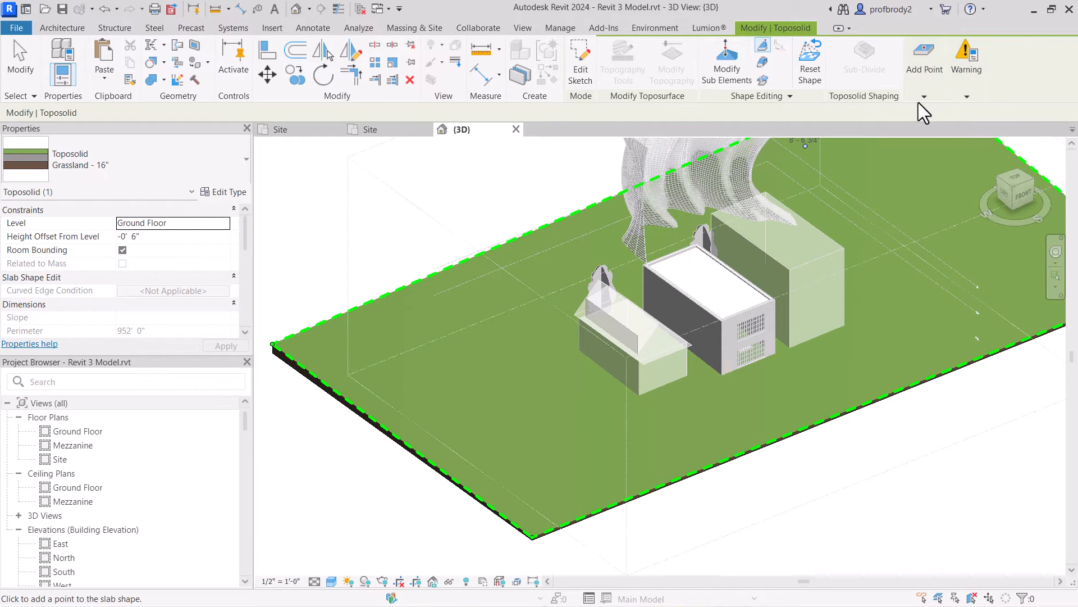
{"action": "mouse_move", "coordinate": [919, 99]}
{"action": "left_click", "coordinate": [1023, 114]}
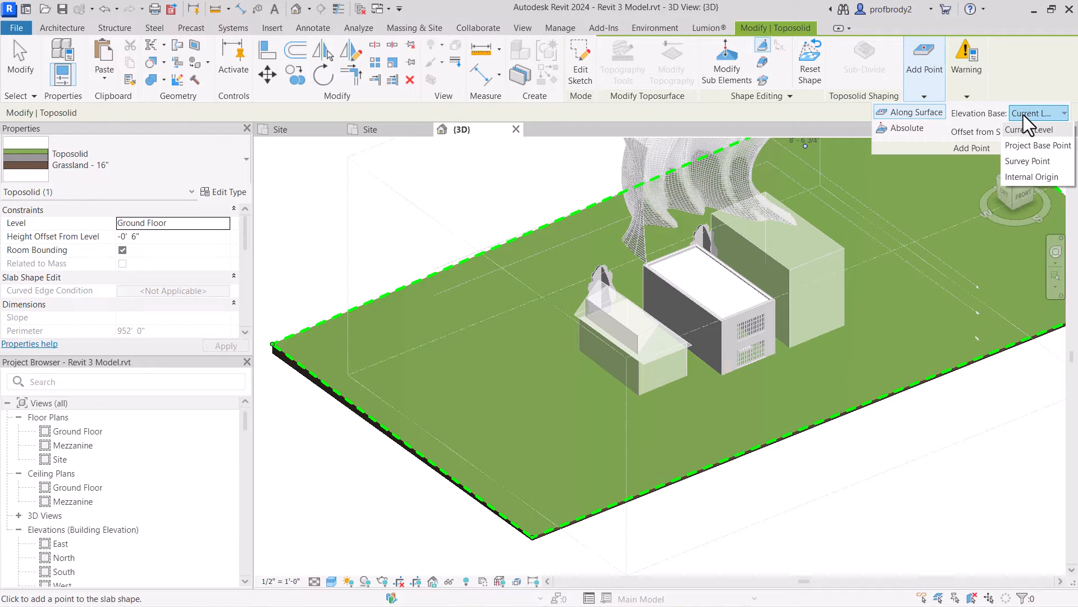
{"action": "left_click", "coordinate": [1028, 130]}
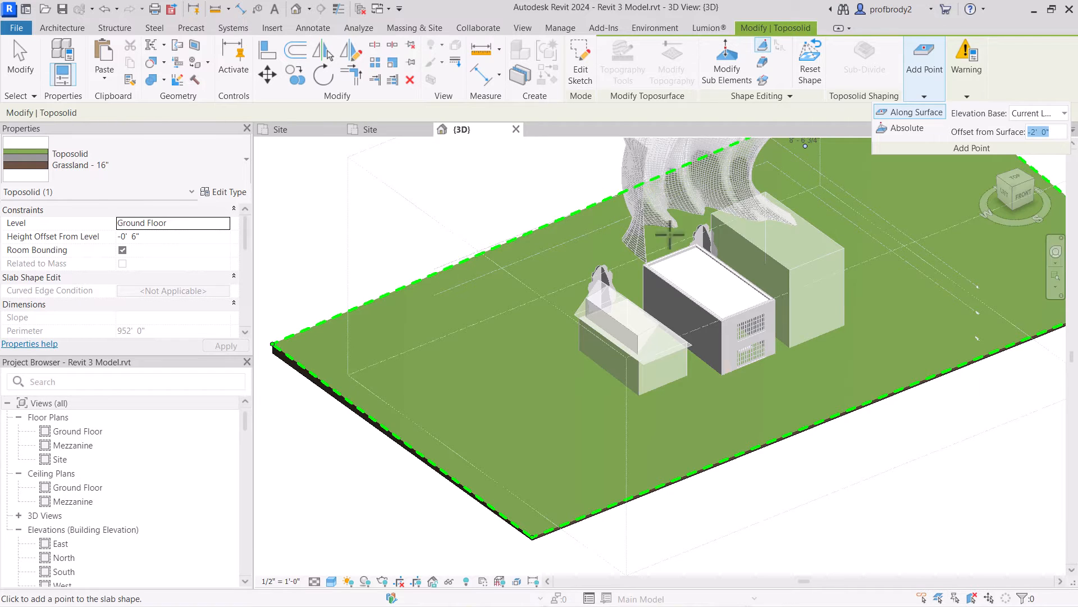
{"action": "key", "text": "Escape"}
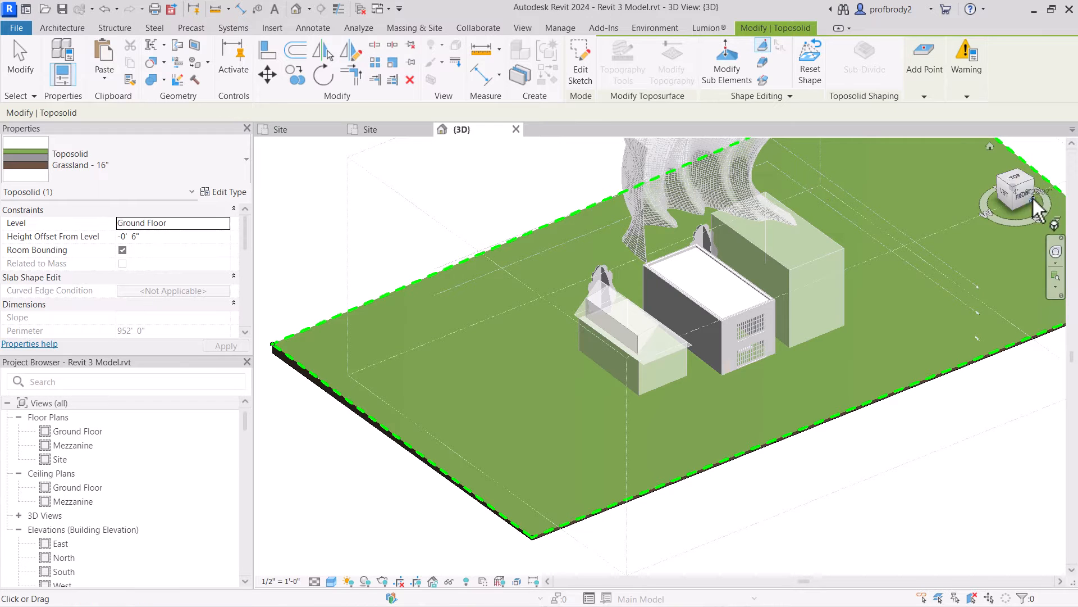
- Add two points to the toposolid north of the buildings and one east of them, trying another northwest of the west building, and finish shape editing
{"action": "left_click", "coordinate": [1015, 180]}
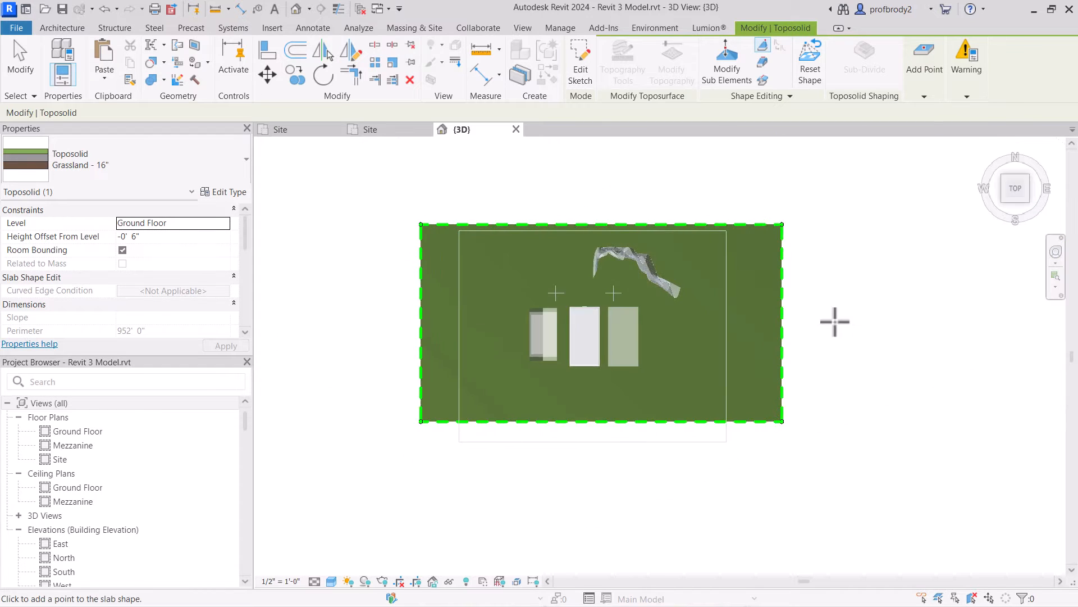
{"action": "left_click", "coordinate": [701, 313]}
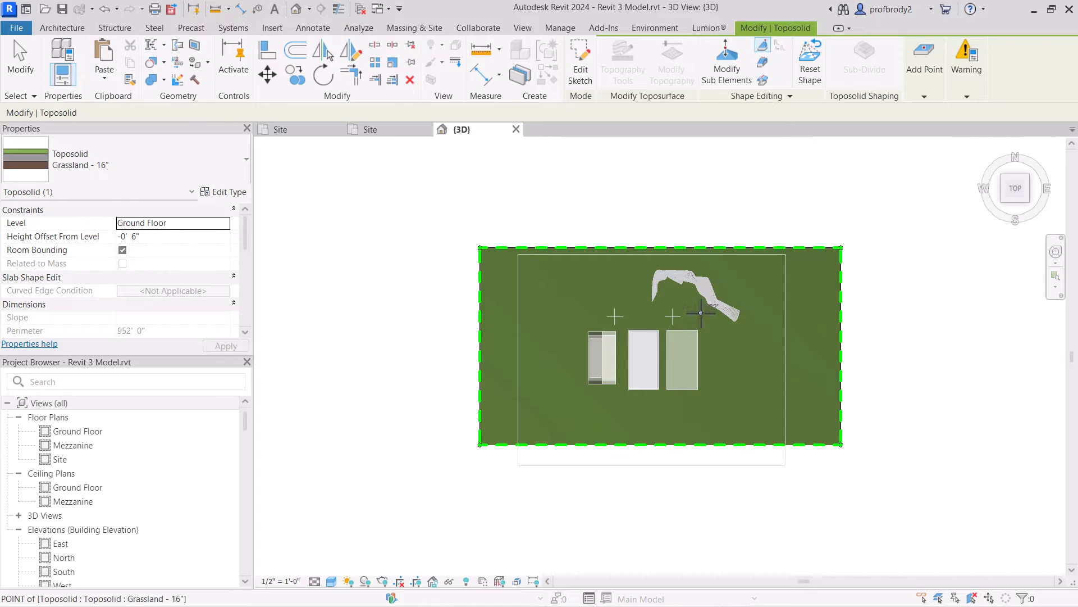
{"action": "left_click", "coordinate": [606, 305]}
{"action": "left_click", "coordinate": [556, 331]}
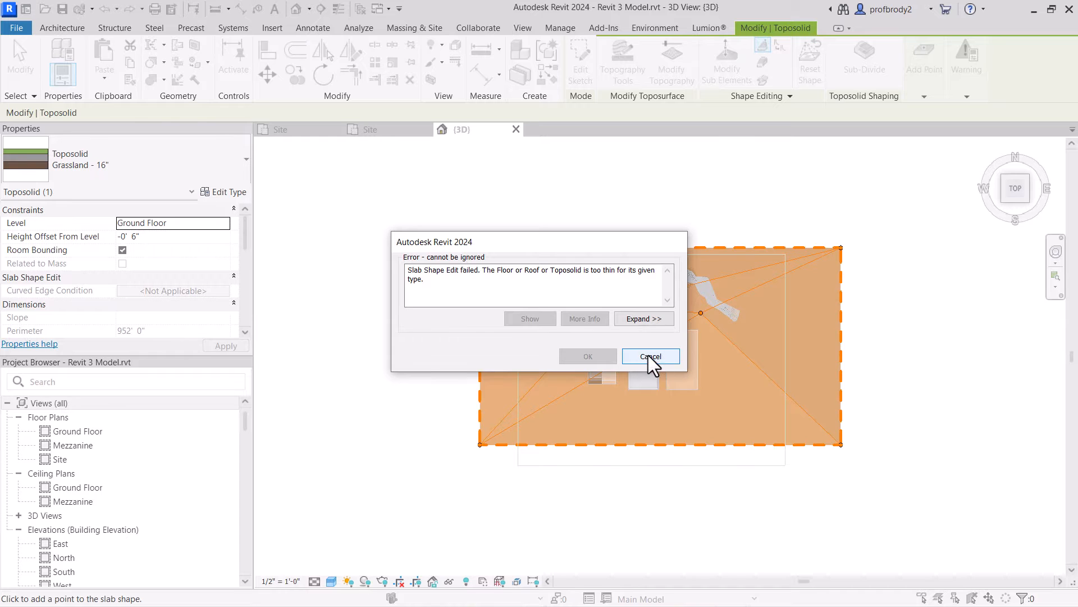
{"action": "left_click", "coordinate": [649, 356]}
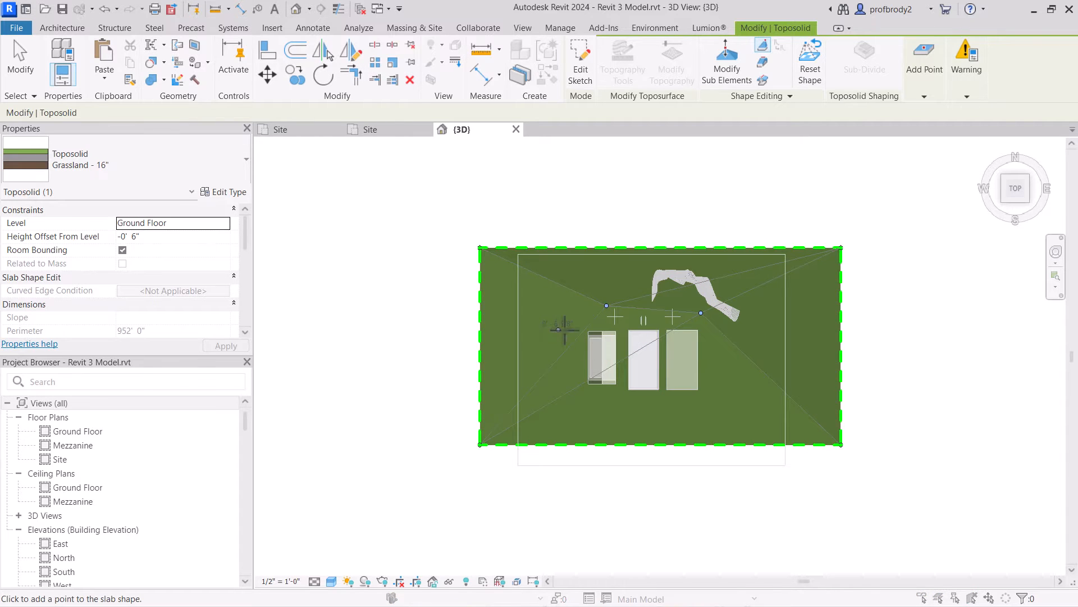
{"action": "left_click", "coordinate": [558, 330]}
{"action": "left_click", "coordinate": [655, 356]}
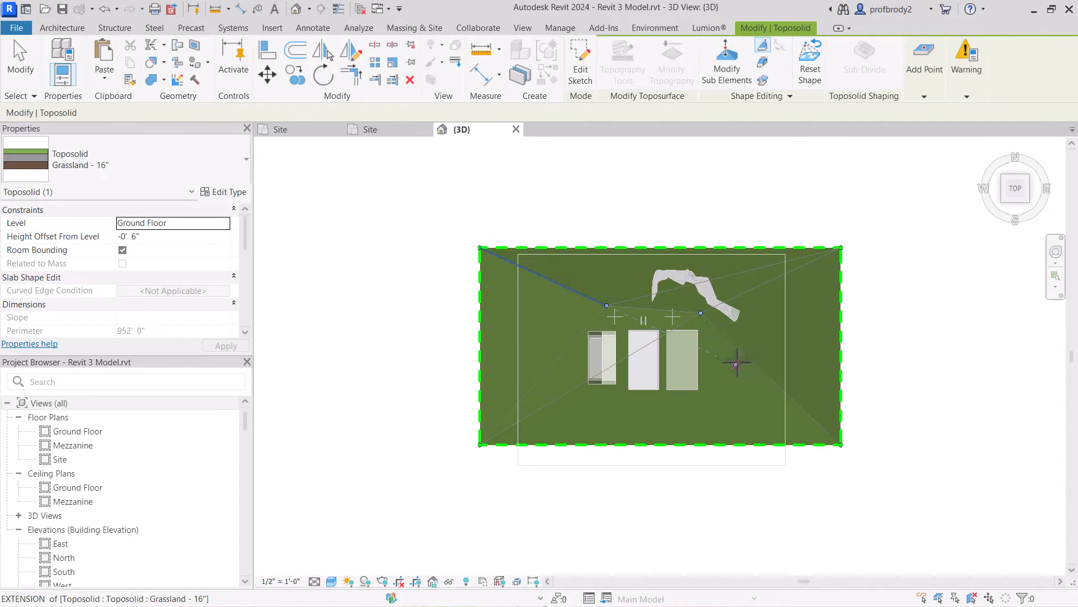
{"action": "left_click", "coordinate": [730, 362]}
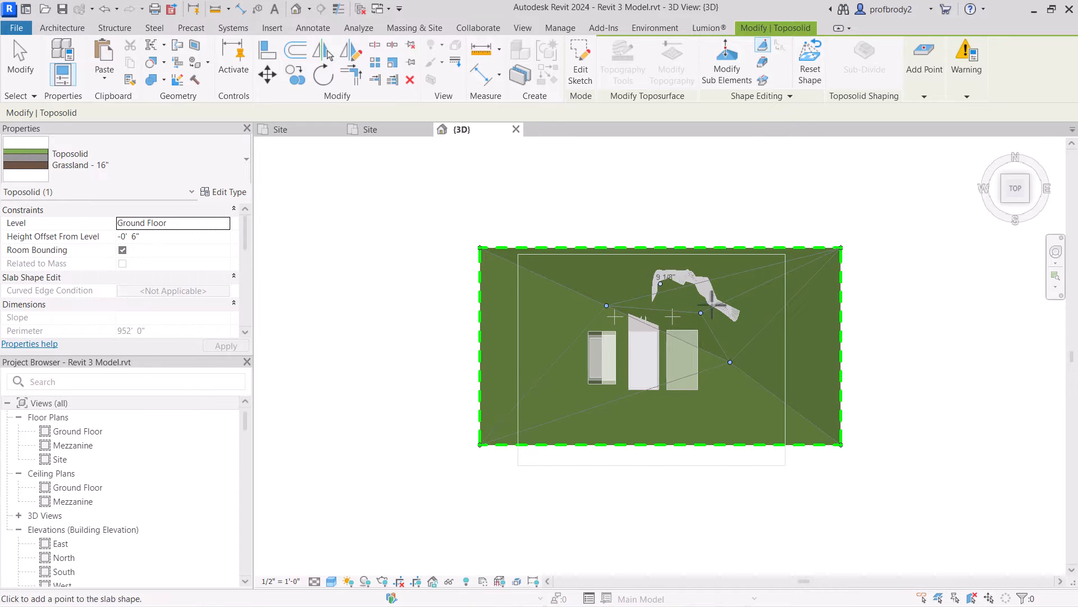
{"action": "middle_click_drag", "start_coordinate": [724, 308], "coordinate": [763, 169], "text": "shift"}
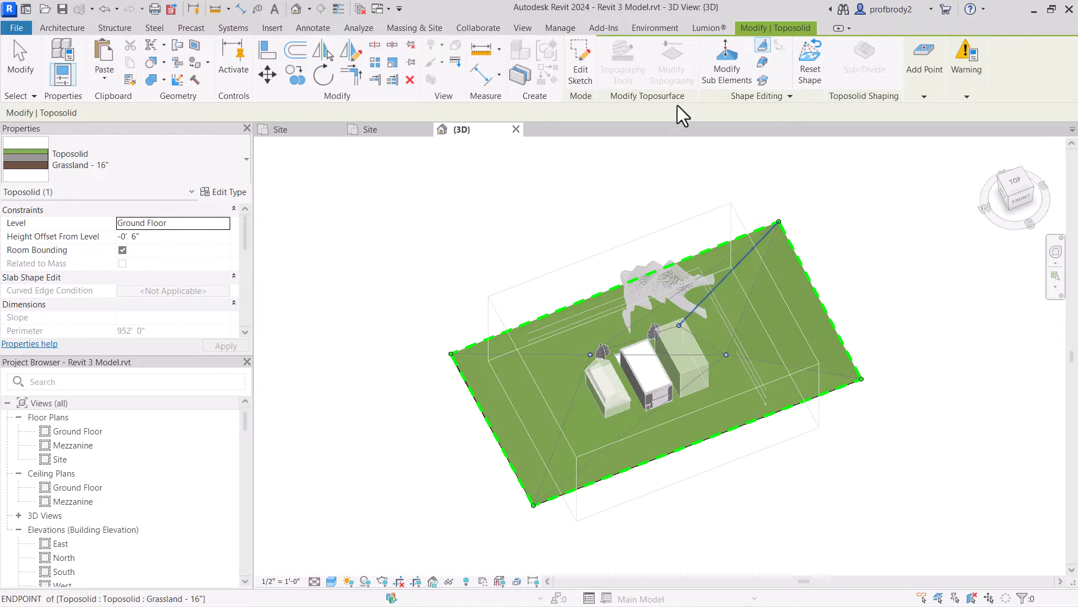
{"action": "left_click", "coordinate": [19, 63]}
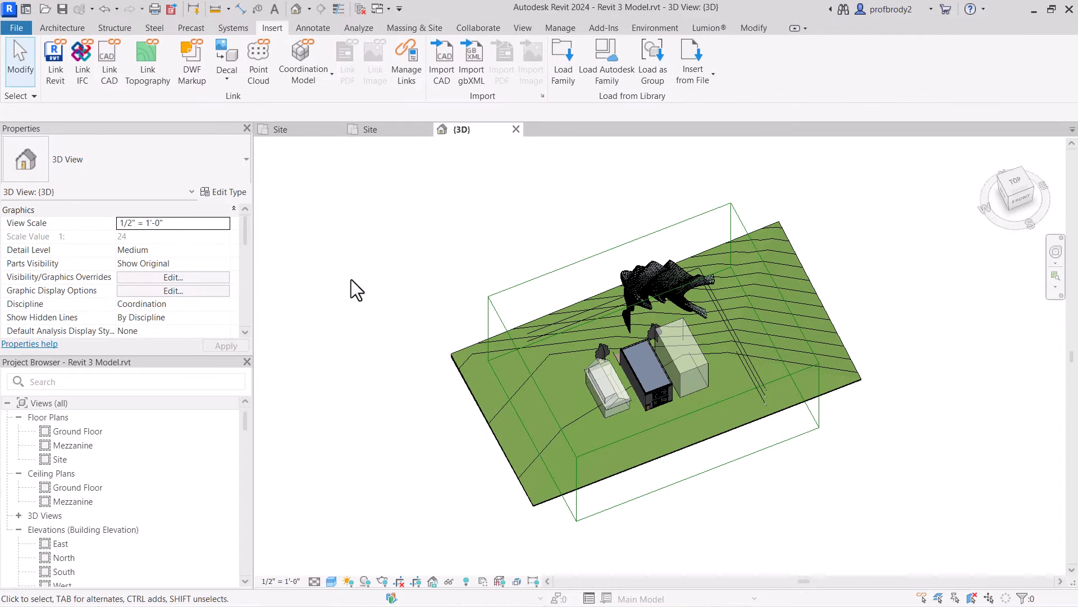
- Examine the reshaped terrain and its contour lines around the buildings and patio from several angles
{"action": "middle_click_drag", "start_coordinate": [508, 261], "coordinate": [652, 393], "text": "shift"}
{"action": "scroll", "coordinate": [640, 419], "scroll_direction": "up", "scroll_amount": 5}
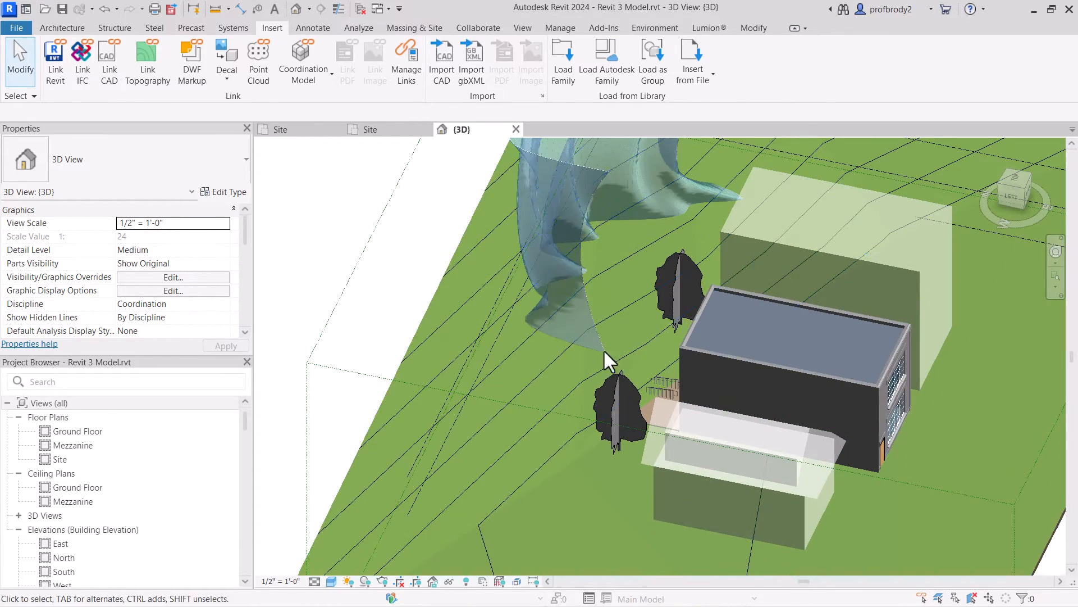
{"action": "scroll", "coordinate": [664, 331], "scroll_direction": "down", "scroll_amount": 2}
{"action": "middle_click_drag", "start_coordinate": [666, 336], "coordinate": [609, 438], "text": "shift"}
{"action": "scroll", "coordinate": [638, 312], "scroll_direction": "up", "scroll_amount": 4}
{"action": "middle_click_drag", "start_coordinate": [672, 338], "coordinate": [692, 384], "text": "shift"}
{"action": "scroll", "coordinate": [660, 317], "scroll_direction": "down", "scroll_amount": 3}
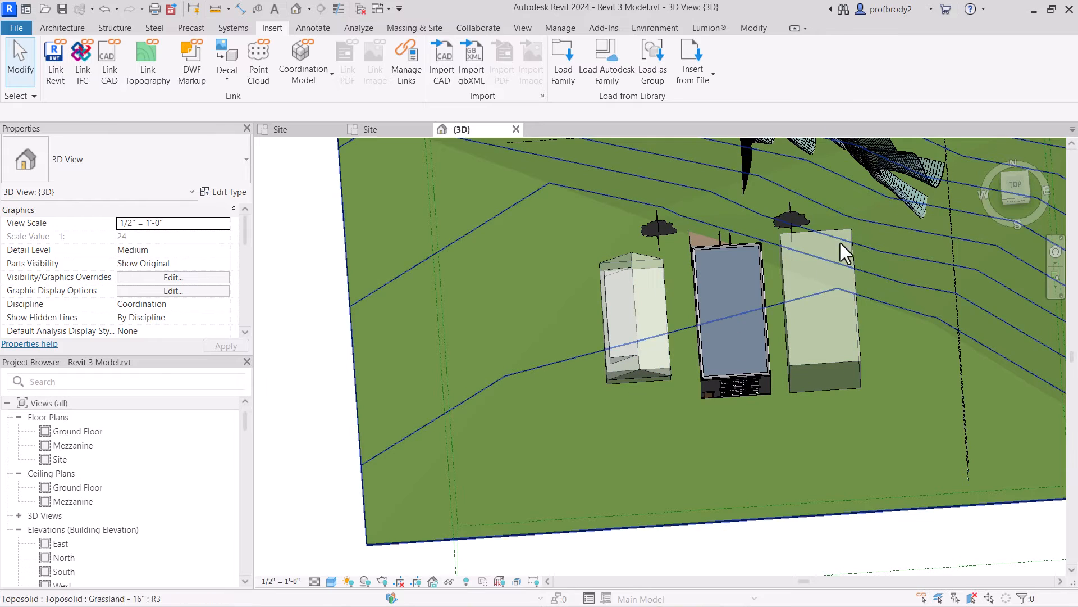
- Move the toposolid point north of the east building westward to behind the nearby tree, and try to change its elevation
{"action": "left_click", "coordinate": [352, 301]}
{"action": "left_click", "coordinate": [747, 70]}
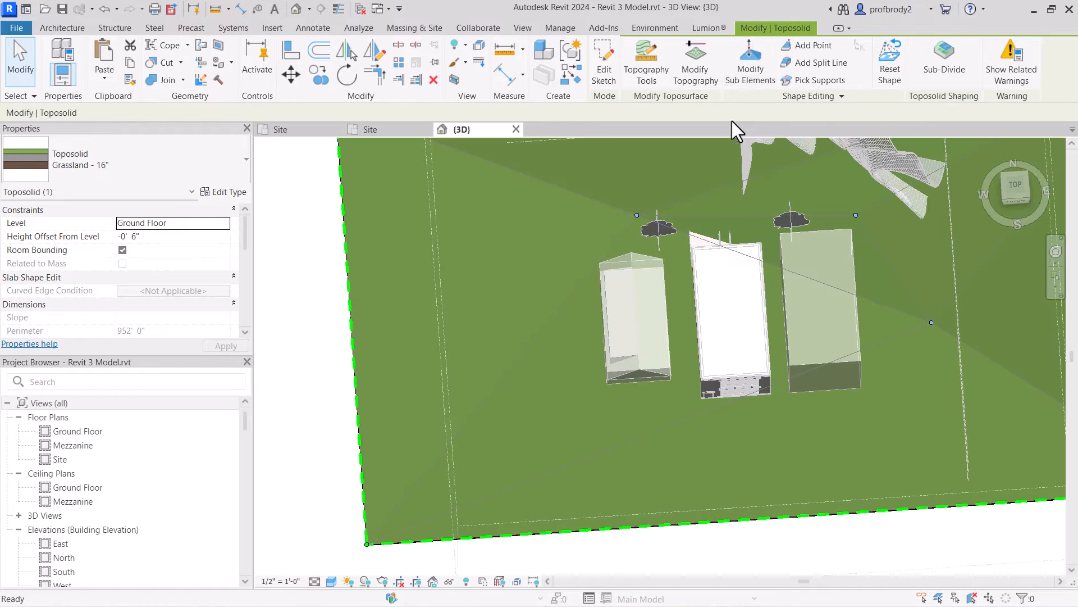
{"action": "middle_click_drag", "start_coordinate": [732, 269], "coordinate": [652, 441], "text": "shift"}
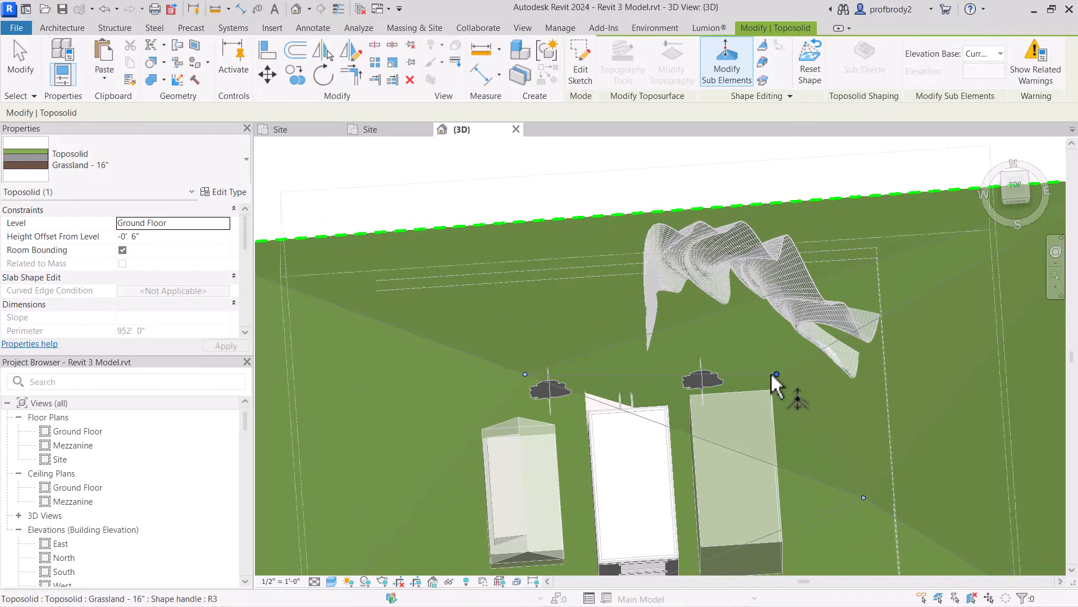
{"action": "left_click", "coordinate": [738, 368]}
{"action": "left_click_drag", "start_coordinate": [736, 364], "coordinate": [709, 361]}
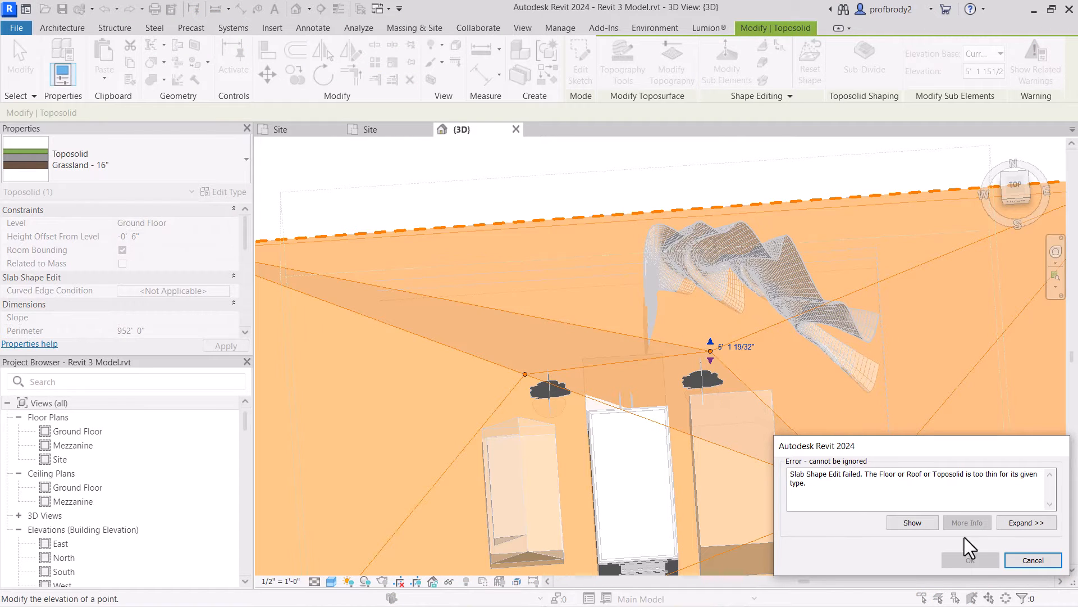
{"action": "left_click", "coordinate": [1032, 560]}
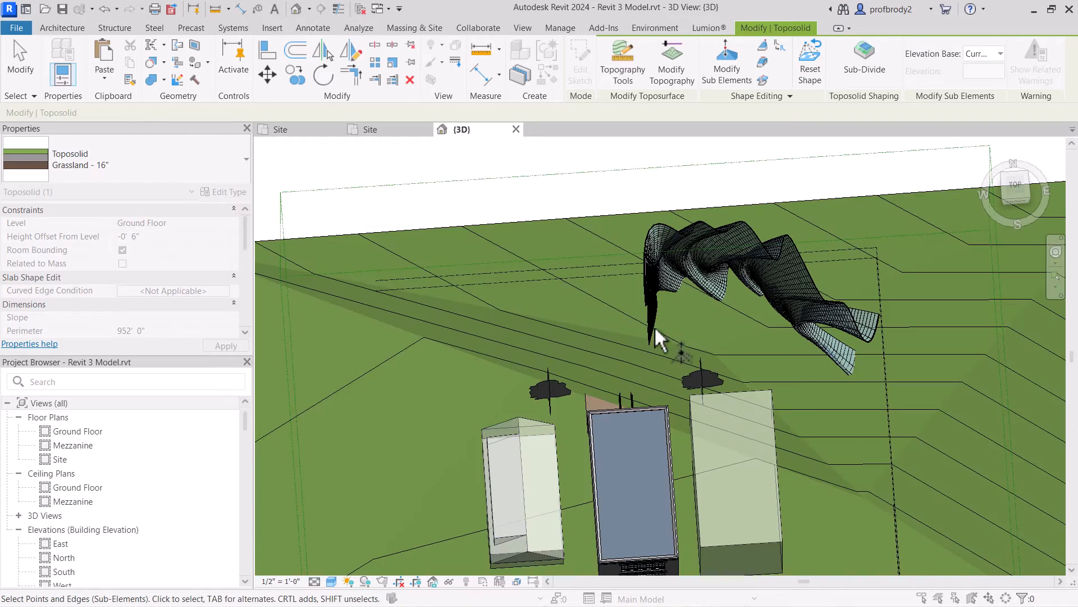
- Set the elevation of the toposolid point behind the tree to 4' 0" and finish shape editing
{"action": "left_click", "coordinate": [728, 347]}
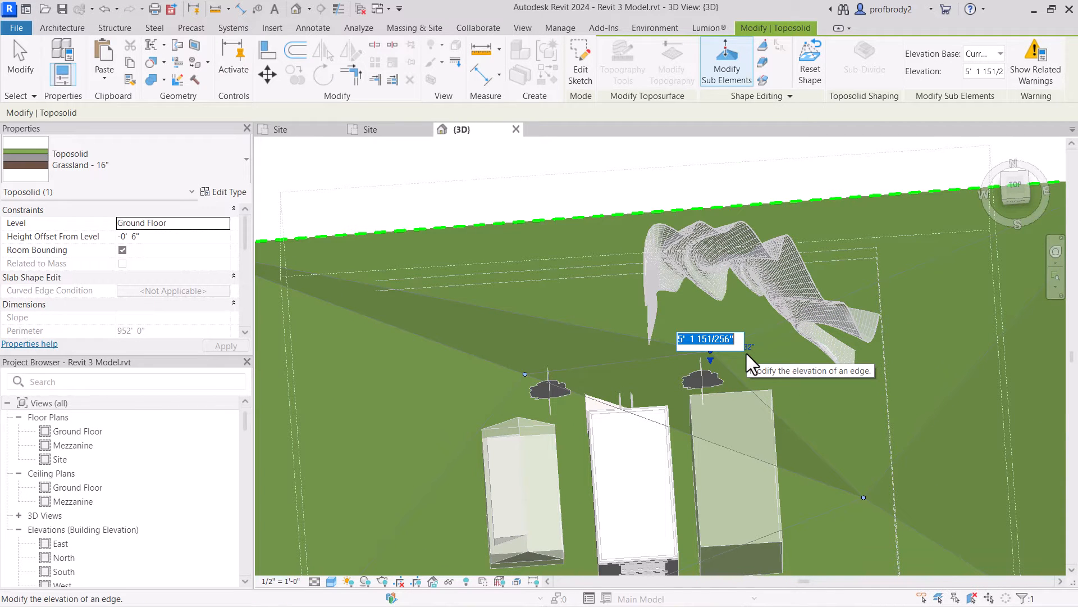
{"action": "type", "text": "4"}
{"action": "key", "text": "Return"}
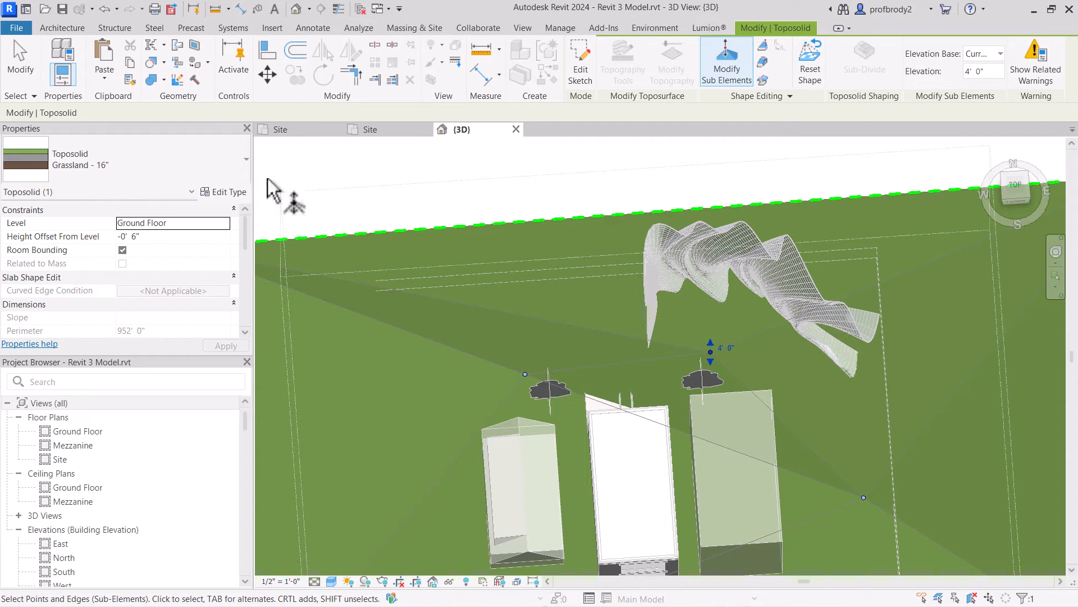
{"action": "left_click", "coordinate": [14, 73]}
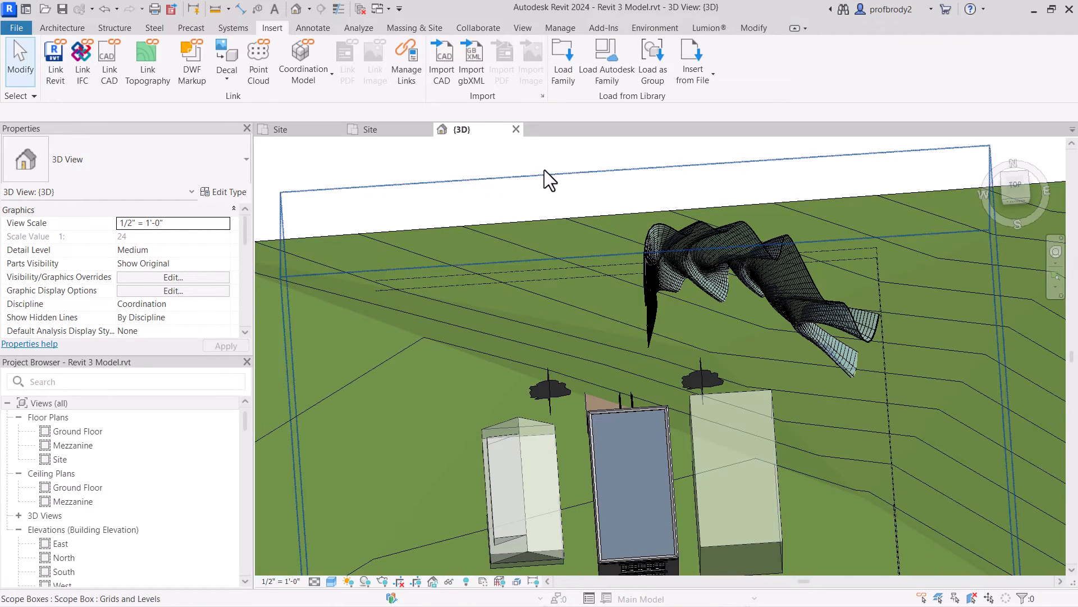
- From the left side view, lower the toposolid point near the patio to an elevation of 0' 0" and finish shape editing
{"action": "middle_click_drag", "start_coordinate": [594, 332], "coordinate": [676, 235], "text": "shift"}
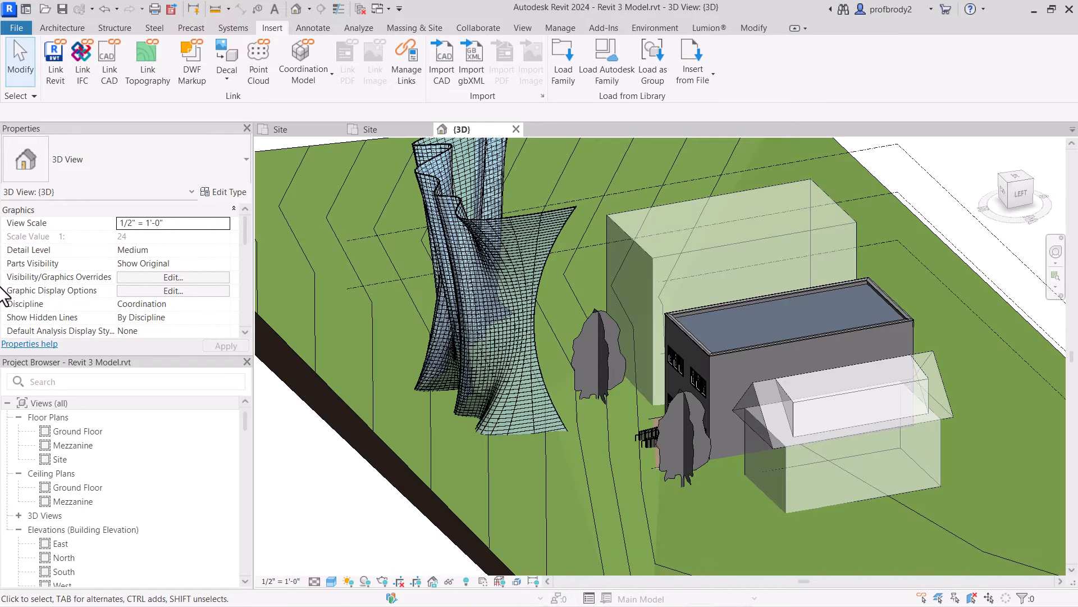
{"action": "left_click", "coordinate": [446, 505]}
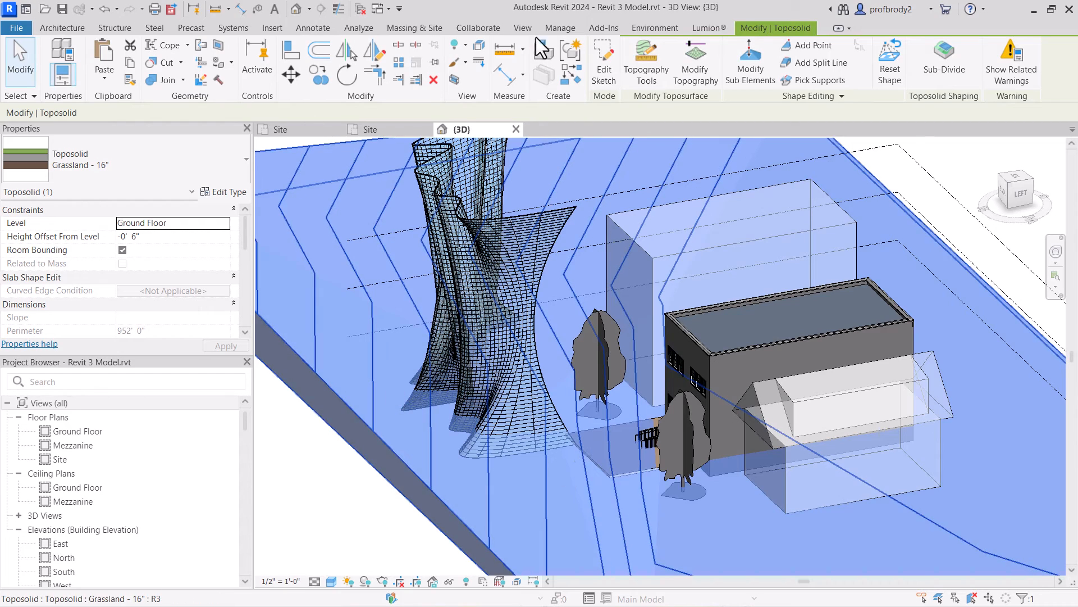
{"action": "left_click", "coordinate": [759, 64]}
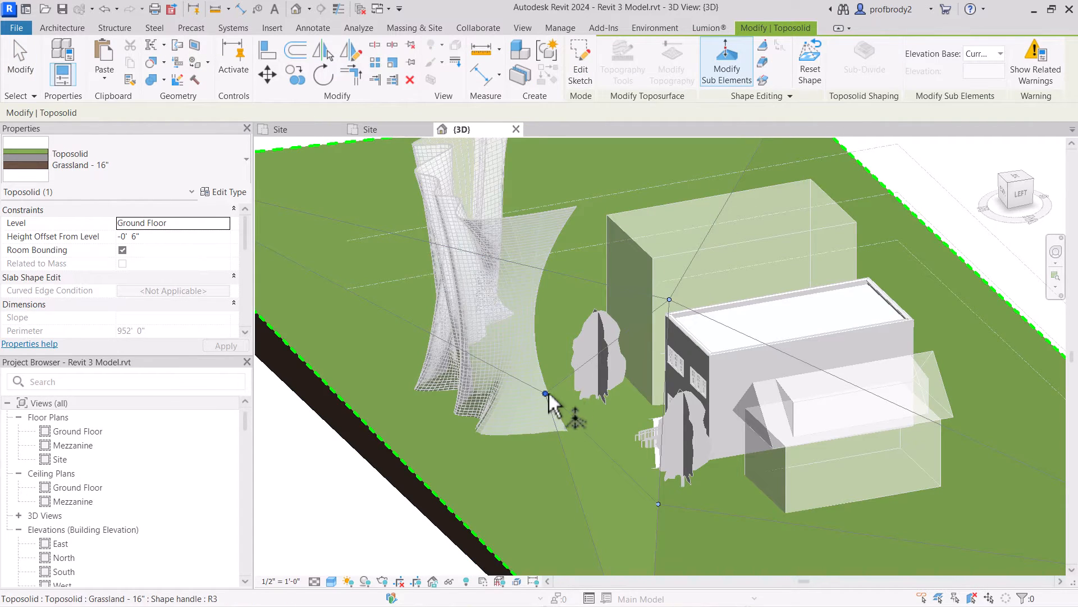
{"action": "middle_click_drag", "start_coordinate": [618, 432], "coordinate": [517, 440], "text": "shift"}
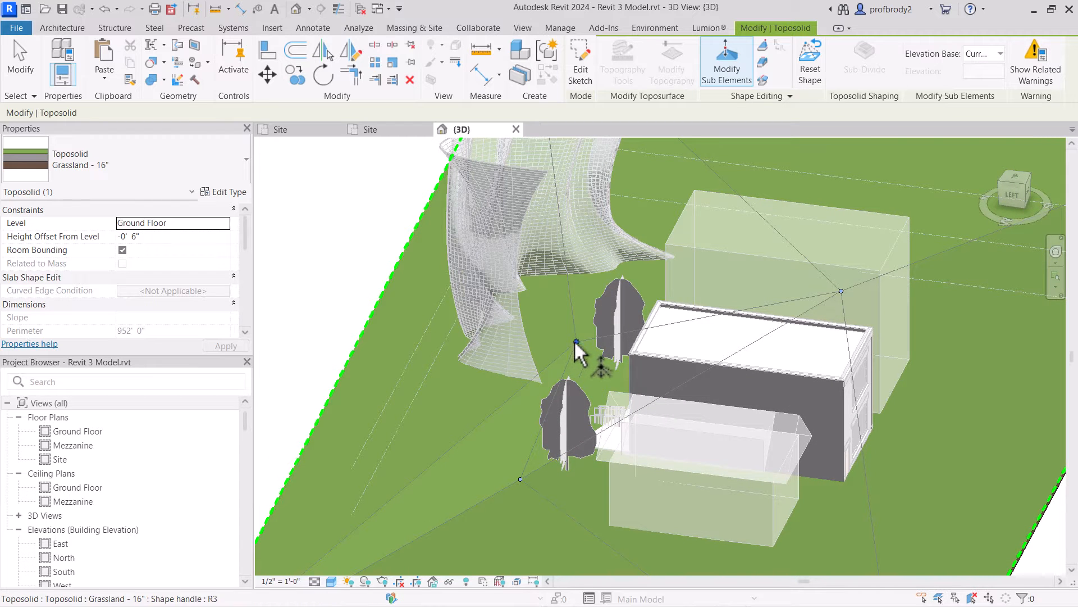
{"action": "left_click", "coordinate": [576, 340]}
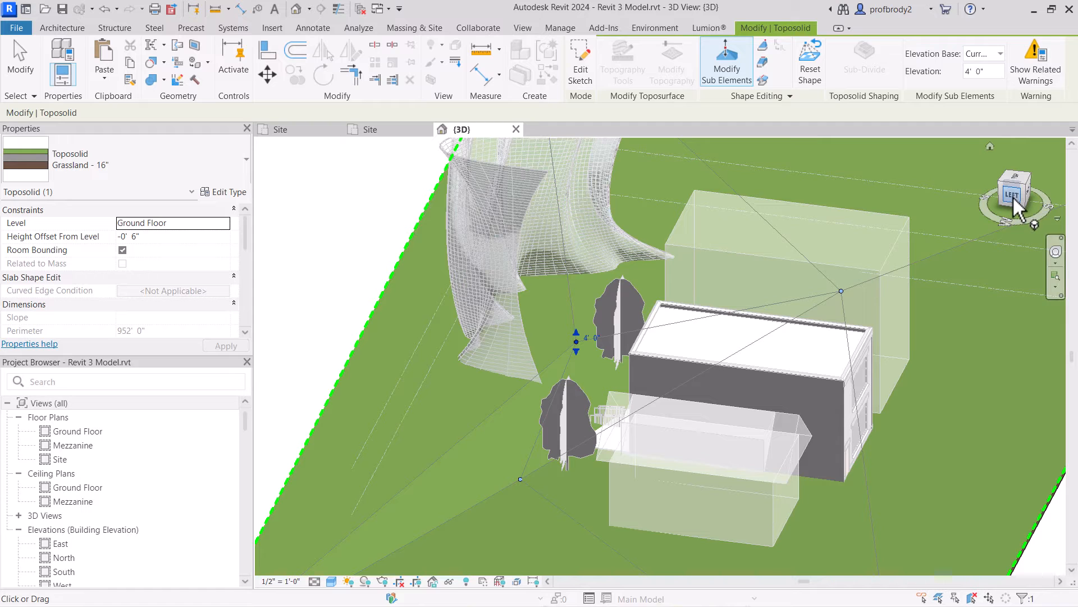
{"action": "left_click_drag", "start_coordinate": [1014, 198], "coordinate": [1011, 197]}
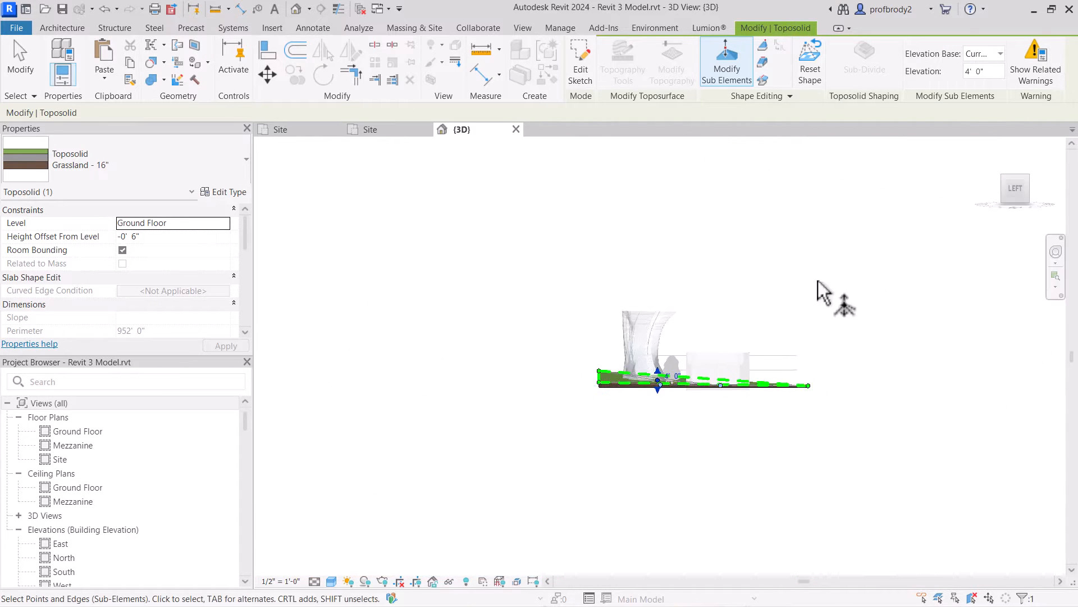
{"action": "middle_click_drag", "start_coordinate": [555, 407], "coordinate": [511, 383]}
{"action": "scroll", "coordinate": [623, 354], "scroll_direction": "up", "scroll_amount": 6}
{"action": "scroll", "coordinate": [626, 329], "scroll_direction": "up", "scroll_amount": 5}
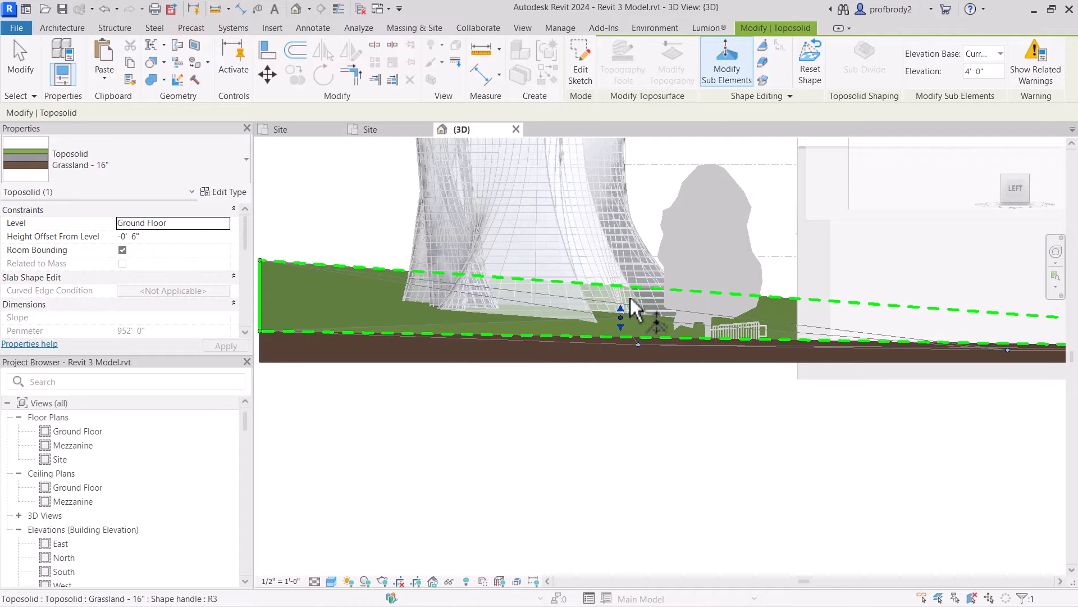
{"action": "scroll", "coordinate": [629, 298], "scroll_direction": "up", "scroll_amount": 2}
{"action": "left_click", "coordinate": [618, 331]}
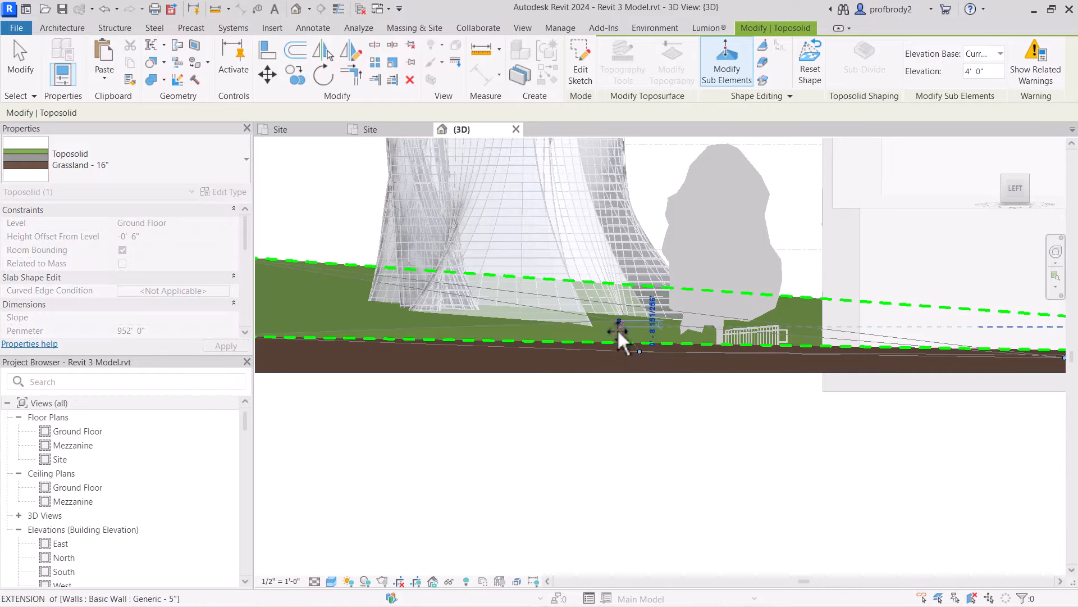
{"action": "left_click_drag", "start_coordinate": [618, 333], "coordinate": [620, 346]}
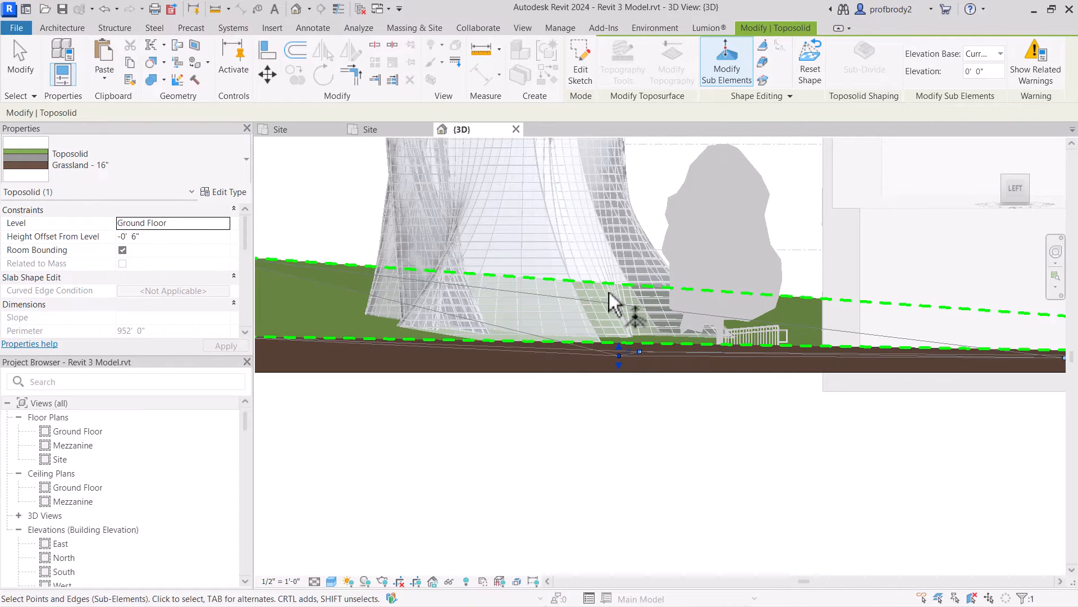
{"action": "middle_click_drag", "start_coordinate": [646, 301], "coordinate": [686, 360], "text": "shift"}
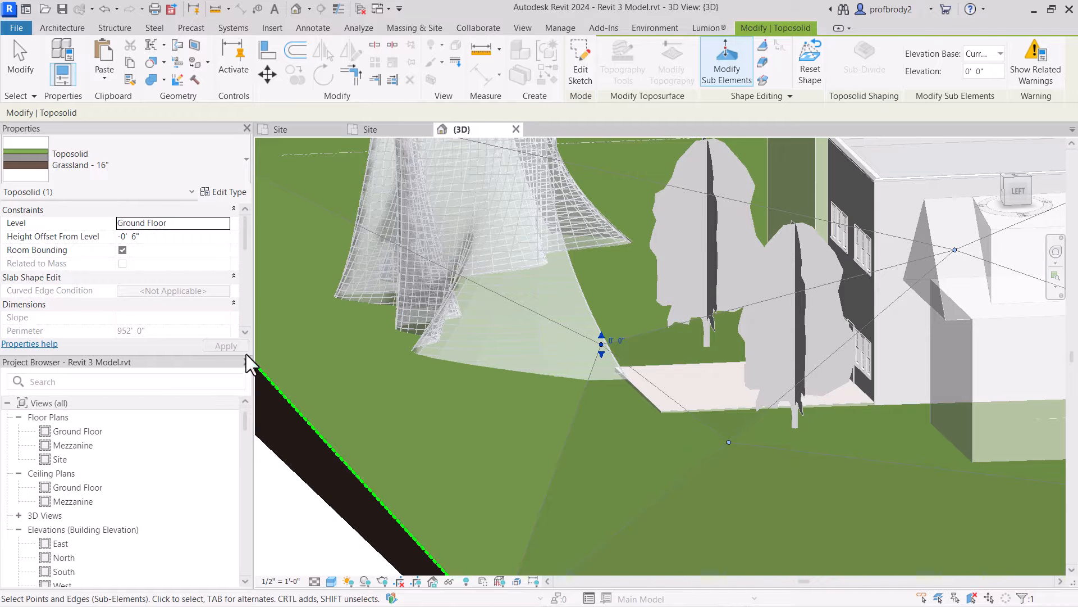
{"action": "left_click", "coordinate": [20, 66]}
{"action": "left_click", "coordinate": [278, 527]}
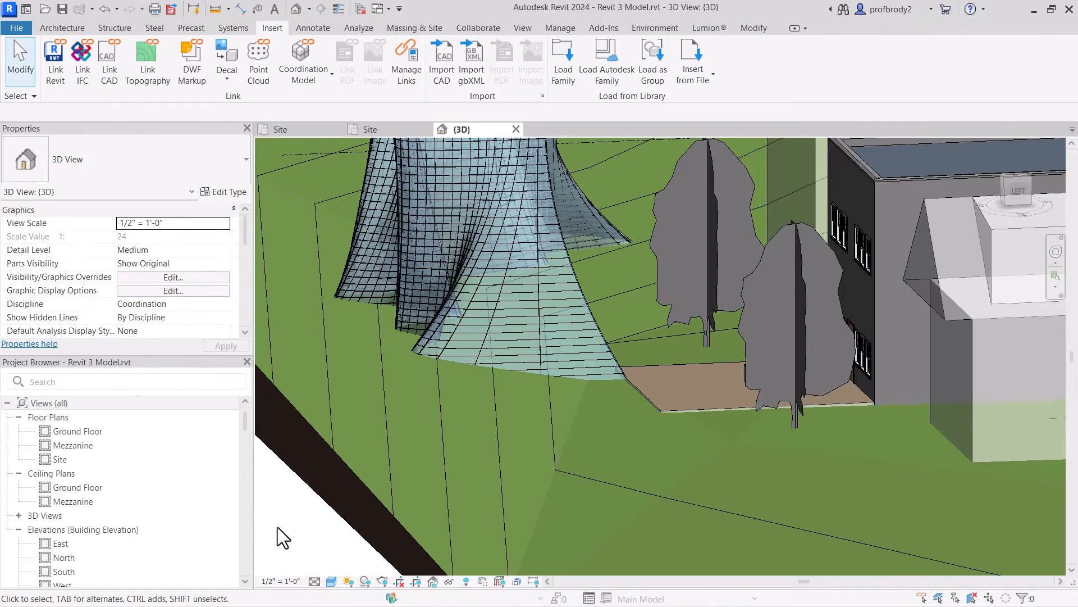
- Examine how the reshaped terrain meets the main building's front entrance and how its contours run across the site
{"action": "middle_click_drag", "start_coordinate": [648, 434], "coordinate": [702, 487], "text": "shift"}
{"action": "scroll", "coordinate": [640, 439], "scroll_direction": "down", "scroll_amount": 6}
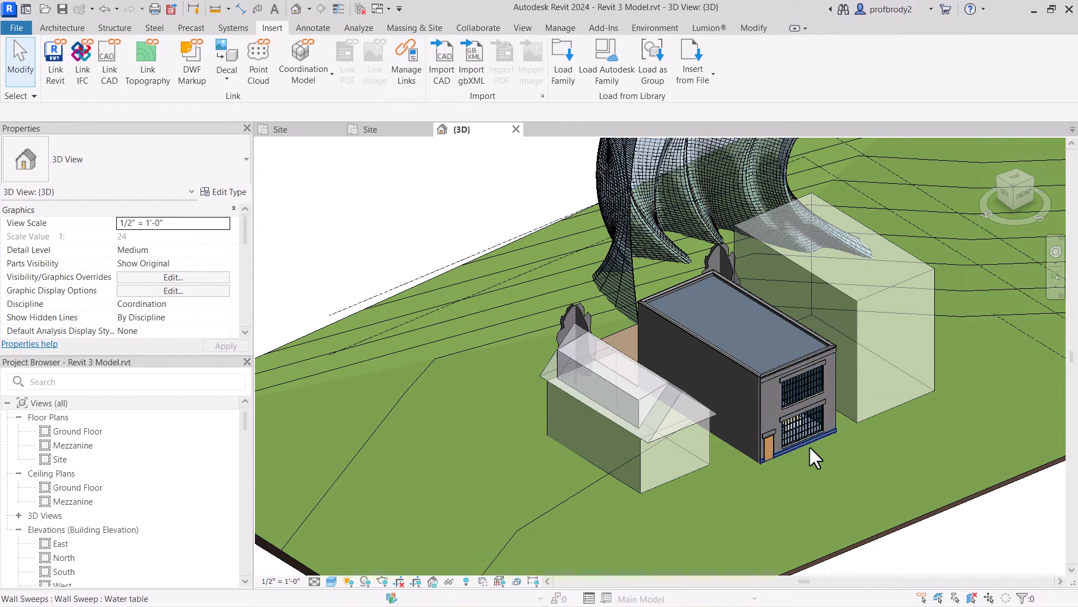
{"action": "scroll", "coordinate": [757, 460], "scroll_direction": "up", "scroll_amount": 5}
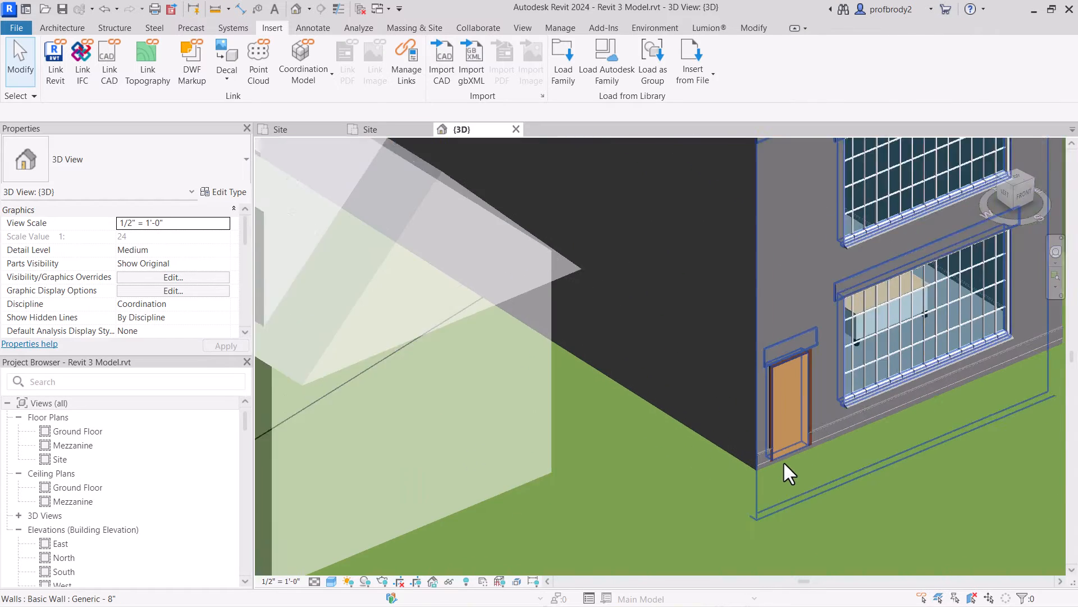
{"action": "scroll", "coordinate": [780, 464], "scroll_direction": "up", "scroll_amount": 3}
{"action": "scroll", "coordinate": [730, 505], "scroll_direction": "down", "scroll_amount": 8}
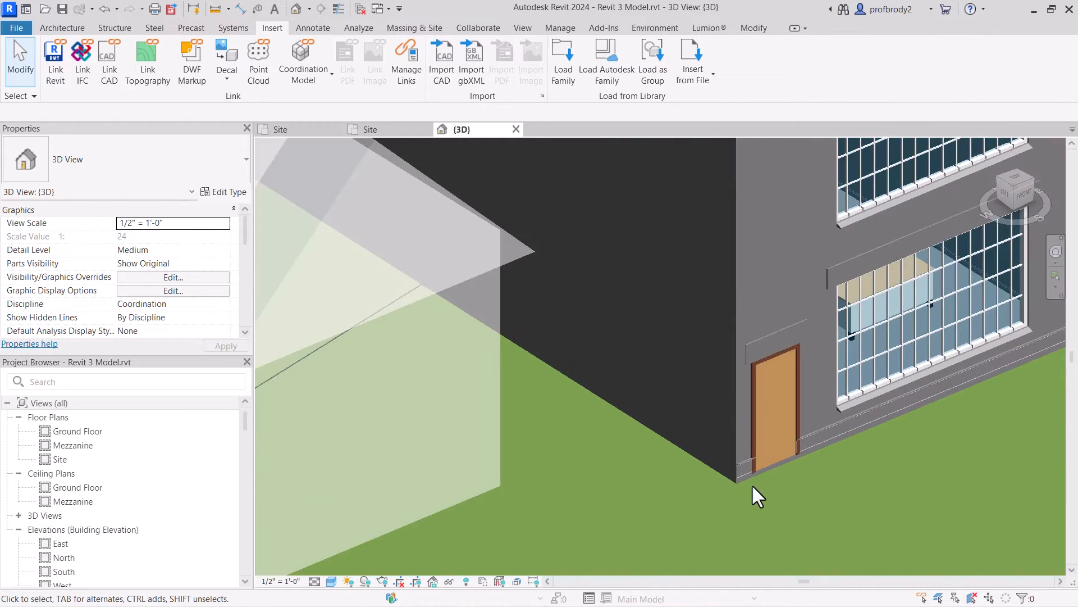
{"action": "scroll", "coordinate": [874, 516], "scroll_direction": "up", "scroll_amount": 4}
{"action": "scroll", "coordinate": [865, 386], "scroll_direction": "down", "scroll_amount": 5}
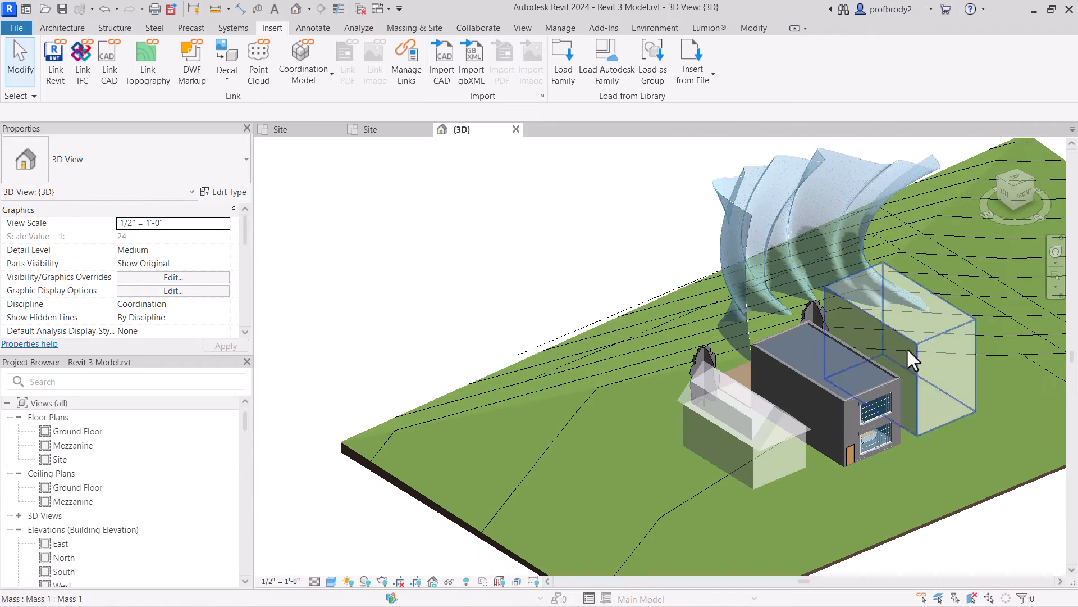
{"action": "scroll", "coordinate": [906, 347], "scroll_direction": "up", "scroll_amount": 2}
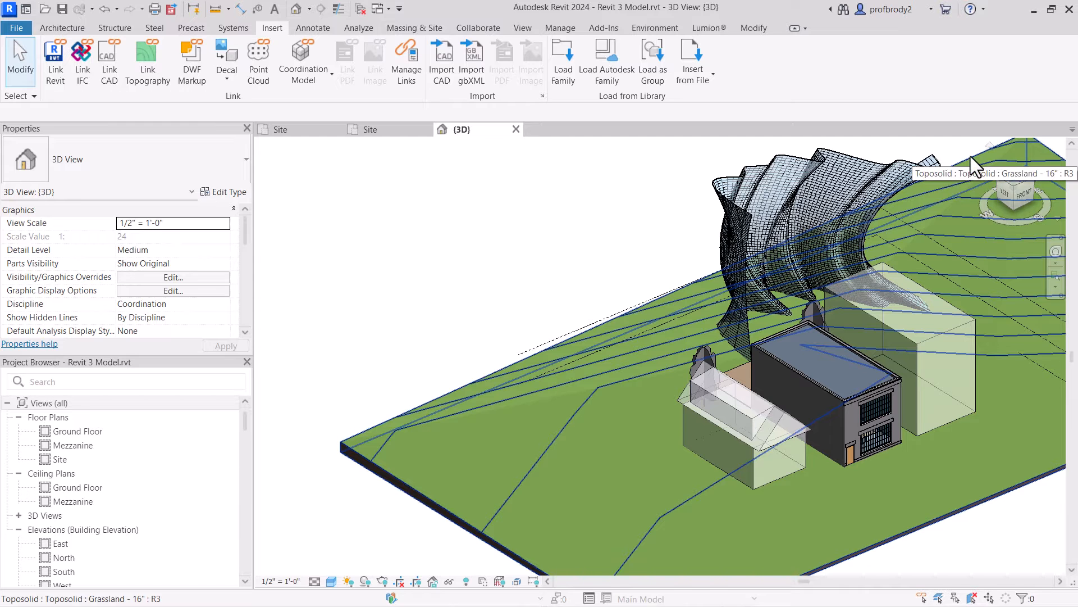
{"action": "scroll", "coordinate": [961, 318], "scroll_direction": "up", "scroll_amount": 2}
{"action": "middle_click_drag", "start_coordinate": [961, 318], "coordinate": [896, 326], "text": "shift"}
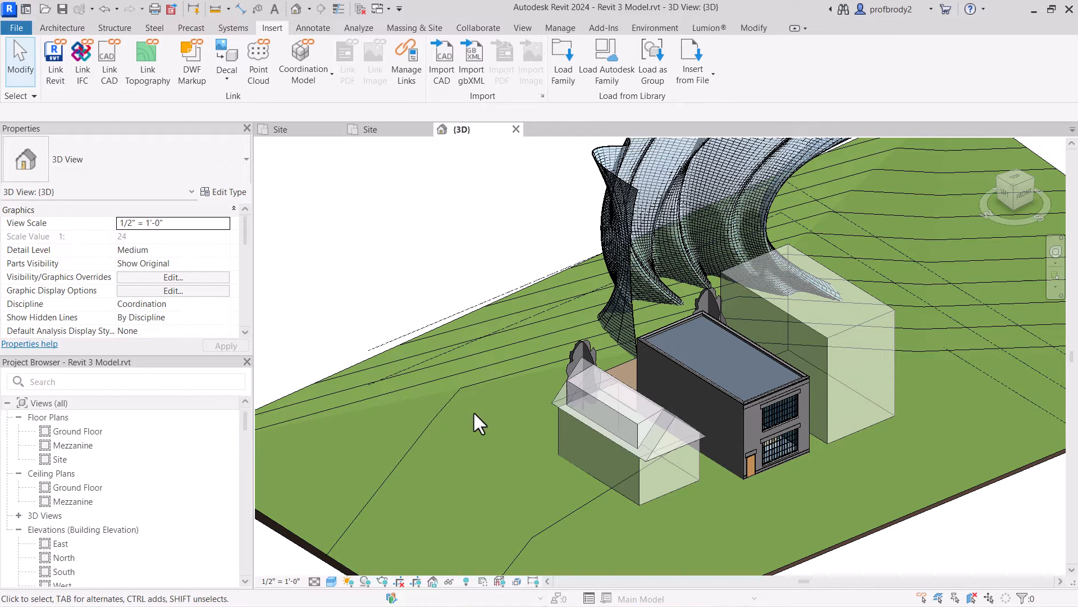
{"action": "scroll", "coordinate": [470, 437], "scroll_direction": "down", "scroll_amount": 1}
{"action": "scroll", "coordinate": [470, 436], "scroll_direction": "up", "scroll_amount": 1}
{"action": "middle_click_drag", "start_coordinate": [470, 436], "coordinate": [514, 416]}
{"action": "scroll", "coordinate": [514, 416], "scroll_direction": "up", "scroll_amount": 2}
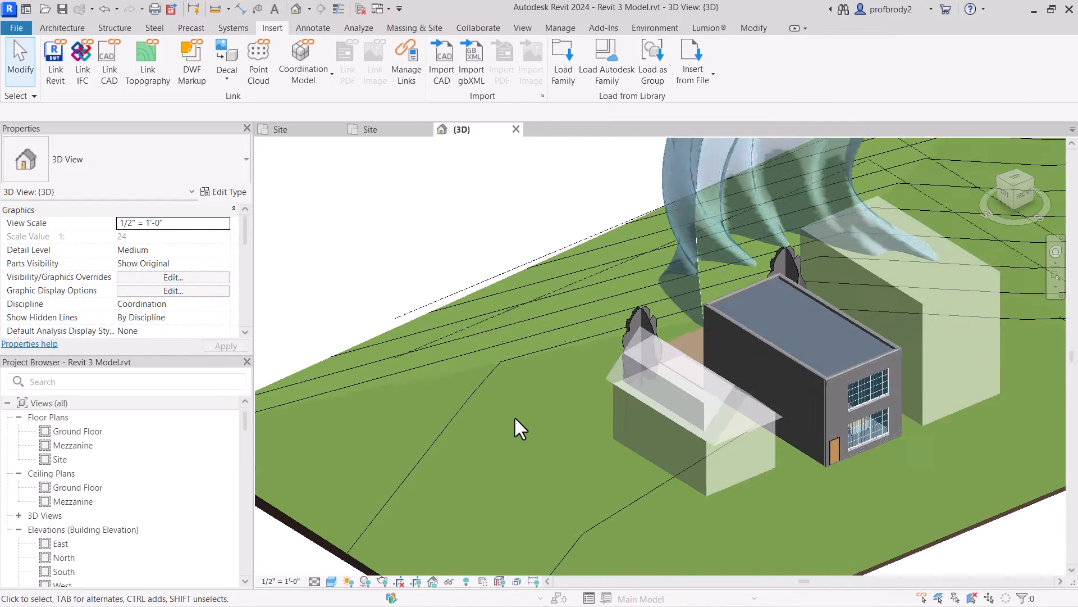
{"action": "scroll", "coordinate": [520, 405], "scroll_direction": "up", "scroll_amount": 1}
{"action": "scroll", "coordinate": [561, 477], "scroll_direction": "down", "scroll_amount": 2}
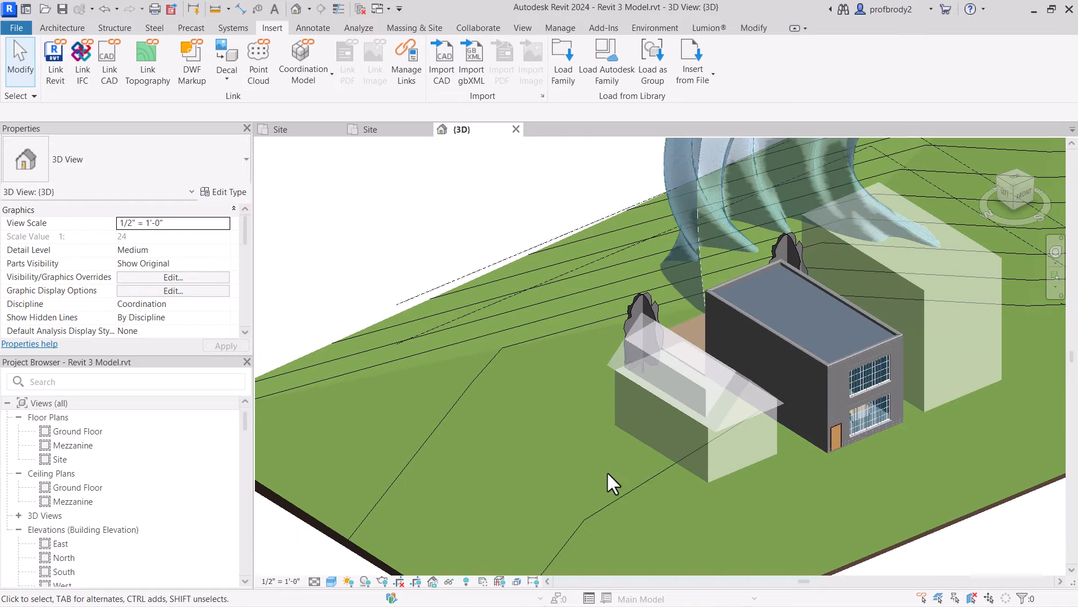
{"action": "scroll", "coordinate": [539, 474], "scroll_direction": "down", "scroll_amount": 2}
{"action": "middle_click_drag", "start_coordinate": [539, 474], "coordinate": [473, 479]}
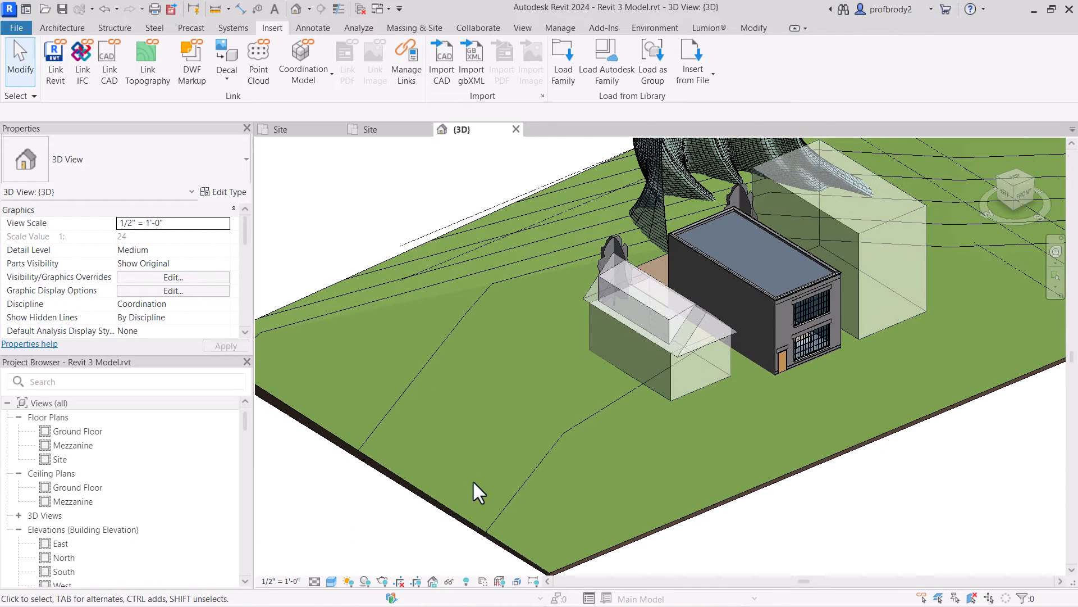
- In the Grassland - 16" toposolid type's contour display, set the primary contour interval to 1' 0" and the secondary to 0' 3"
{"action": "left_click", "coordinate": [458, 511]}
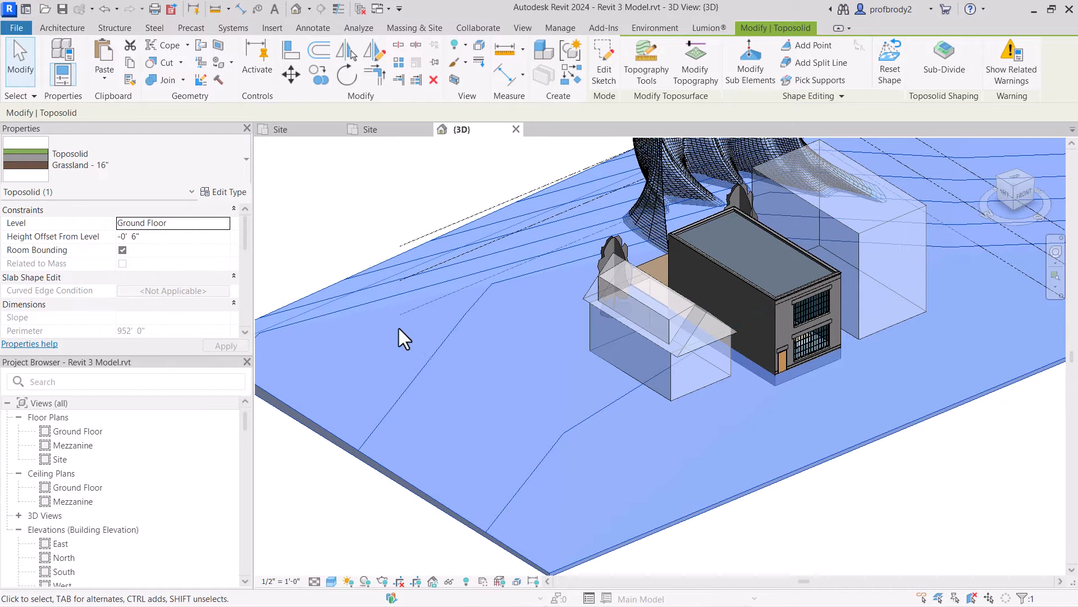
{"action": "left_click", "coordinate": [224, 192]}
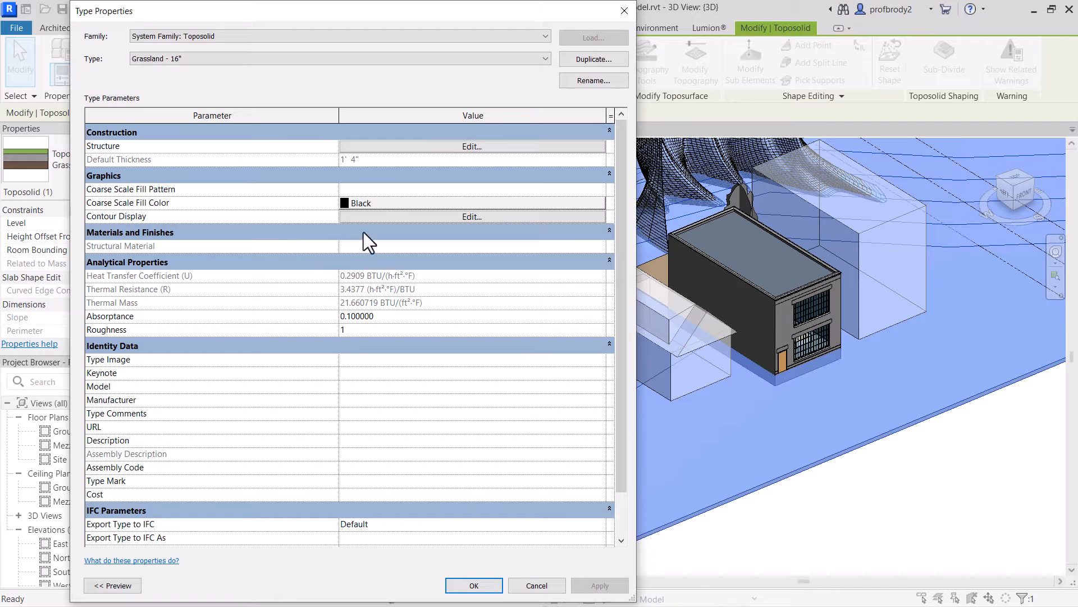
{"action": "left_click", "coordinate": [392, 217]}
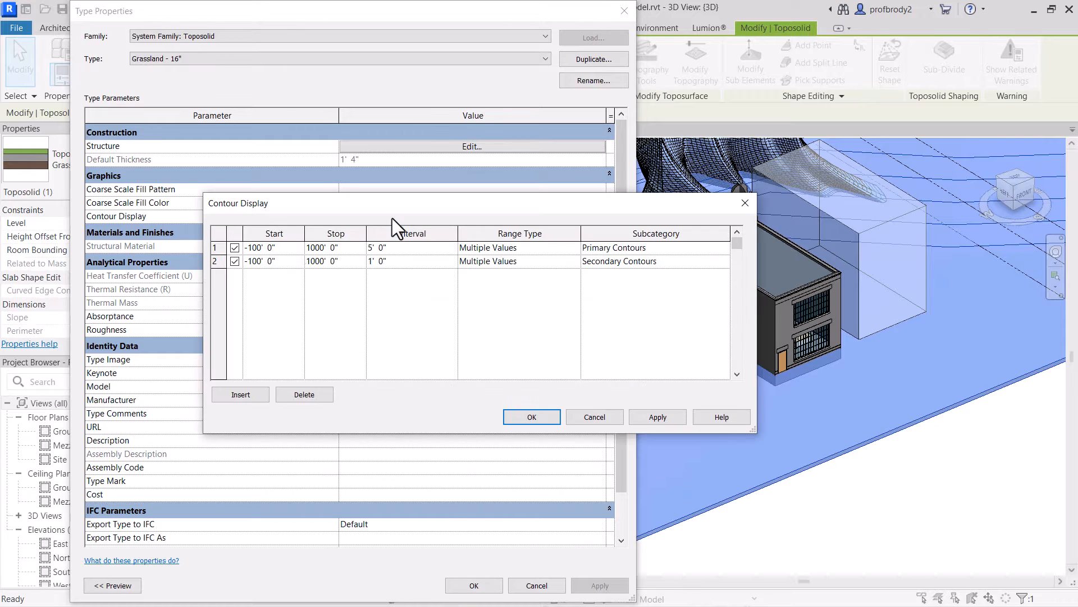
{"action": "left_click", "coordinate": [396, 251]}
{"action": "left_click_drag", "start_coordinate": [374, 251], "coordinate": [366, 253]}
{"action": "type", "text": "1"}
{"action": "left_click", "coordinate": [372, 262]}
{"action": "left_click", "coordinate": [666, 420]}
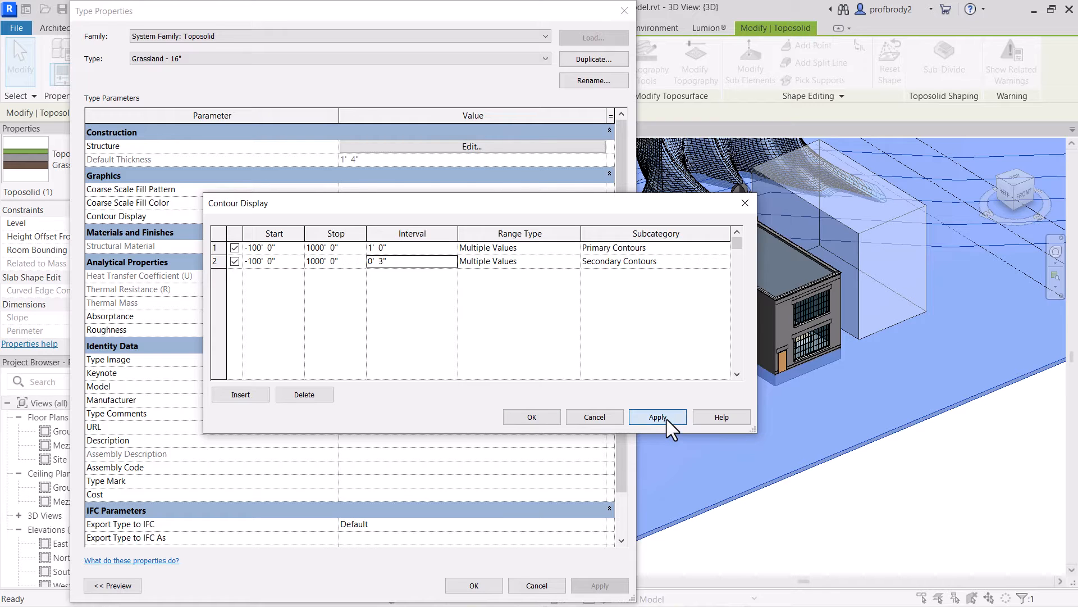
{"action": "left_click", "coordinate": [531, 417]}
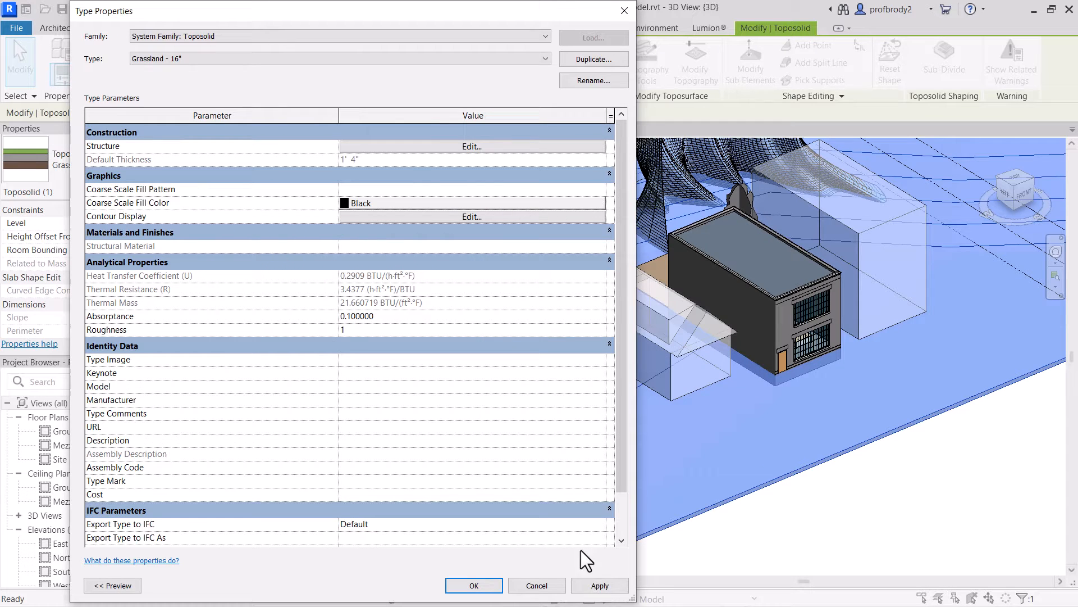
{"action": "left_click", "coordinate": [598, 585]}
{"action": "left_click", "coordinate": [474, 587]}
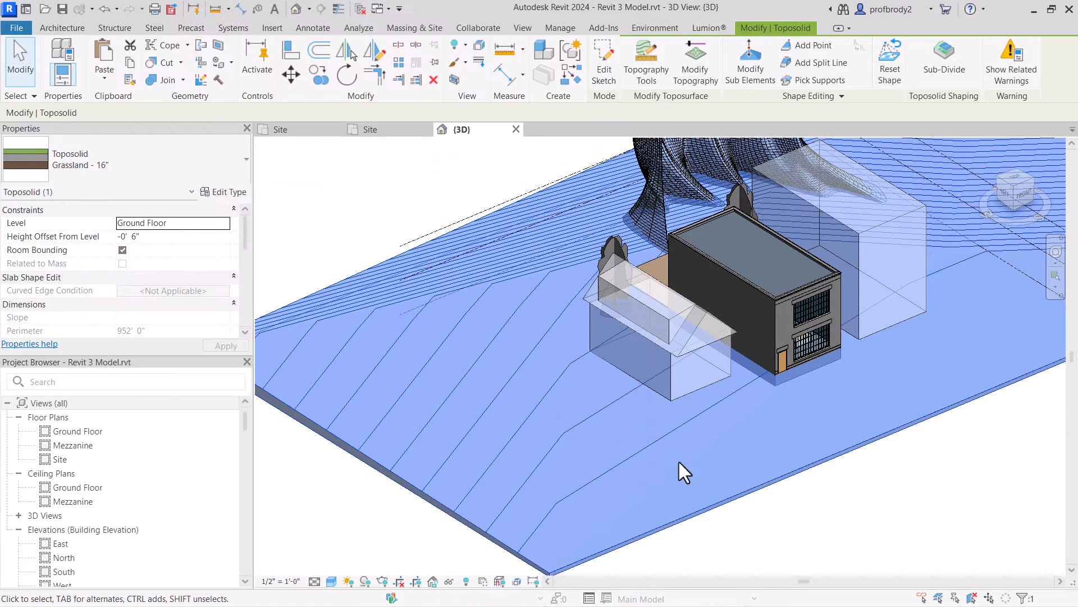
{"action": "left_click", "coordinate": [349, 536]}
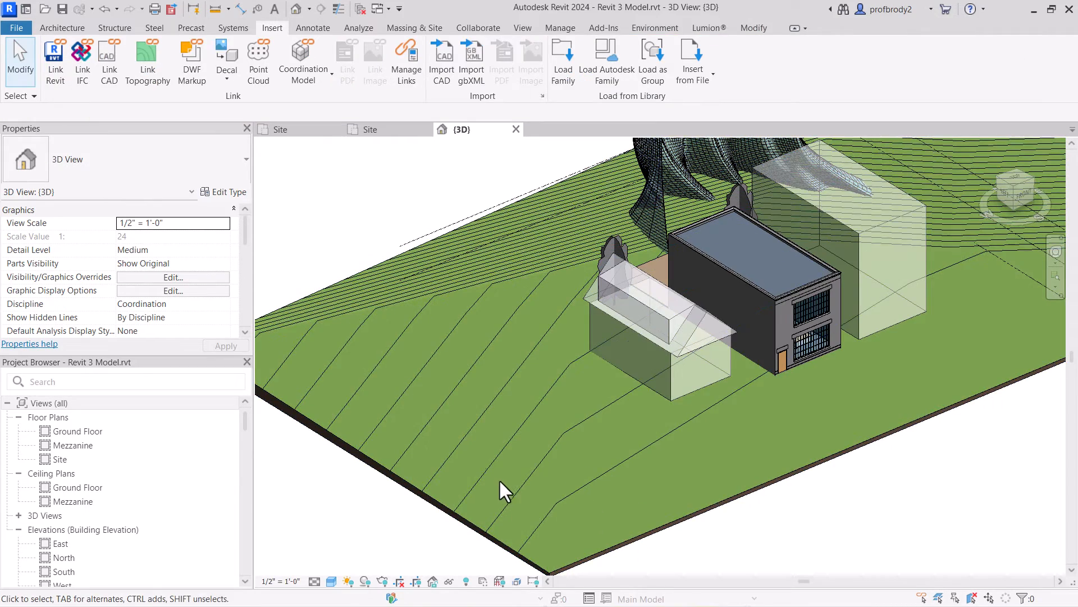
- Turn off the toposolid's primary and secondary contours in the 3D view's visibility and graphic overrides, and apply the change
{"action": "scroll", "coordinate": [498, 477], "scroll_direction": "up", "scroll_amount": 3}
{"action": "scroll", "coordinate": [499, 470], "scroll_direction": "up", "scroll_amount": 2}
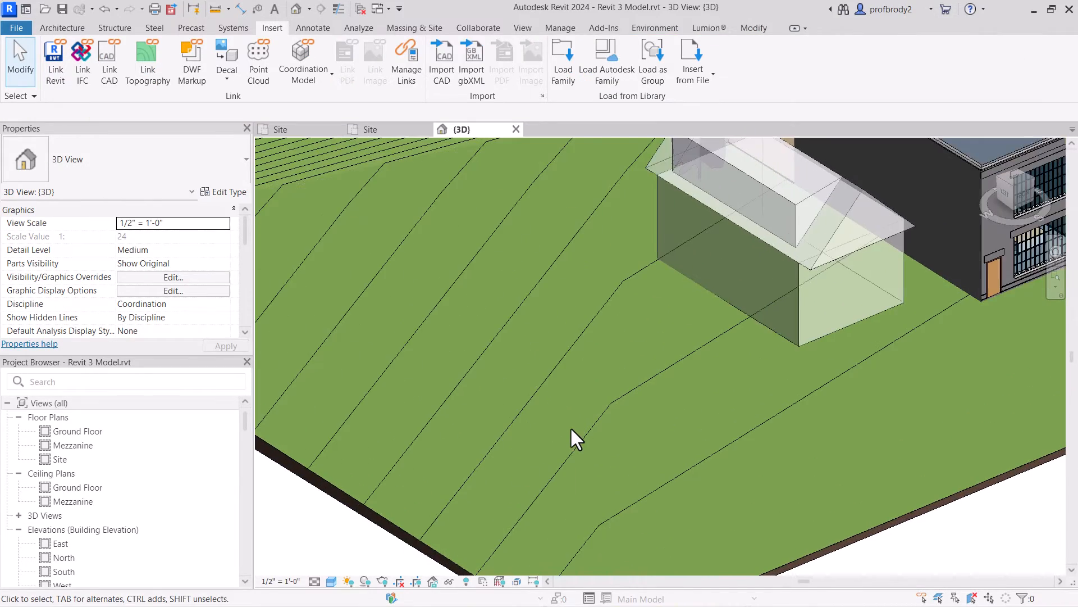
{"action": "scroll", "coordinate": [570, 427], "scroll_direction": "down", "scroll_amount": 3}
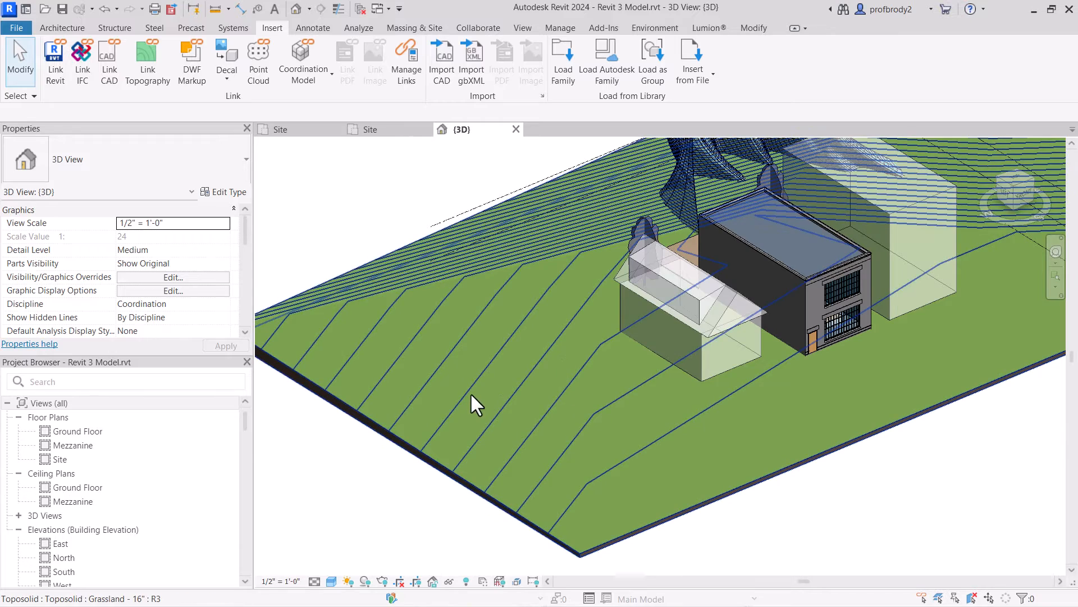
{"action": "key", "text": "v"}
{"action": "key", "text": "v"}
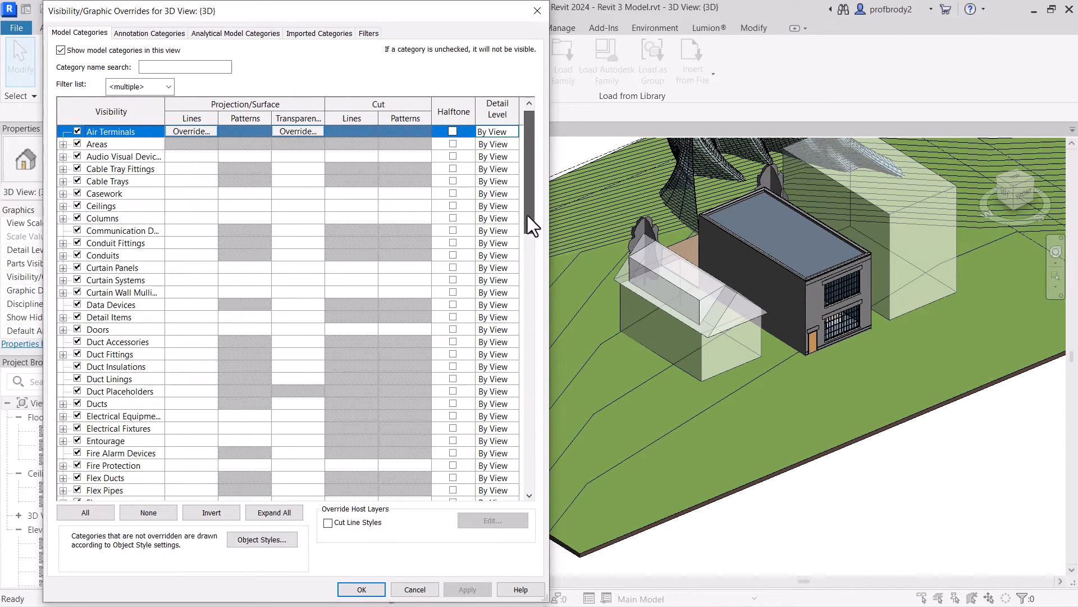
{"action": "left_click_drag", "start_coordinate": [527, 215], "coordinate": [504, 397]}
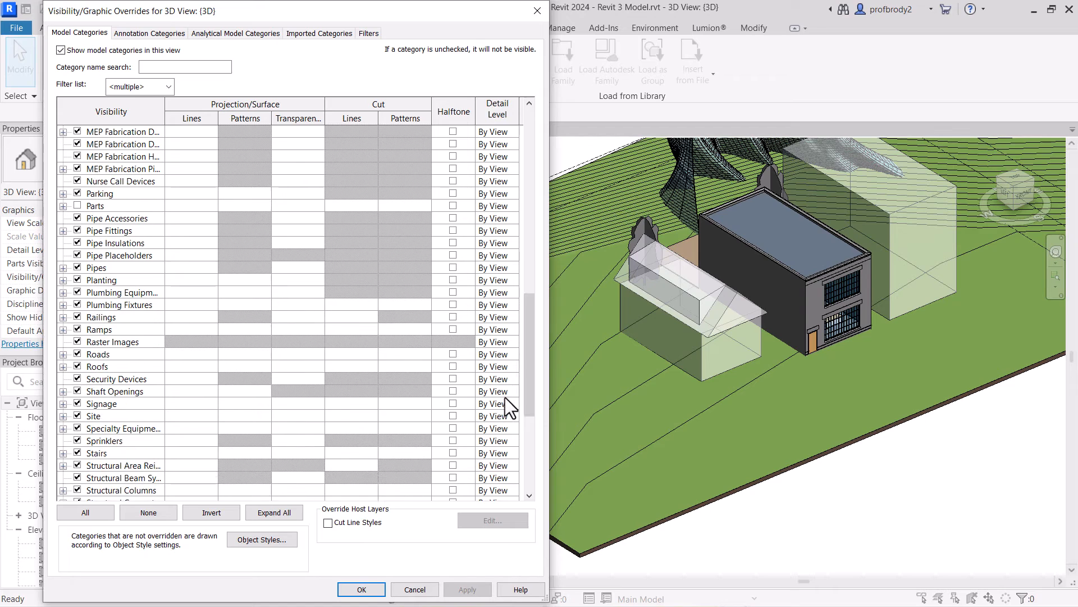
{"action": "left_click", "coordinate": [63, 416]}
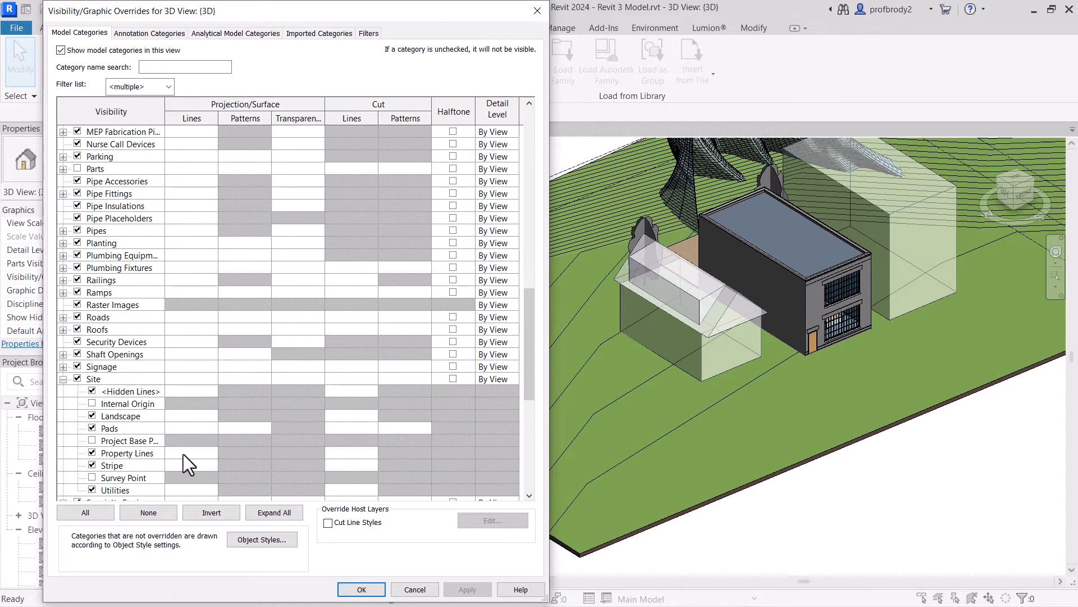
{"action": "scroll", "coordinate": [183, 454], "scroll_direction": "down", "scroll_amount": 1}
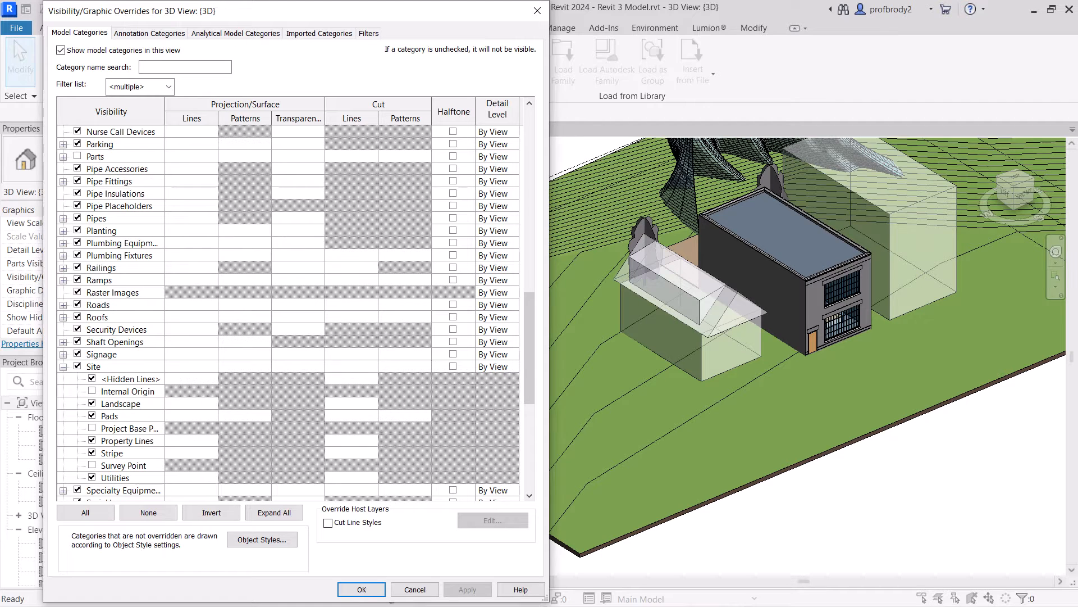
{"action": "scroll", "coordinate": [345, 423], "scroll_direction": "down", "scroll_amount": 9}
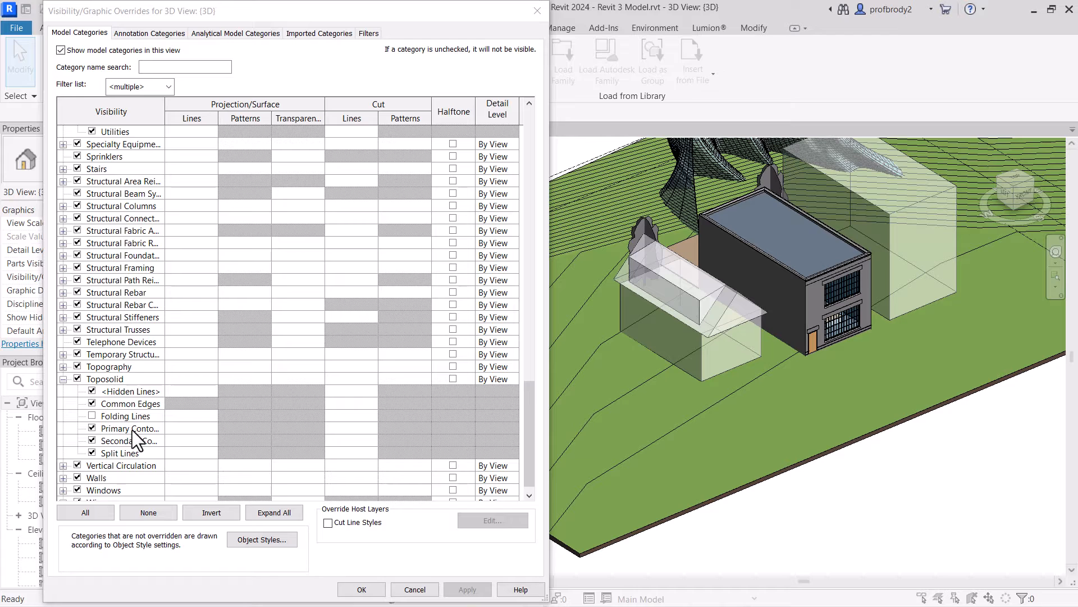
{"action": "left_click", "coordinate": [92, 428]}
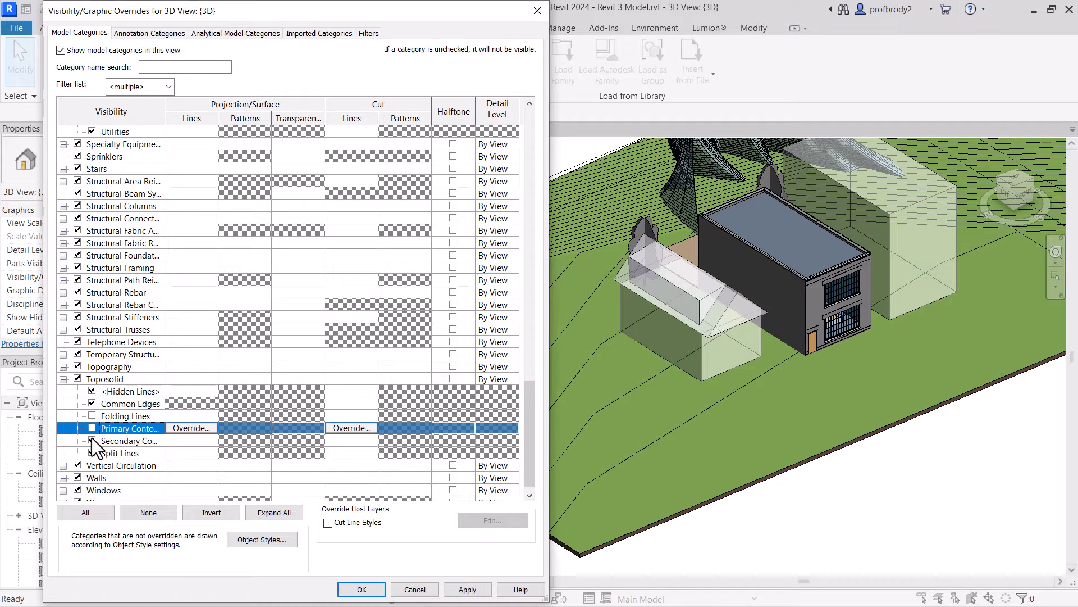
{"action": "left_click", "coordinate": [92, 441]}
{"action": "left_click", "coordinate": [472, 592]}
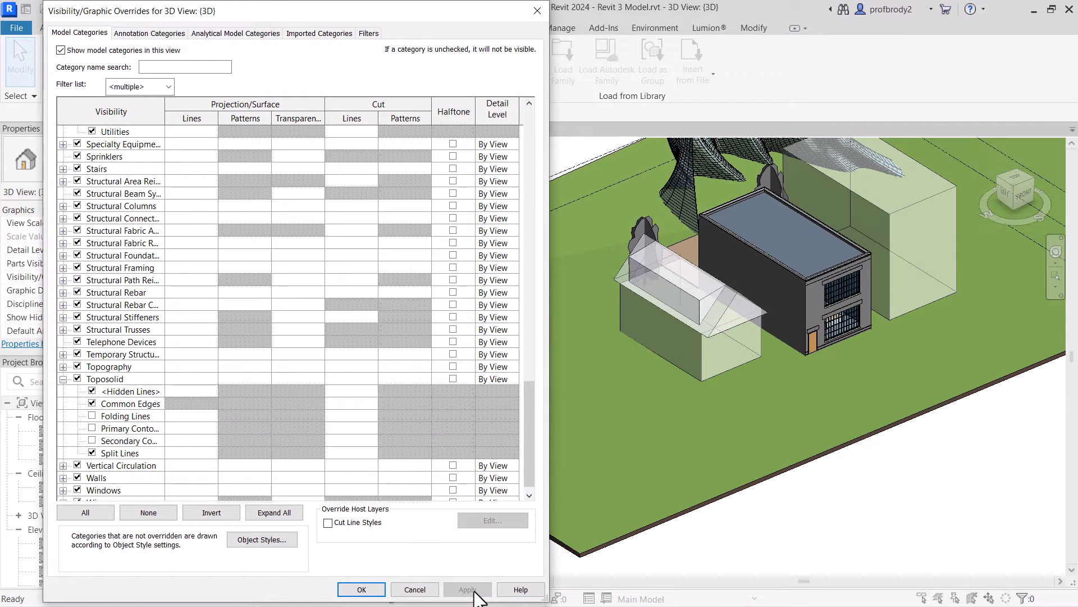
- Turn the toposolid's primary and secondary contours back on in the 3D view, apply, and close the overrides
{"action": "left_click", "coordinate": [92, 428]}
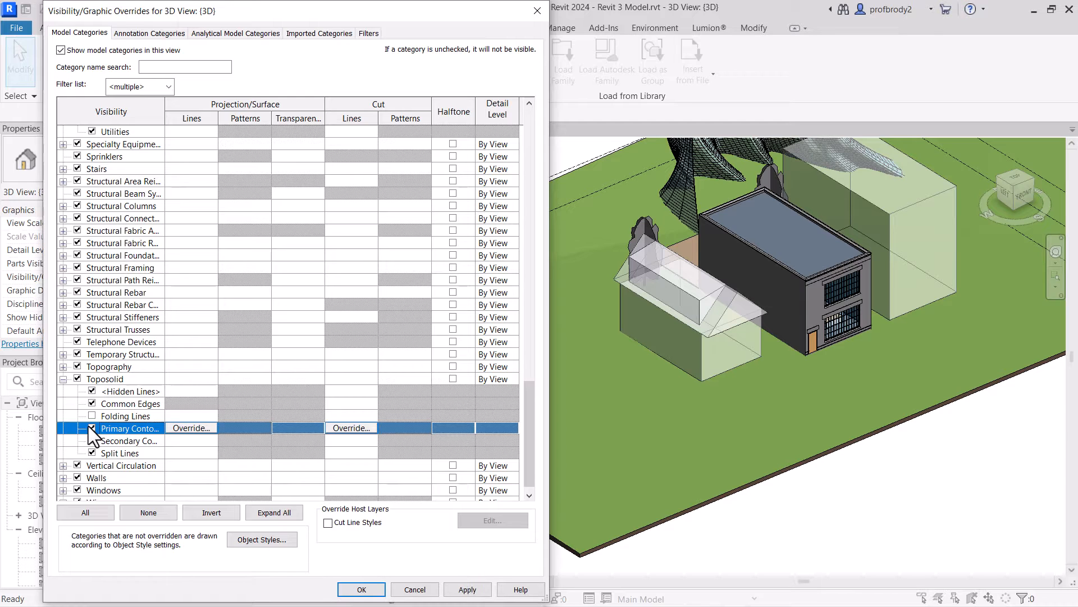
{"action": "left_click", "coordinate": [92, 440]}
{"action": "left_click", "coordinate": [467, 590]}
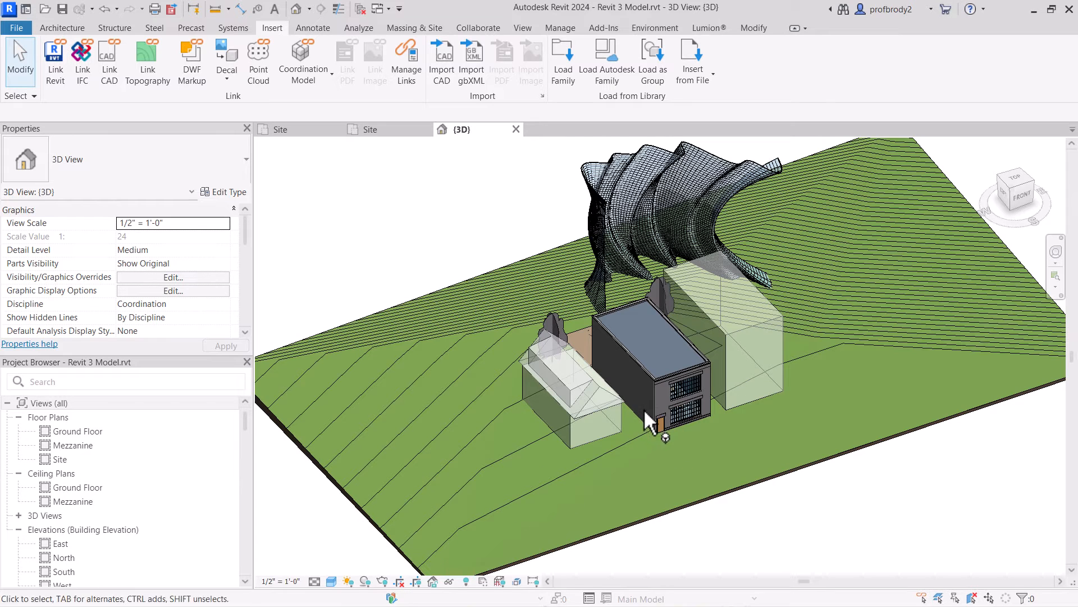
- From the top view, start a sub-division on the grassland toposolid and sketch a rectangle about 308' by 13' across the site in front of the buildings
{"action": "scroll", "coordinate": [561, 382], "scroll_direction": "down", "scroll_amount": 2}
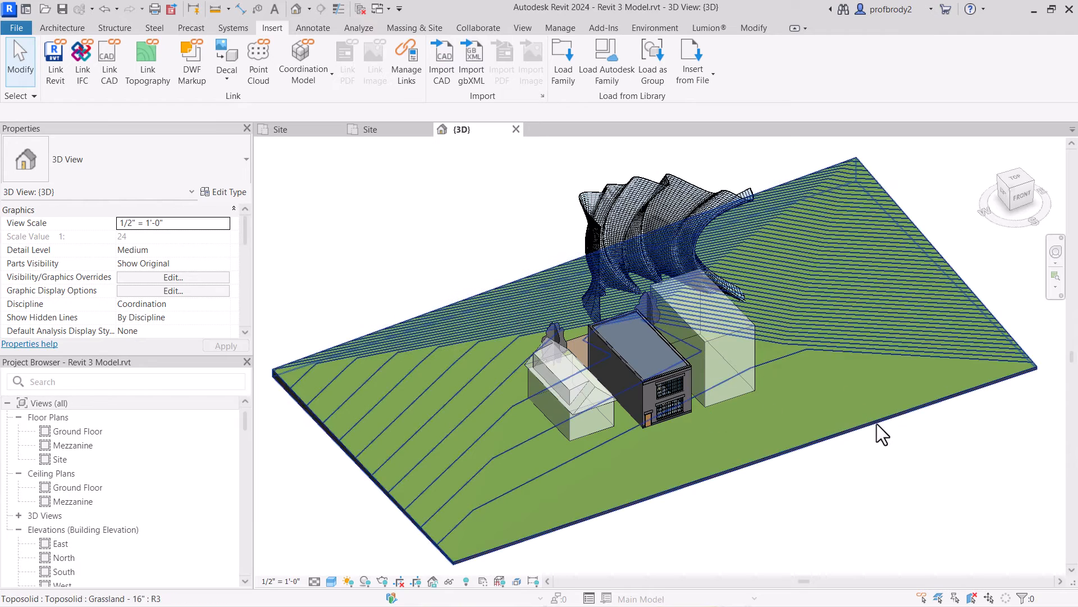
{"action": "left_click", "coordinate": [874, 423]}
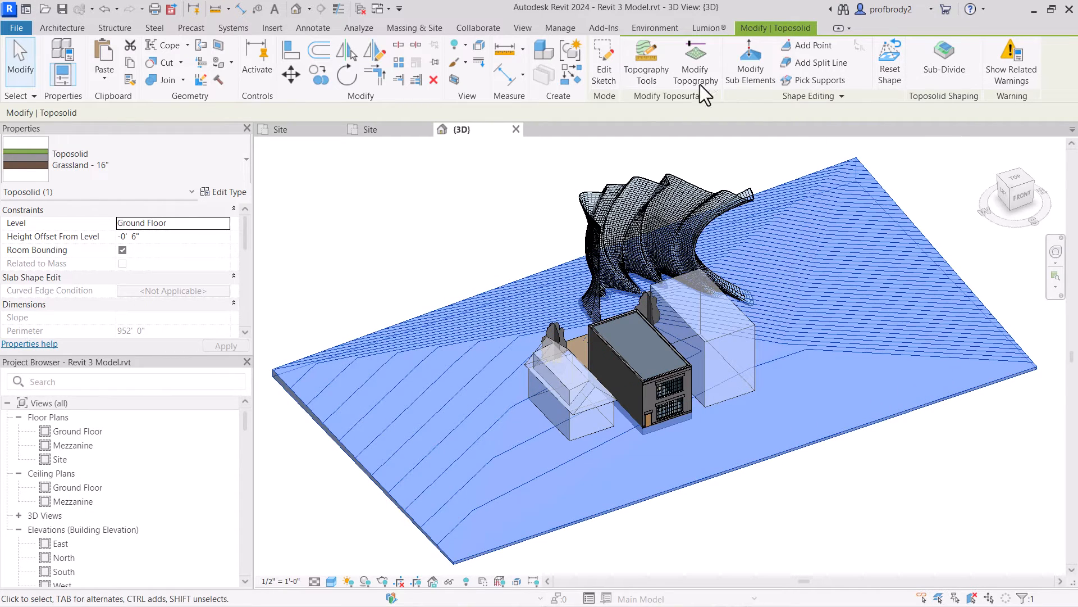
{"action": "left_click", "coordinate": [1015, 180]}
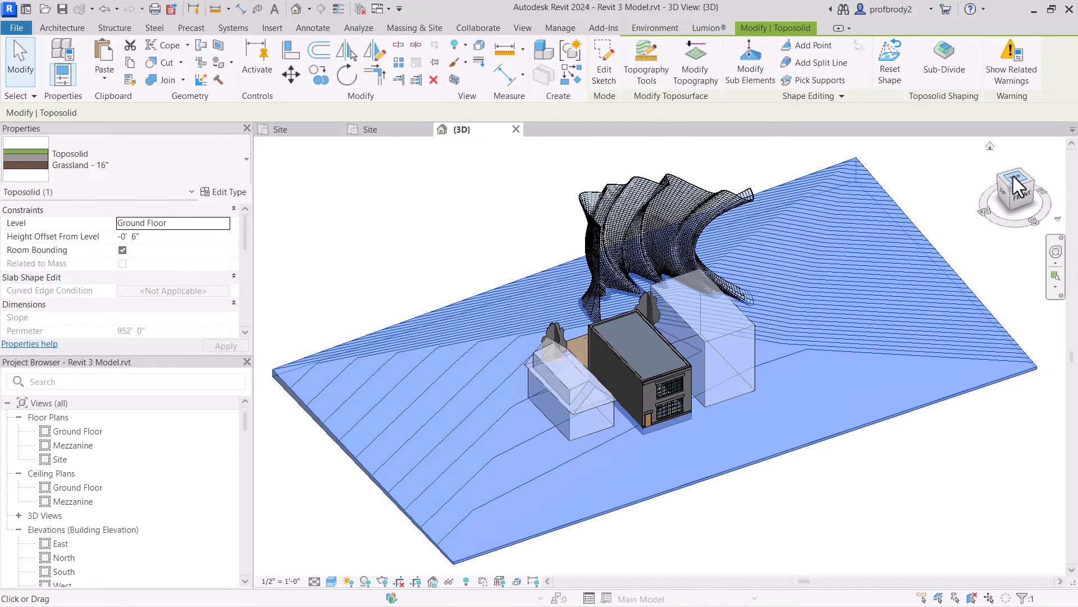
{"action": "scroll", "coordinate": [707, 414], "scroll_direction": "up", "scroll_amount": 3}
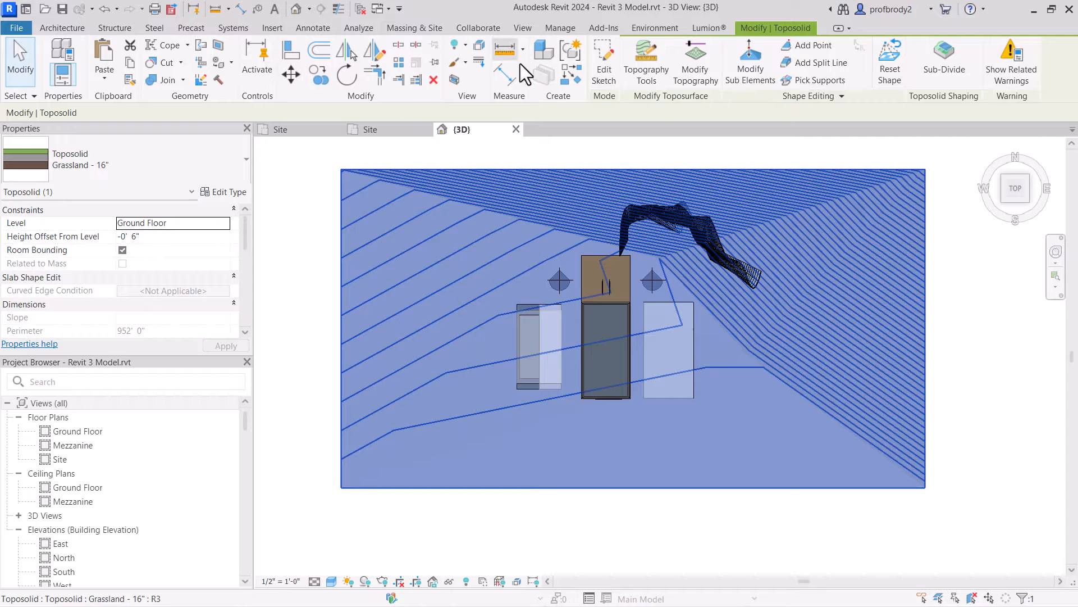
{"action": "left_click", "coordinate": [946, 63]}
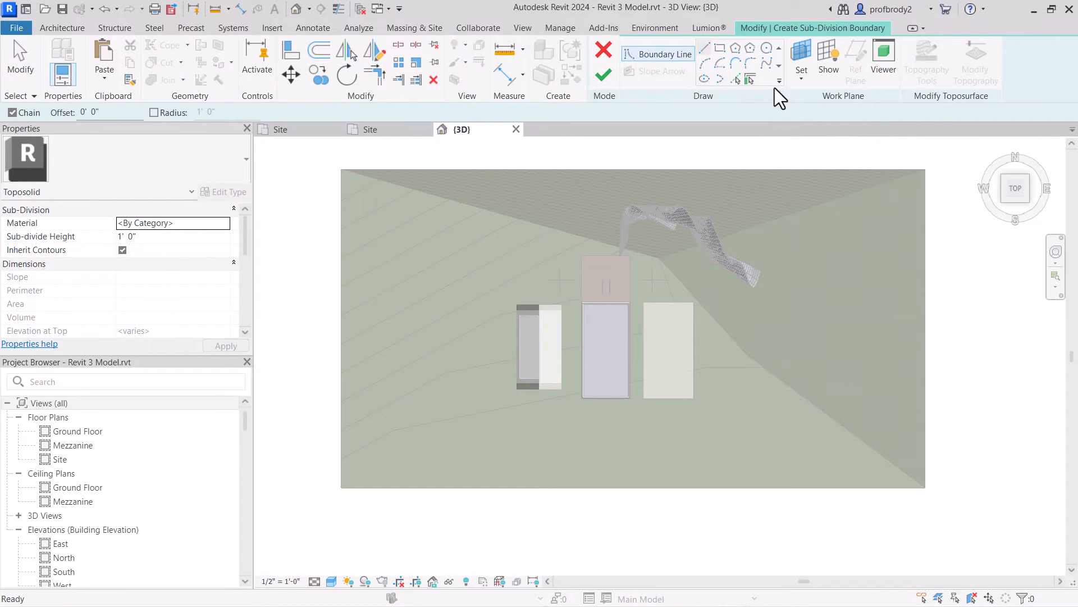
{"action": "left_click", "coordinate": [720, 48]}
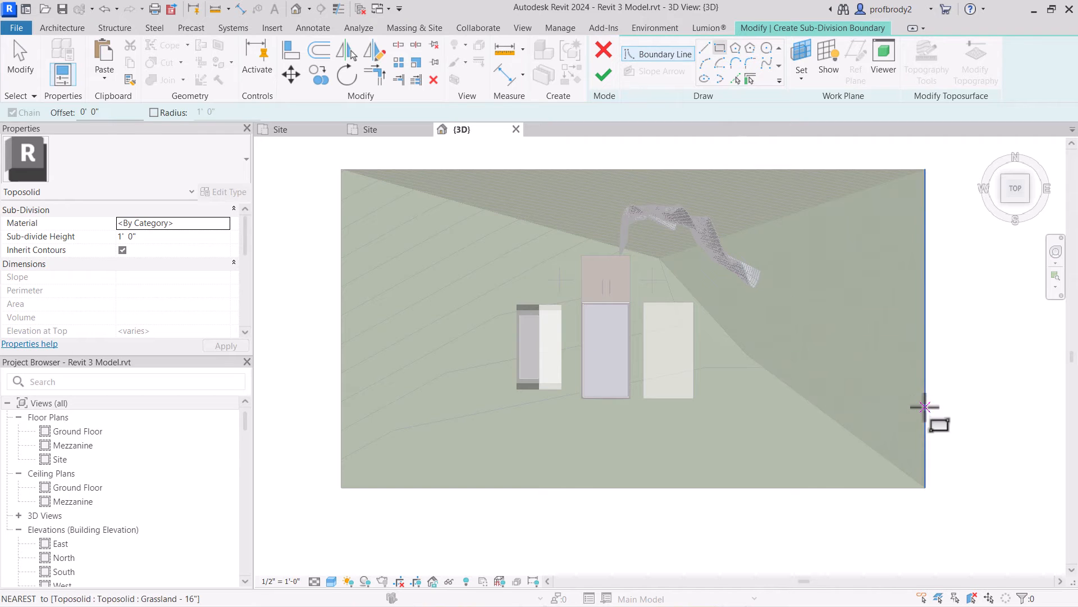
{"action": "left_click", "coordinate": [926, 404]}
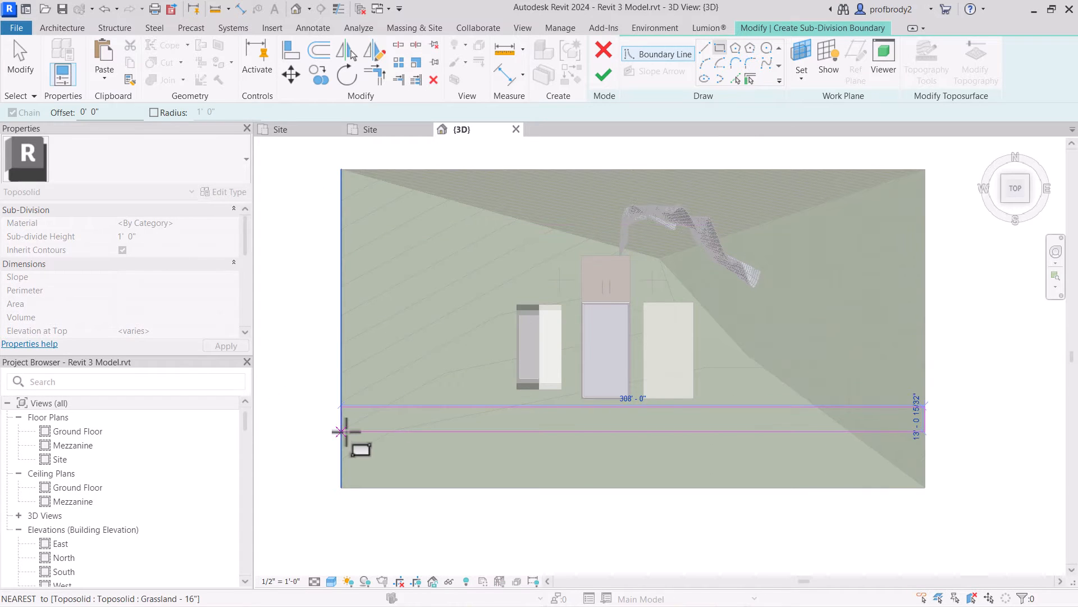
{"action": "left_click", "coordinate": [341, 432]}
- Move the sub-division boundary's building-side edge to the main building's front face, and set the strip's width to 8'
{"action": "left_click", "coordinate": [21, 56]}
{"action": "scroll", "coordinate": [600, 412], "scroll_direction": "up", "scroll_amount": 2}
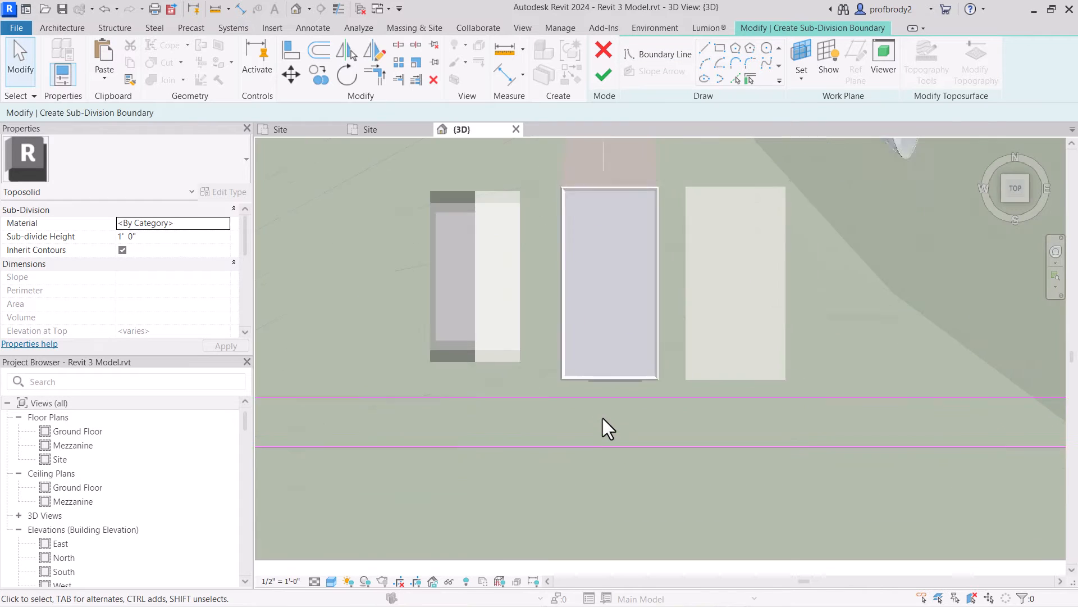
{"action": "scroll", "coordinate": [602, 418], "scroll_direction": "up", "scroll_amount": 1}
{"action": "mouse_move", "coordinate": [599, 391]}
{"action": "left_mouse_down"}
{"action": "mouse_move", "coordinate": [587, 363]}
{"action": "mouse_move", "coordinate": [584, 372]}
{"action": "left_mouse_up"}
{"action": "scroll", "coordinate": [578, 426], "scroll_direction": "down", "scroll_amount": 4}
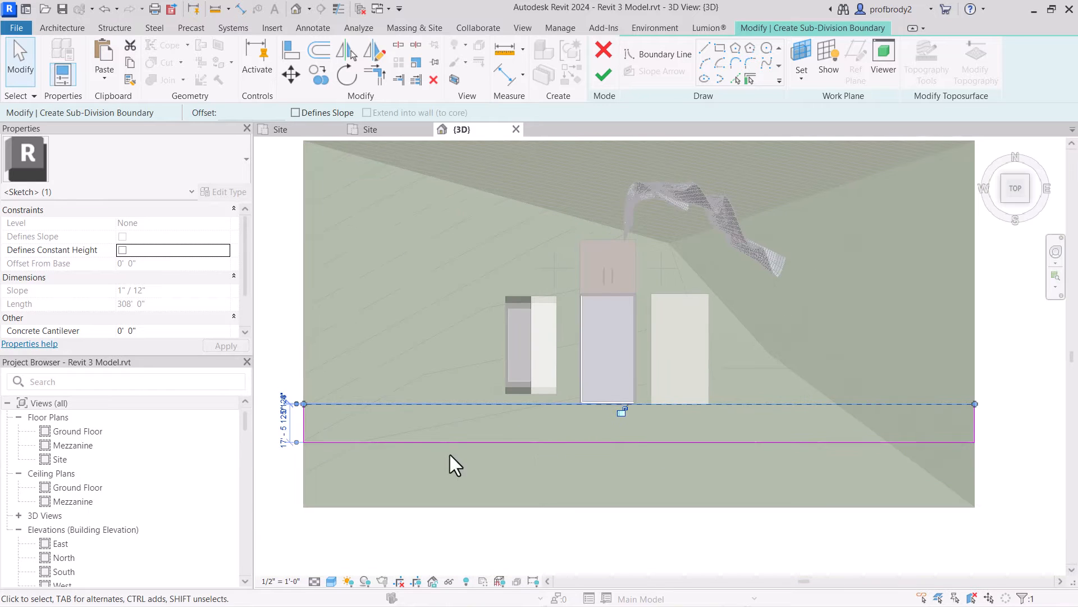
{"action": "left_click", "coordinate": [280, 438]}
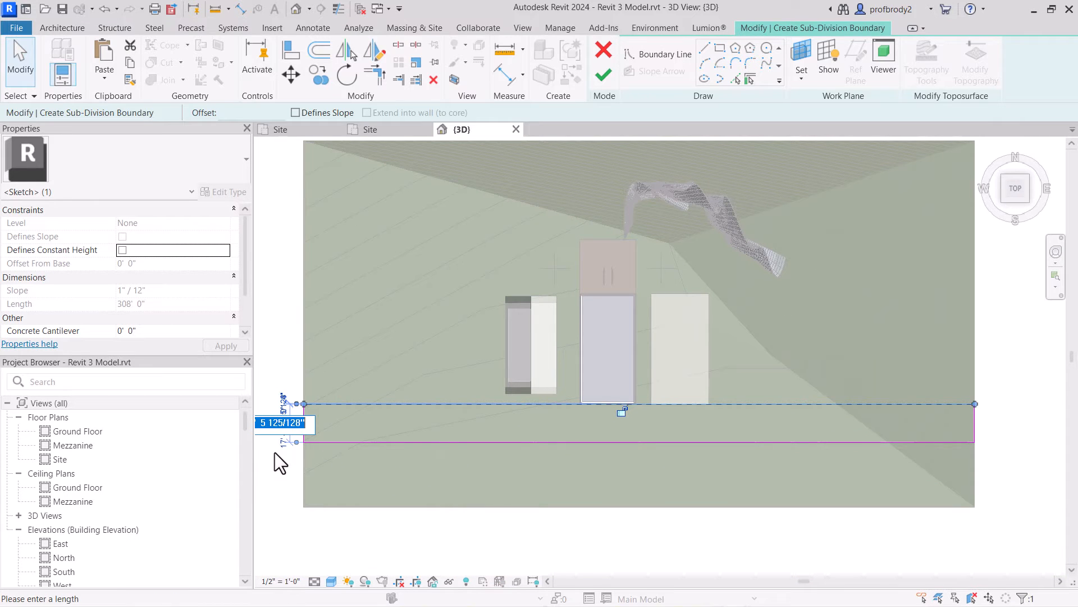
{"action": "type", "text": "8"}
{"action": "key", "text": "Return"}
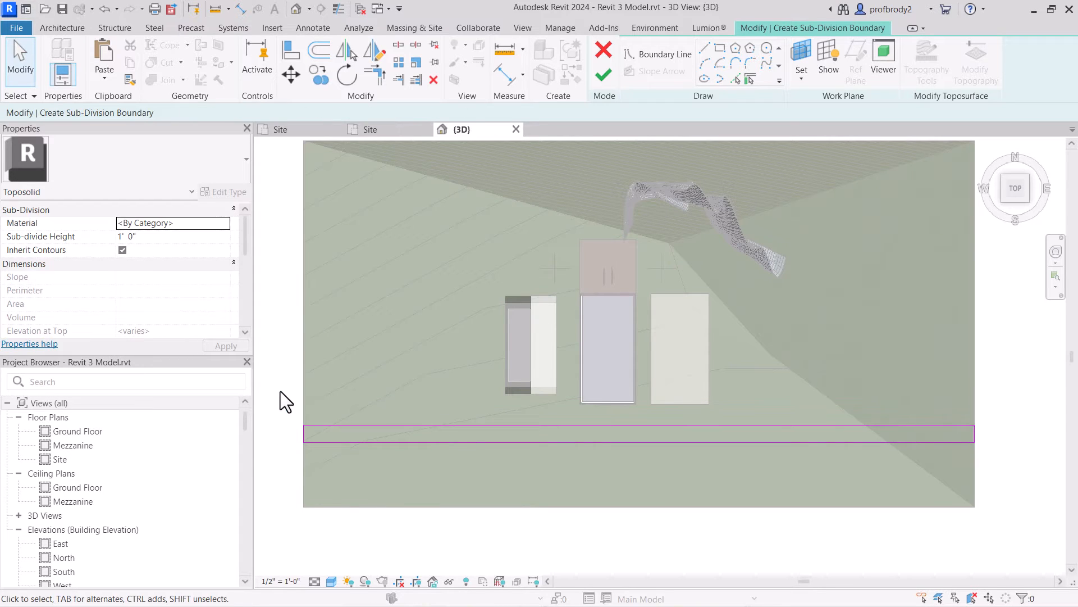
- Move the whole sub-division boundary up against the main building's front face, finish the sketch, and dismiss the save reminder
{"action": "left_click_drag", "start_coordinate": [281, 391], "coordinate": [996, 470]}
{"action": "scroll", "coordinate": [530, 424], "scroll_direction": "up", "scroll_amount": 4}
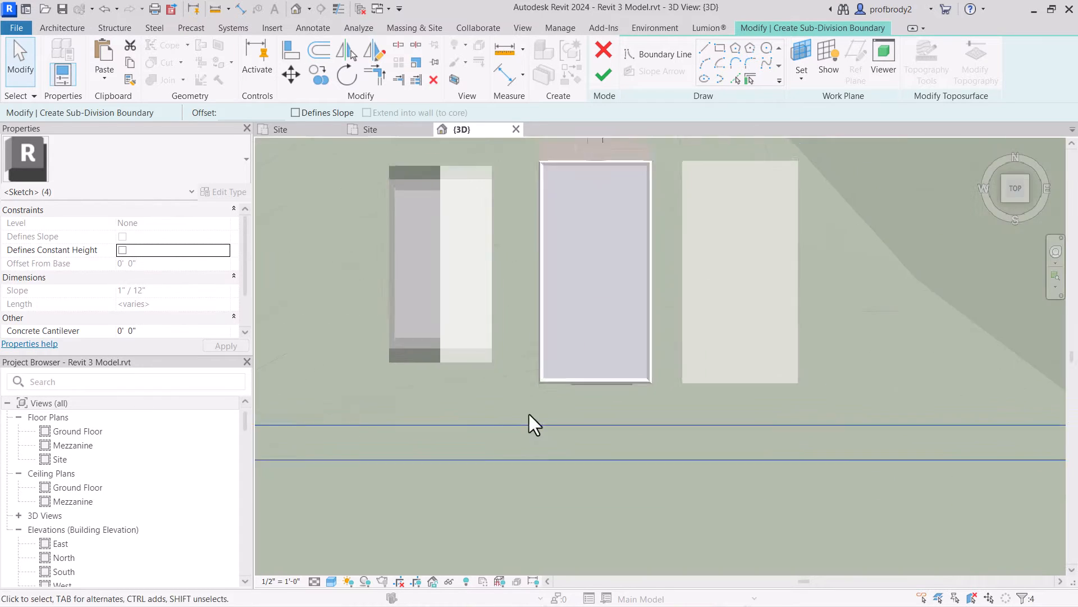
{"action": "left_click_drag", "start_coordinate": [590, 426], "coordinate": [587, 386]}
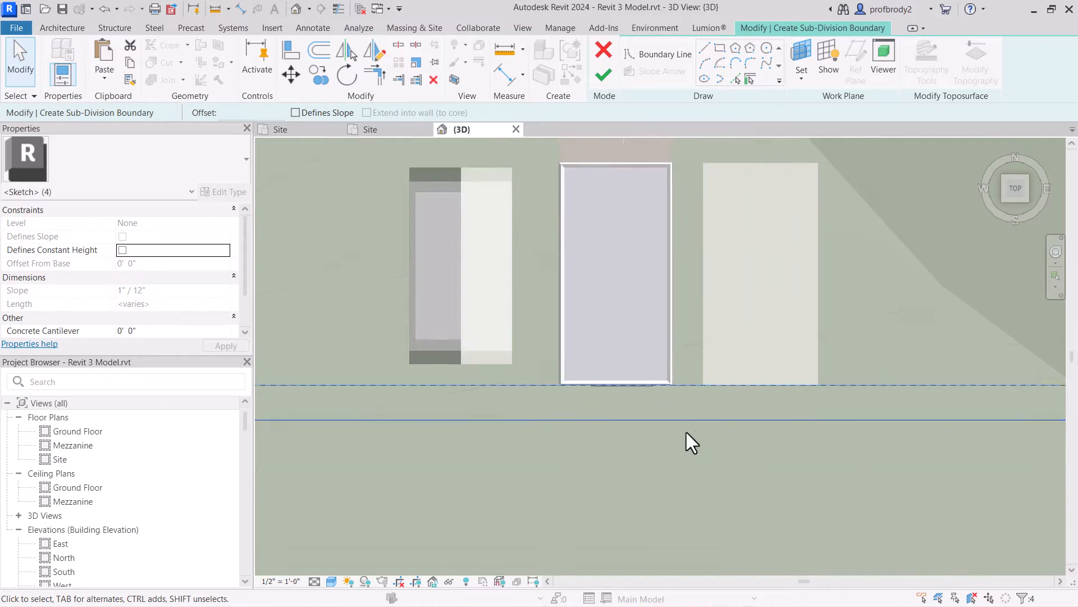
{"action": "scroll", "coordinate": [690, 441], "scroll_direction": "down", "scroll_amount": 5}
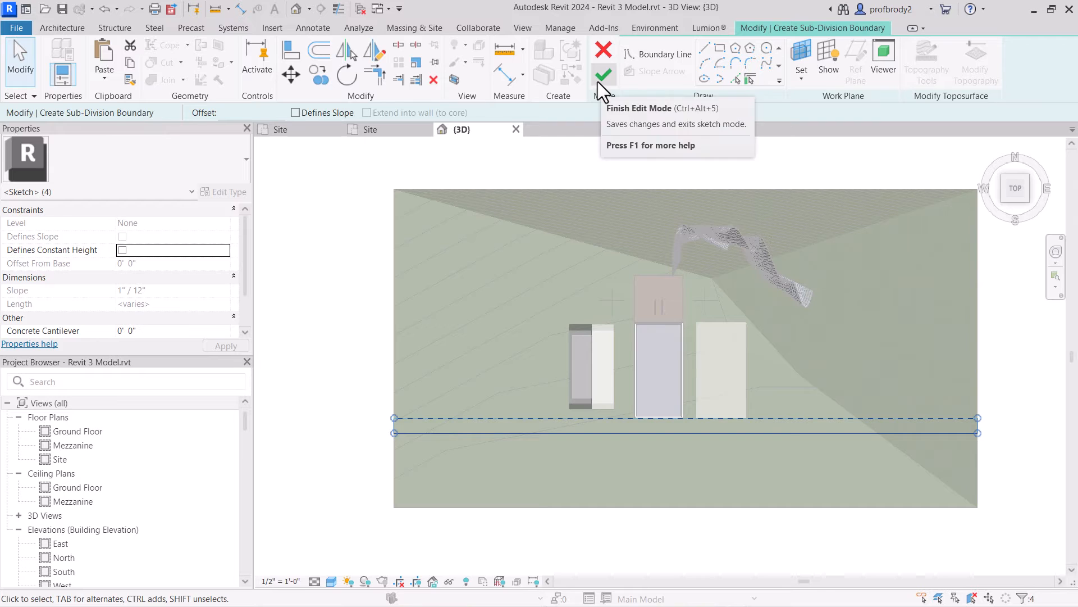
{"action": "left_click", "coordinate": [599, 81]}
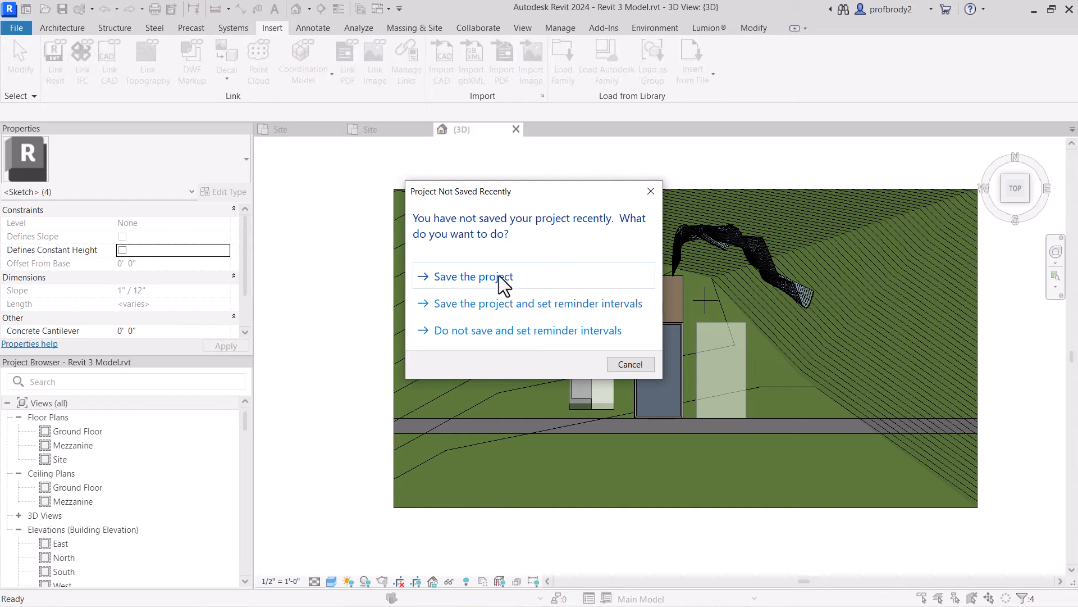
{"action": "key", "text": "Escape"}
- Examine how thick the new sub-division strip is where its end meets the edge of the grassland toposolid
{"action": "left_click", "coordinate": [465, 390]}
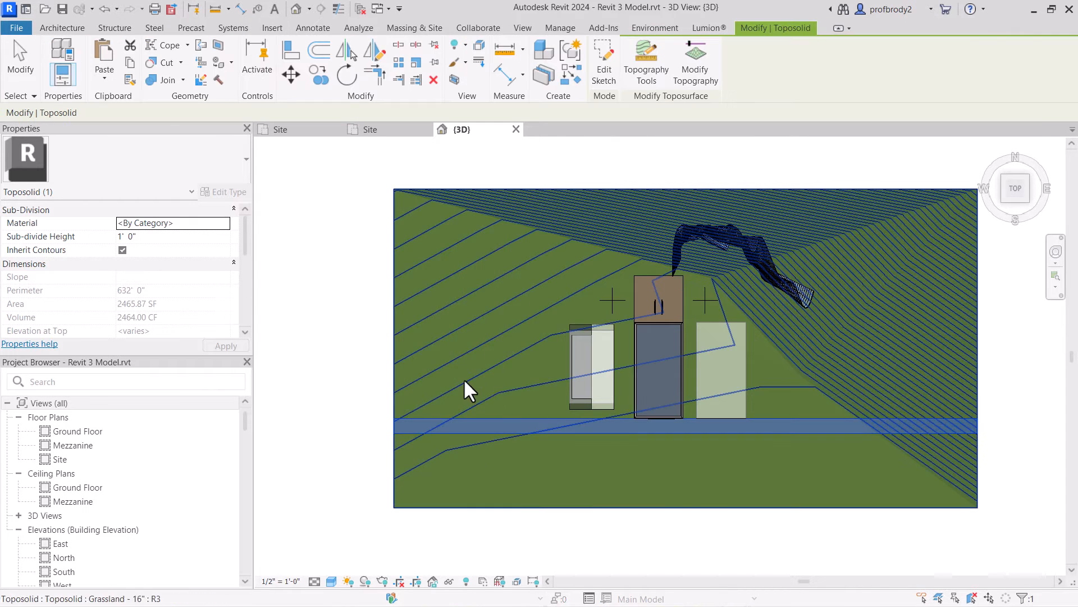
{"action": "middle_click_drag", "start_coordinate": [465, 390], "coordinate": [562, 314], "text": "shift"}
{"action": "middle_click_drag", "start_coordinate": [543, 411], "coordinate": [598, 291]}
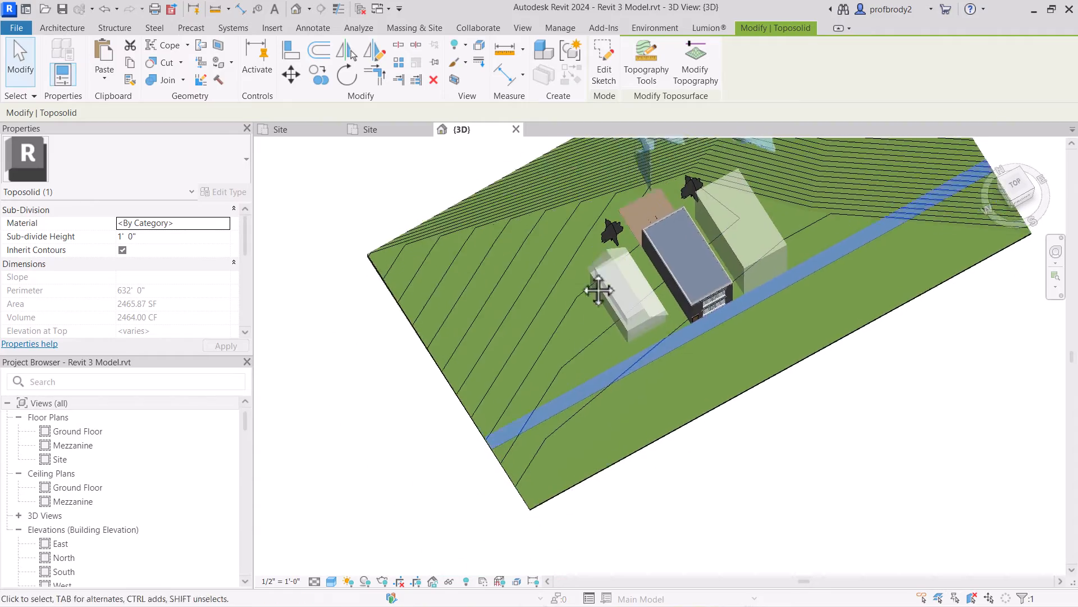
{"action": "scroll", "coordinate": [531, 381], "scroll_direction": "up", "scroll_amount": 1}
{"action": "scroll", "coordinate": [487, 465], "scroll_direction": "up", "scroll_amount": 5}
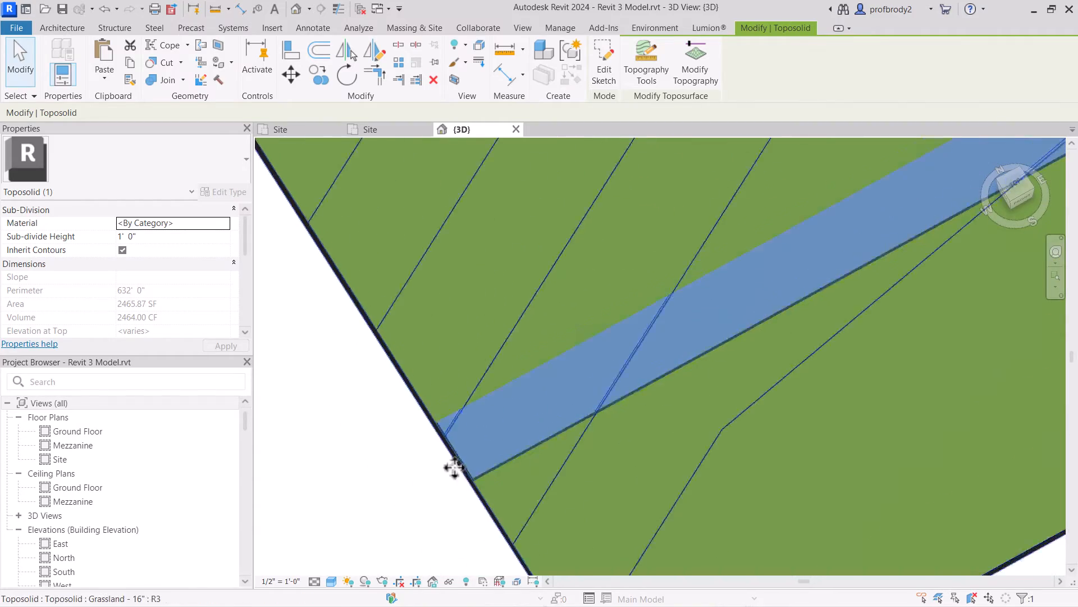
{"action": "scroll", "coordinate": [515, 397], "scroll_direction": "down", "scroll_amount": 1}
{"action": "middle_click_drag", "start_coordinate": [649, 471], "coordinate": [621, 305]}
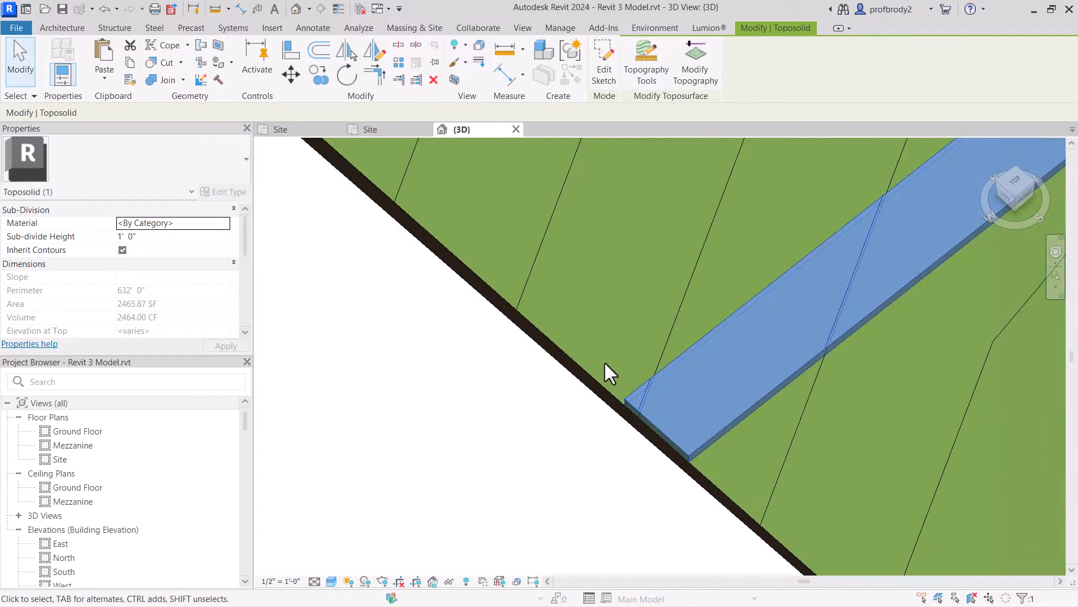
{"action": "scroll", "coordinate": [620, 402], "scroll_direction": "up", "scroll_amount": 2}
{"action": "left_click", "coordinate": [19, 72]}
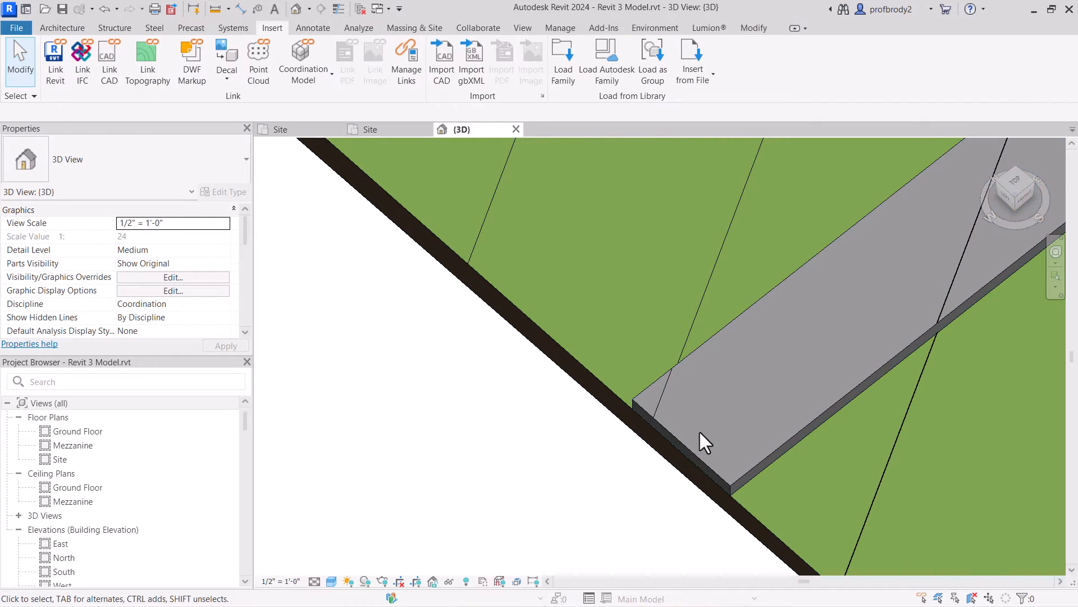
- Set the sub-divide height of the strip in front of the buildings to 0' 1"
{"action": "left_click", "coordinate": [706, 458]}
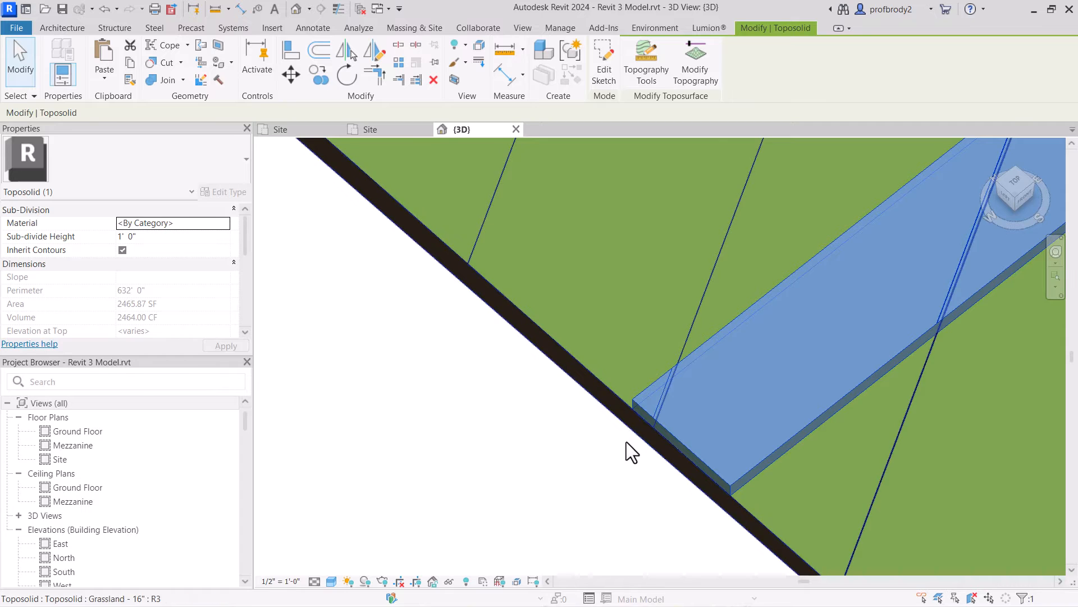
{"action": "left_click", "coordinate": [149, 237]}
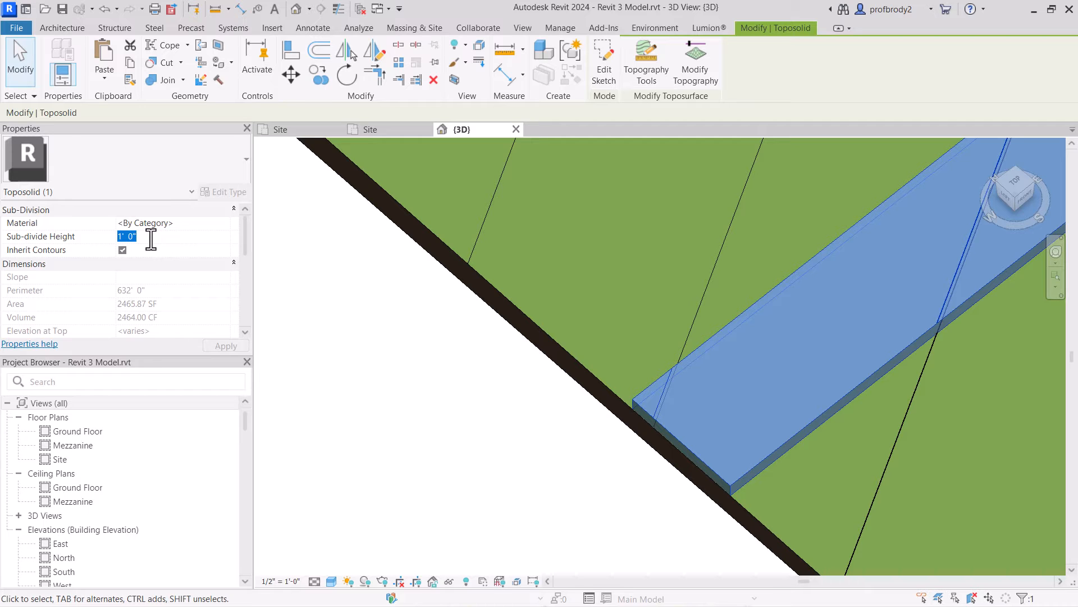
{"action": "type", "text": "1"}
{"action": "key", "text": "Return"}
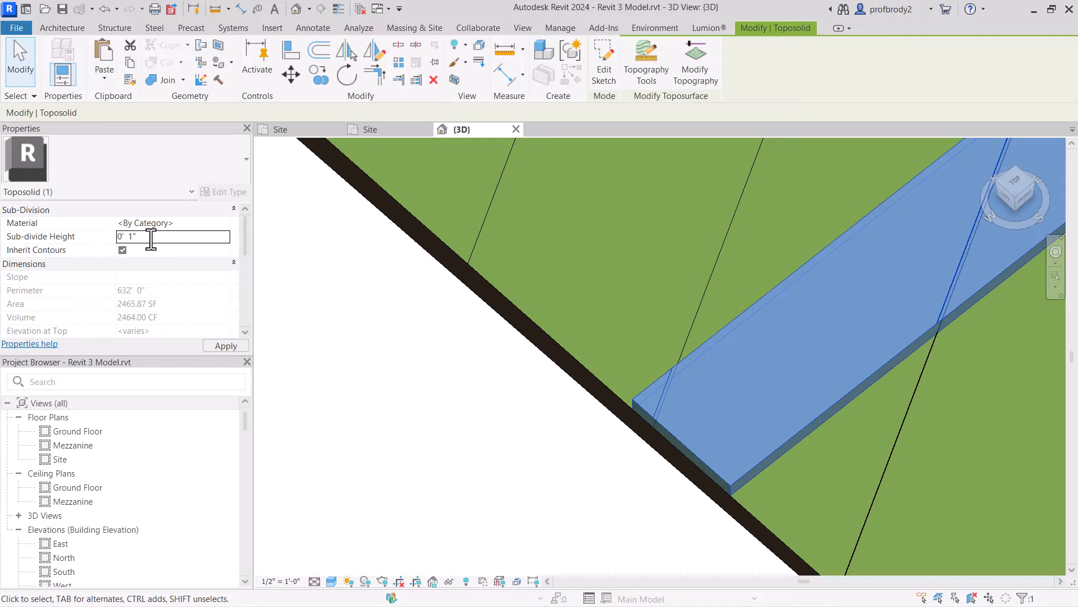
{"action": "left_click", "coordinate": [556, 468]}
{"action": "scroll", "coordinate": [682, 495], "scroll_direction": "up", "scroll_amount": 4}
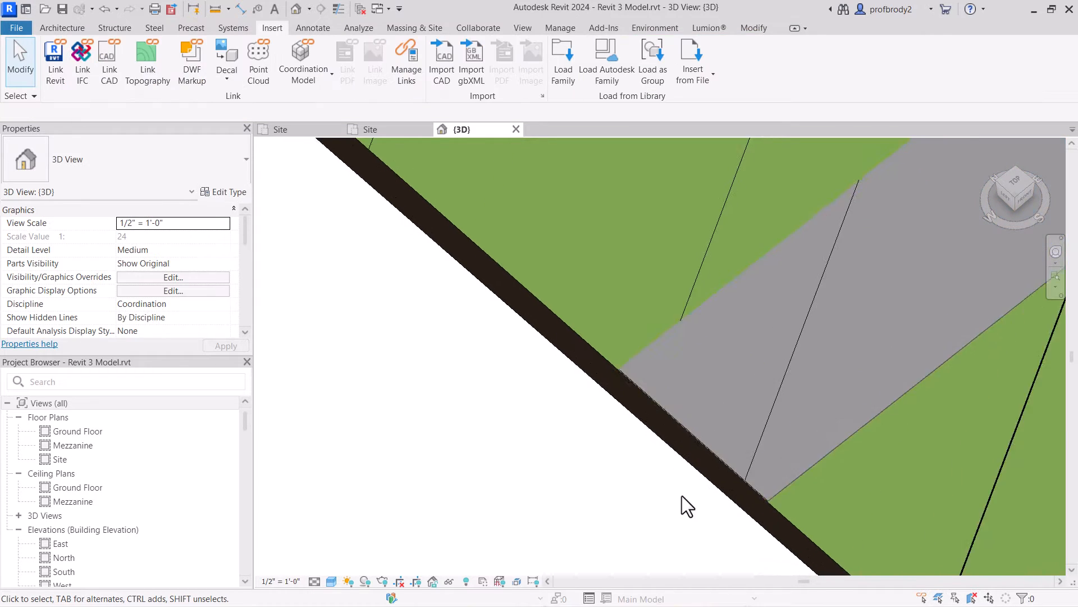
- Set the sub-divide height of the sidewalk strip in front of the buildings to 0' 4"
{"action": "scroll", "coordinate": [709, 505], "scroll_direction": "down", "scroll_amount": 2}
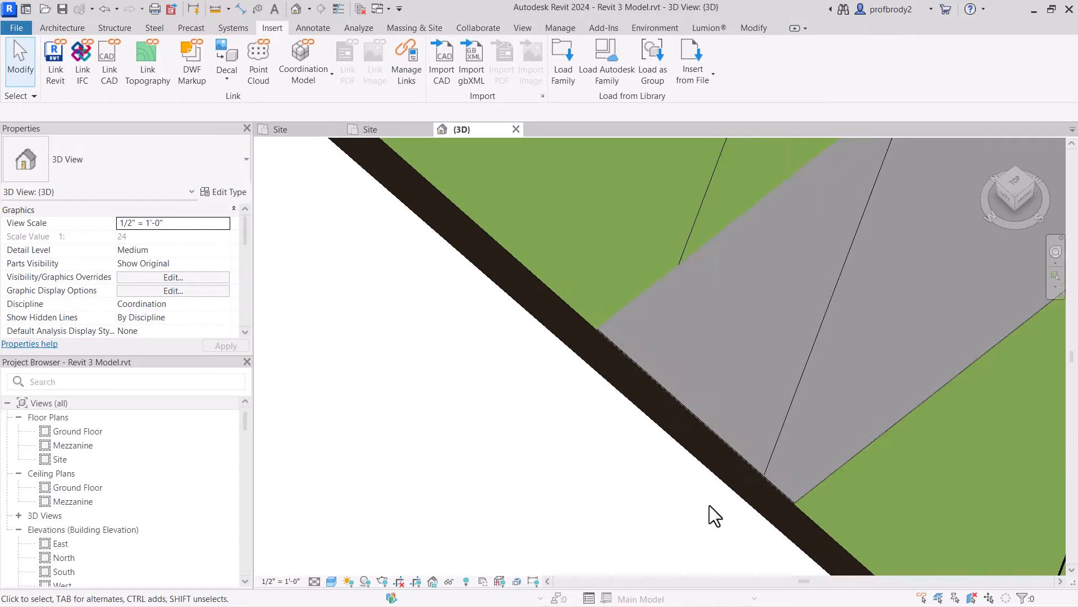
{"action": "left_click", "coordinate": [782, 494]}
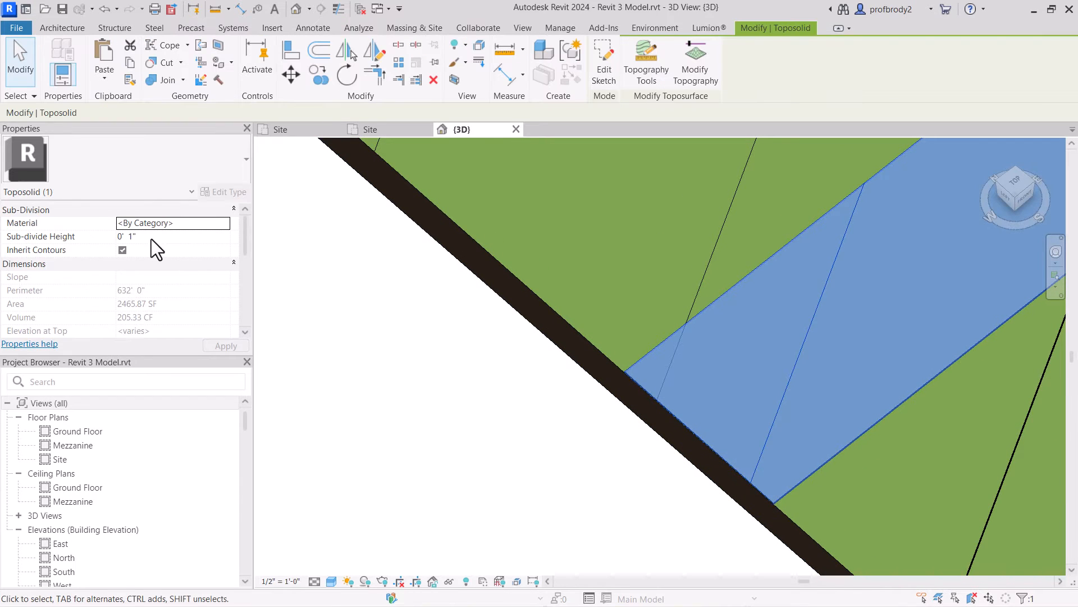
{"action": "type", "text": "4"}
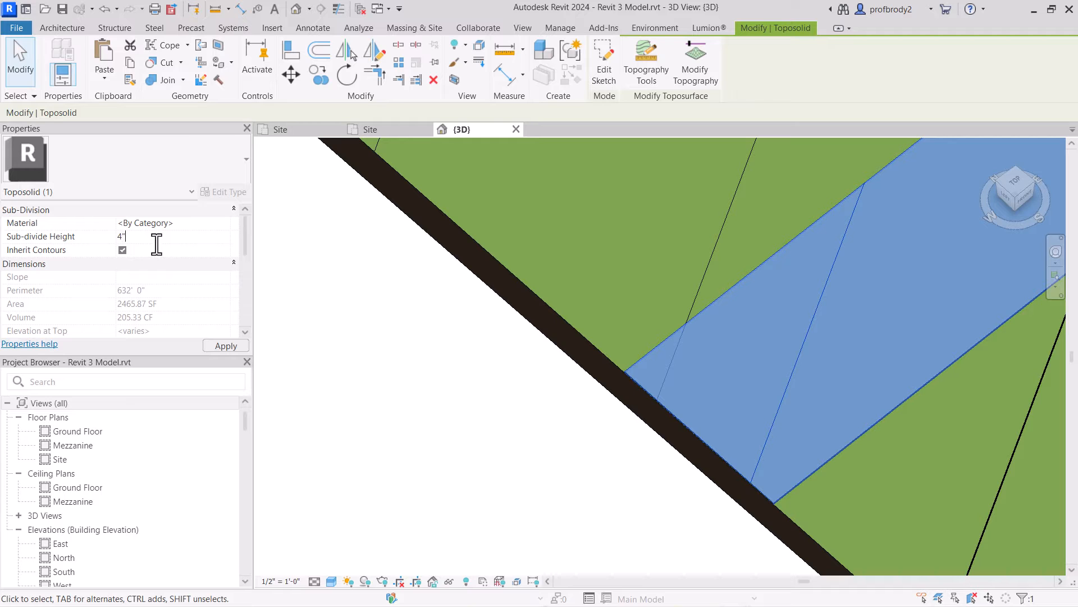
{"action": "key", "text": "Return"}
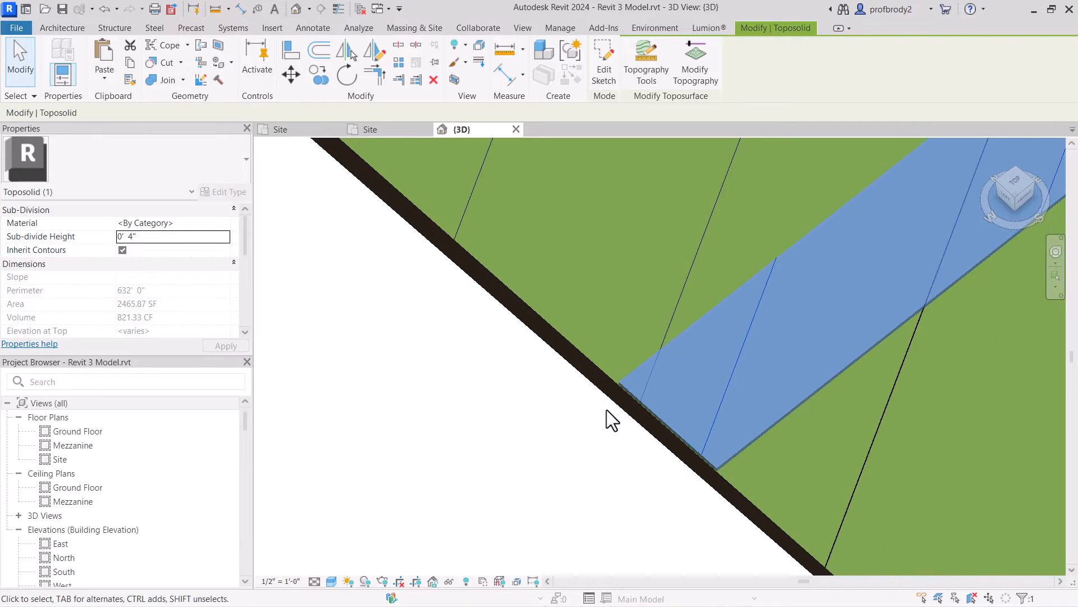
{"action": "scroll", "coordinate": [607, 410], "scroll_direction": "down", "scroll_amount": 3}
{"action": "middle_click_drag", "start_coordinate": [571, 396], "coordinate": [378, 308]}
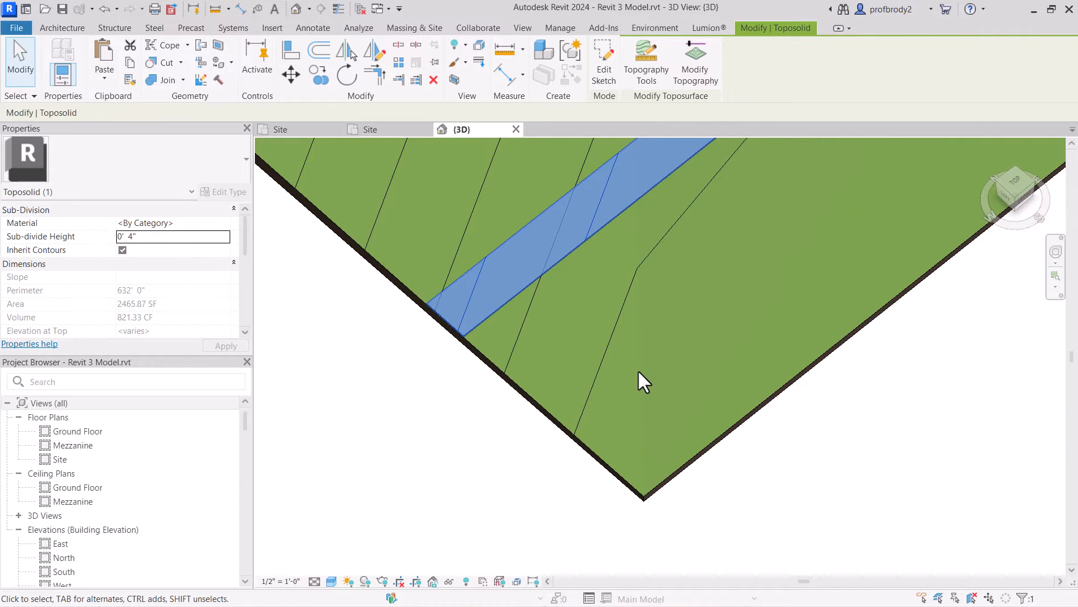
{"action": "middle_click_drag", "start_coordinate": [639, 372], "coordinate": [719, 389], "text": "shift"}
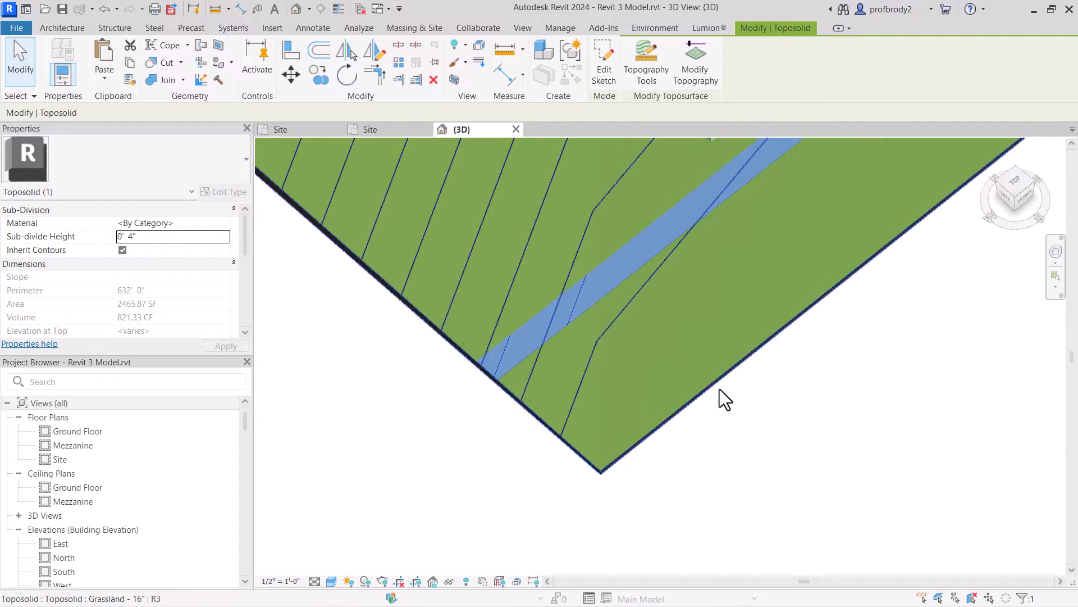
{"action": "middle_click_drag", "start_coordinate": [730, 309], "coordinate": [667, 376]}
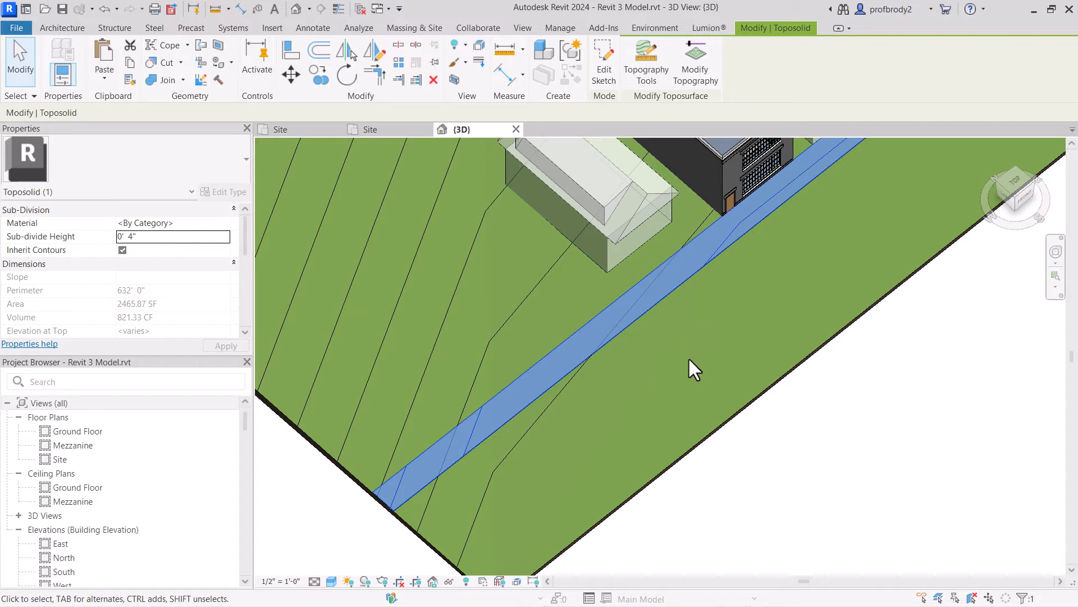
- Start a new sub-division on the grassland toposolid and draw a 308' boundary line along the sidewalk strip's outer edge, across the full site
{"action": "left_click", "coordinate": [811, 359]}
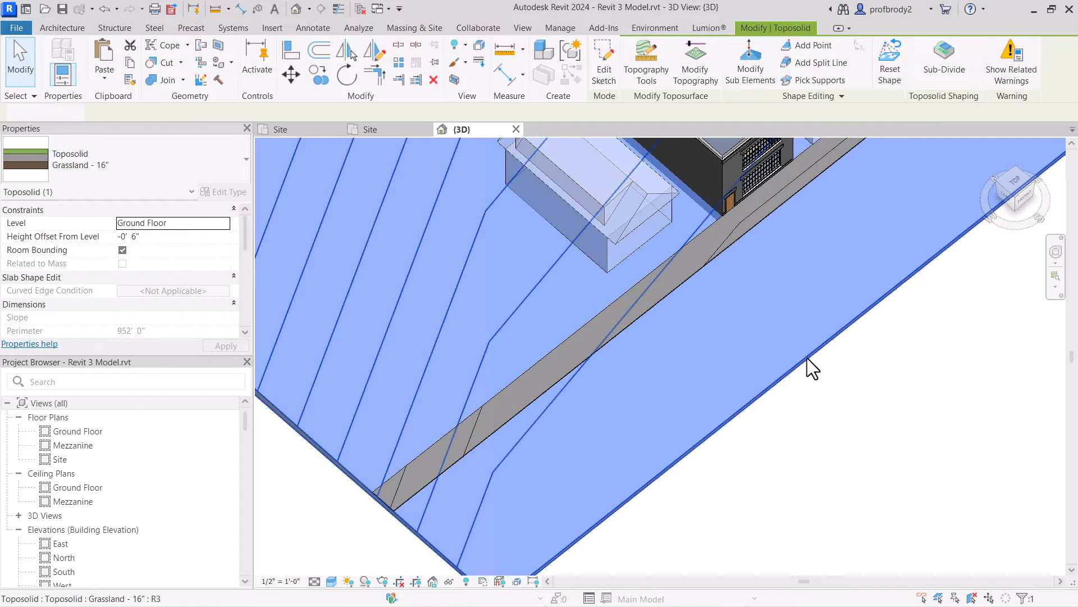
{"action": "middle_click_drag", "start_coordinate": [882, 244], "coordinate": [876, 303]}
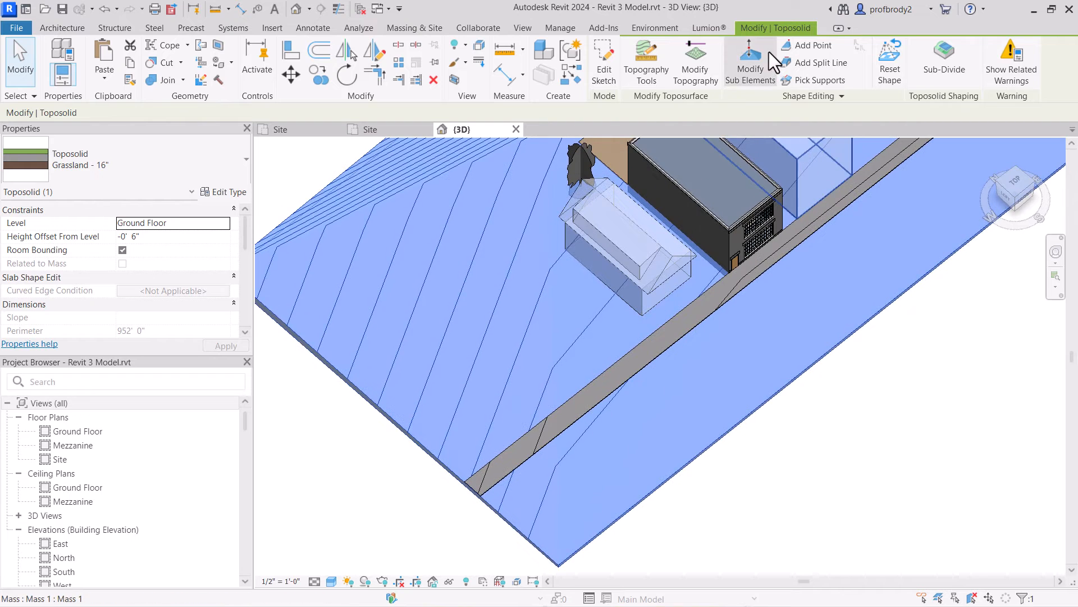
{"action": "left_click", "coordinate": [928, 62]}
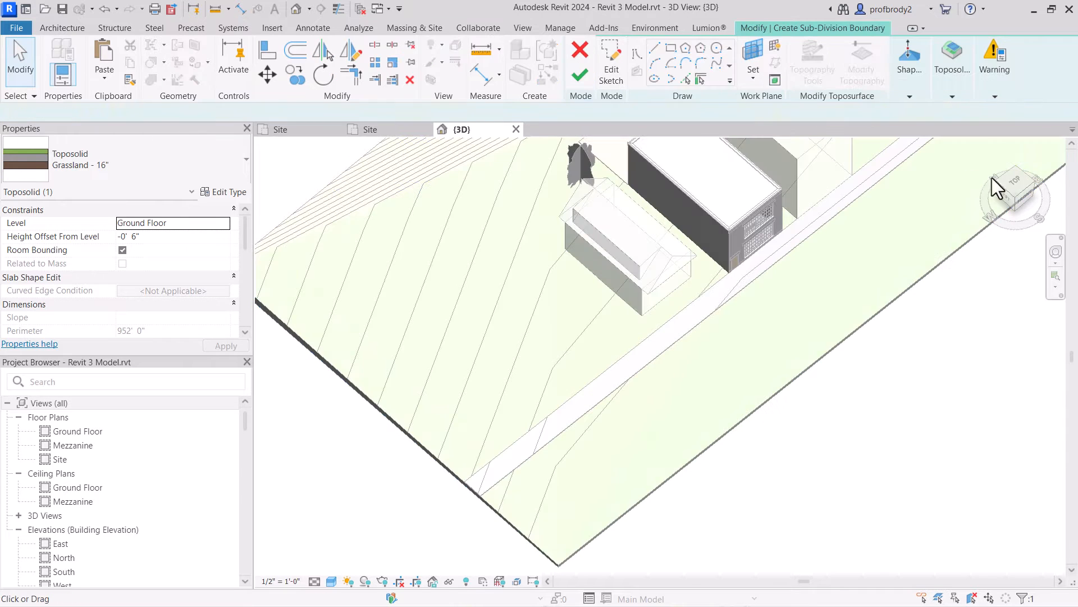
{"action": "left_click", "coordinate": [1015, 182]}
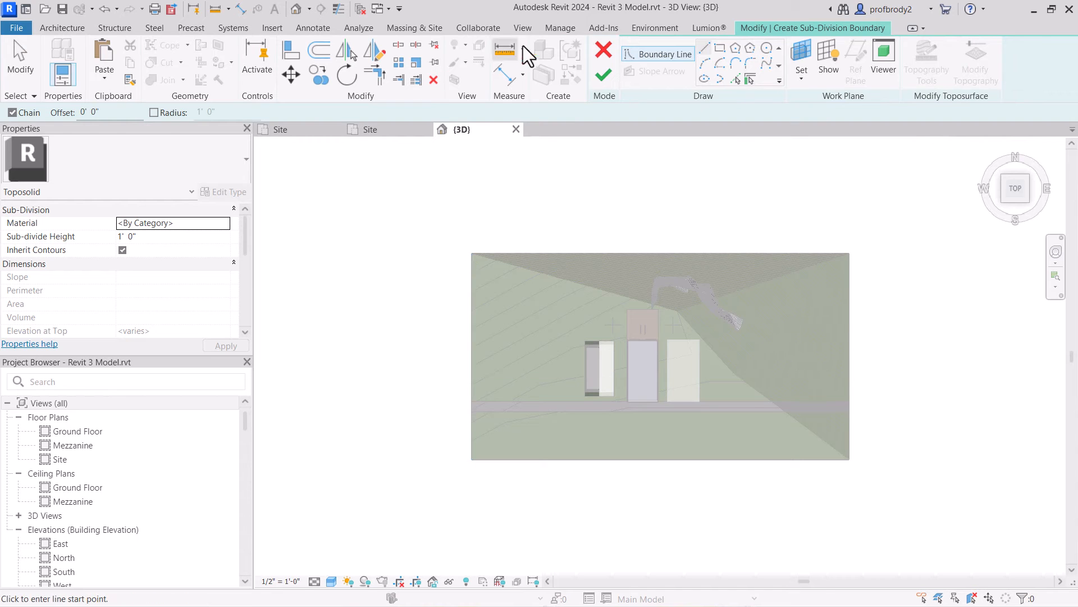
{"action": "left_click", "coordinate": [471, 411]}
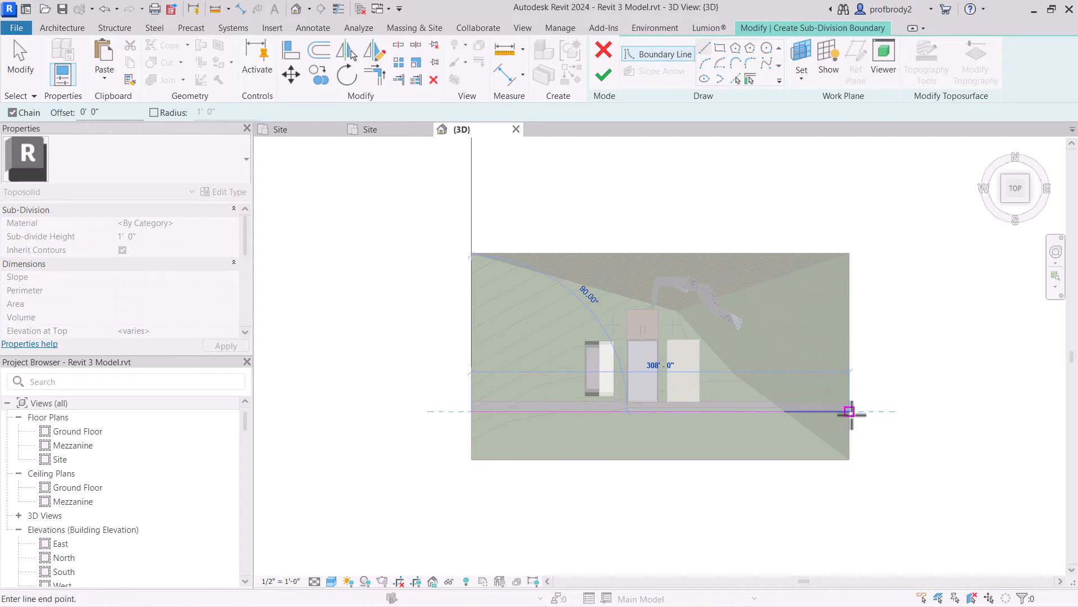
{"action": "left_click", "coordinate": [849, 411]}
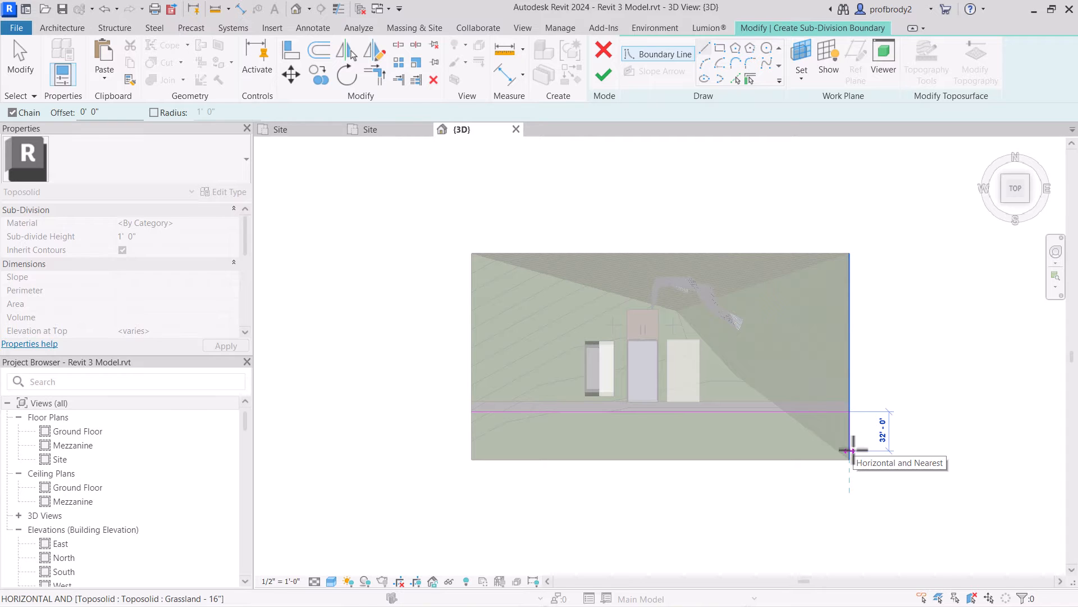
- Draw the road boundary's east side from the sidewalk along the toposolid's edge and set its length to 34'
{"action": "scroll", "coordinate": [849, 450], "scroll_direction": "up", "scroll_amount": 4}
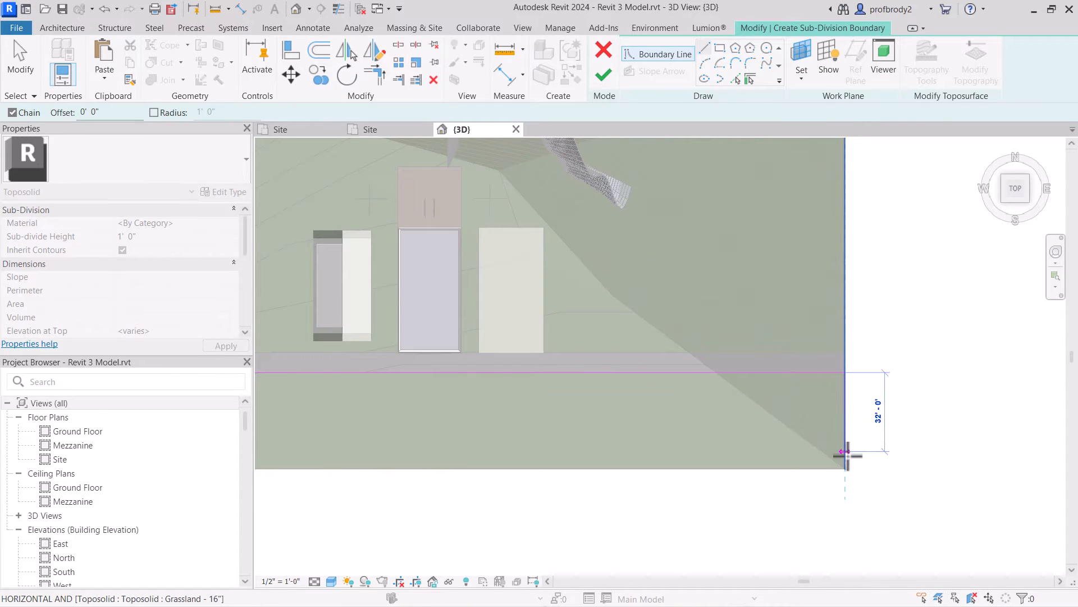
{"action": "left_click", "coordinate": [846, 453]}
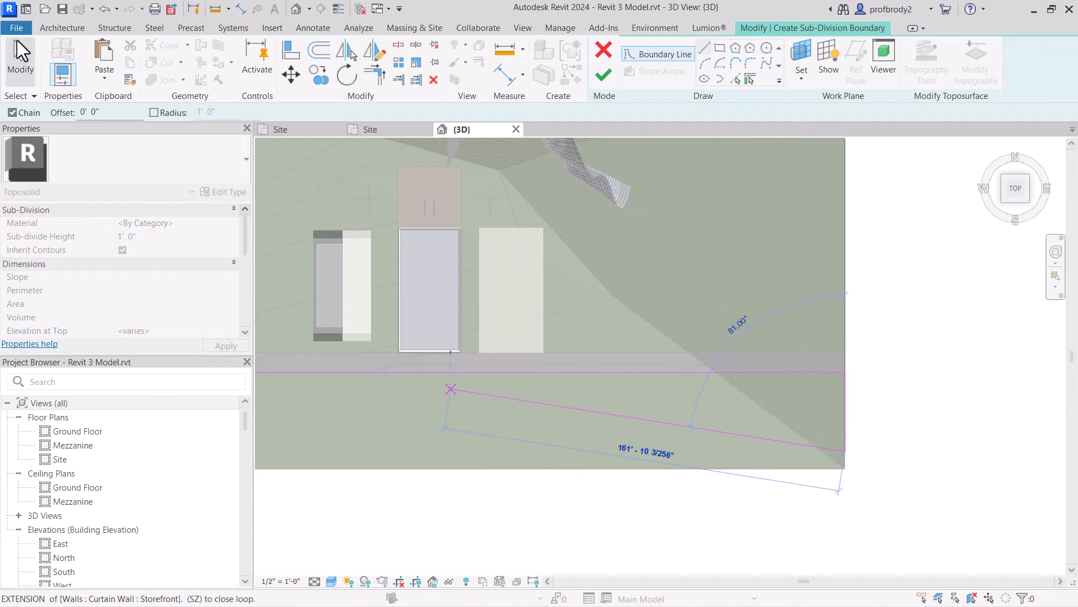
{"action": "left_click", "coordinate": [17, 40]}
{"action": "left_click", "coordinate": [846, 410]}
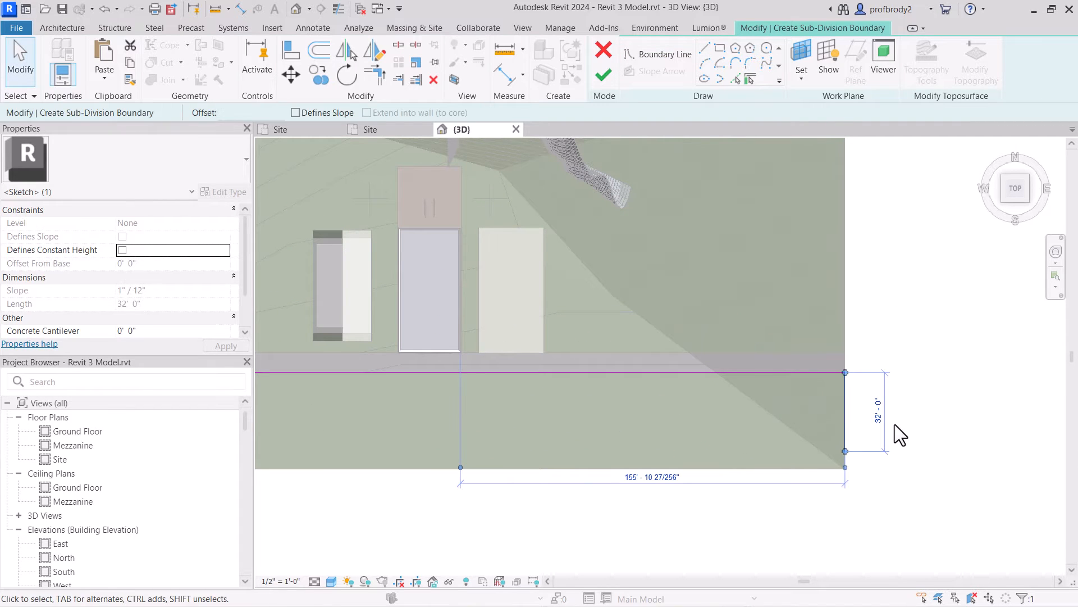
{"action": "left_click", "coordinate": [878, 418]}
{"action": "type", "text": "34"}
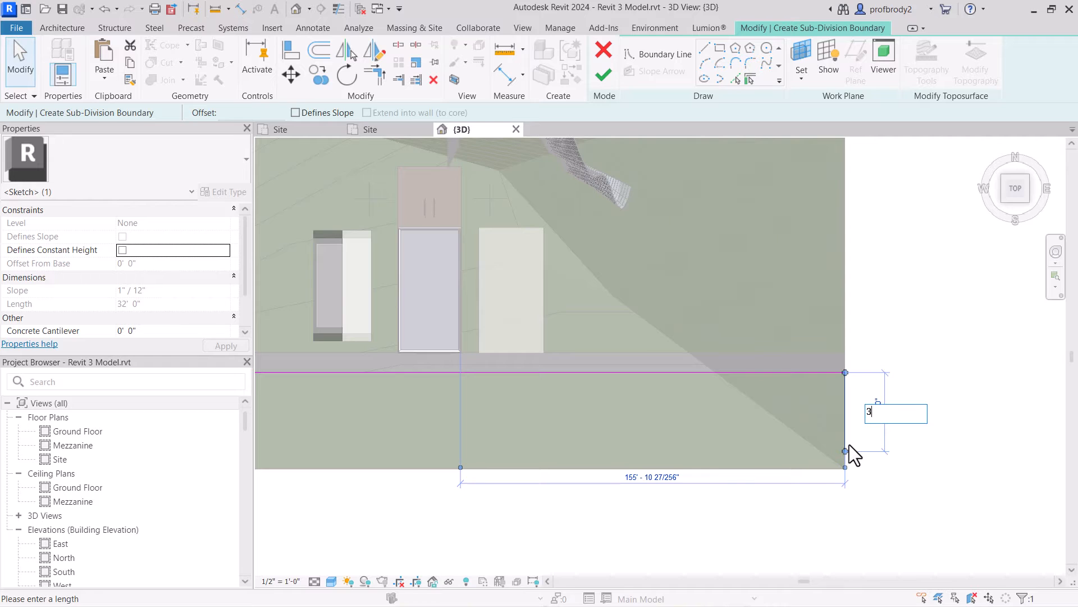
{"action": "key", "text": "Return"}
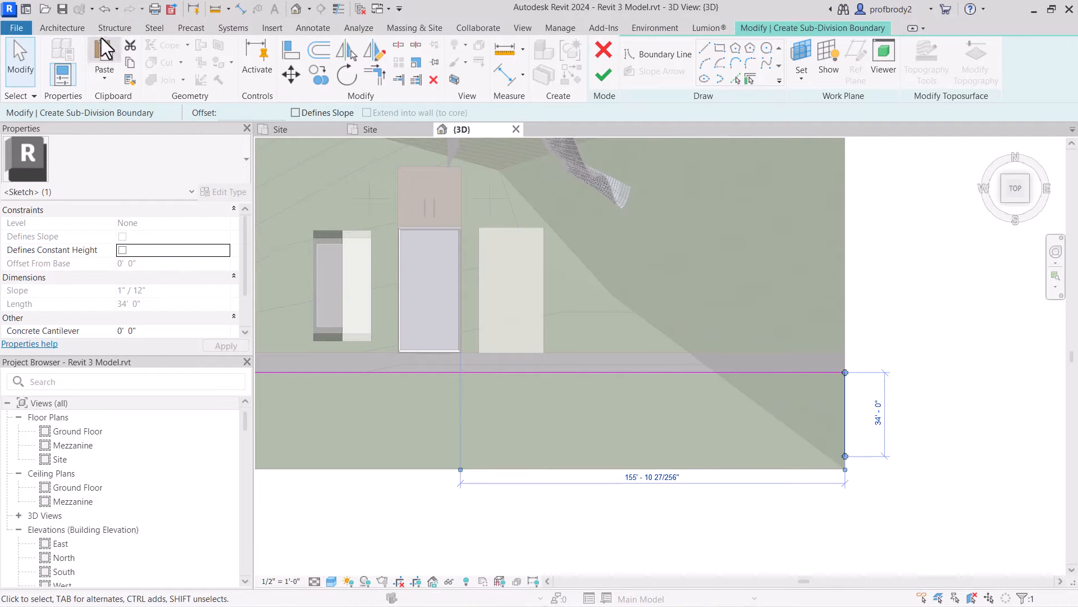
- Draw the road boundary's 308' outer edge and its west side to close the rectangle, and finish the sub-division sketch
{"action": "left_click", "coordinate": [688, 59]}
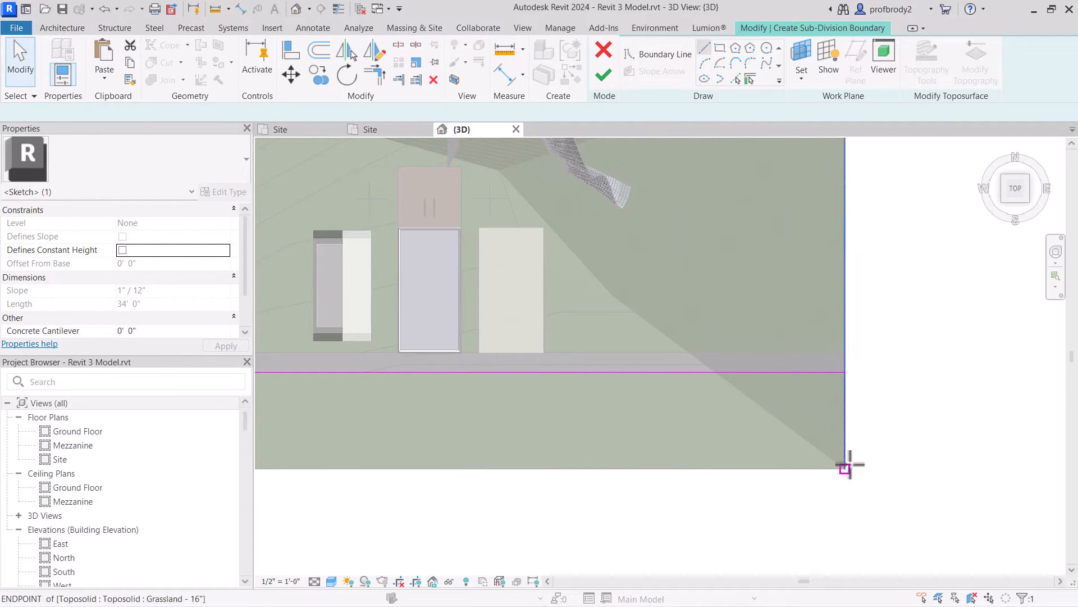
{"action": "left_click", "coordinate": [840, 449]}
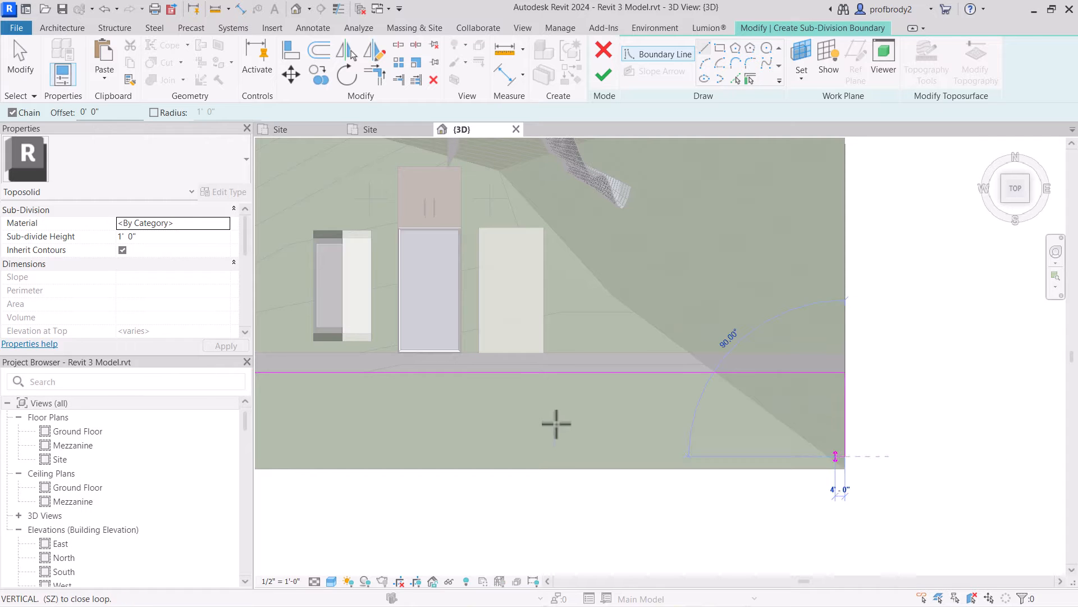
{"action": "mouse_move", "coordinate": [556, 424]}
{"action": "middle_mouse_down"}
{"action": "mouse_move", "coordinate": [657, 445]}
{"action": "mouse_move", "coordinate": [865, 433]}
{"action": "middle_mouse_up"}
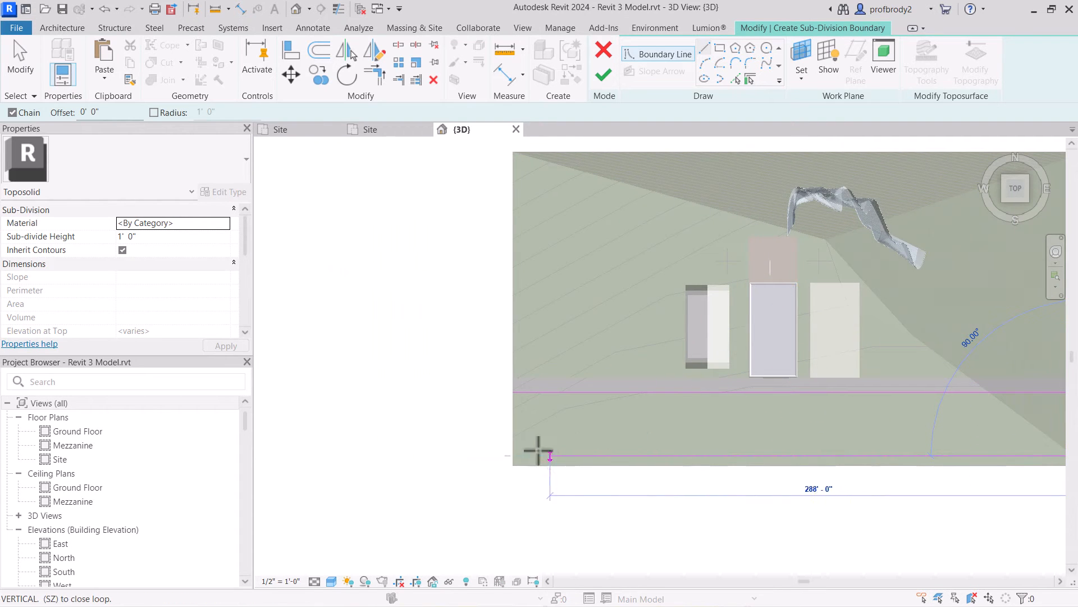
{"action": "left_click", "coordinate": [514, 453]}
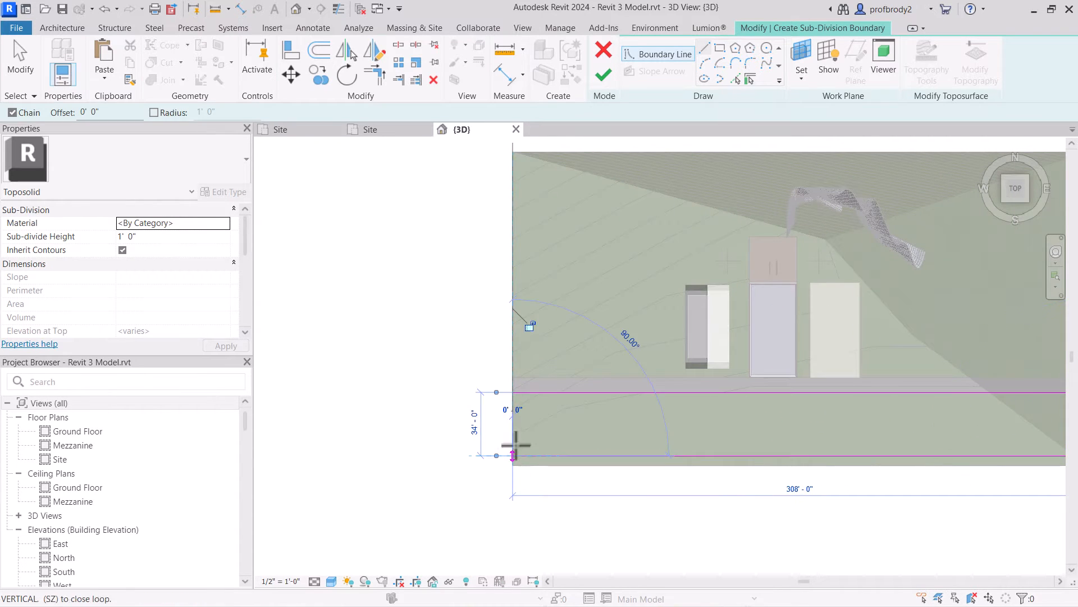
{"action": "left_click", "coordinate": [512, 393]}
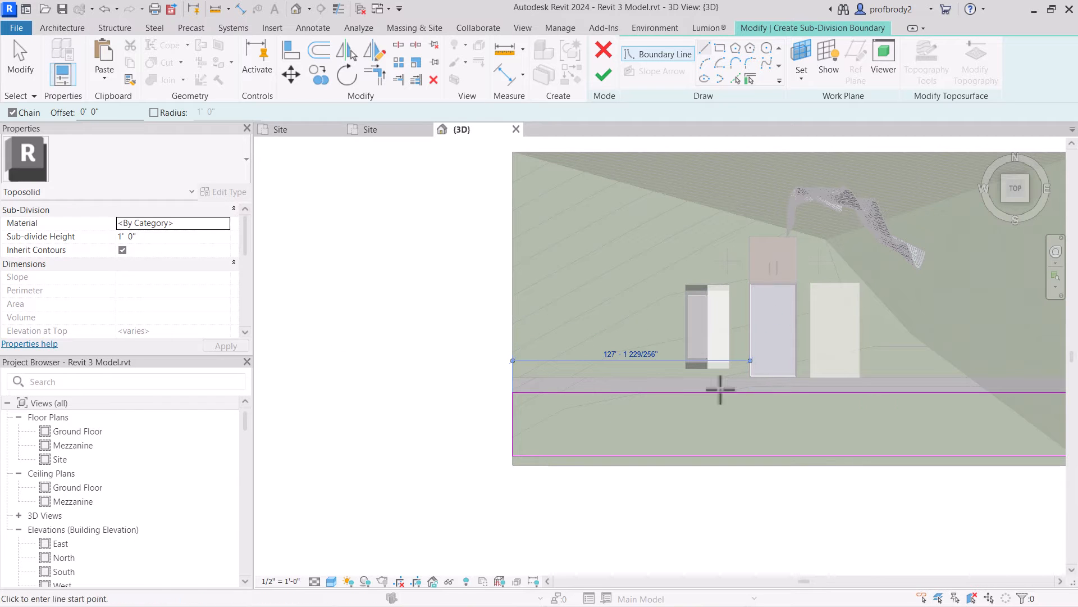
{"action": "left_click", "coordinate": [603, 75]}
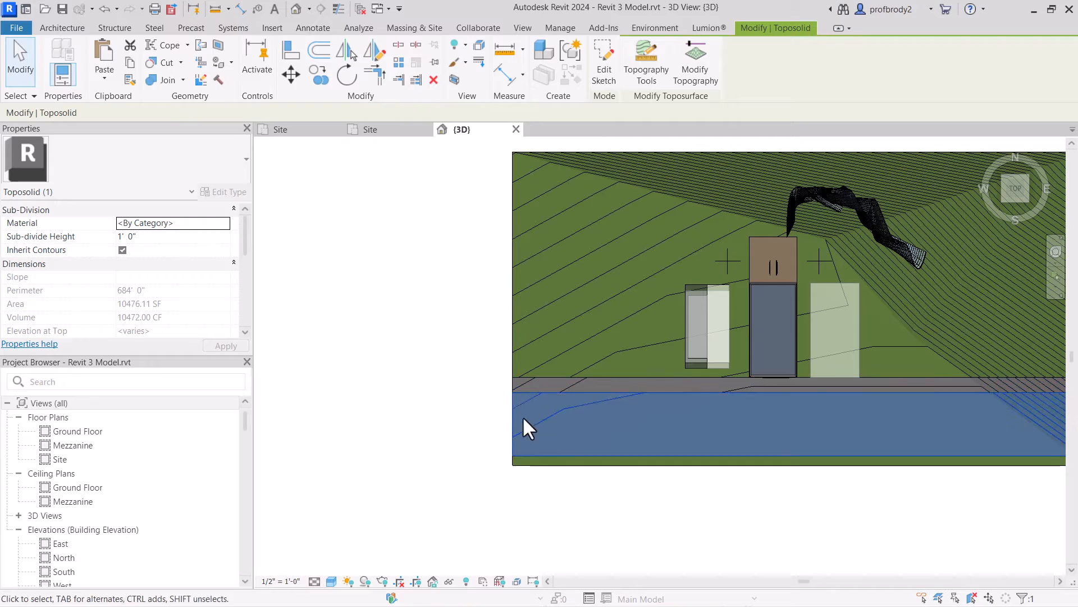
- Examine the new road sub-division's thickness against the sidewalk strip and the grassland at the site's west edge
{"action": "middle_click_drag", "start_coordinate": [710, 356], "coordinate": [715, 294], "text": "shift"}
{"action": "scroll", "coordinate": [743, 440], "scroll_direction": "up", "scroll_amount": 1}
{"action": "middle_click_drag", "start_coordinate": [743, 441], "coordinate": [755, 303]}
{"action": "scroll", "coordinate": [717, 369], "scroll_direction": "up", "scroll_amount": 2}
{"action": "scroll", "coordinate": [714, 393], "scroll_direction": "up", "scroll_amount": 5}
{"action": "middle_click_drag", "start_coordinate": [693, 483], "coordinate": [792, 159]}
{"action": "scroll", "coordinate": [568, 337], "scroll_direction": "up", "scroll_amount": 3}
{"action": "middle_click_drag", "start_coordinate": [567, 435], "coordinate": [649, 362]}
{"action": "scroll", "coordinate": [605, 437], "scroll_direction": "up", "scroll_amount": 1}
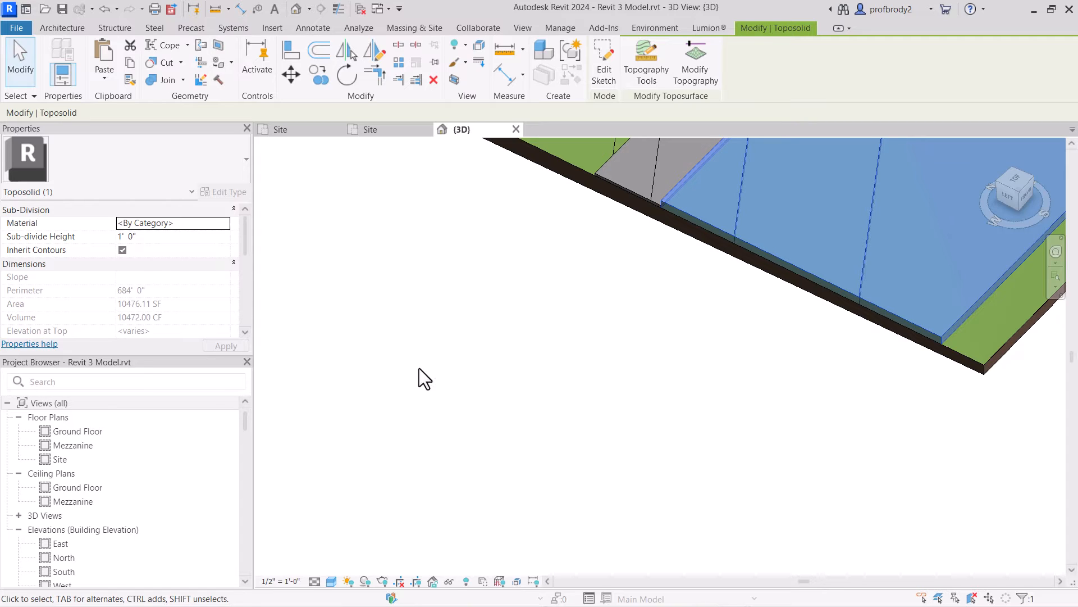
{"action": "scroll", "coordinate": [781, 247], "scroll_direction": "up", "scroll_amount": 2}
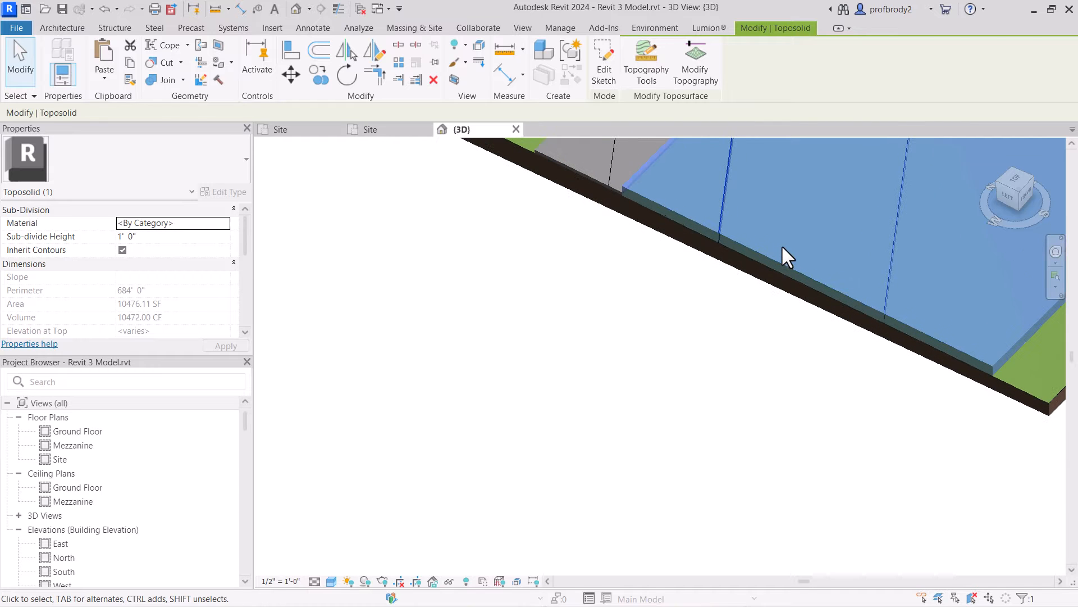
{"action": "left_click", "coordinate": [12, 59]}
{"action": "left_click", "coordinate": [745, 244]}
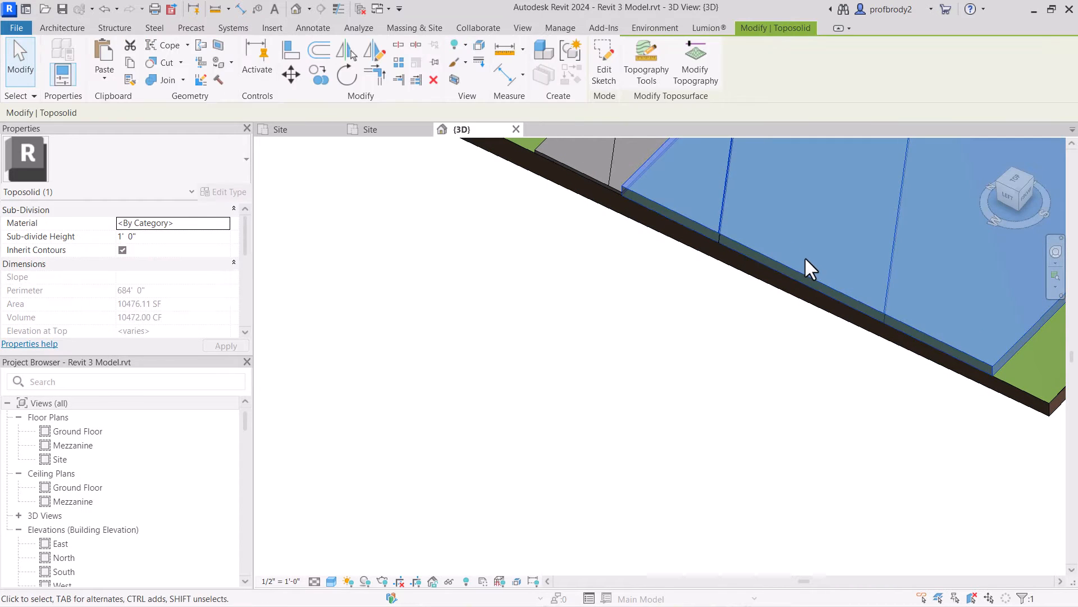
{"action": "scroll", "coordinate": [802, 261], "scroll_direction": "down", "scroll_amount": 1}
{"action": "middle_click_drag", "start_coordinate": [802, 261], "coordinate": [689, 326]}
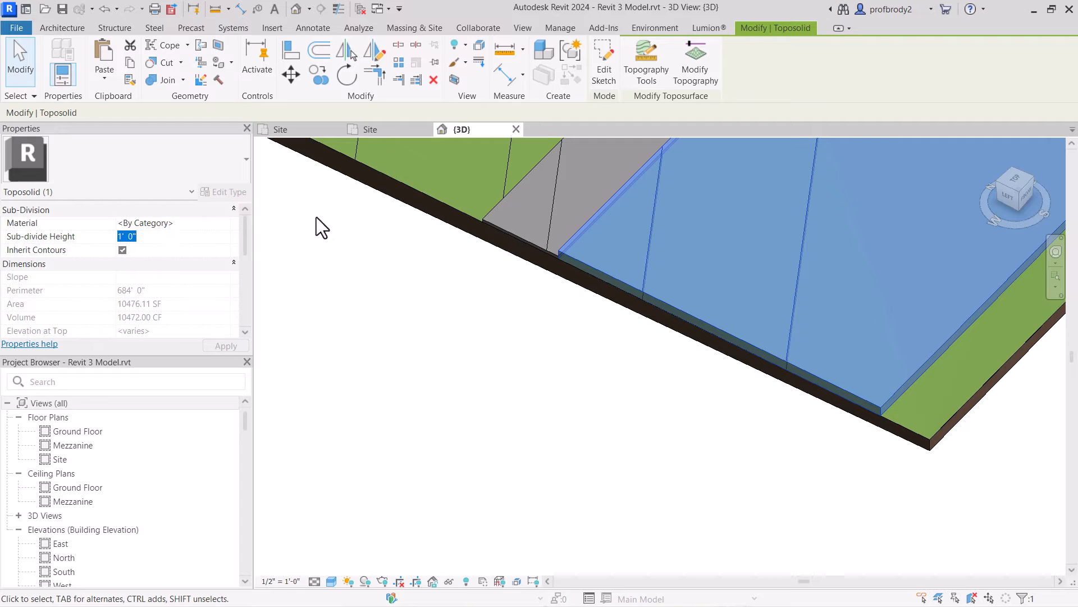
- Set the sidewalk strip's sub-divide height to 1' 4" and check the curb formed where it meets the road
{"action": "left_click", "coordinate": [480, 302]}
{"action": "left_click", "coordinate": [515, 231]}
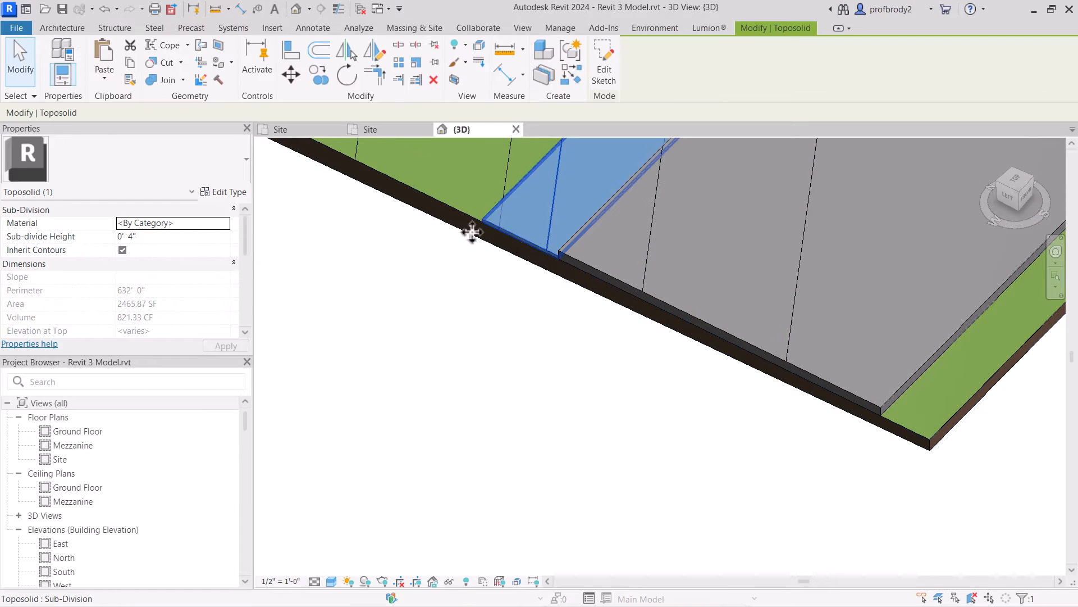
{"action": "left_click", "coordinate": [160, 238]}
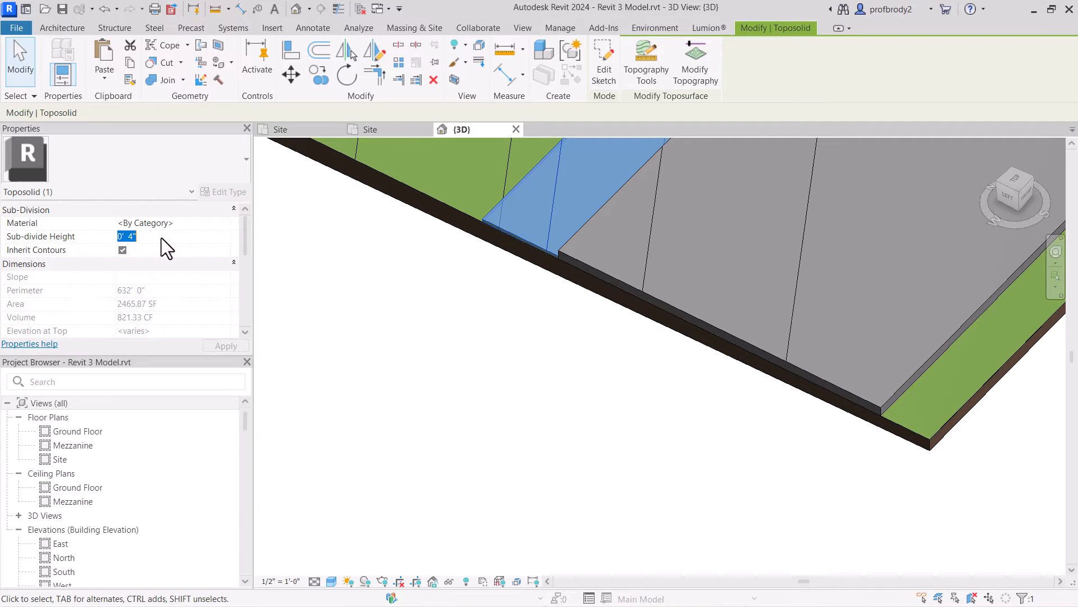
{"action": "type", "text": "1'  4"}
{"action": "key", "text": "Return"}
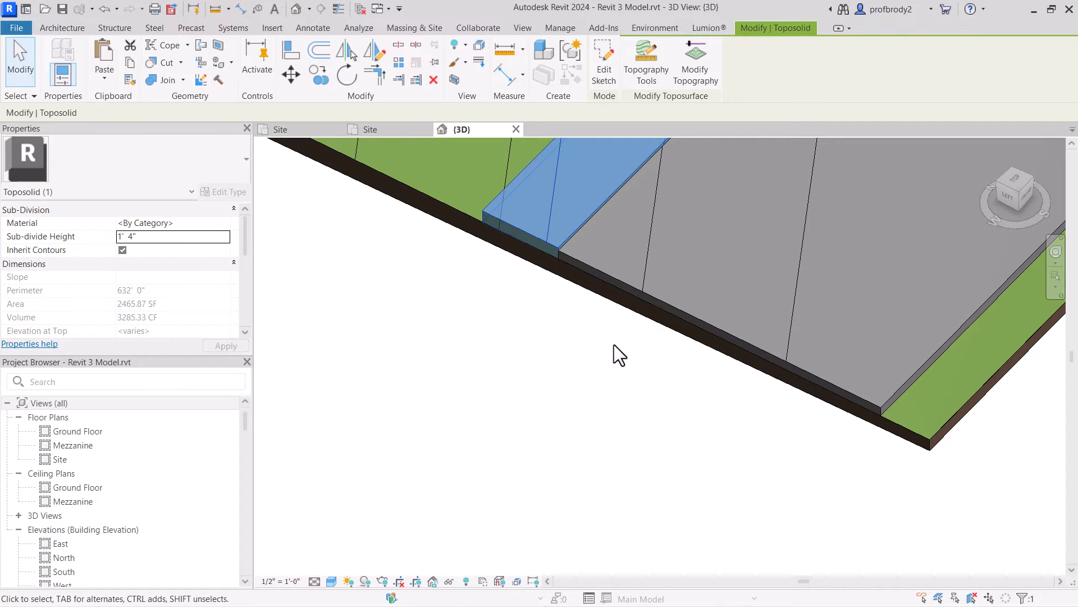
{"action": "scroll", "coordinate": [547, 283], "scroll_direction": "up", "scroll_amount": 5}
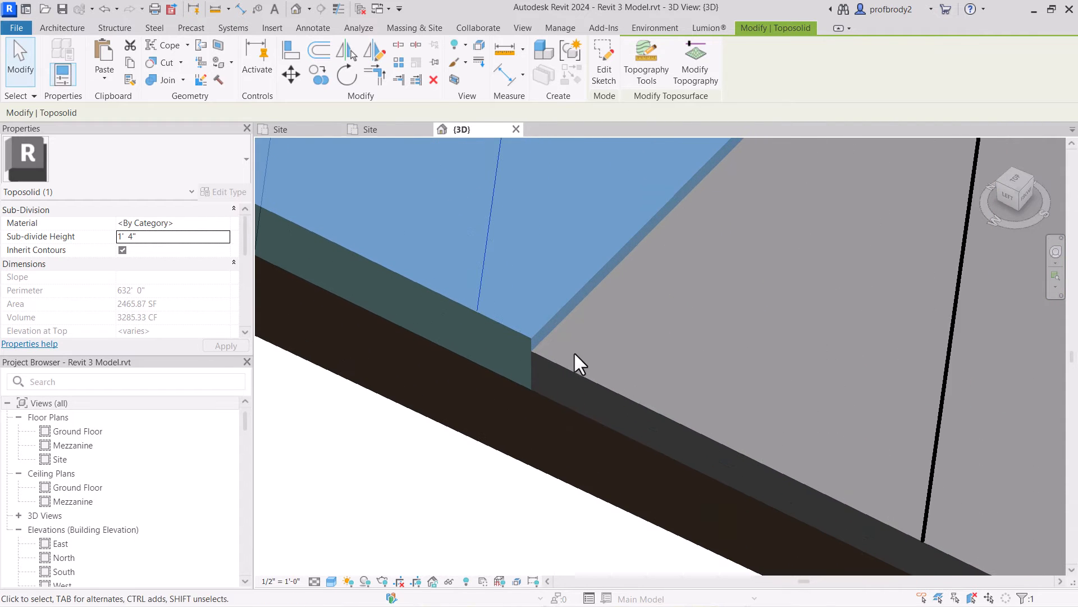
- Sub-divide the Grassland toposolid with a rectangular boundary covering the whole lawn area between the sidewalk's inner edge and the far site edge
{"action": "scroll", "coordinate": [538, 360], "scroll_direction": "down", "scroll_amount": 5}
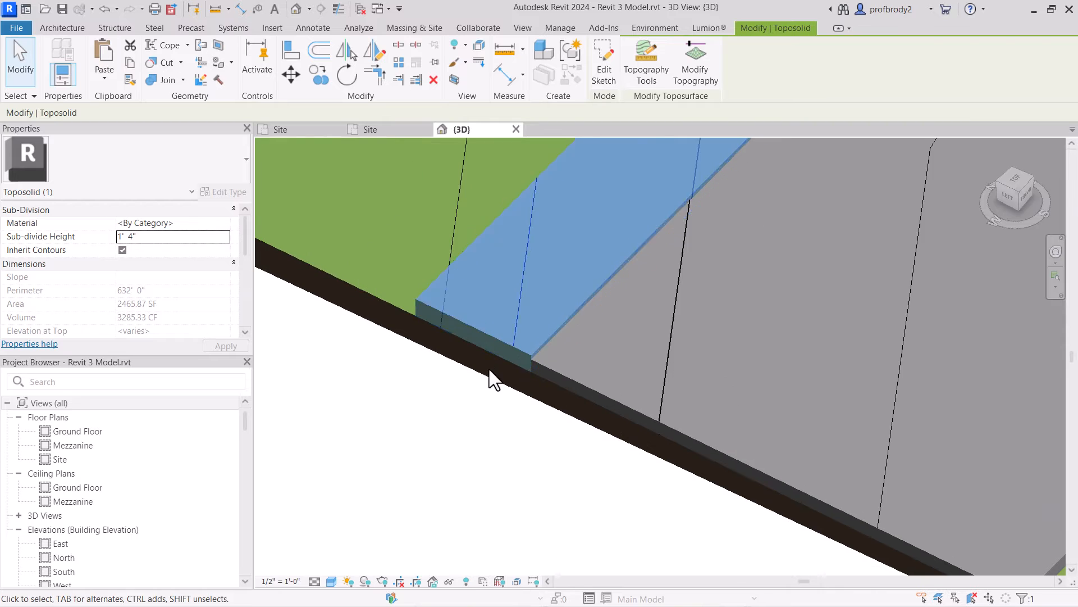
{"action": "middle_click_drag", "start_coordinate": [498, 374], "coordinate": [512, 333], "text": "shift"}
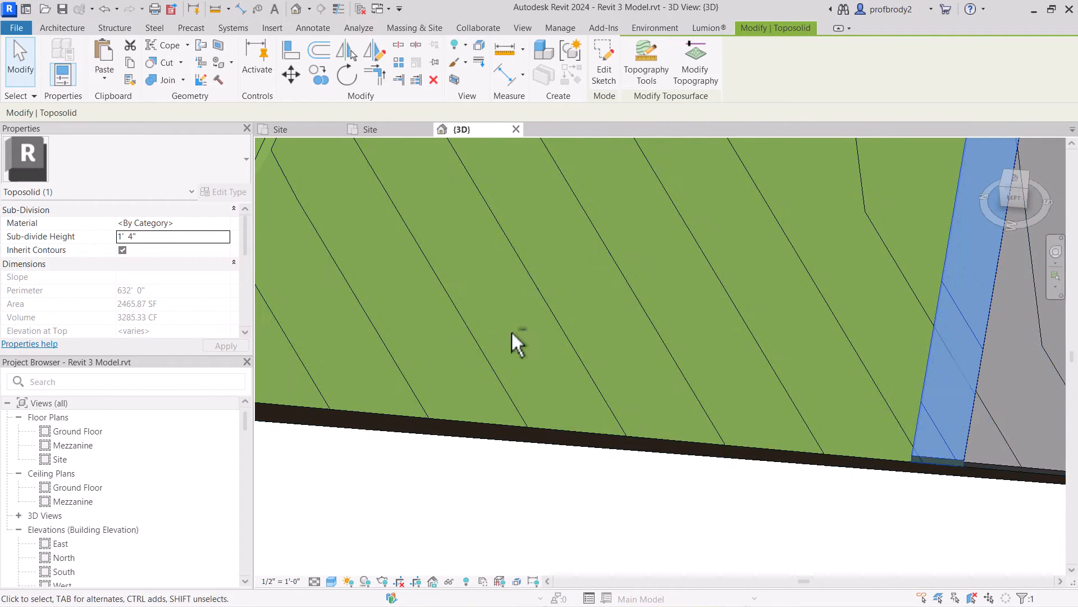
{"action": "middle_click_drag", "start_coordinate": [803, 411], "coordinate": [762, 394], "text": "shift"}
{"action": "scroll", "coordinate": [764, 396], "scroll_direction": "down", "scroll_amount": 3}
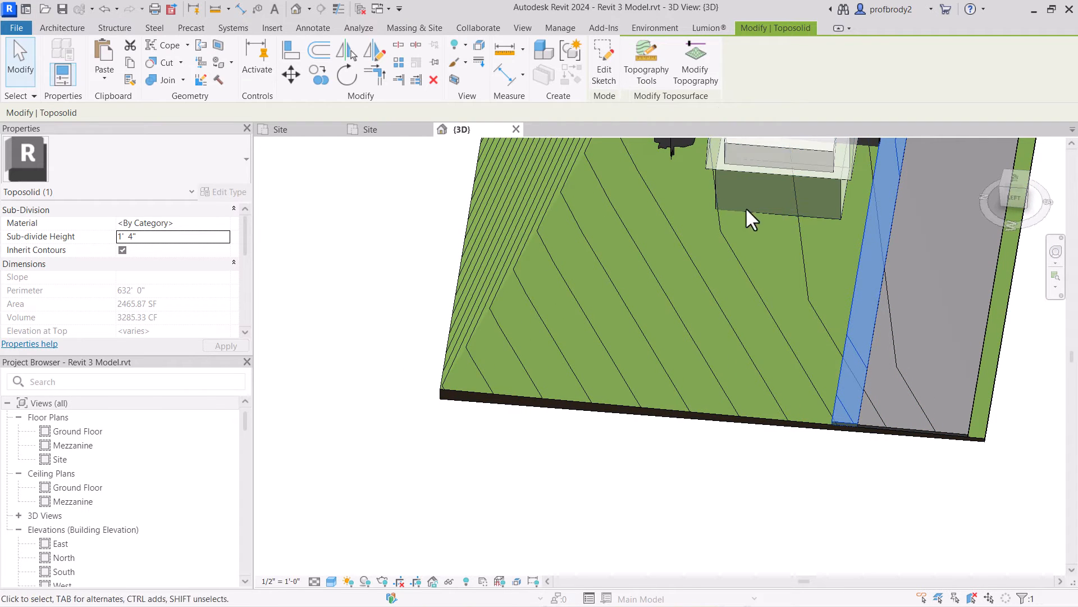
{"action": "left_click", "coordinate": [503, 285]}
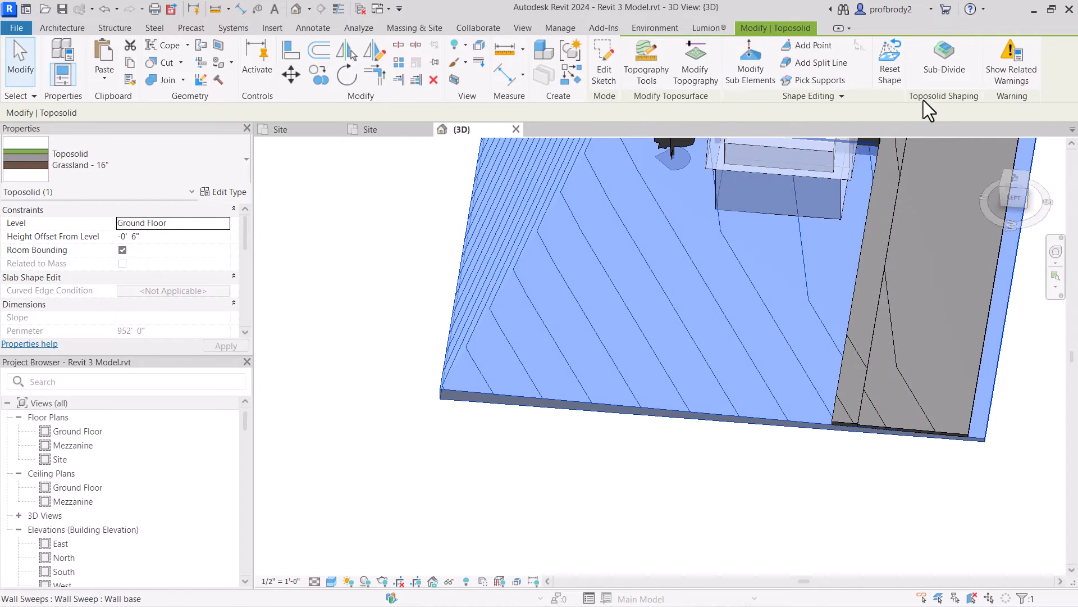
{"action": "left_click", "coordinate": [934, 62]}
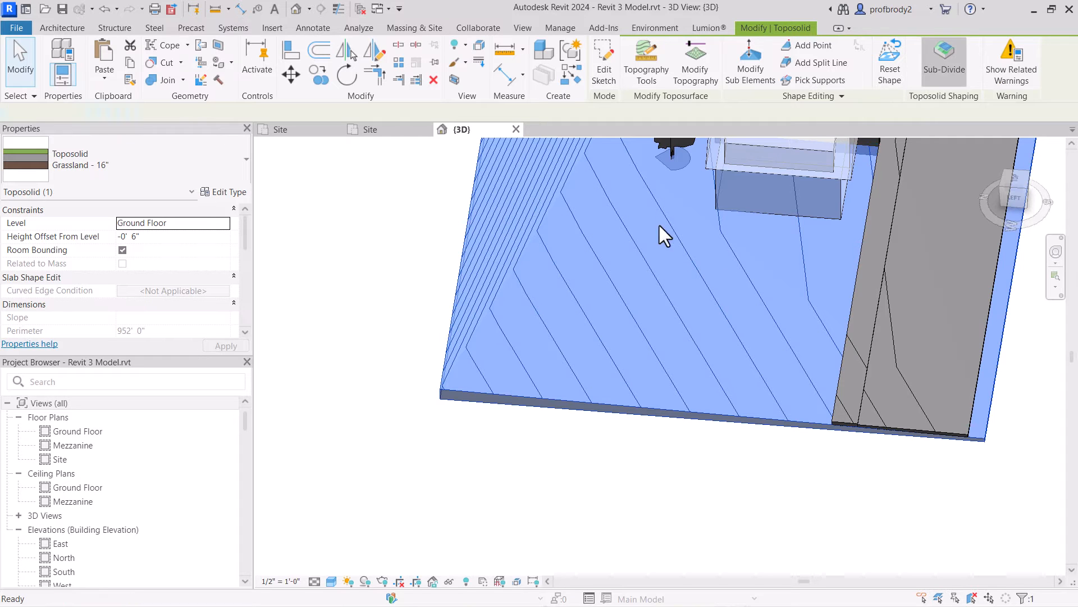
{"action": "left_click", "coordinate": [1014, 180]}
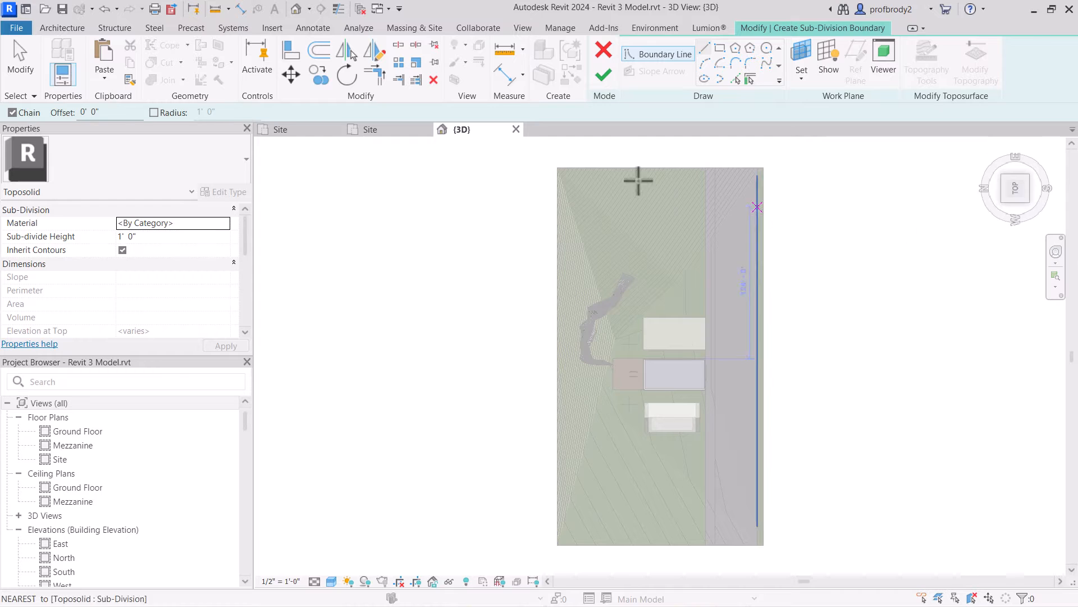
{"action": "left_click", "coordinate": [721, 49]}
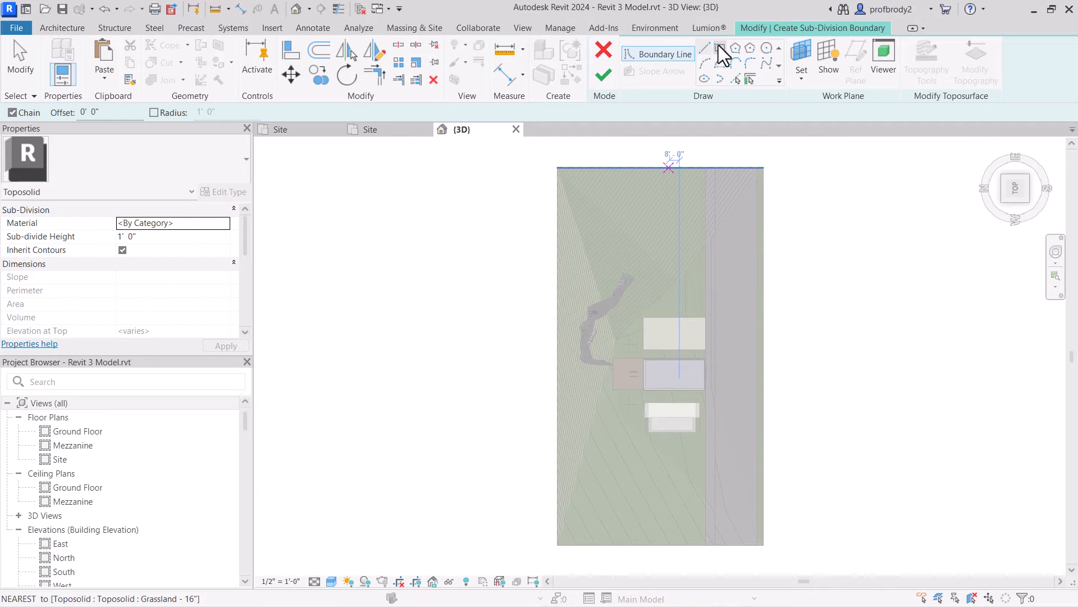
{"action": "left_click", "coordinate": [705, 167]}
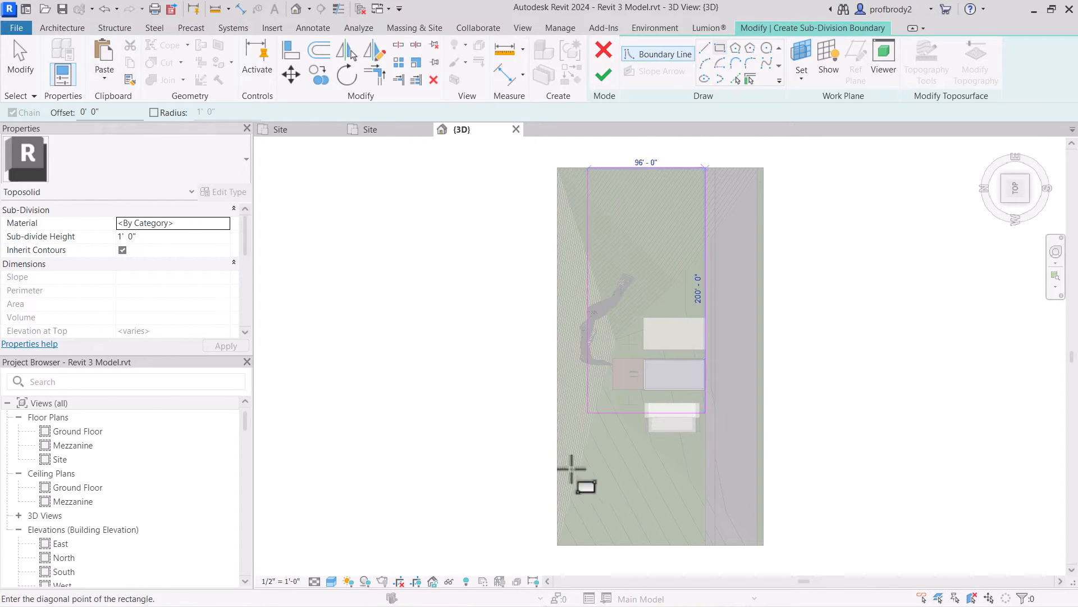
{"action": "left_click", "coordinate": [557, 544]}
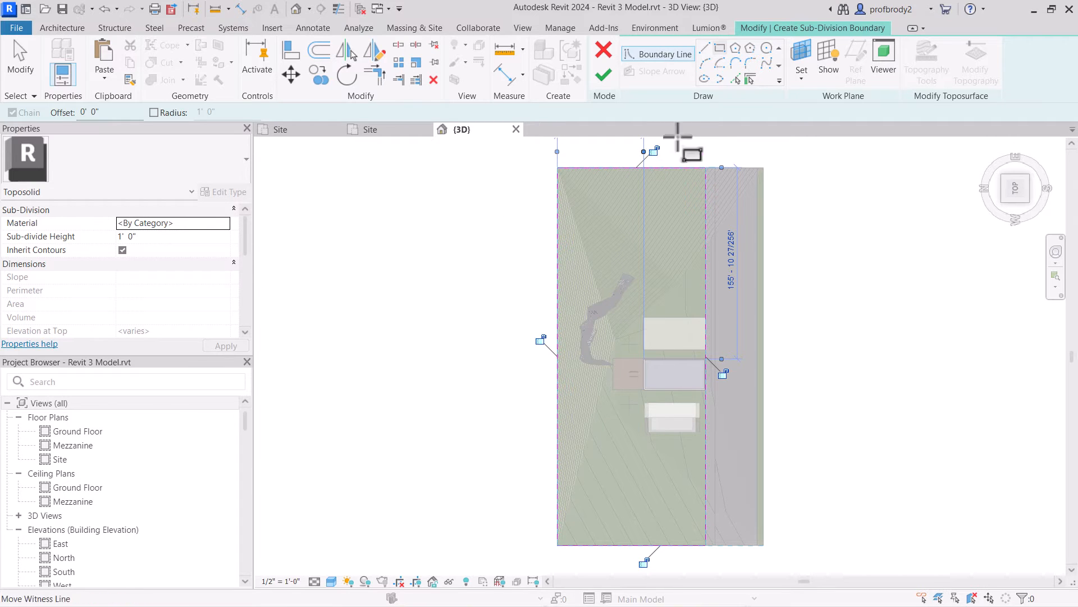
{"action": "left_click", "coordinate": [611, 79]}
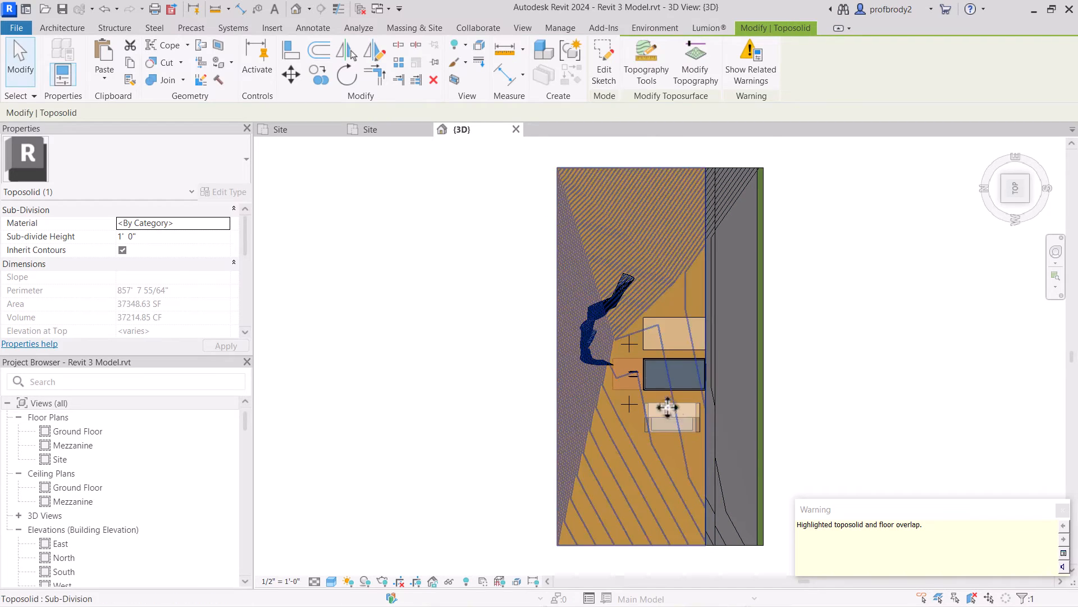
- Set the new lawn sub-division's sub-divide height to 1' 4"
{"action": "middle_click_drag", "start_coordinate": [689, 426], "coordinate": [378, 397], "text": "shift"}
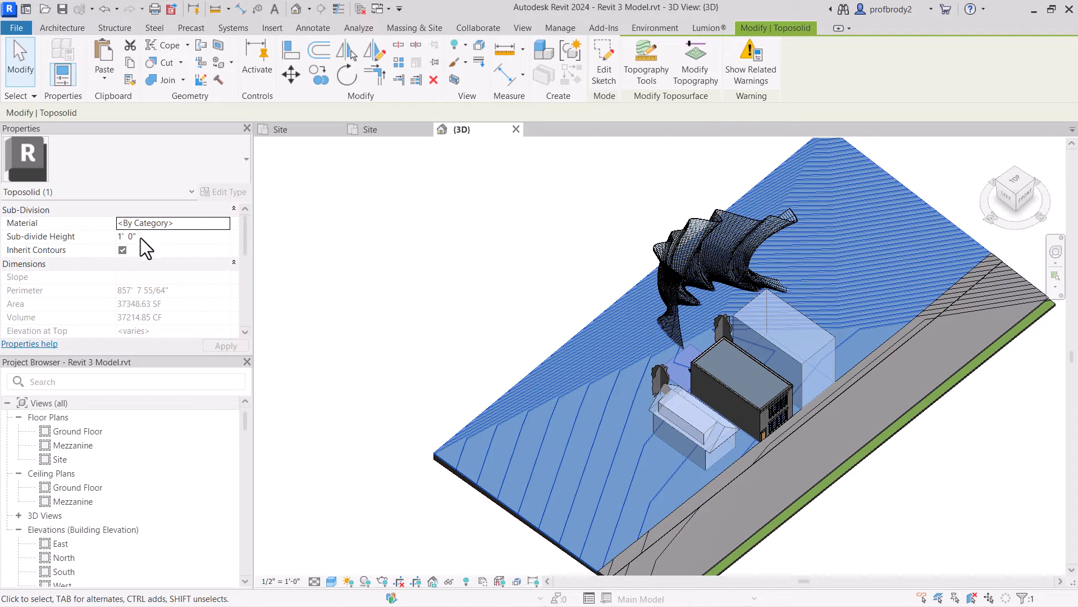
{"action": "left_click", "coordinate": [136, 237]}
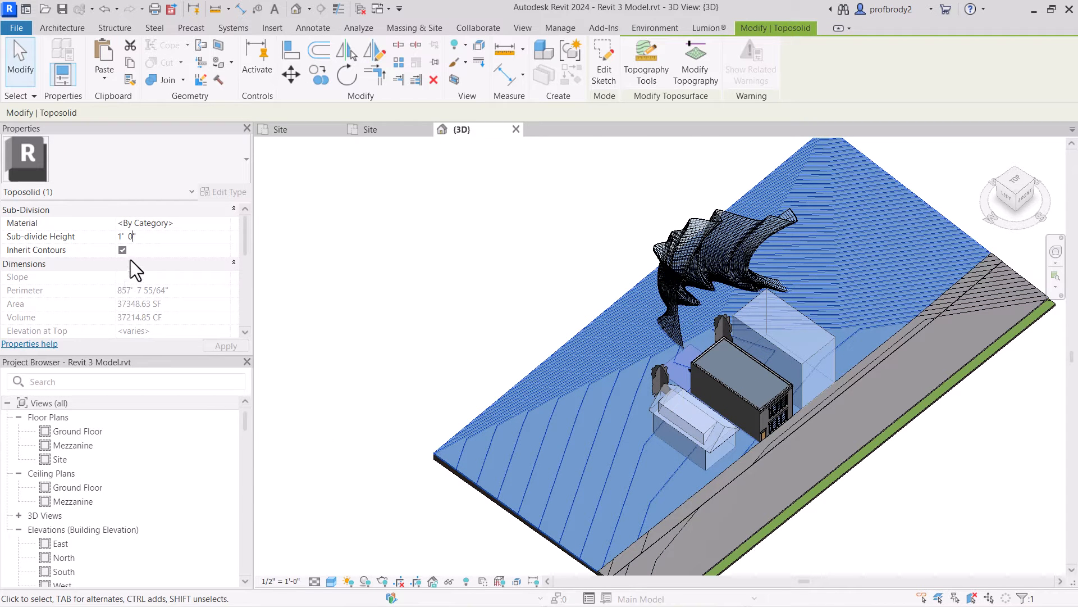
{"action": "key", "text": "BackSpace"}
{"action": "type", "text": "4"}
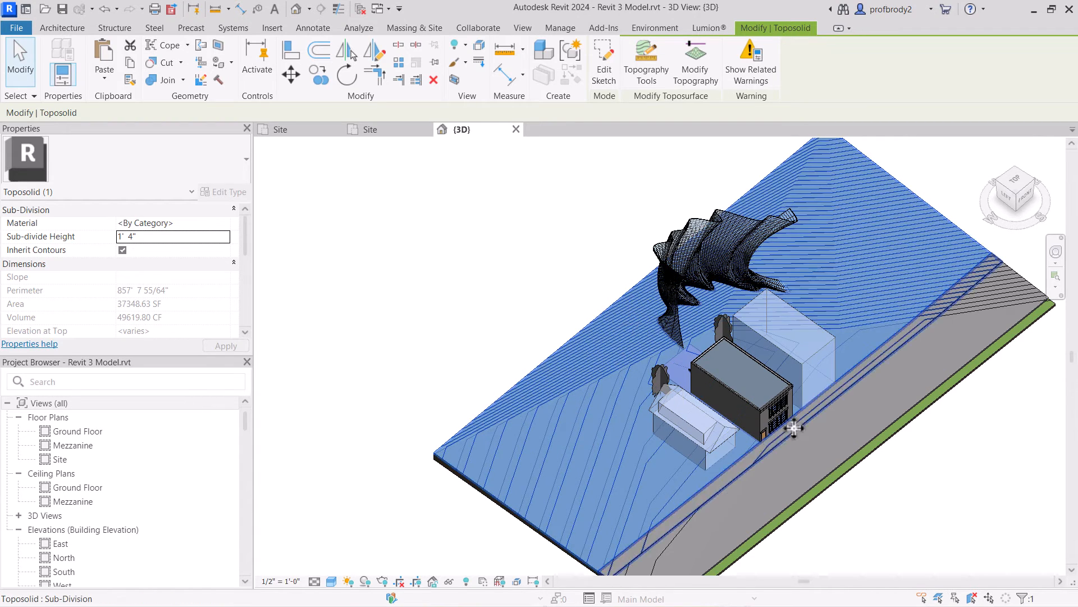
{"action": "scroll", "coordinate": [784, 431], "scroll_direction": "up", "scroll_amount": 1}
{"action": "middle_click_drag", "start_coordinate": [755, 438], "coordinate": [684, 419]}
{"action": "scroll", "coordinate": [651, 426], "scroll_direction": "up", "scroll_amount": 1}
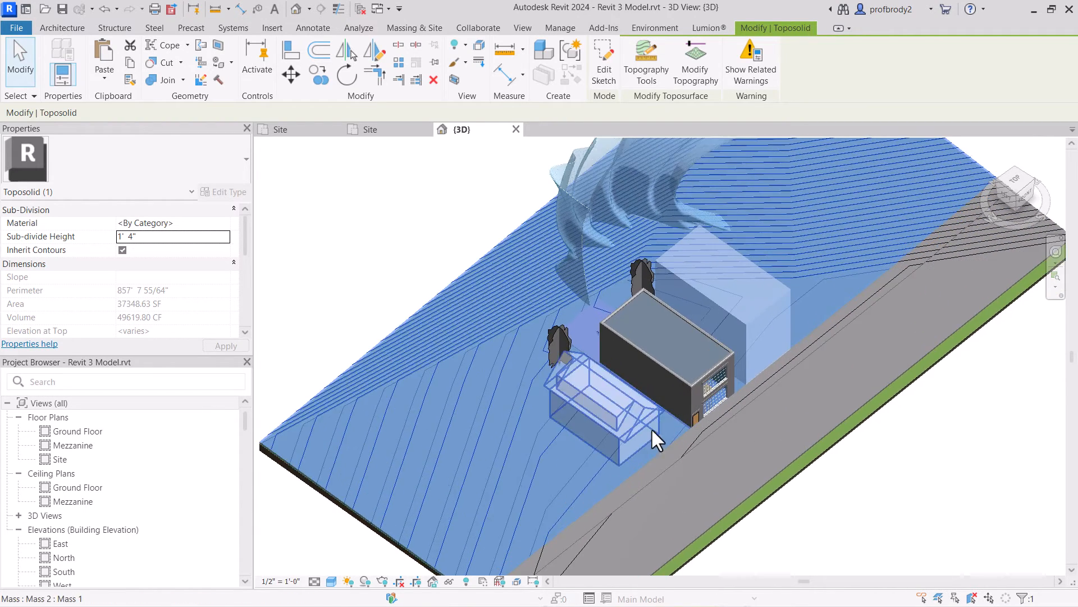
{"action": "middle_click_drag", "start_coordinate": [585, 423], "coordinate": [556, 402], "text": "shift"}
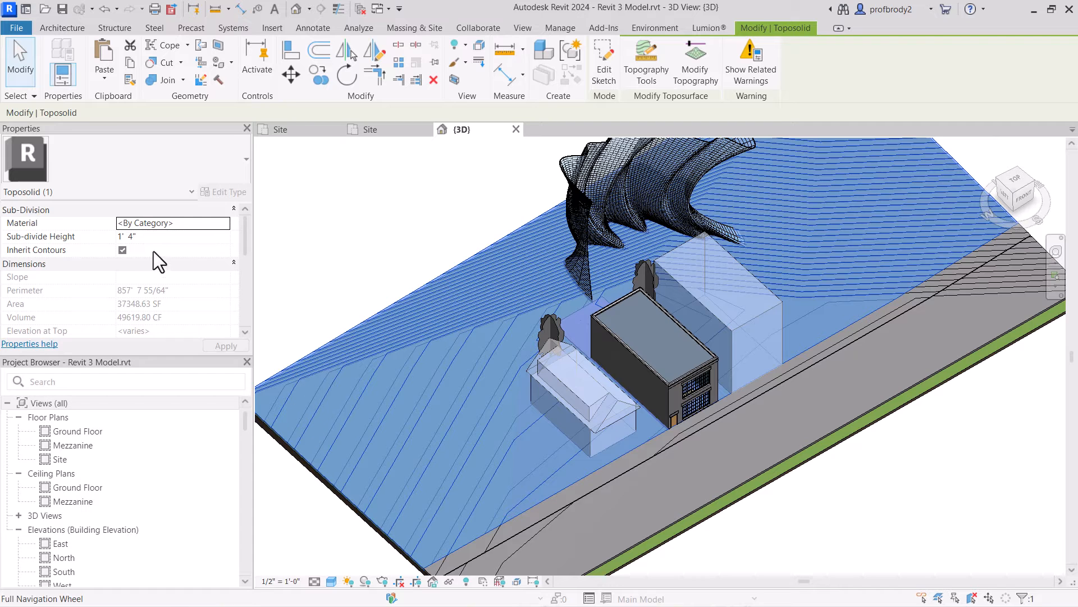
- Assign the Grass material to the lawn sub-division and deselect it
{"action": "left_click", "coordinate": [210, 223]}
{"action": "left_click", "coordinate": [223, 223]}
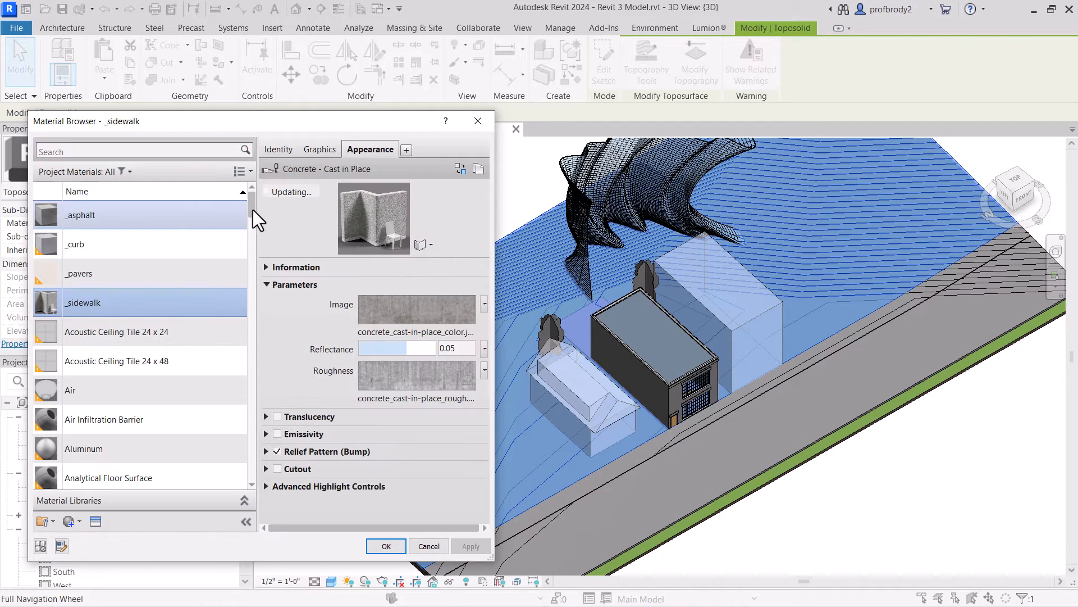
{"action": "left_click_drag", "start_coordinate": [253, 209], "coordinate": [255, 356]}
{"action": "left_click", "coordinate": [203, 444]}
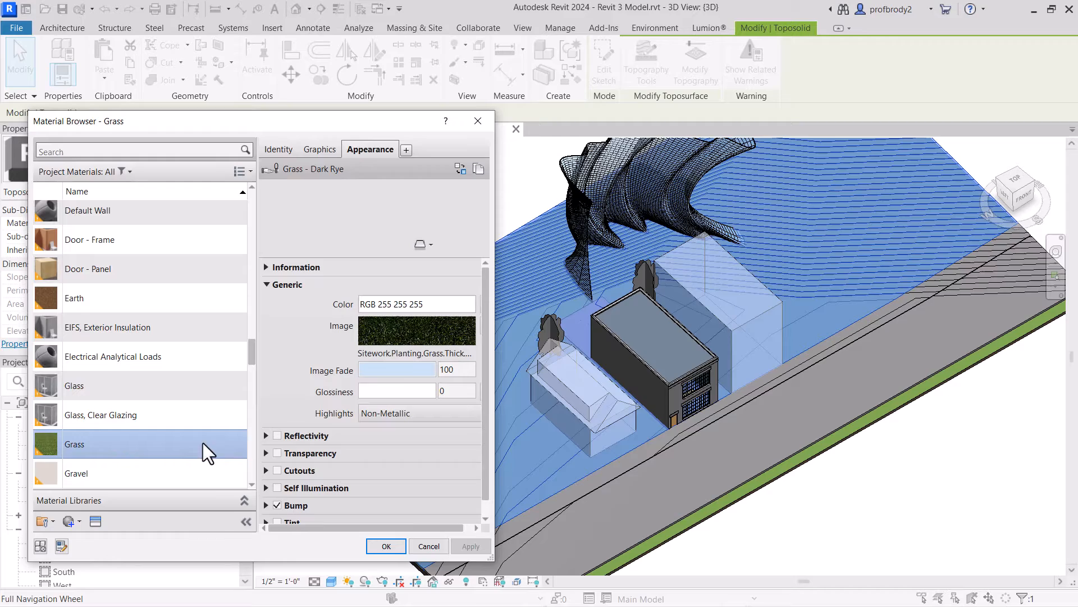
{"action": "left_click", "coordinate": [390, 544]}
{"action": "left_click", "coordinate": [347, 271]}
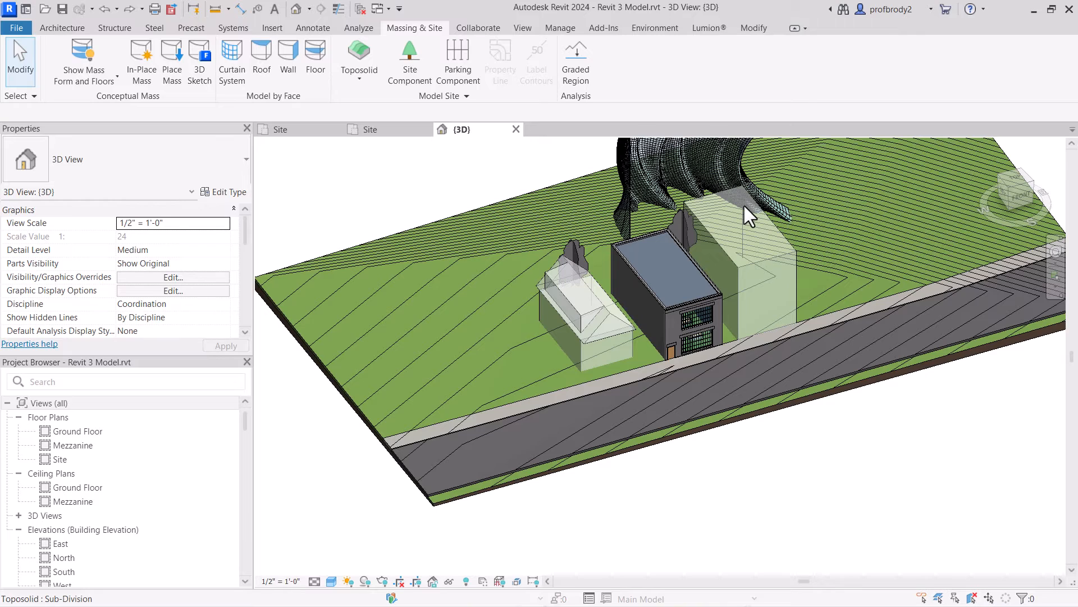
- Add a split line to the main toposolid, running diagonally across its front corner from the roadside grass strip to the adjacent side edge
{"action": "left_click", "coordinate": [568, 465]}
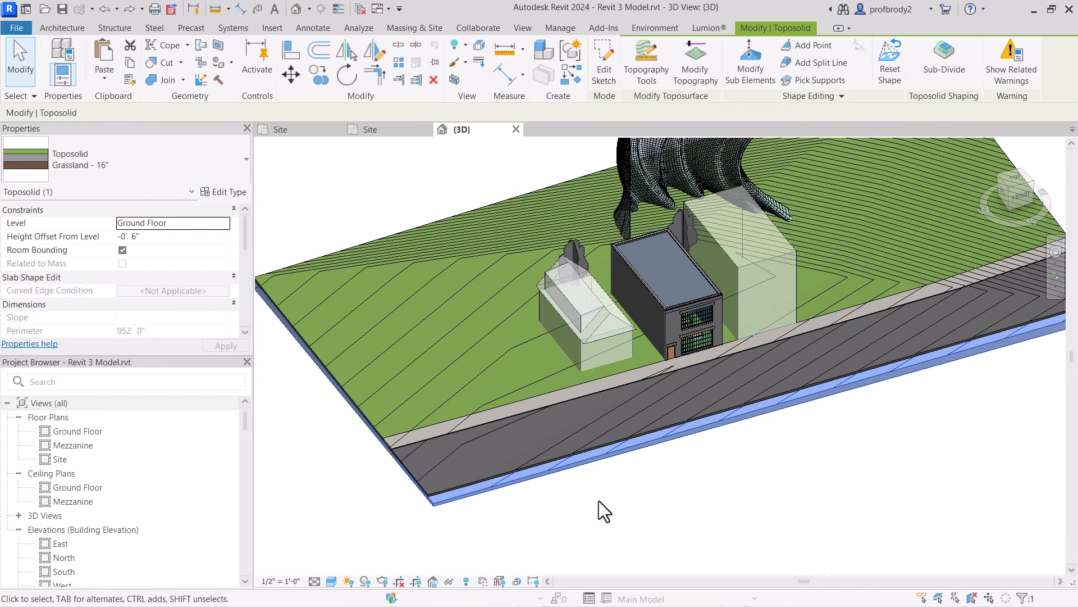
{"action": "scroll", "coordinate": [413, 504], "scroll_direction": "up", "scroll_amount": 2}
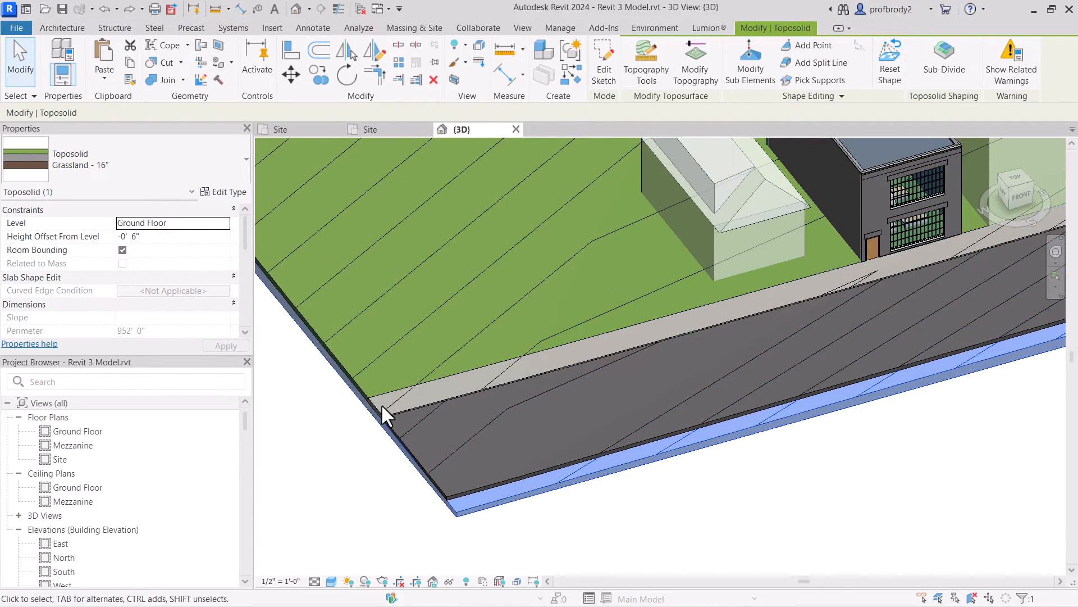
{"action": "scroll", "coordinate": [584, 493], "scroll_direction": "down", "scroll_amount": 2}
{"action": "scroll", "coordinate": [584, 493], "scroll_direction": "down", "scroll_amount": 1}
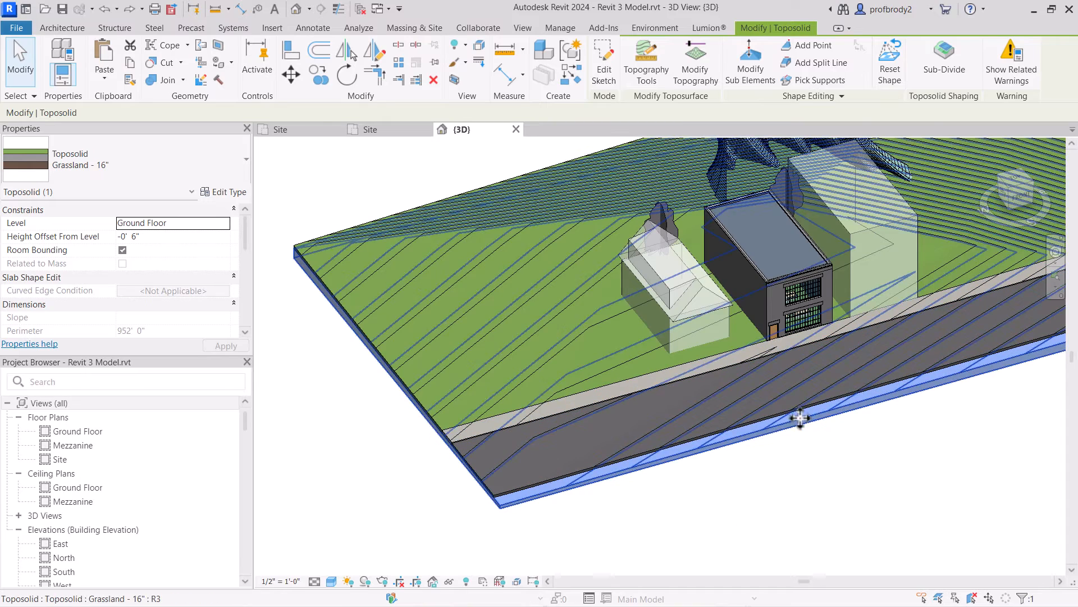
{"action": "left_click", "coordinate": [813, 67]}
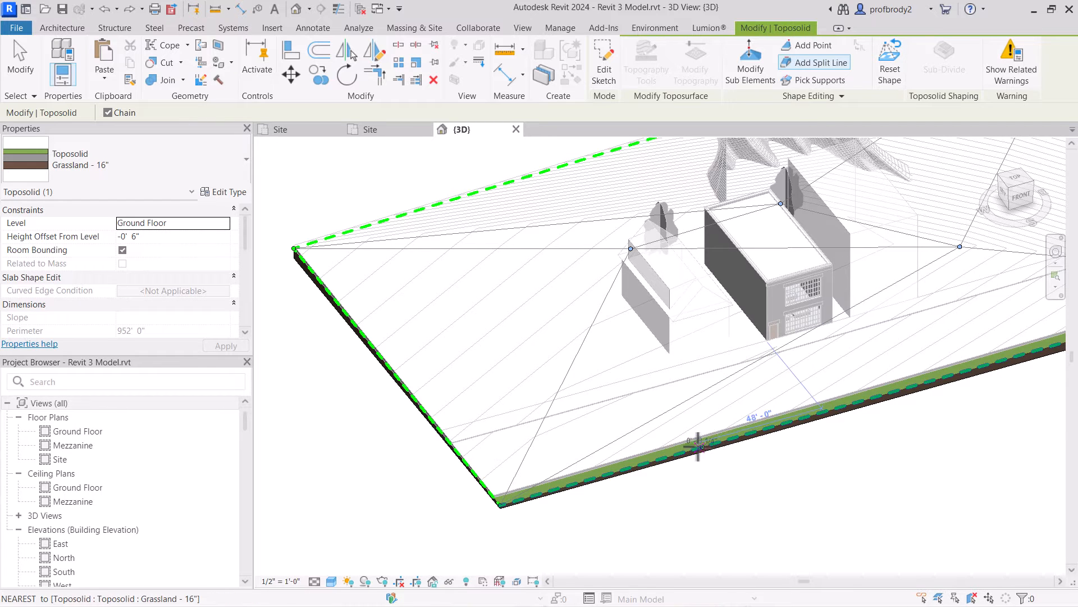
{"action": "scroll", "coordinate": [684, 451], "scroll_direction": "up", "scroll_amount": 3}
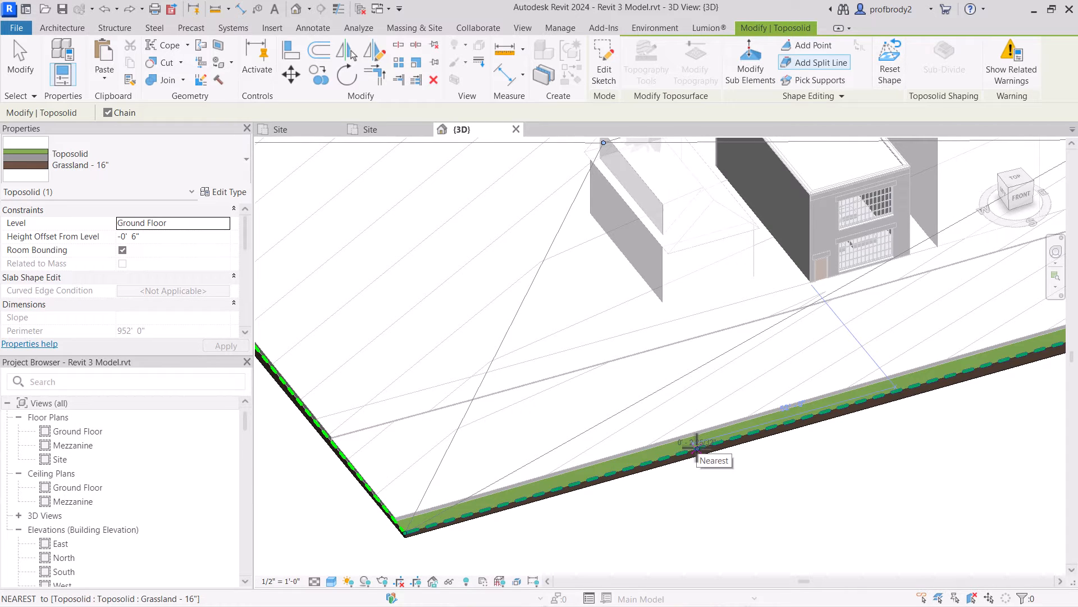
{"action": "middle_click_drag", "start_coordinate": [697, 449], "coordinate": [775, 453]}
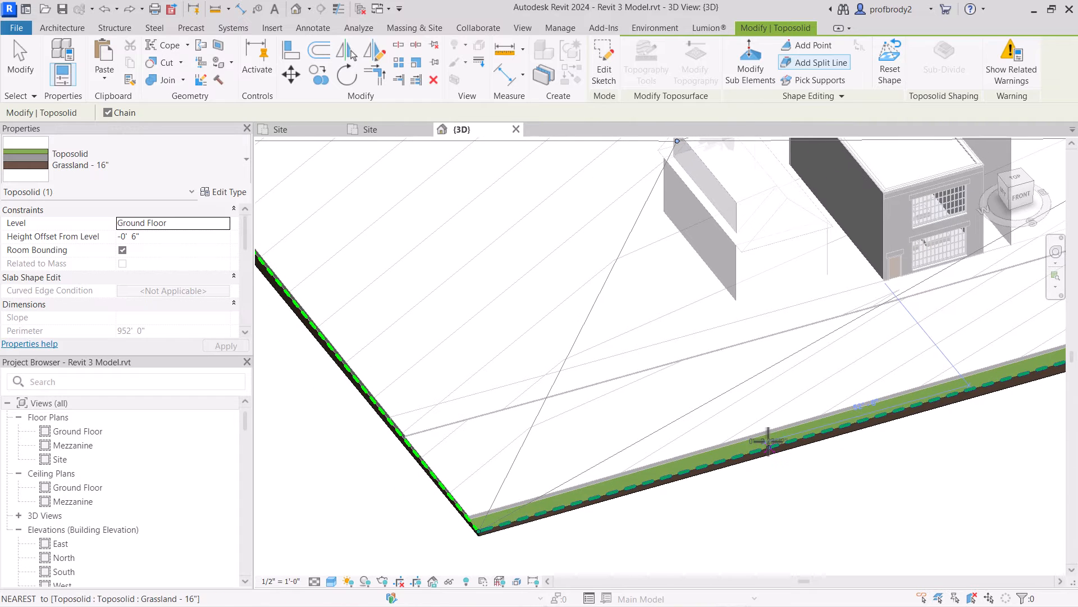
{"action": "left_click", "coordinate": [768, 438]}
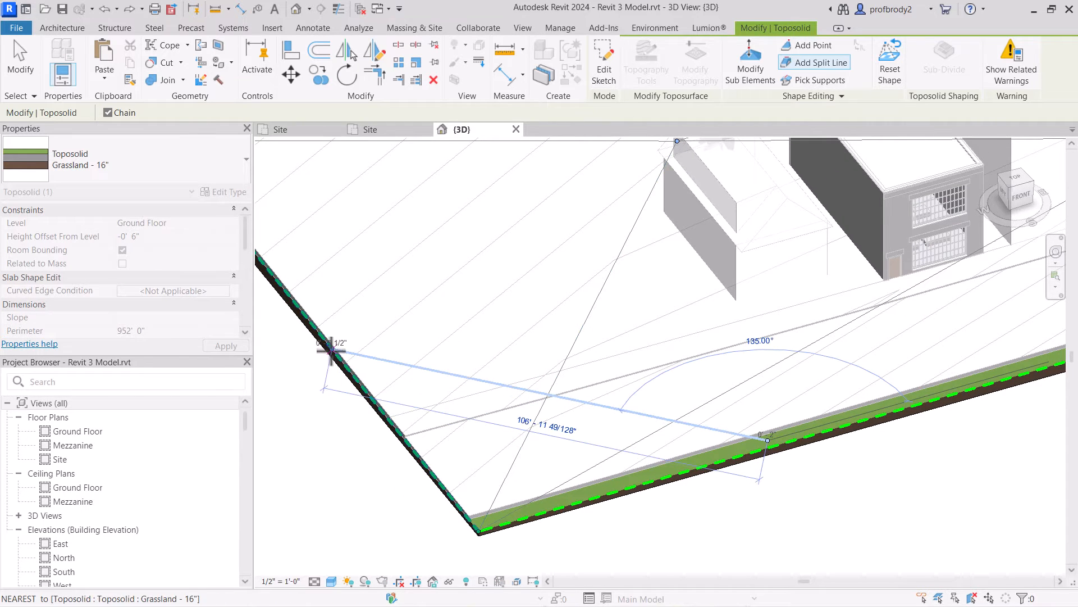
{"action": "left_click", "coordinate": [311, 323]}
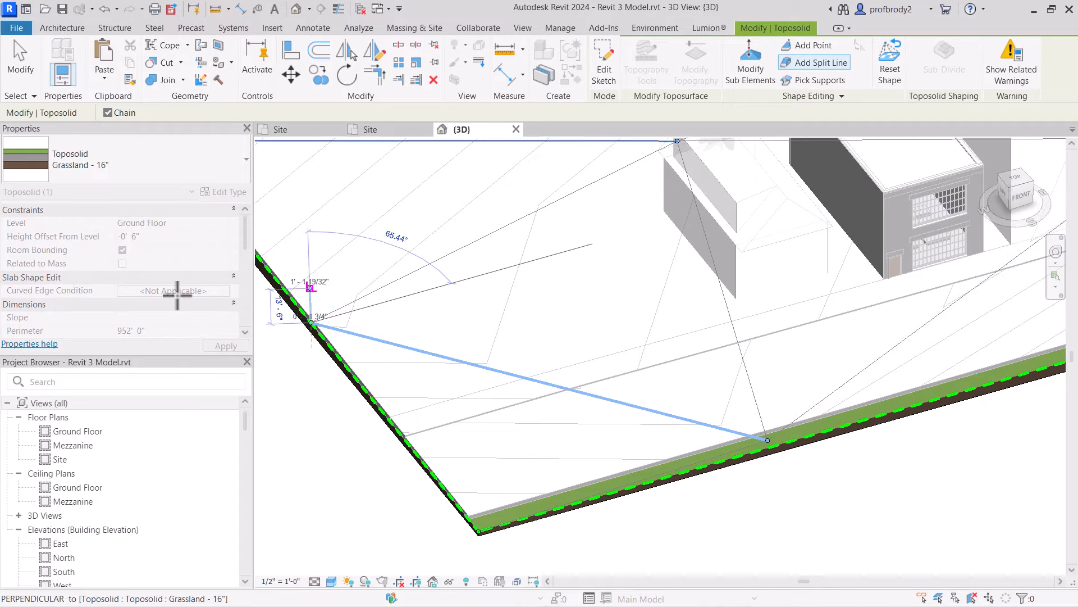
{"action": "left_click", "coordinate": [20, 61]}
- Raise the main toposolid's front corner point, beyond the split line, to an elevation of about 4' 0"
{"action": "scroll", "coordinate": [462, 394], "scroll_direction": "down", "scroll_amount": 2}
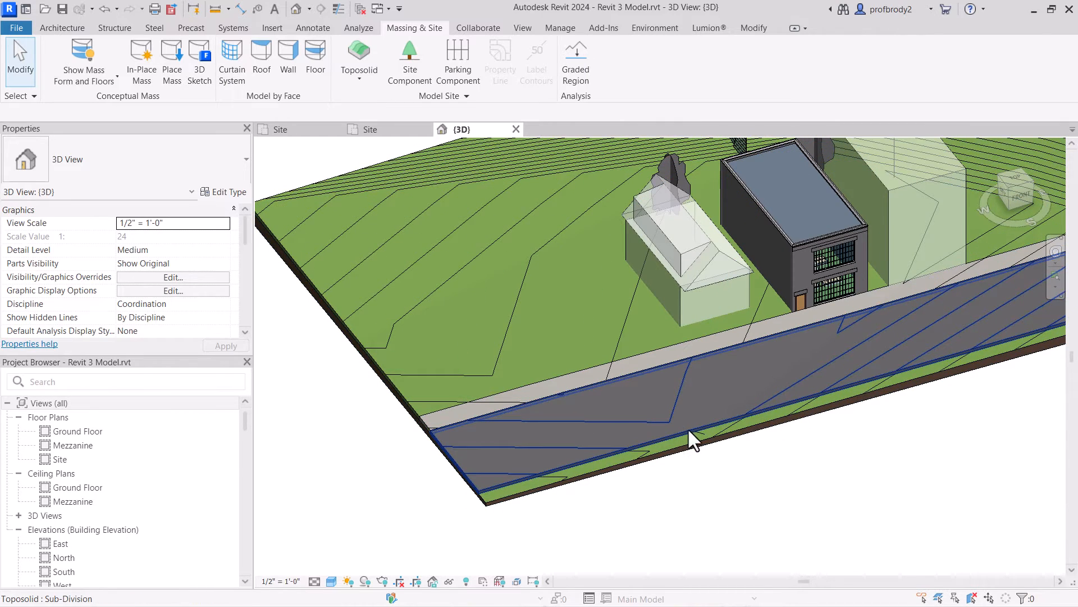
{"action": "scroll", "coordinate": [701, 441], "scroll_direction": "up", "scroll_amount": 6}
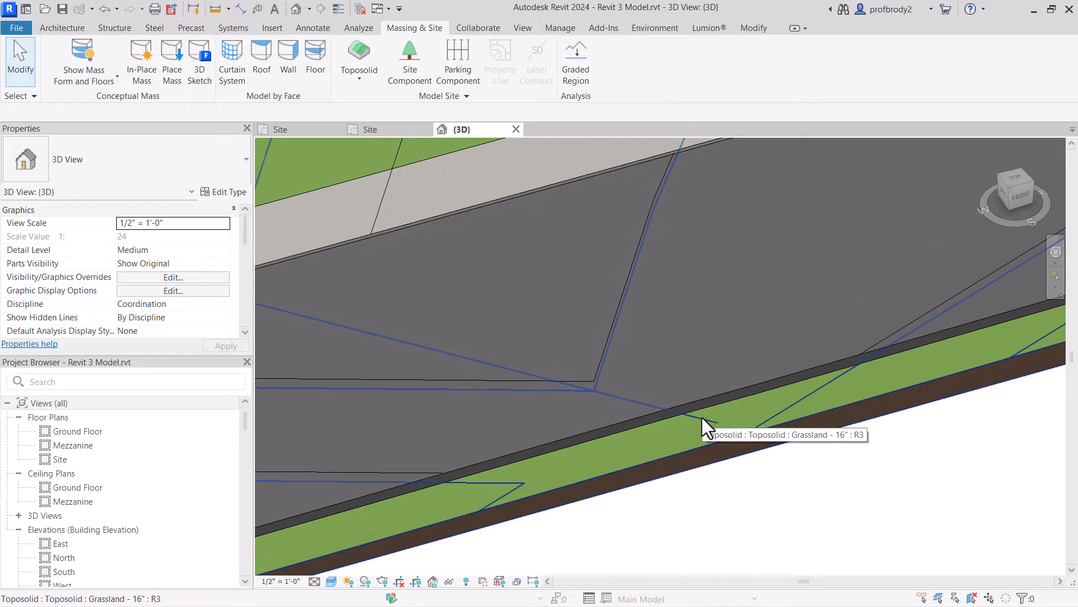
{"action": "scroll", "coordinate": [702, 417], "scroll_direction": "down", "scroll_amount": 4}
{"action": "scroll", "coordinate": [702, 416], "scroll_direction": "down", "scroll_amount": 2}
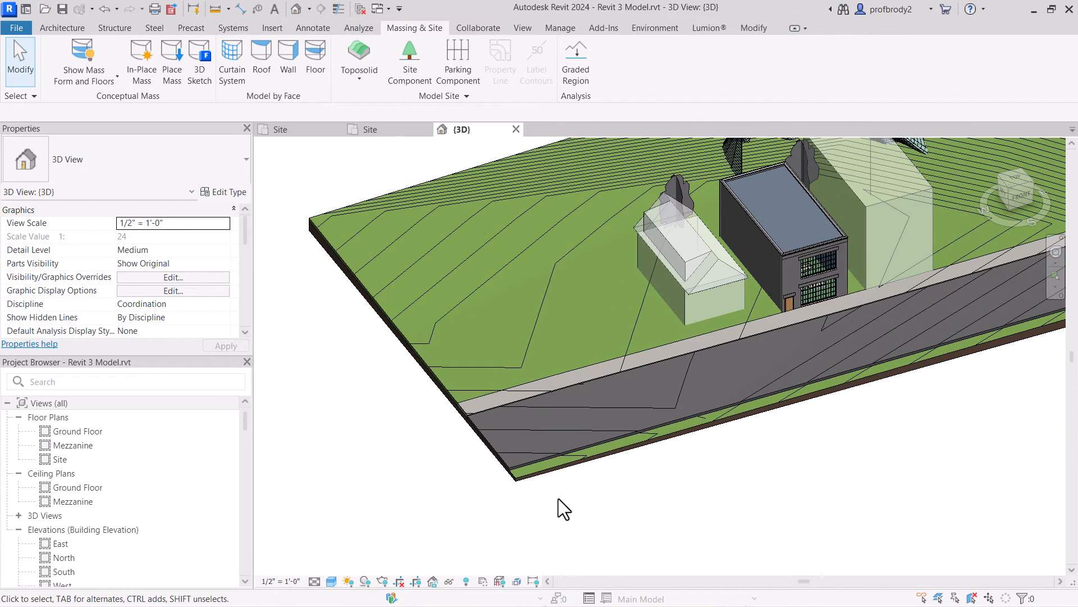
{"action": "left_click", "coordinate": [523, 480]}
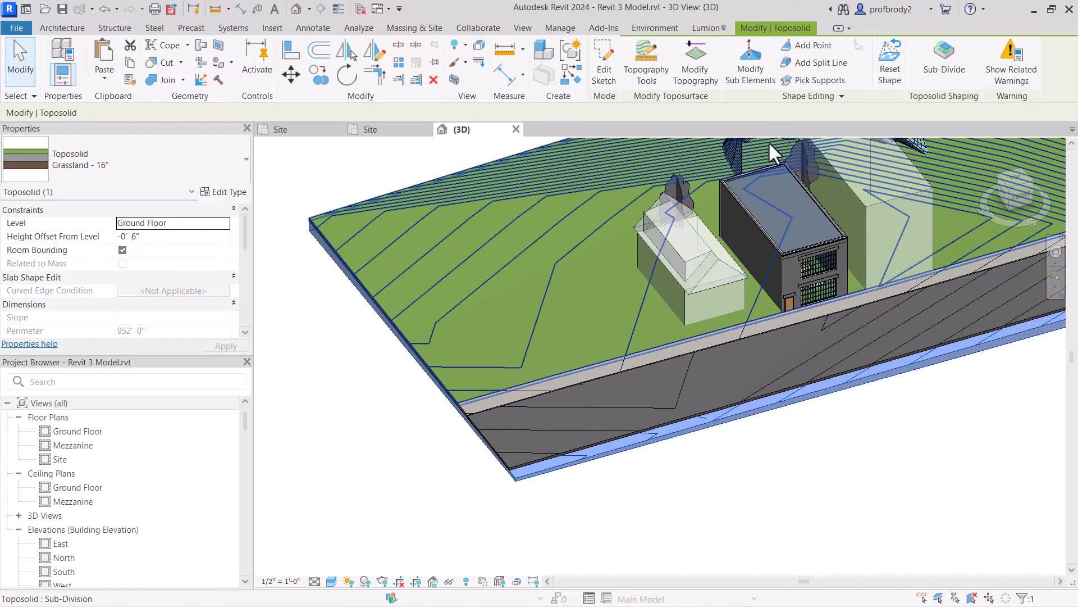
{"action": "left_click", "coordinate": [751, 61]}
{"action": "scroll", "coordinate": [565, 468], "scroll_direction": "up", "scroll_amount": 4}
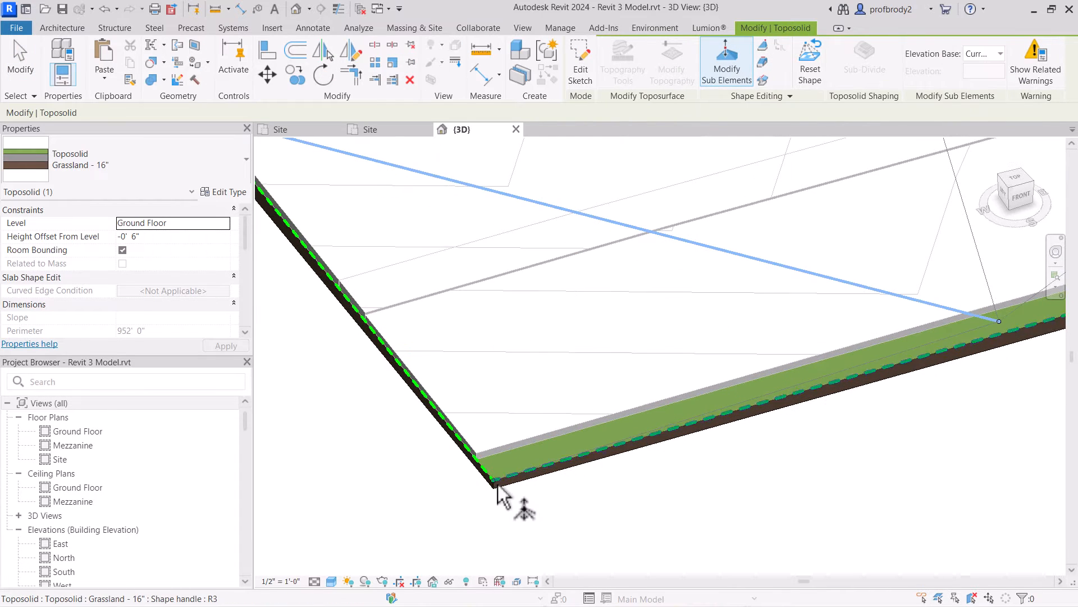
{"action": "left_click", "coordinate": [493, 482]}
{"action": "left_click_drag", "start_coordinate": [494, 486], "coordinate": [492, 455]}
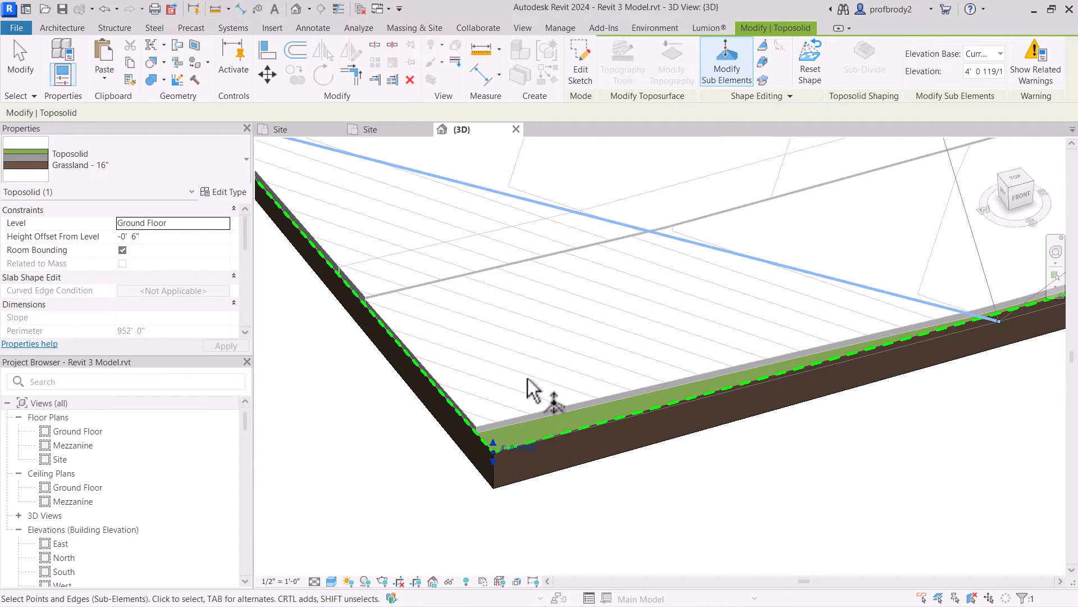
{"action": "middle_click_drag", "start_coordinate": [535, 385], "coordinate": [561, 483]}
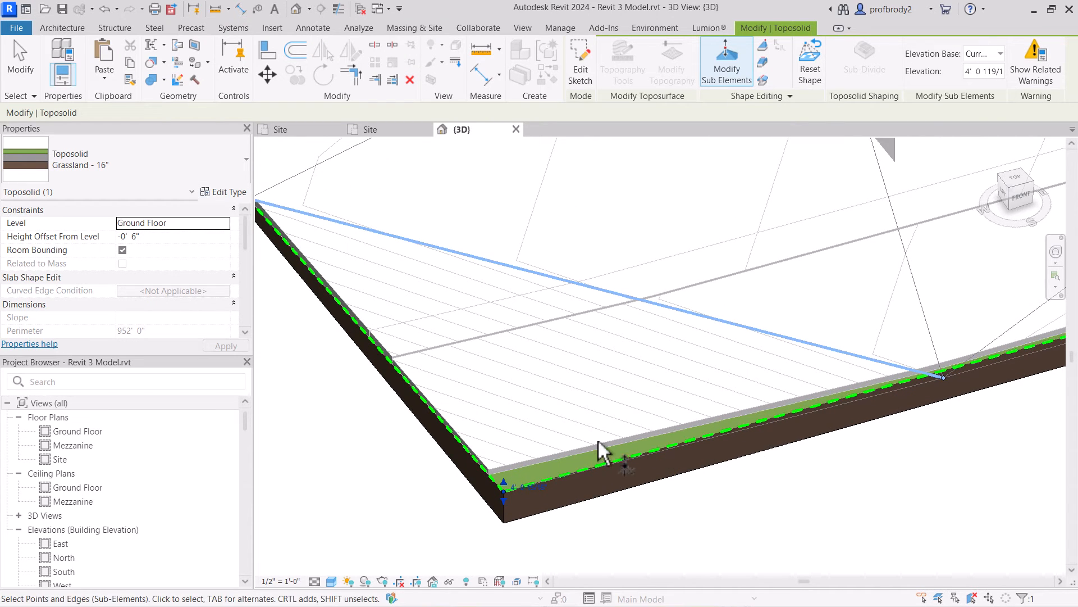
{"action": "scroll", "coordinate": [634, 431], "scroll_direction": "down", "scroll_amount": 2}
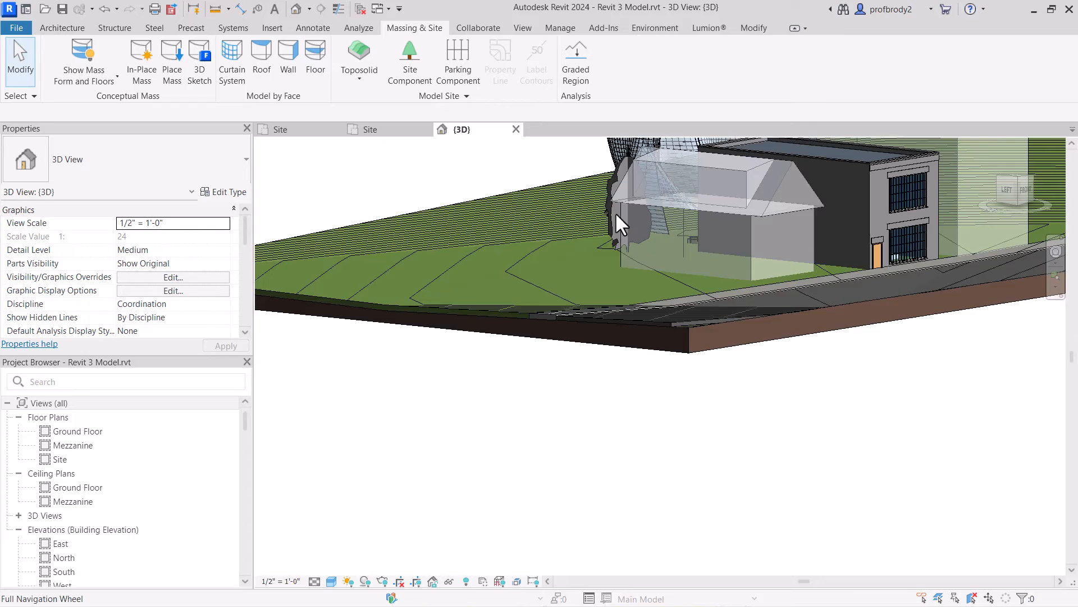
{"action": "scroll", "coordinate": [615, 211], "scroll_direction": "up", "scroll_amount": 4}
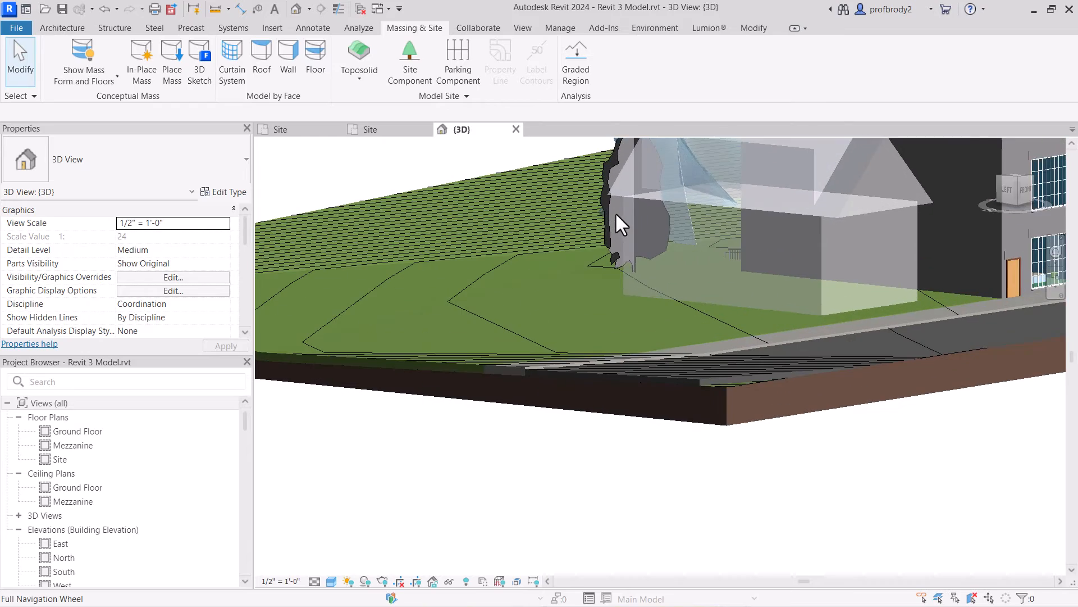
- Select the main toposolid from the left side of the model and lower it slightly to a height offset of about -0' 11"
{"action": "middle_click_drag", "start_coordinate": [655, 292], "coordinate": [782, 335], "text": "shift"}
{"action": "scroll", "coordinate": [782, 335], "scroll_direction": "up", "scroll_amount": 2}
{"action": "scroll", "coordinate": [777, 339], "scroll_direction": "up", "scroll_amount": 5}
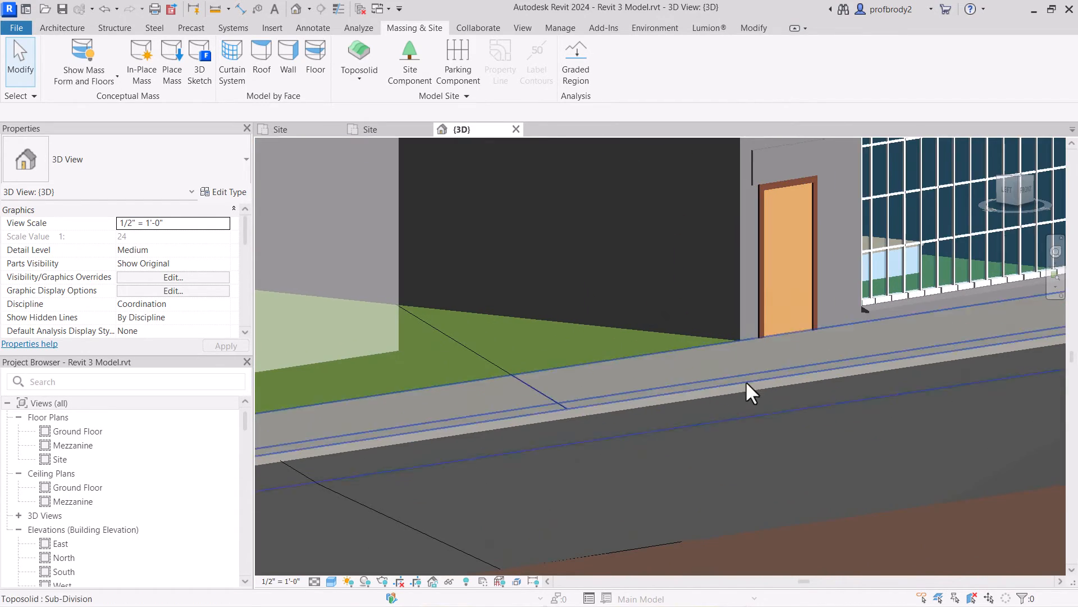
{"action": "scroll", "coordinate": [764, 343], "scroll_direction": "down", "scroll_amount": 6}
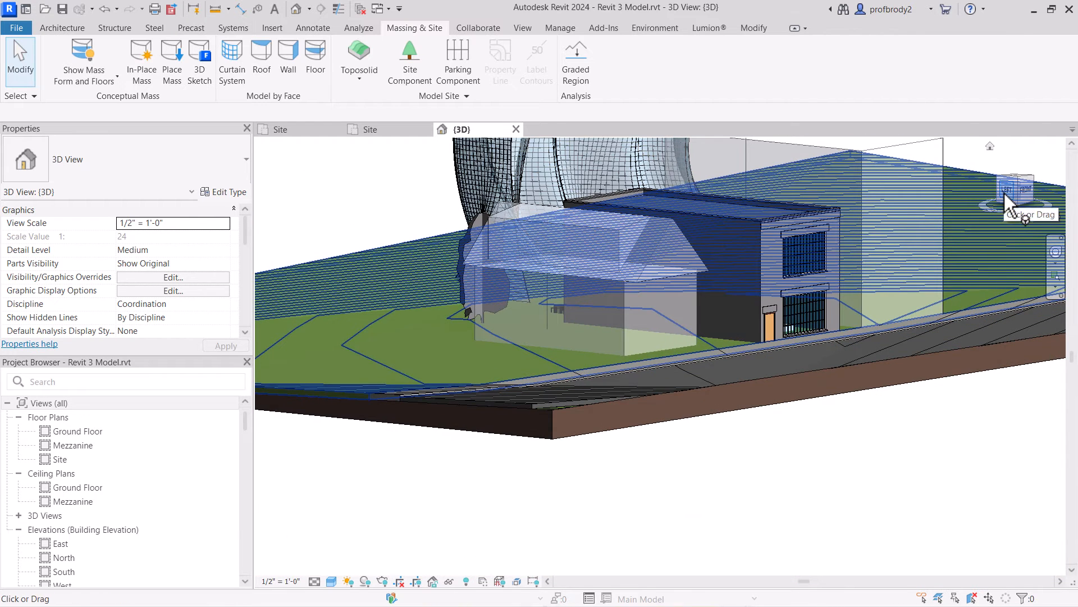
{"action": "left_click", "coordinate": [1003, 191]}
{"action": "scroll", "coordinate": [729, 366], "scroll_direction": "up", "scroll_amount": 2}
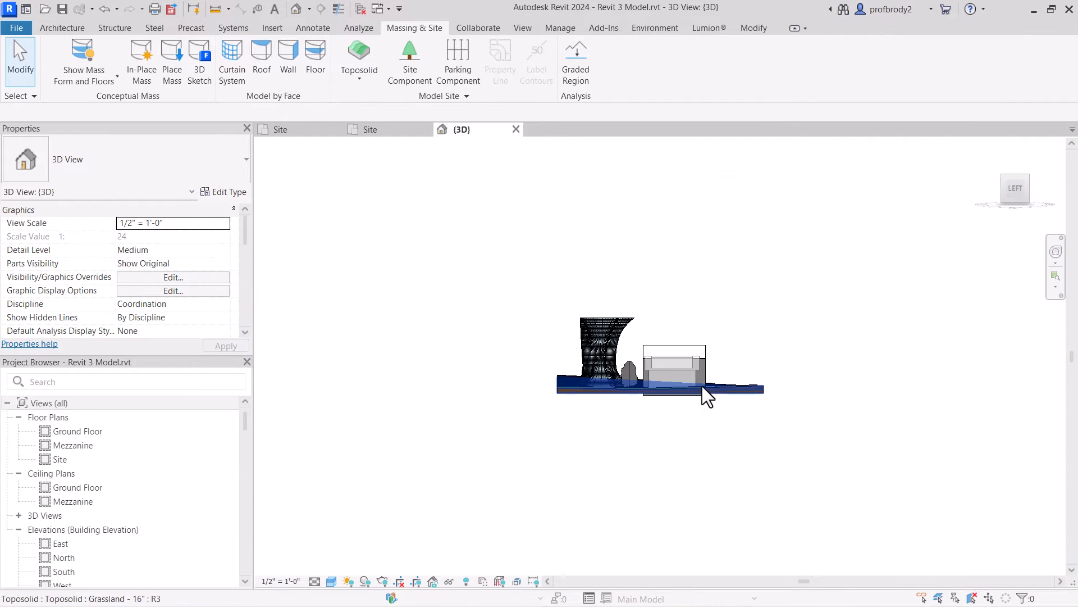
{"action": "scroll", "coordinate": [703, 390], "scroll_direction": "up", "scroll_amount": 4}
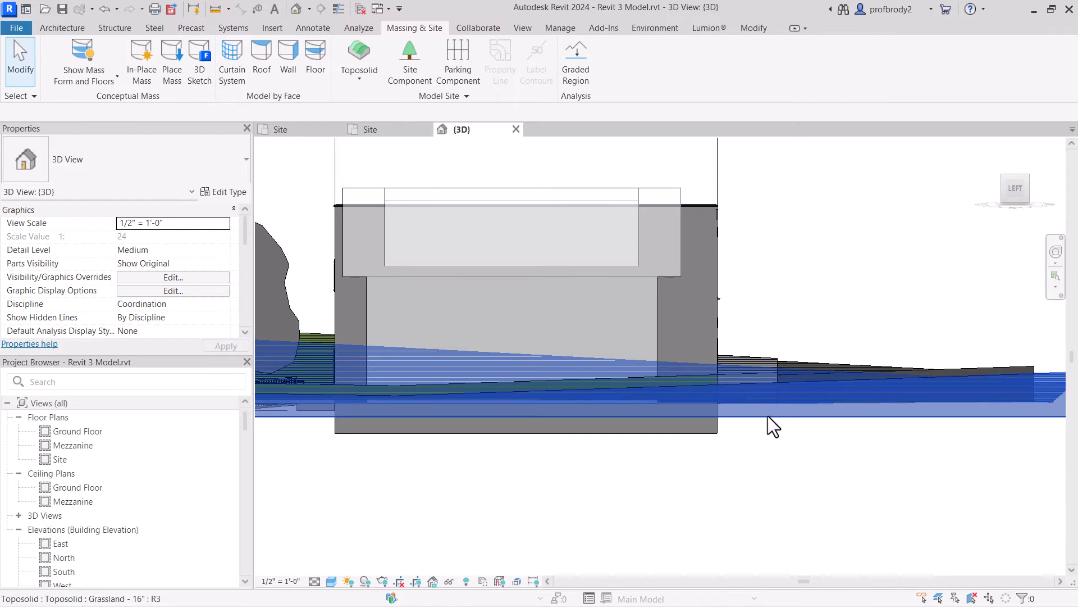
{"action": "left_click", "coordinate": [767, 414]}
{"action": "left_click_drag", "start_coordinate": [788, 424], "coordinate": [798, 441]}
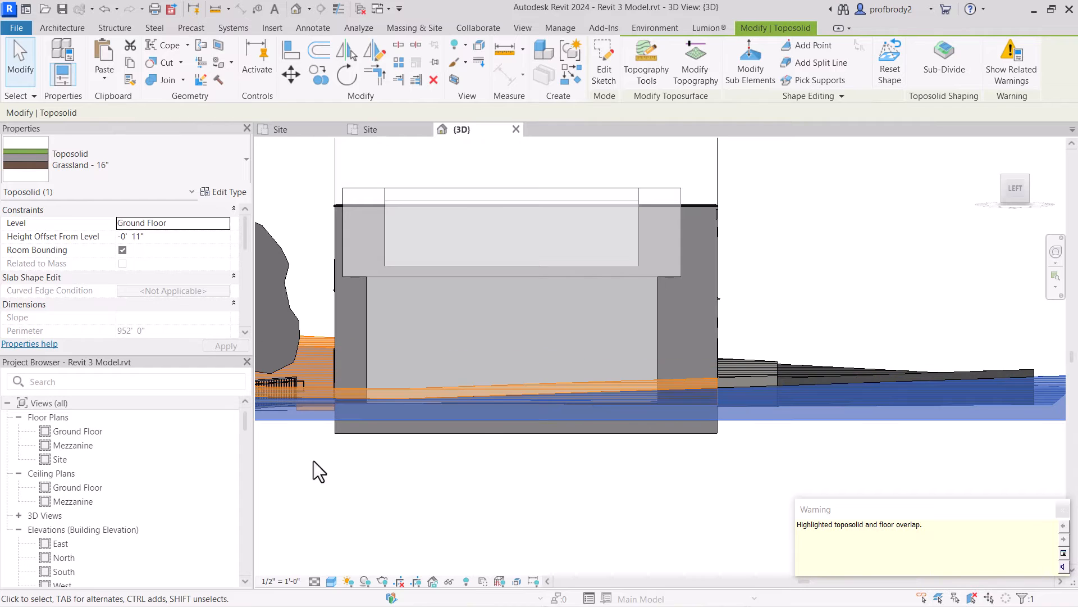
- Set the main toposolid's height offset from the Ground Floor level to 2' 0"
{"action": "left_click", "coordinate": [162, 241]}
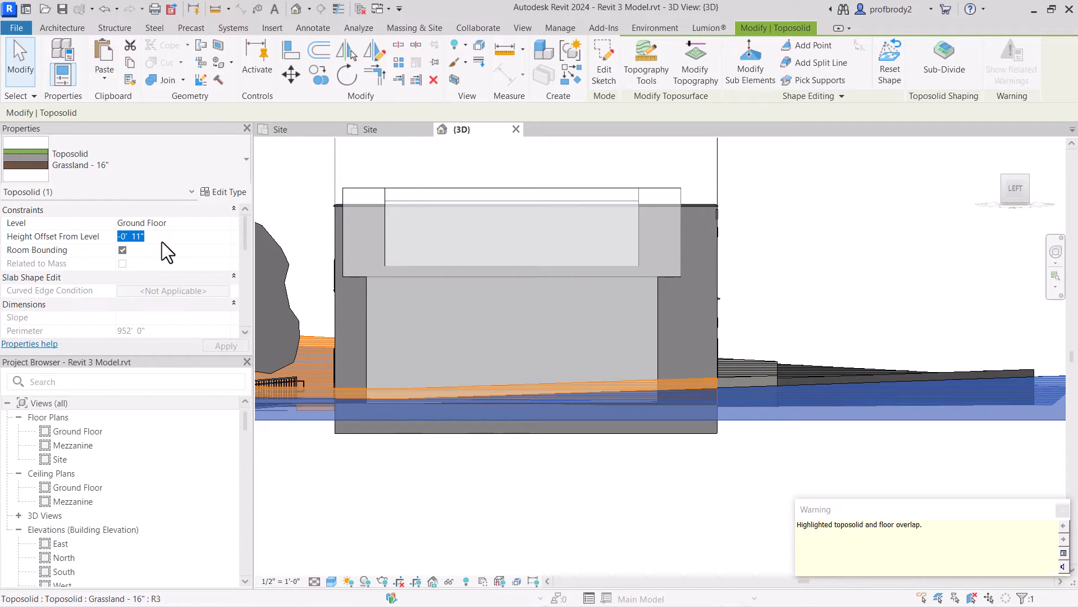
{"action": "type", "text": "2' 0"}
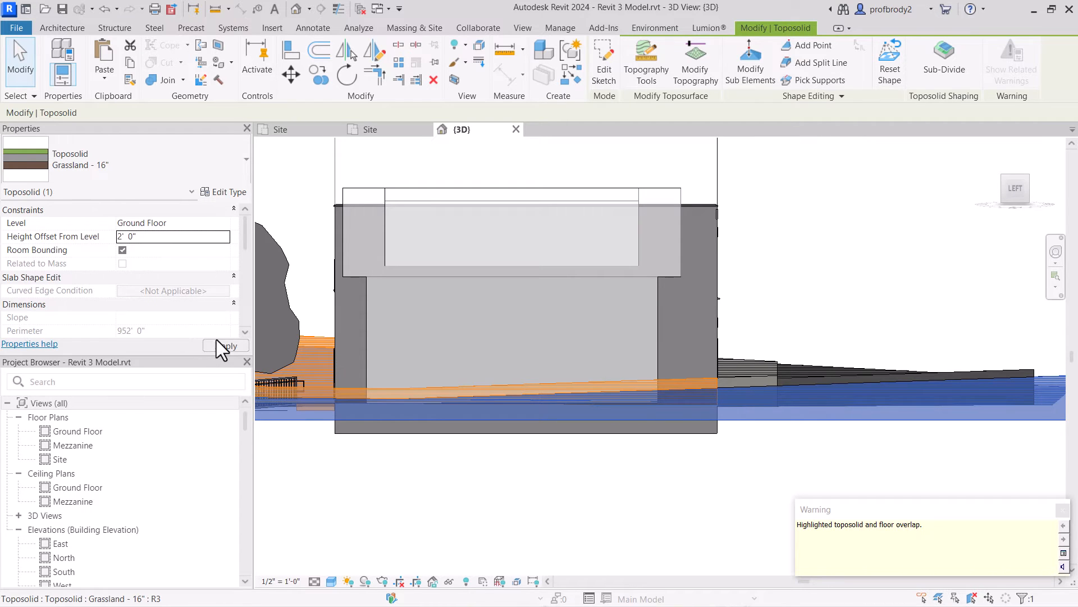
{"action": "left_click", "coordinate": [217, 341]}
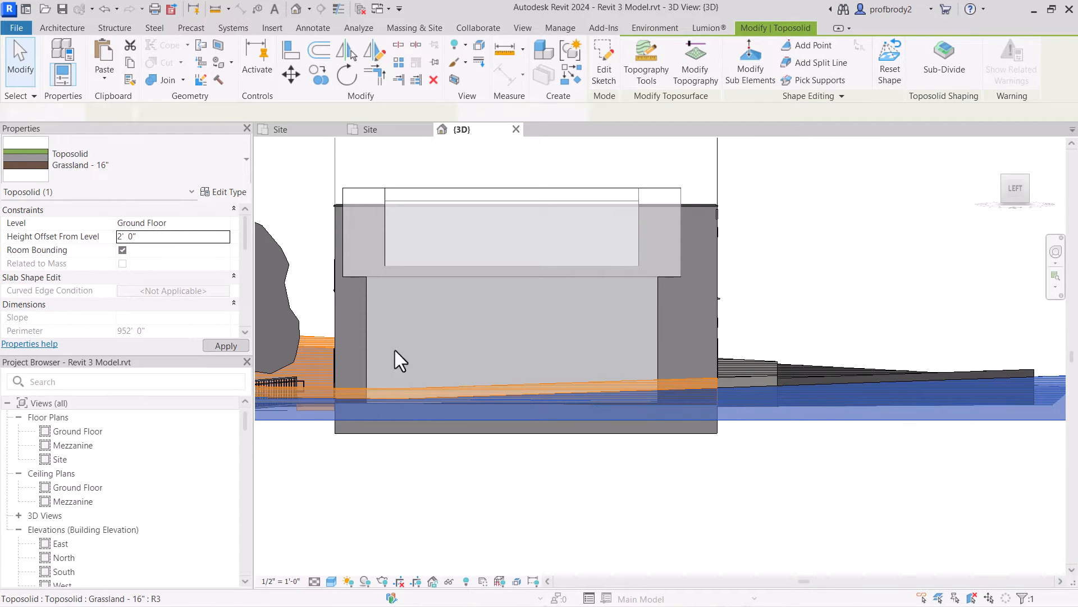
- Set the main toposolid's height offset from the Ground Floor level to -2' 0" and accept the overlap warnings
{"action": "left_click", "coordinate": [170, 236]}
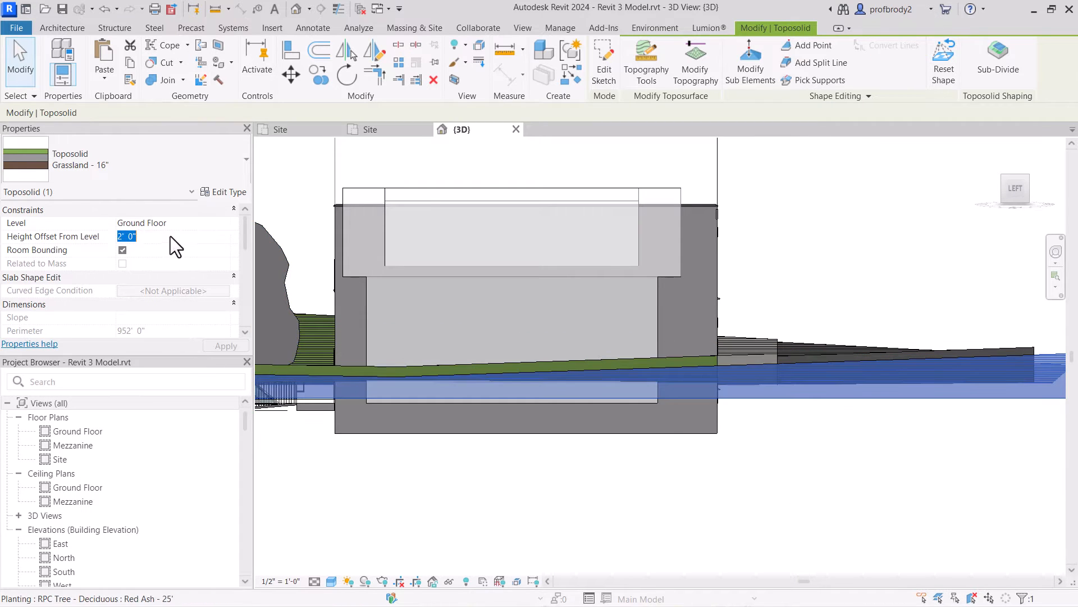
{"action": "type", "text": "-2"}
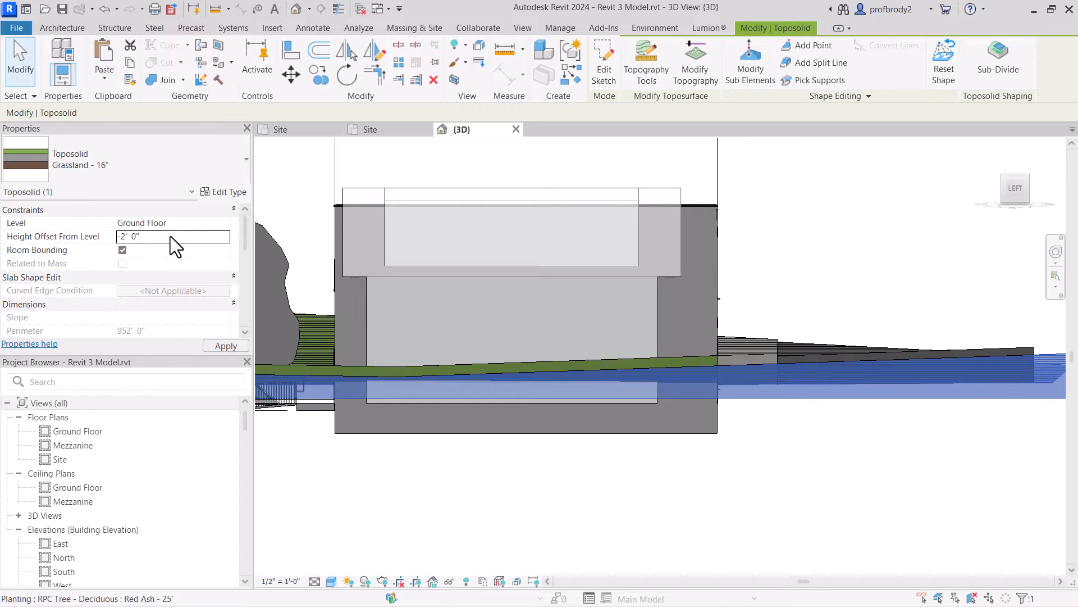
{"action": "left_click", "coordinate": [232, 345]}
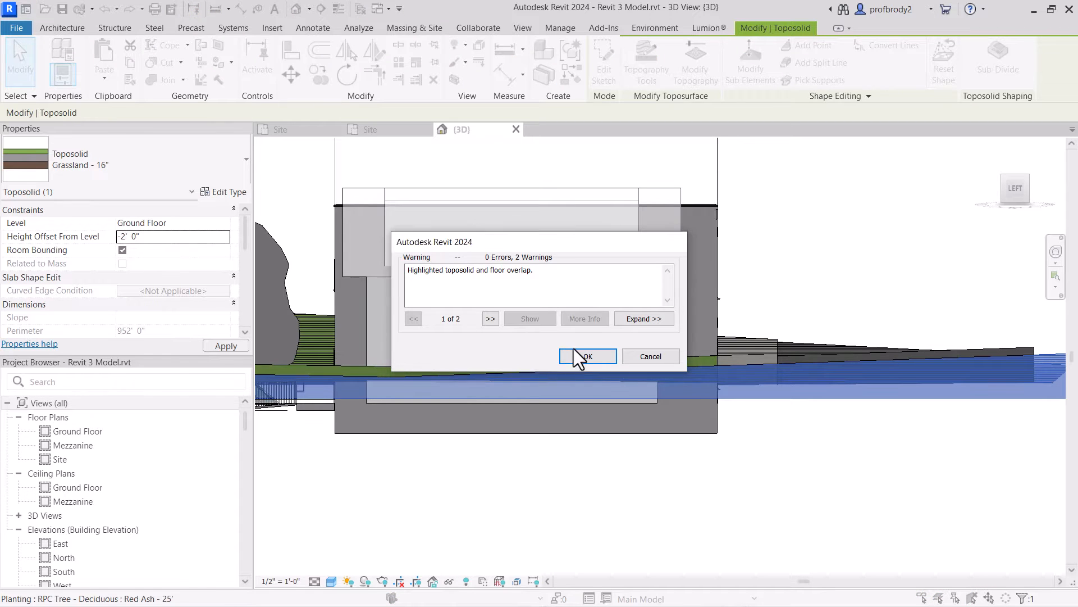
{"action": "left_click", "coordinate": [588, 356]}
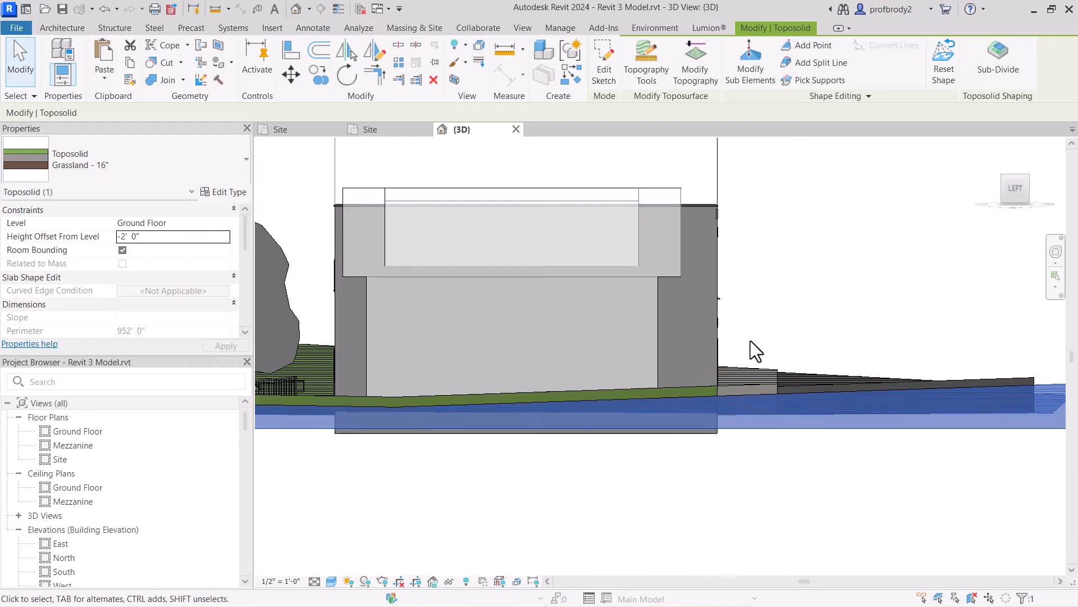
- Check the sidewalk against the building's front door, set the main toposolid's height offset to -2' 4", and deselect it
{"action": "middle_click_drag", "start_coordinate": [751, 340], "coordinate": [676, 399], "text": "shift"}
{"action": "scroll", "coordinate": [590, 459], "scroll_direction": "up", "scroll_amount": 3}
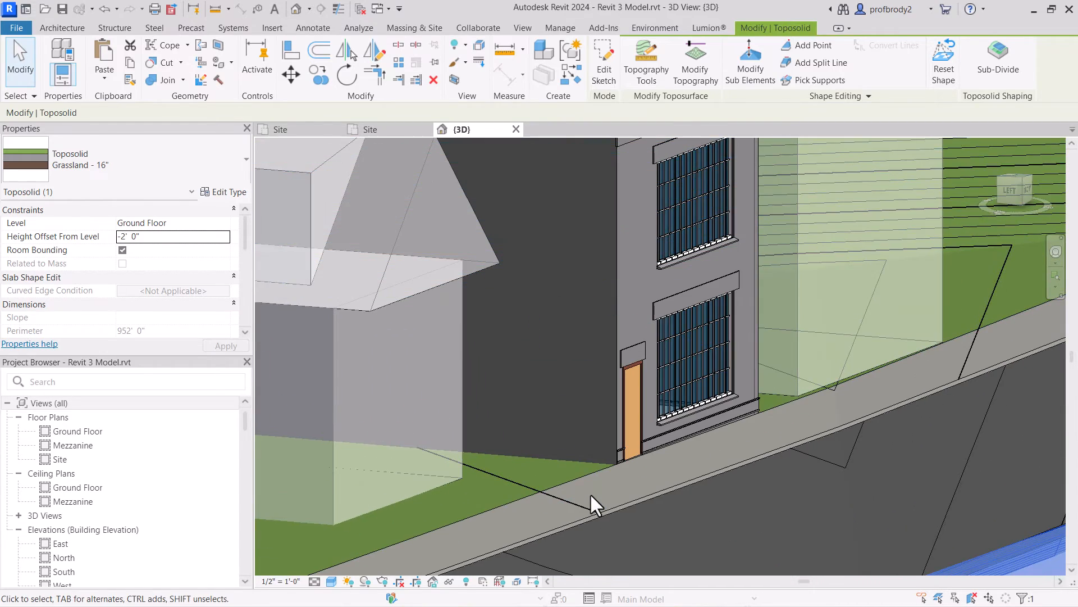
{"action": "scroll", "coordinate": [588, 493], "scroll_direction": "down", "scroll_amount": 3}
{"action": "middle_click_drag", "start_coordinate": [589, 493], "coordinate": [641, 375]}
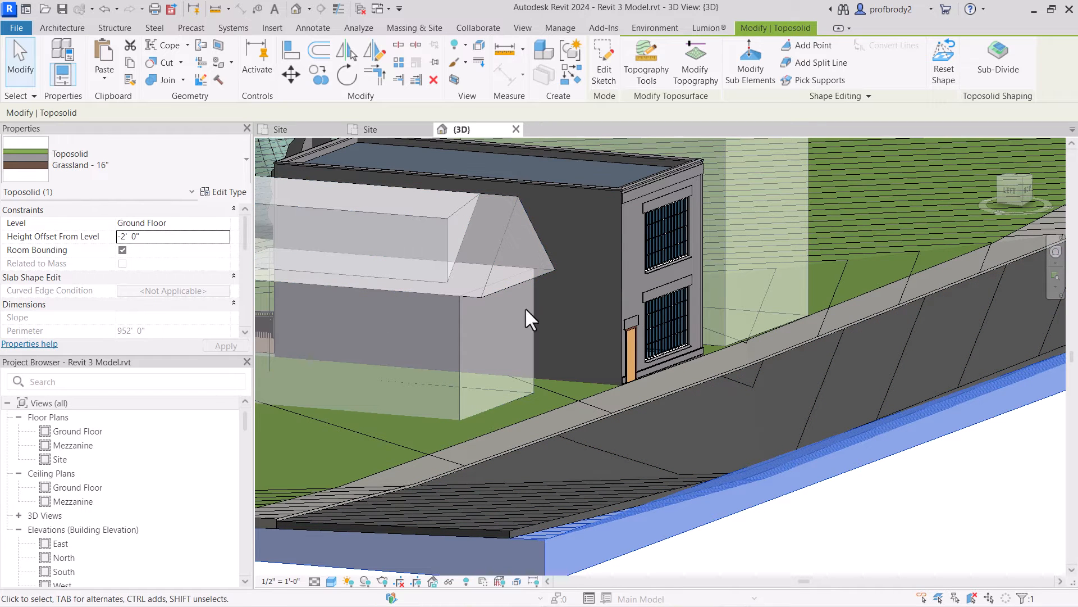
{"action": "scroll", "coordinate": [631, 382], "scroll_direction": "up", "scroll_amount": 3}
{"action": "scroll", "coordinate": [641, 400], "scroll_direction": "up", "scroll_amount": 4}
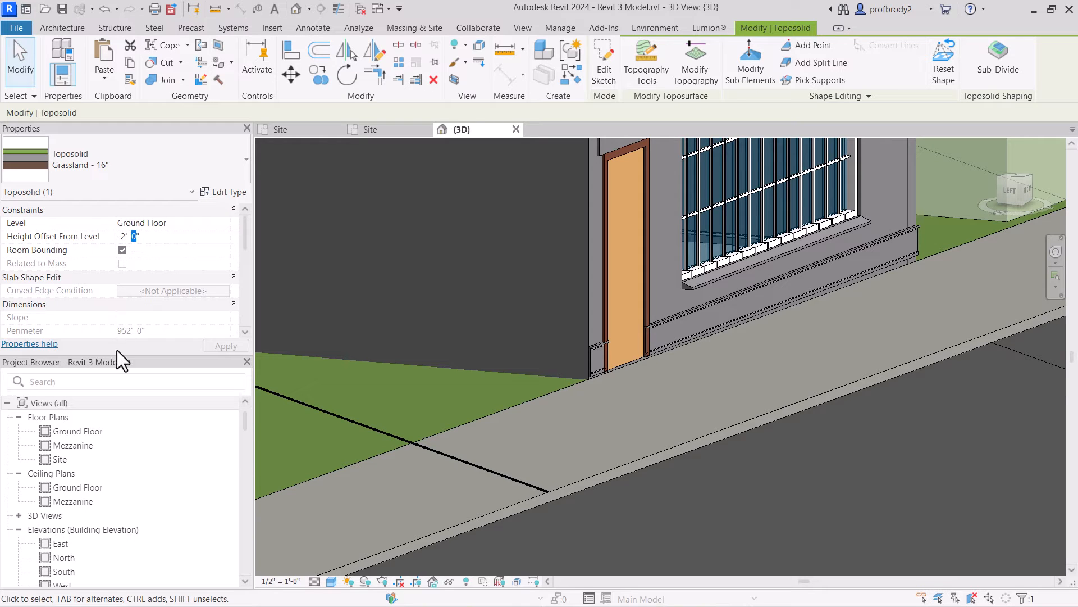
{"action": "type", "text": "4"}
{"action": "key", "text": "Return"}
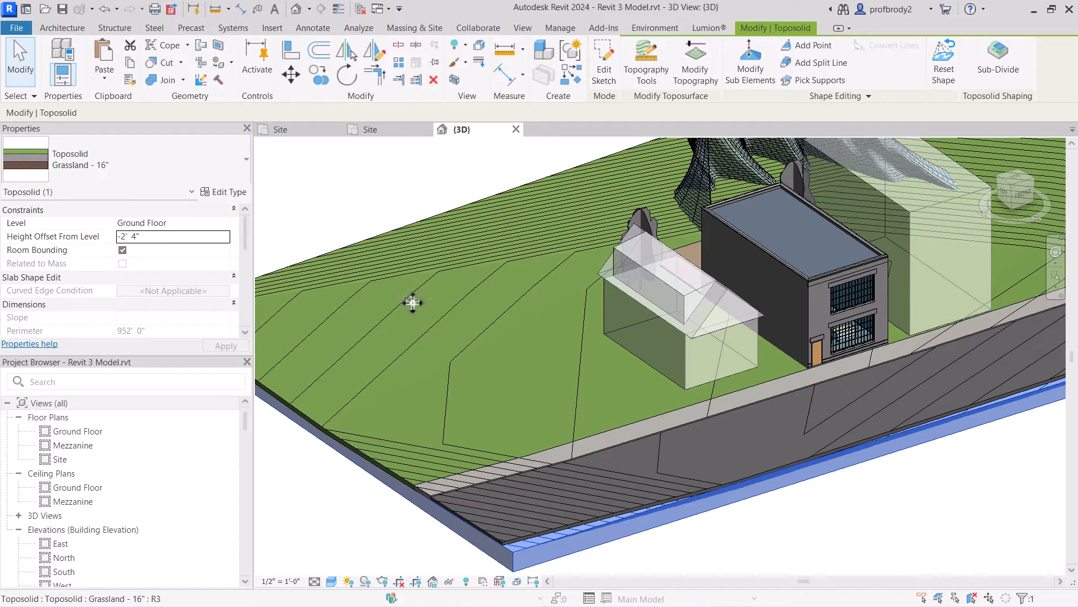
{"action": "left_click", "coordinate": [30, 66]}
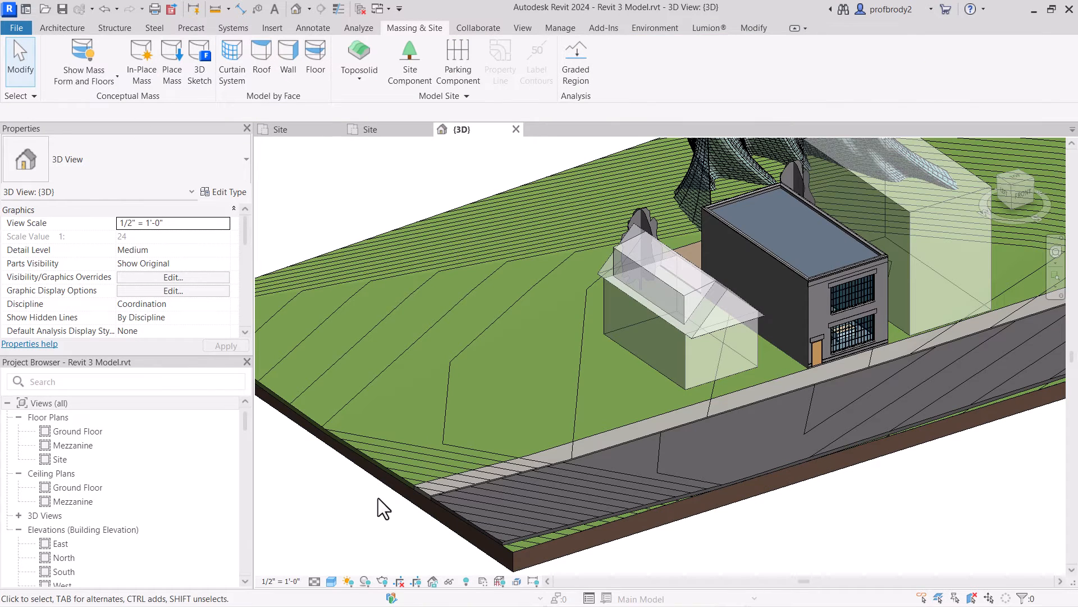
- Hide the main toposolid and the lawn sub-division as elements in the 3D view
{"action": "middle_click_drag", "start_coordinate": [378, 497], "coordinate": [506, 511]}
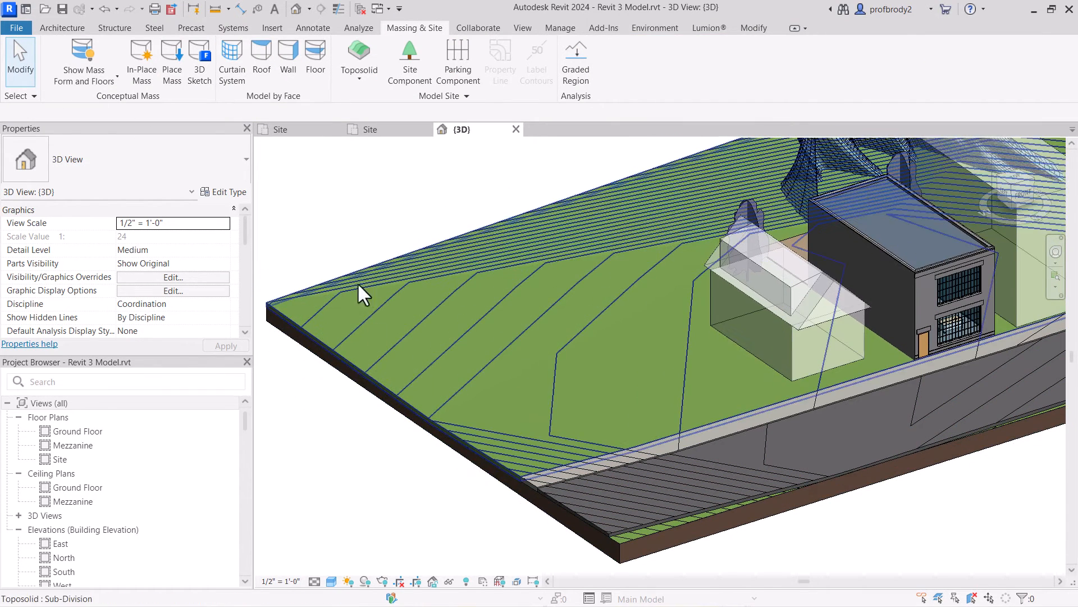
{"action": "left_click_drag", "start_coordinate": [310, 210], "coordinate": [282, 346]}
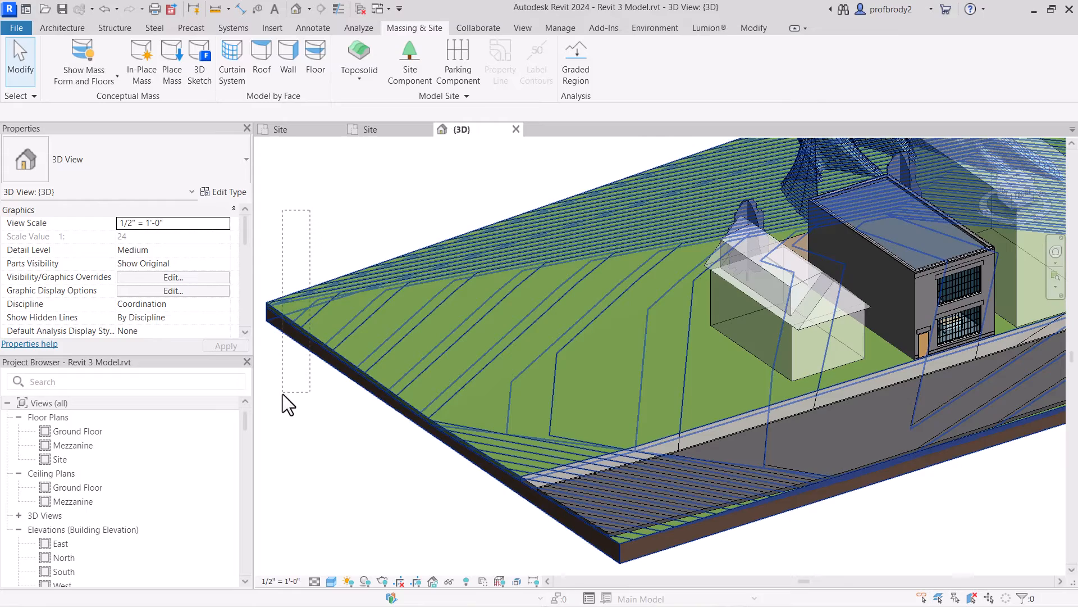
{"action": "left_click_drag", "start_coordinate": [282, 393], "coordinate": [282, 401]}
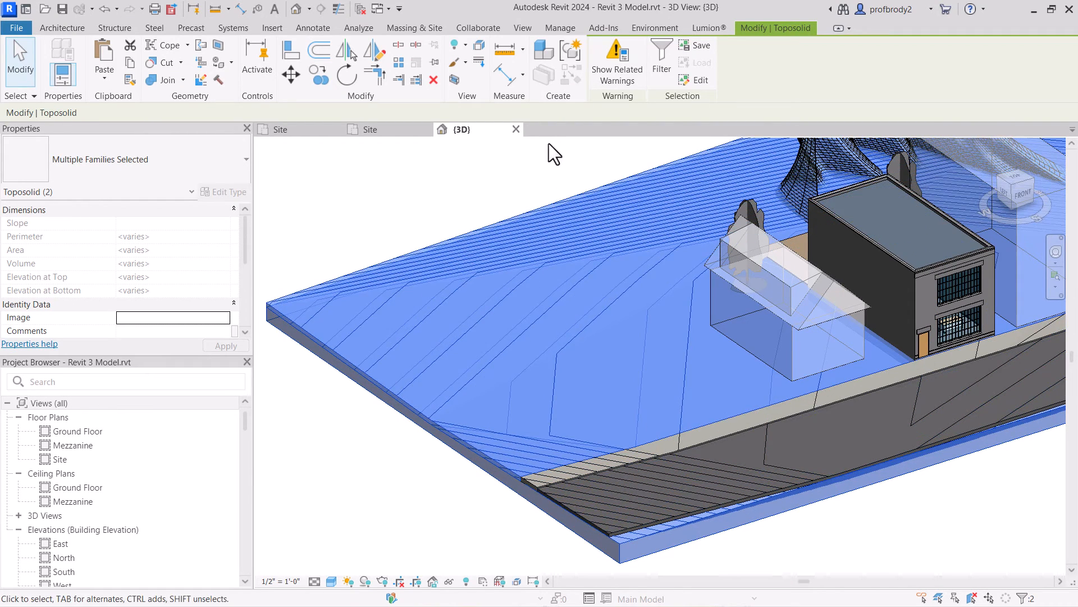
{"action": "right_click", "coordinate": [438, 292]}
{"action": "mouse_move", "coordinate": [587, 328]}
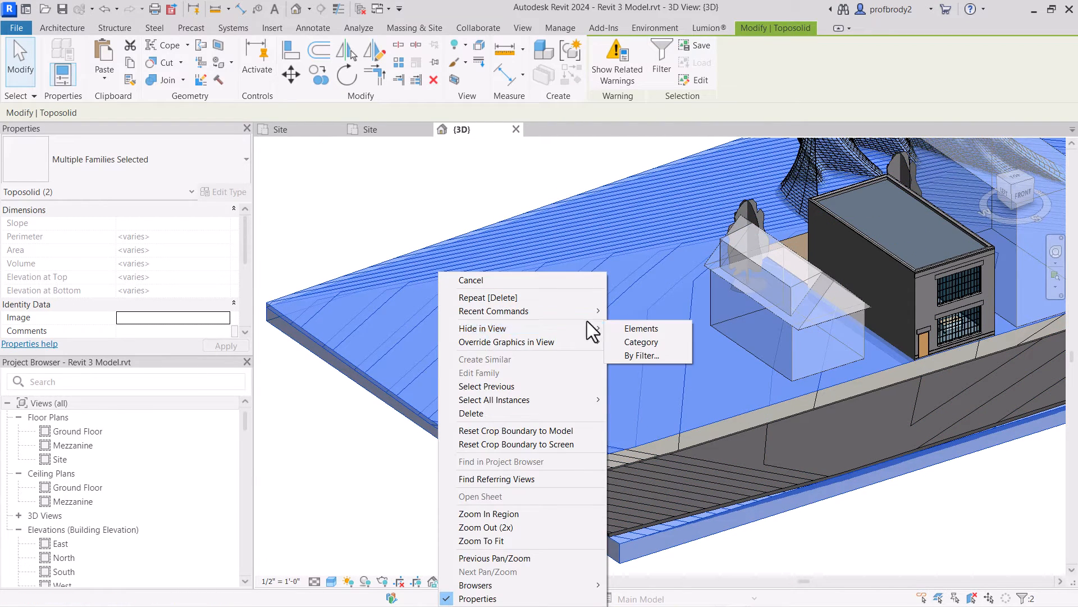
{"action": "left_click", "coordinate": [648, 329]}
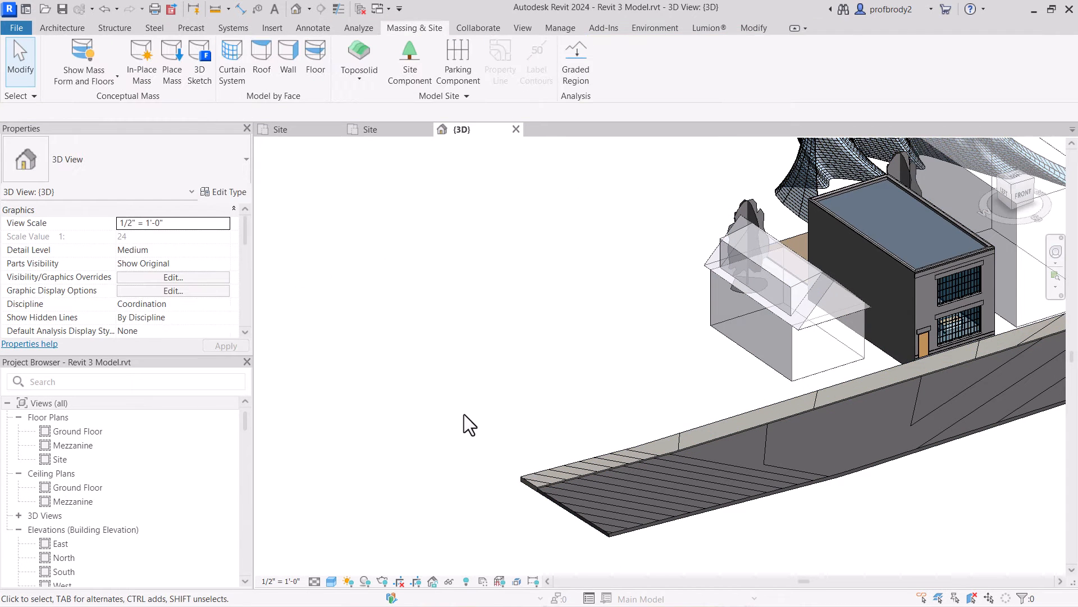
- Lower the brown paved mass behind the building to an elevation of -1' 2" from its level and deselect it
{"action": "middle_click_drag", "start_coordinate": [534, 466], "coordinate": [875, 356], "text": "shift"}
{"action": "scroll", "coordinate": [876, 374], "scroll_direction": "up", "scroll_amount": 5}
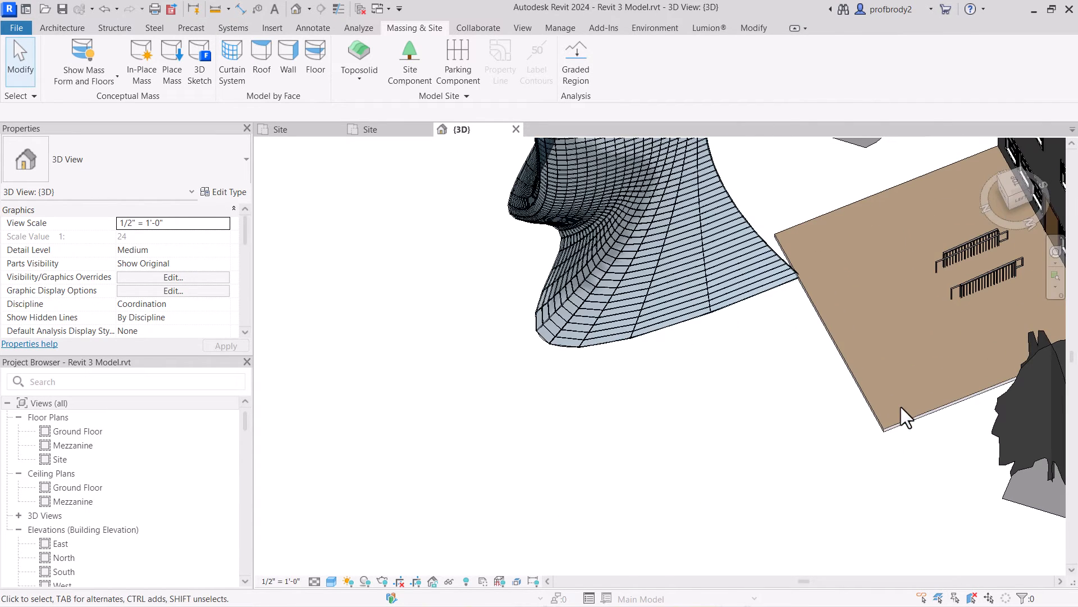
{"action": "left_click", "coordinate": [898, 423]}
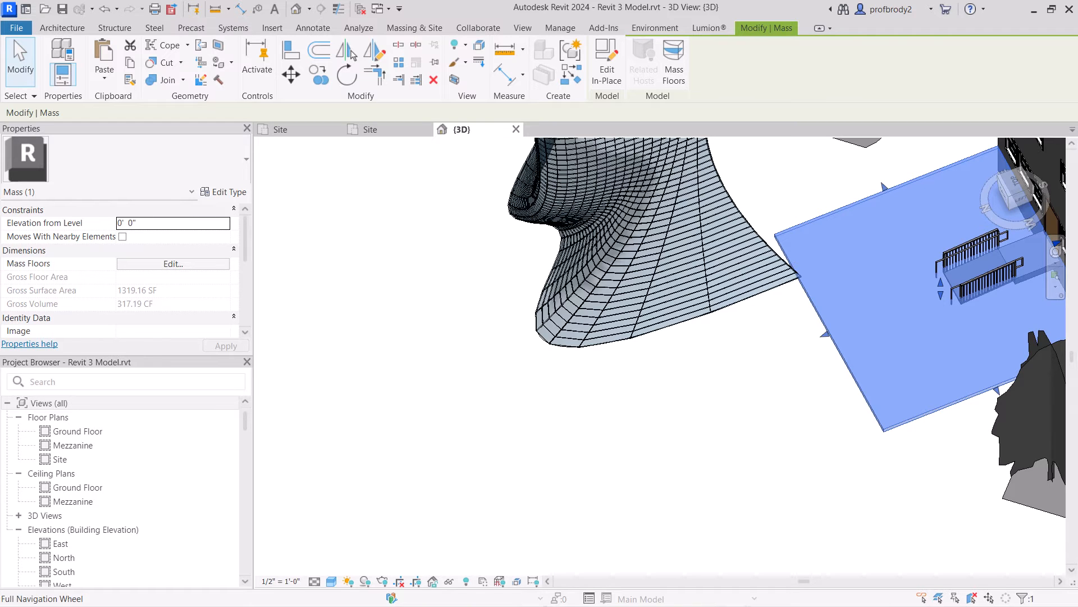
{"action": "scroll", "coordinate": [1012, 263], "scroll_direction": "up", "scroll_amount": 2}
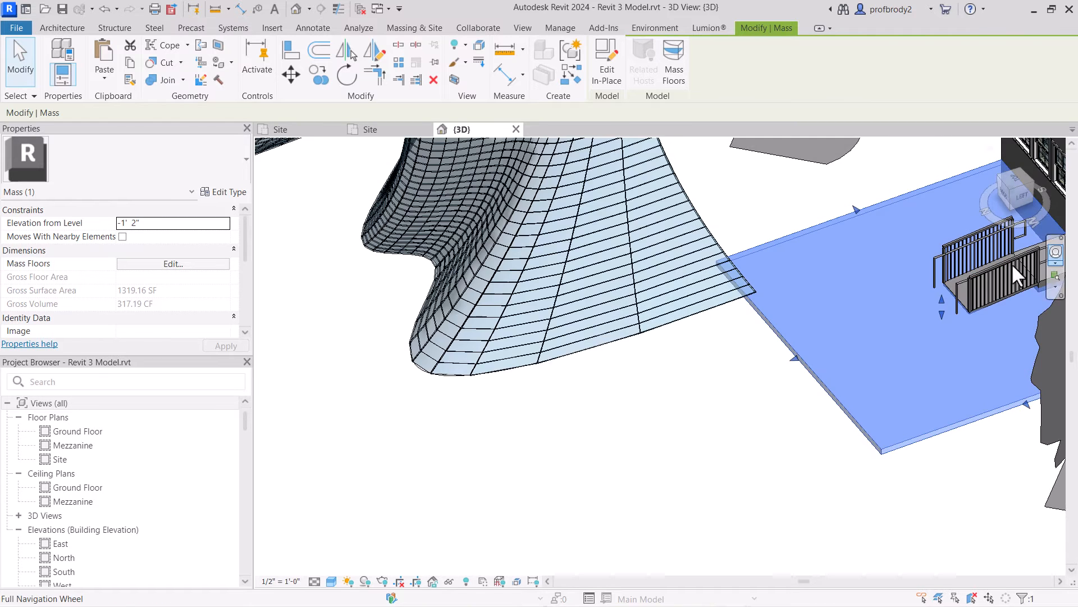
{"action": "scroll", "coordinate": [936, 321], "scroll_direction": "up", "scroll_amount": 3}
{"action": "scroll", "coordinate": [782, 433], "scroll_direction": "down", "scroll_amount": 4}
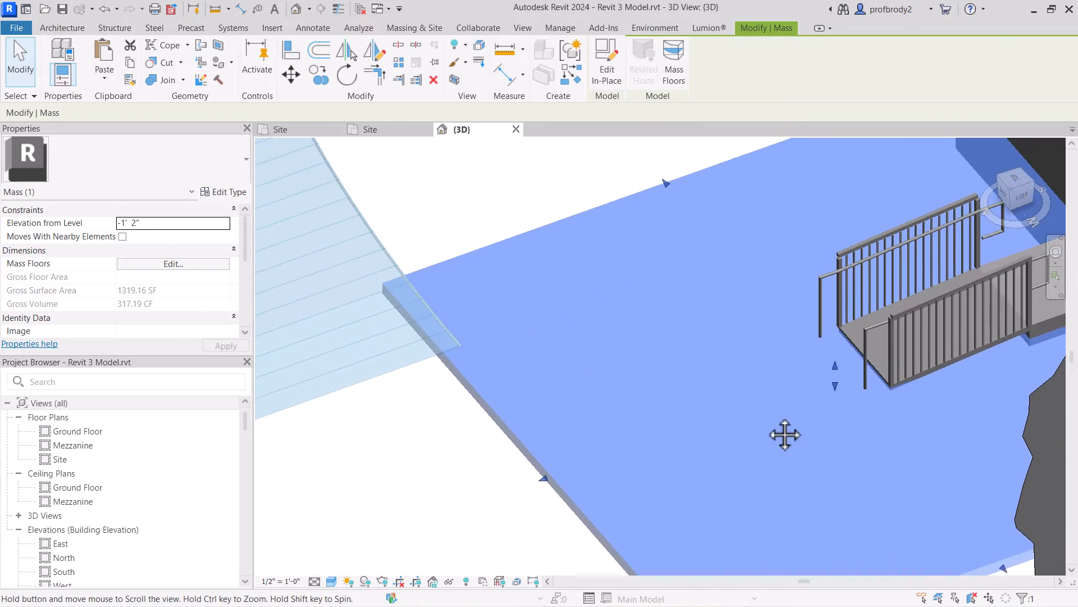
{"action": "scroll", "coordinate": [863, 344], "scroll_direction": "down", "scroll_amount": 2}
{"action": "scroll", "coordinate": [857, 340], "scroll_direction": "down", "scroll_amount": 2}
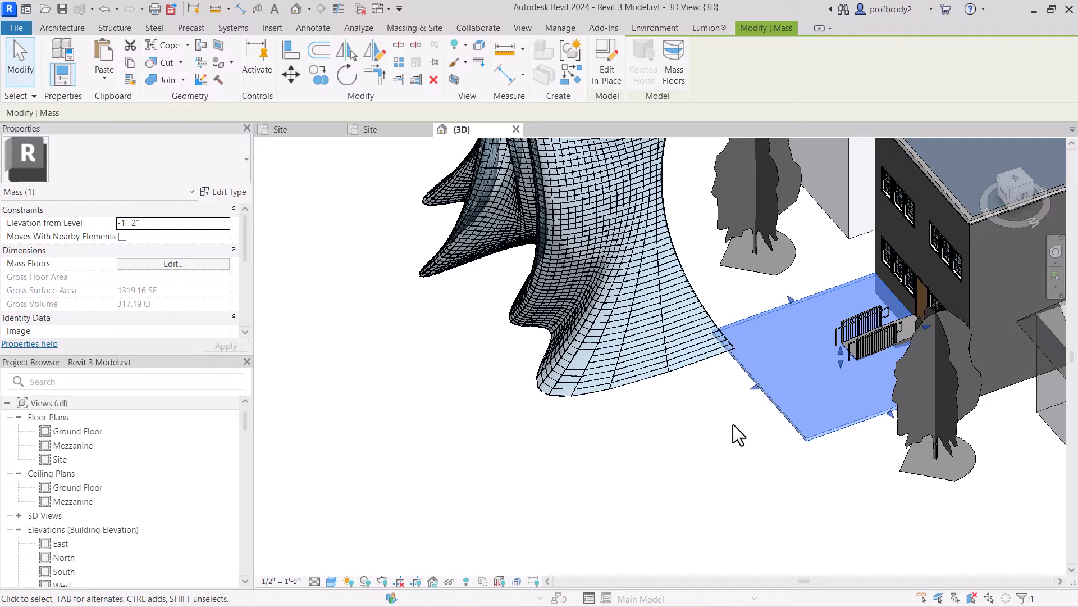
{"action": "key", "text": "Escape"}
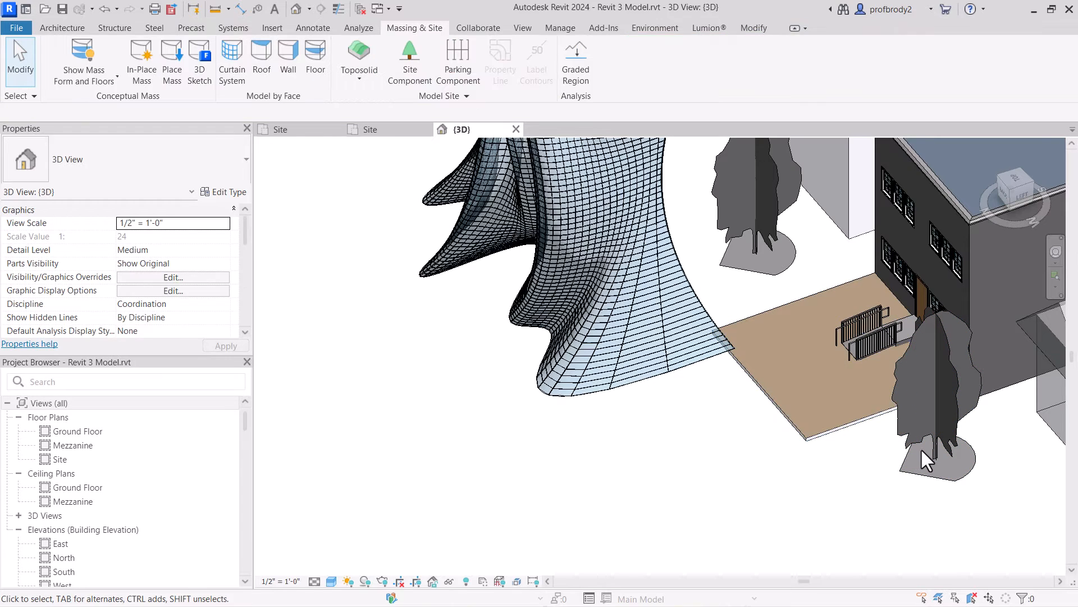
- Delete the two Red Ash - 25' trees on either side of the brown paved area
{"action": "left_click", "coordinate": [913, 473]}
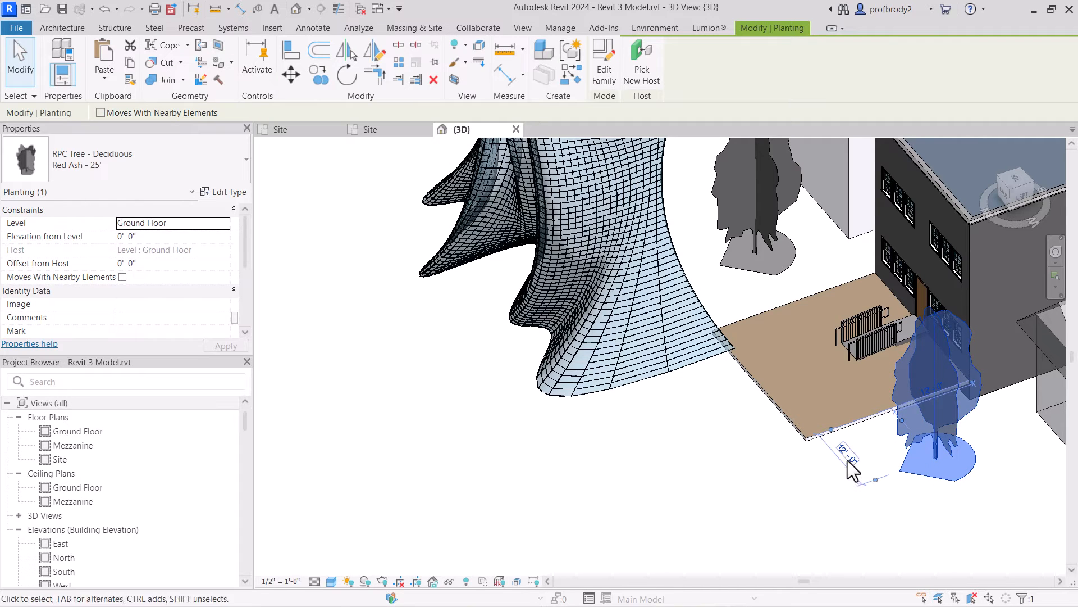
{"action": "left_click", "coordinate": [756, 272], "text": "ctrl"}
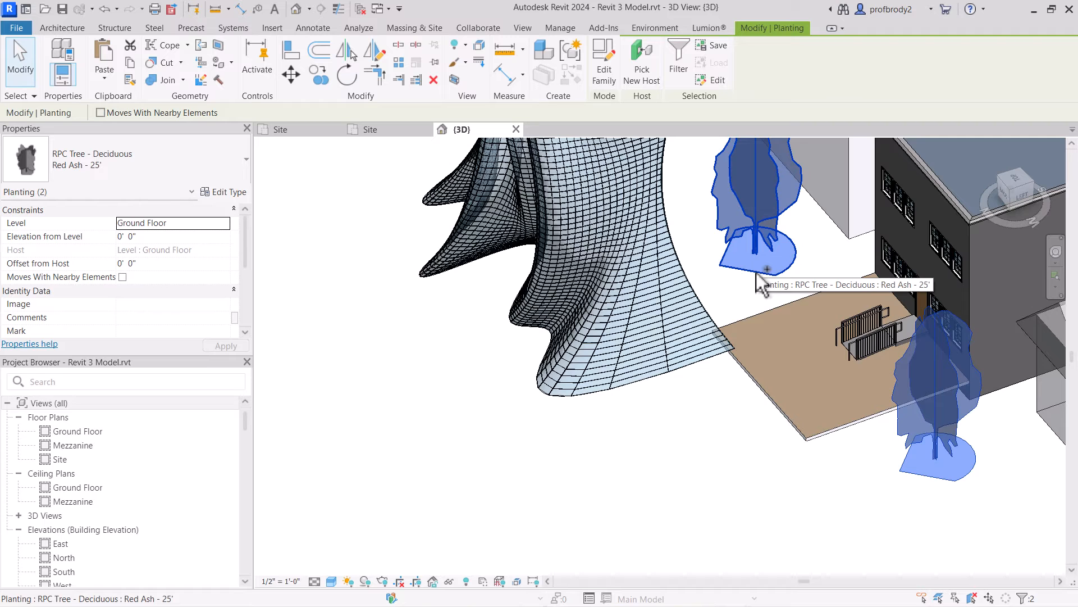
{"action": "key", "text": "Delete"}
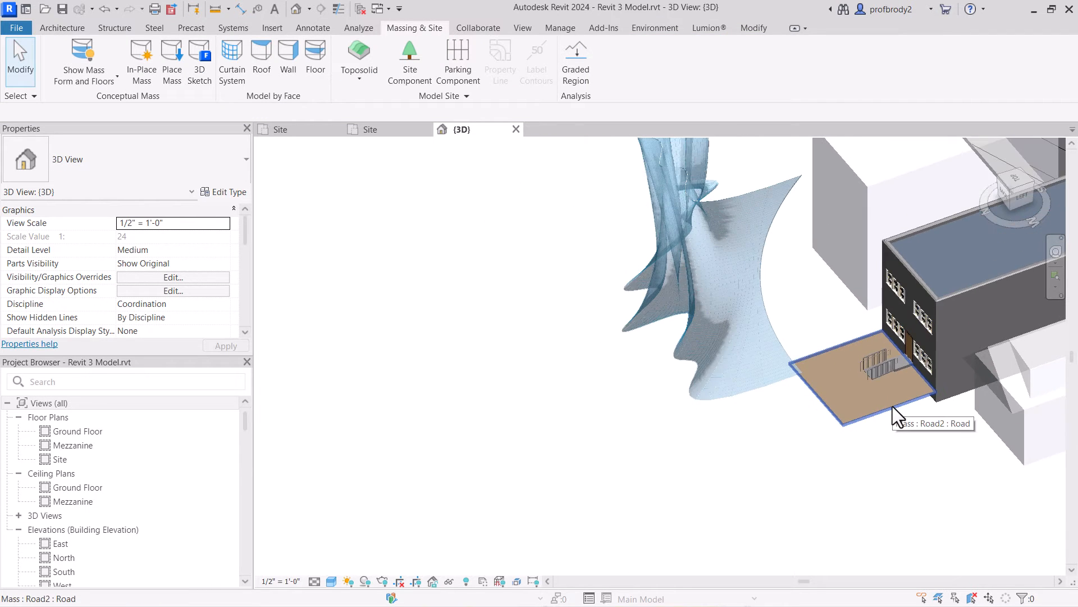
- Select the curved curtain-system structure behind the building and remove it from the model
{"action": "middle_click_drag", "start_coordinate": [892, 406], "coordinate": [782, 361], "text": "shift"}
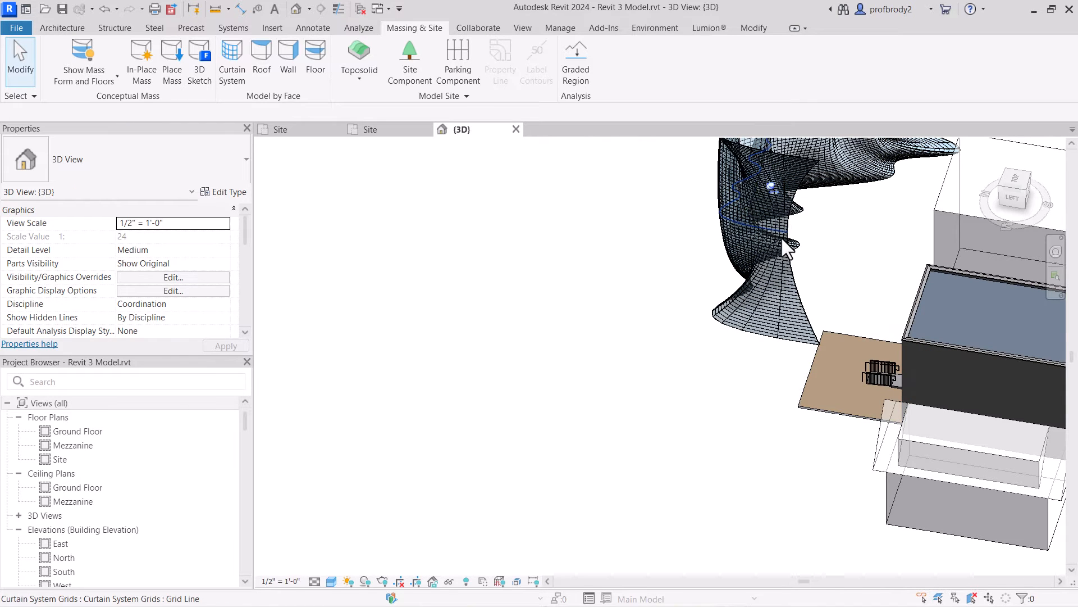
{"action": "left_click", "coordinate": [779, 238]}
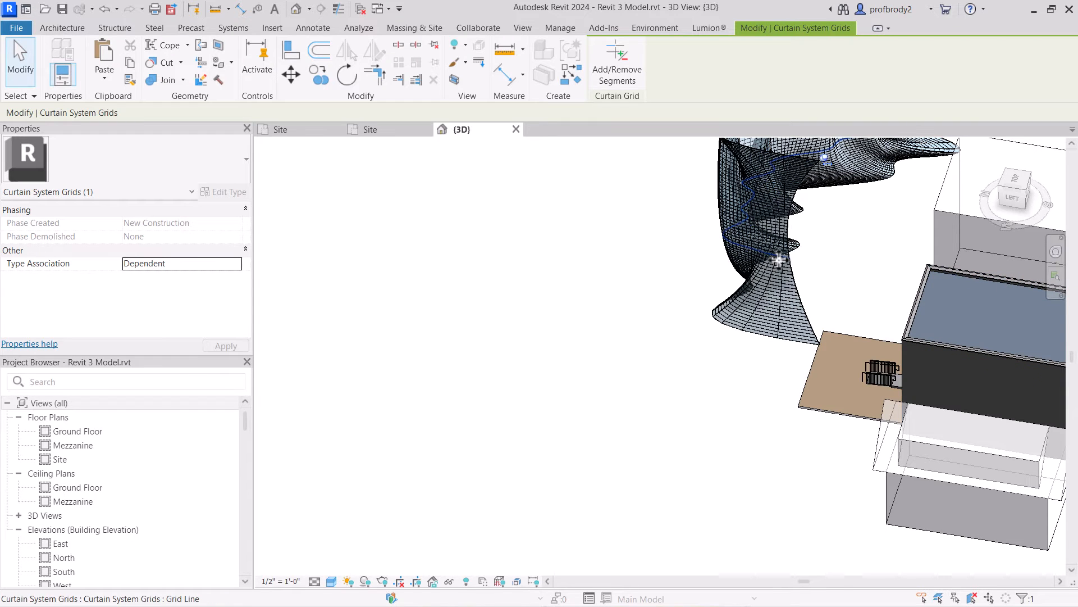
{"action": "left_click", "coordinate": [750, 383]}
{"action": "left_click_drag", "start_coordinate": [763, 362], "coordinate": [705, 304]}
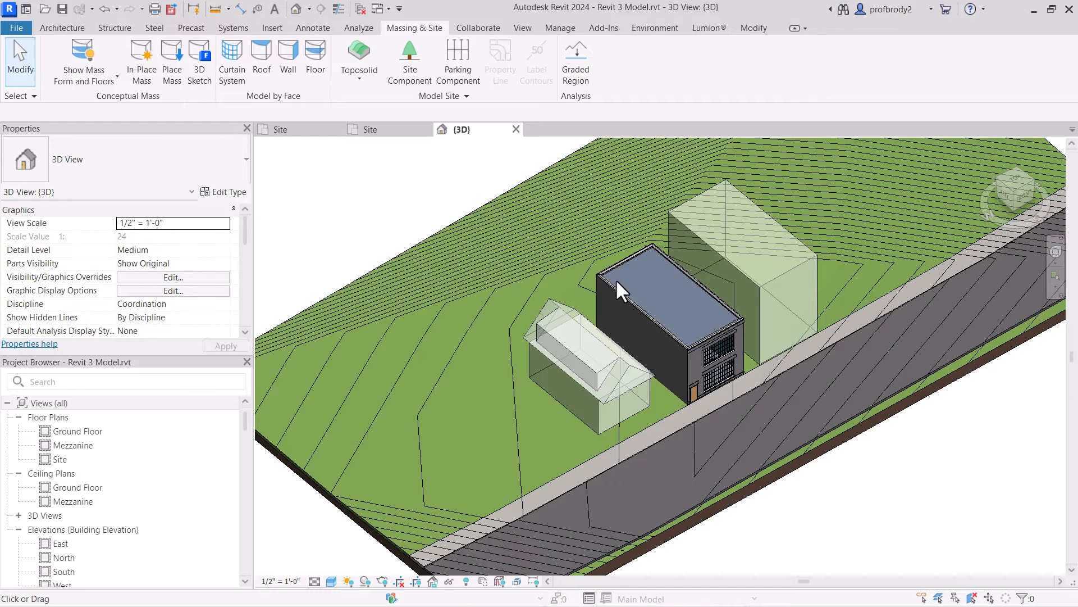
{"action": "middle_click_drag", "start_coordinate": [616, 278], "coordinate": [369, 176], "text": "shift"}
{"action": "left_click", "coordinate": [62, 28]}
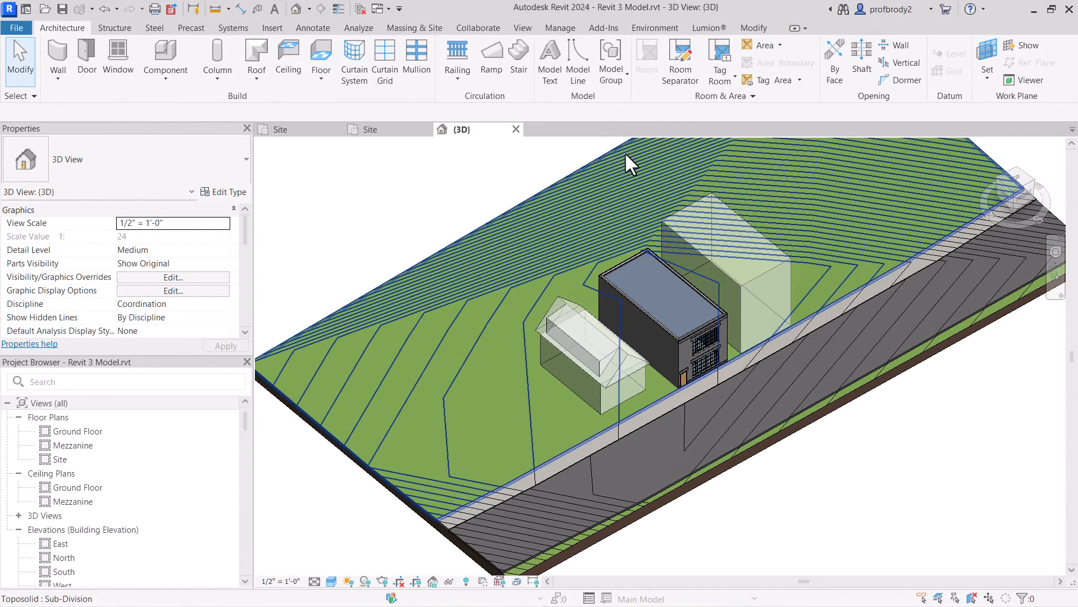
- Create a Handrail - Rectangular railing with a straight 308' path along the edge between the sidewalk and the road, spanning the whole site
{"action": "left_click", "coordinate": [457, 60]}
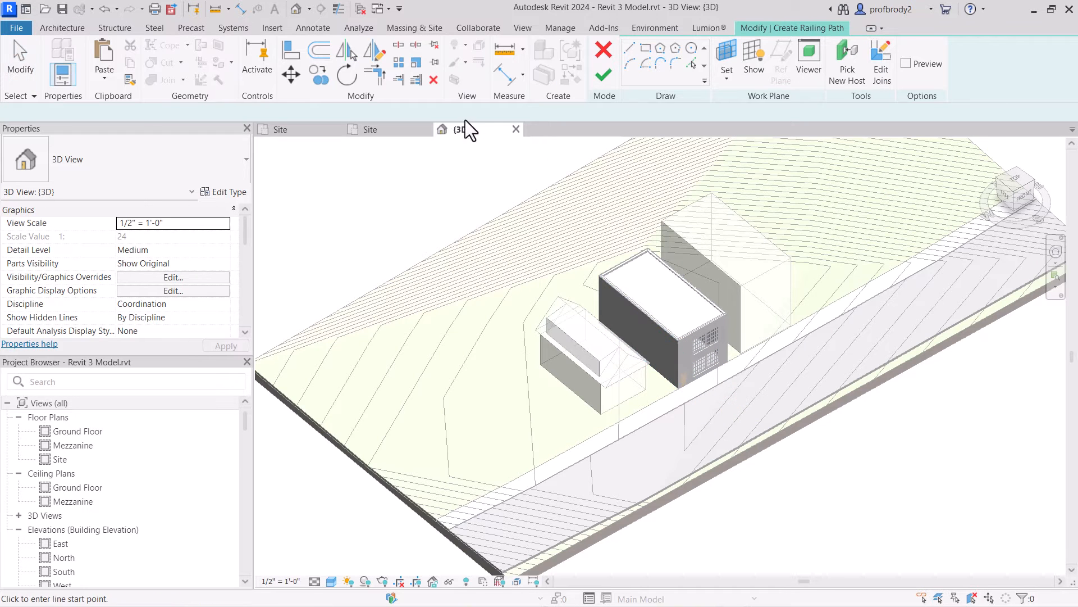
{"action": "left_click", "coordinate": [690, 64]}
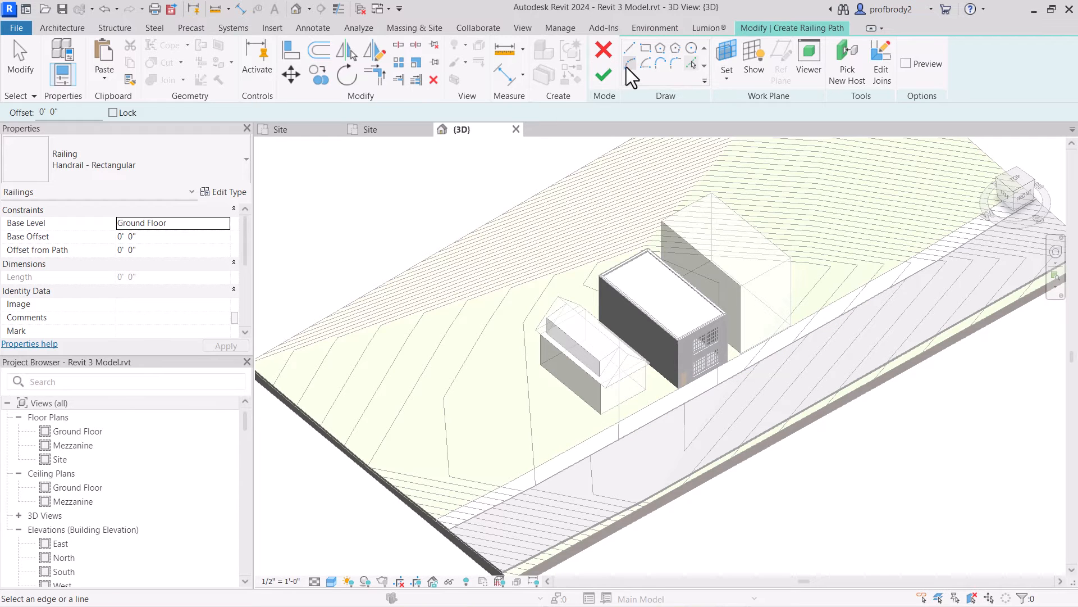
{"action": "left_click", "coordinate": [630, 48]}
{"action": "left_click", "coordinate": [1022, 183]}
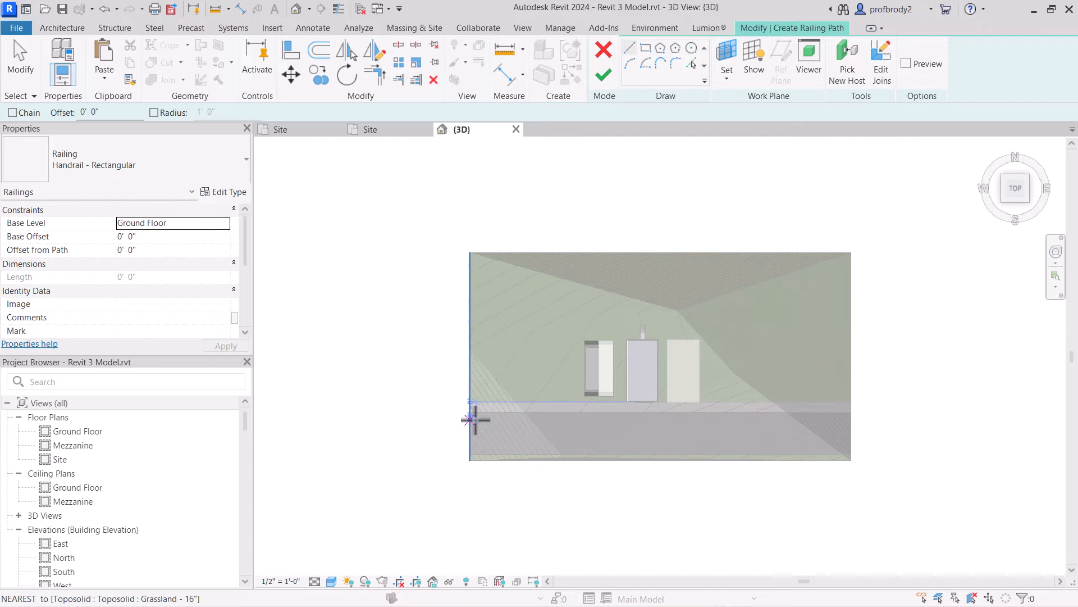
{"action": "left_click", "coordinate": [477, 412]}
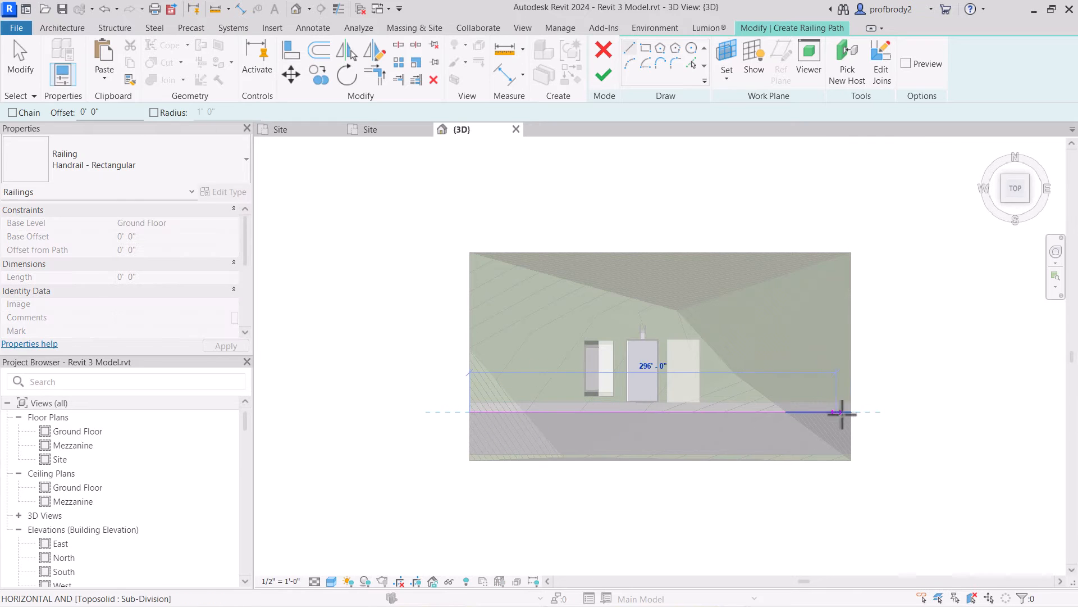
{"action": "left_click", "coordinate": [851, 412]}
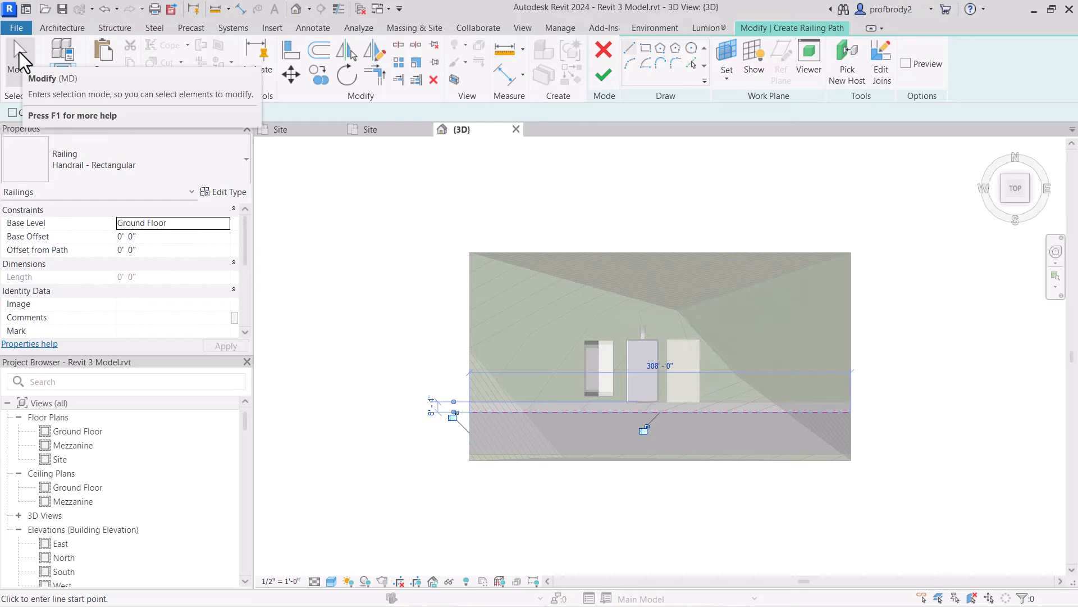
{"action": "left_click", "coordinate": [603, 74]}
- Host the new railing on the sidewalk sub-division so it follows the terrain, and deselect it
{"action": "middle_click_drag", "start_coordinate": [497, 366], "coordinate": [413, 435], "text": "shift"}
{"action": "scroll", "coordinate": [514, 452], "scroll_direction": "up", "scroll_amount": 3}
{"action": "scroll", "coordinate": [514, 452], "scroll_direction": "up", "scroll_amount": 1}
{"action": "scroll", "coordinate": [416, 436], "scroll_direction": "up", "scroll_amount": 5}
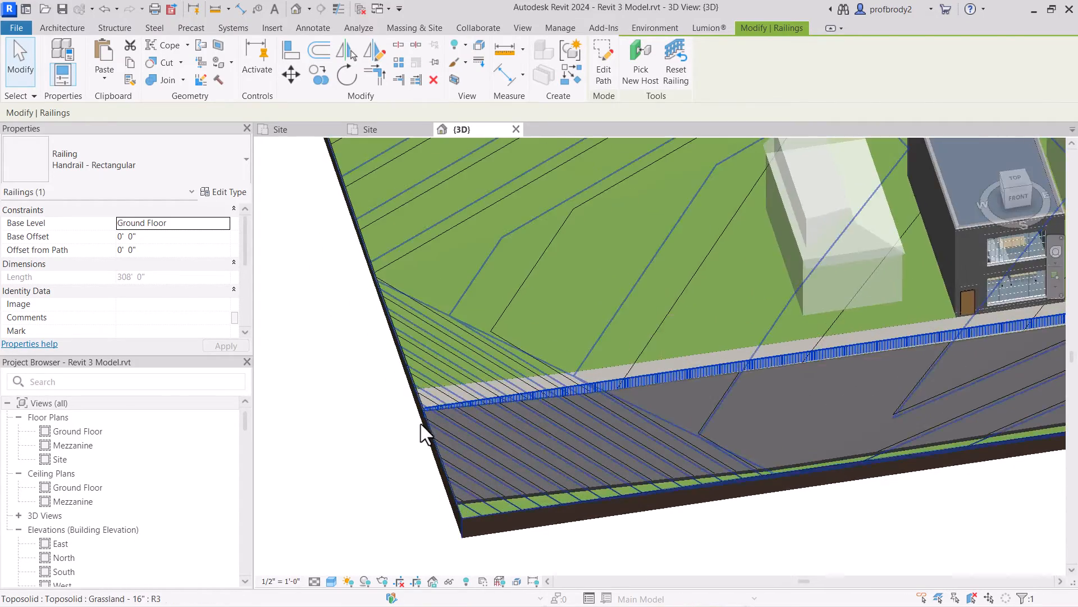
{"action": "scroll", "coordinate": [520, 391], "scroll_direction": "up", "scroll_amount": 2}
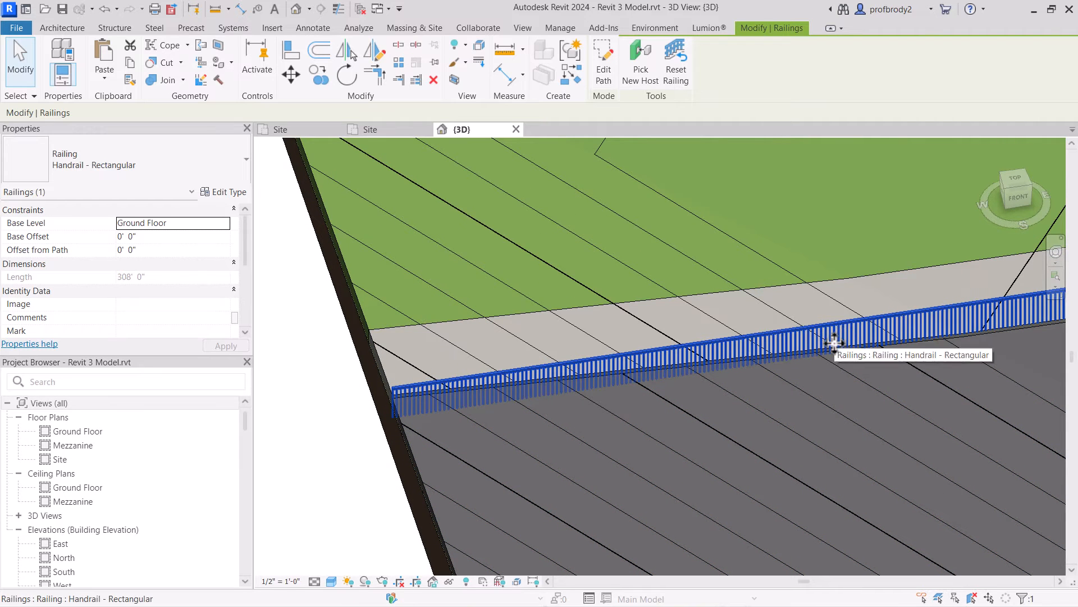
{"action": "left_click", "coordinate": [632, 73]}
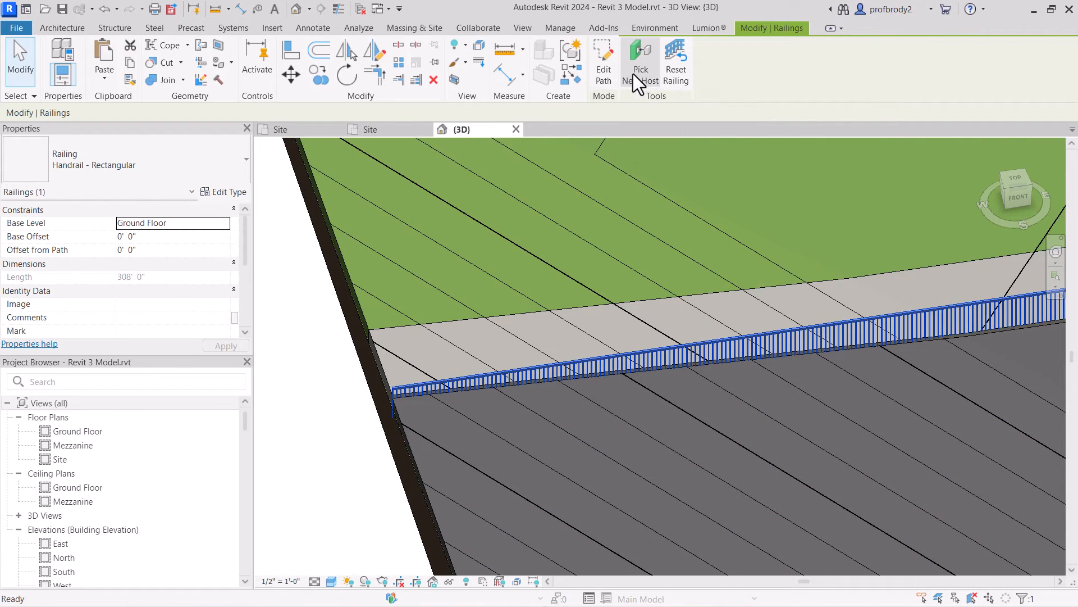
{"action": "left_click", "coordinate": [383, 361]}
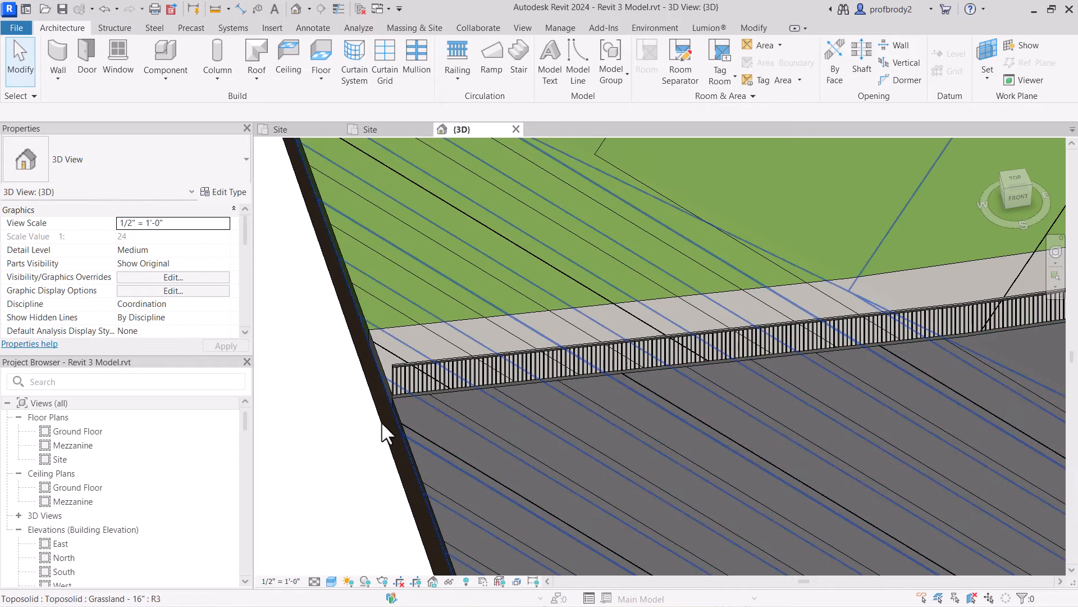
- Create a new family from the Profile-Rail.rft template in the English-Imperial folder
{"action": "scroll", "coordinate": [394, 416], "scroll_direction": "up", "scroll_amount": 2}
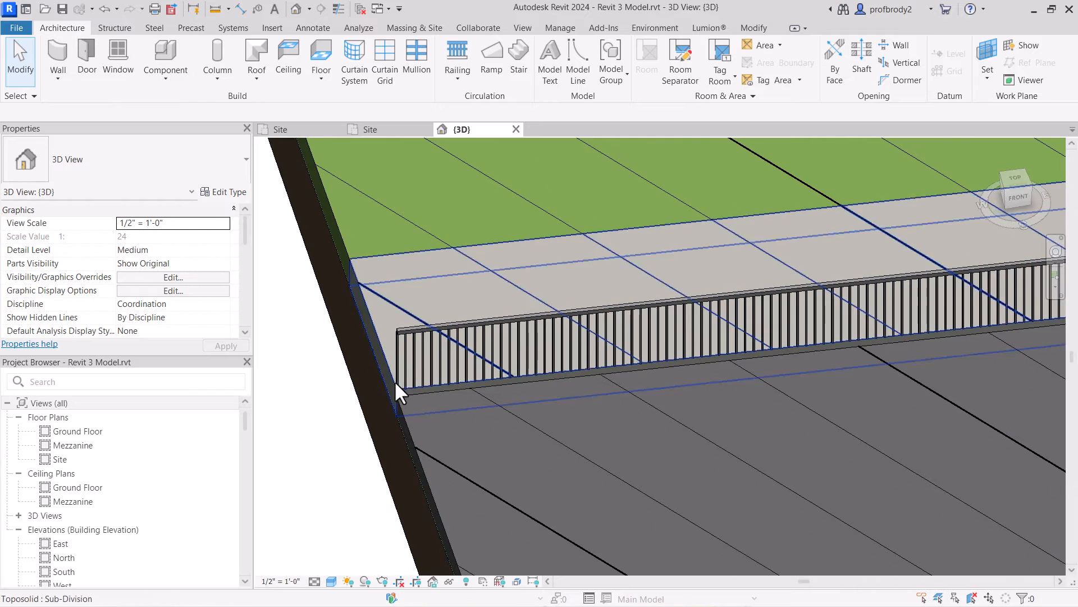
{"action": "left_click", "coordinate": [9, 29]}
{"action": "mouse_move", "coordinate": [88, 92]}
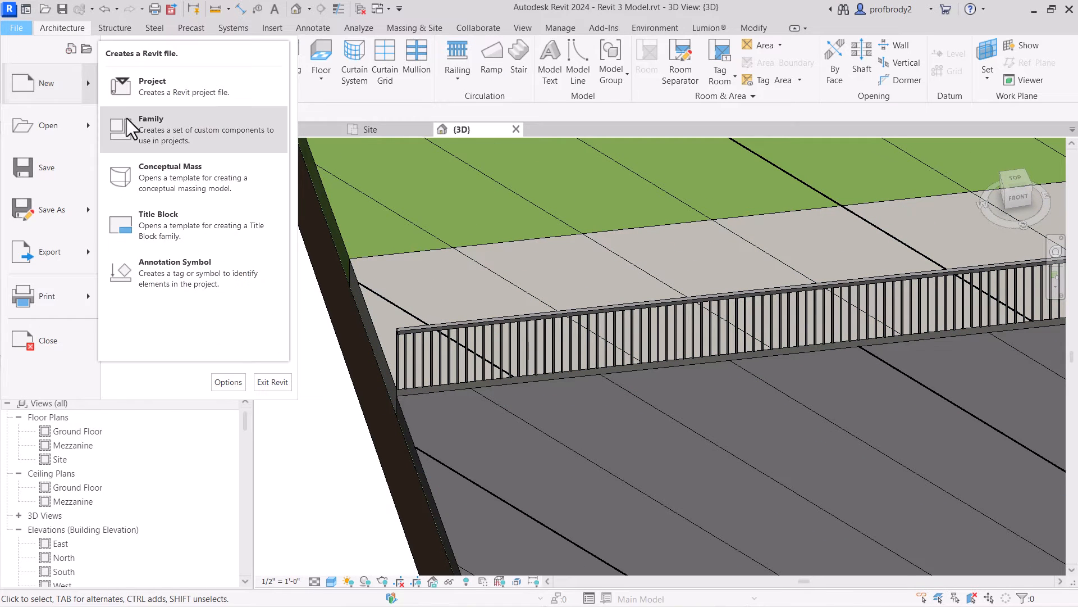
{"action": "left_click", "coordinate": [142, 125]}
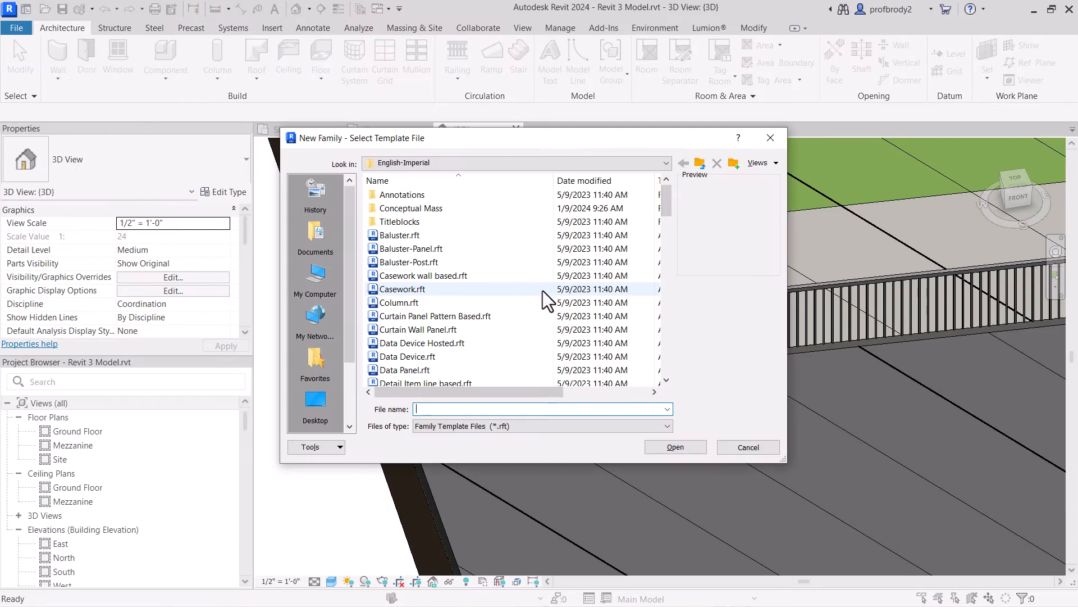
{"action": "left_click_drag", "start_coordinate": [665, 207], "coordinate": [652, 319]}
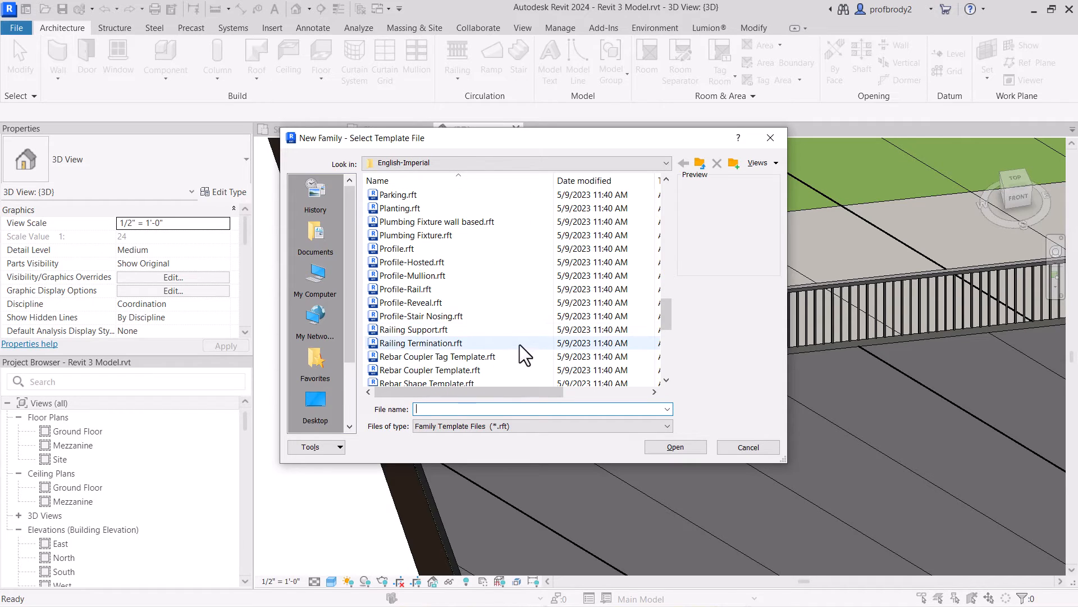
{"action": "left_click", "coordinate": [416, 292]}
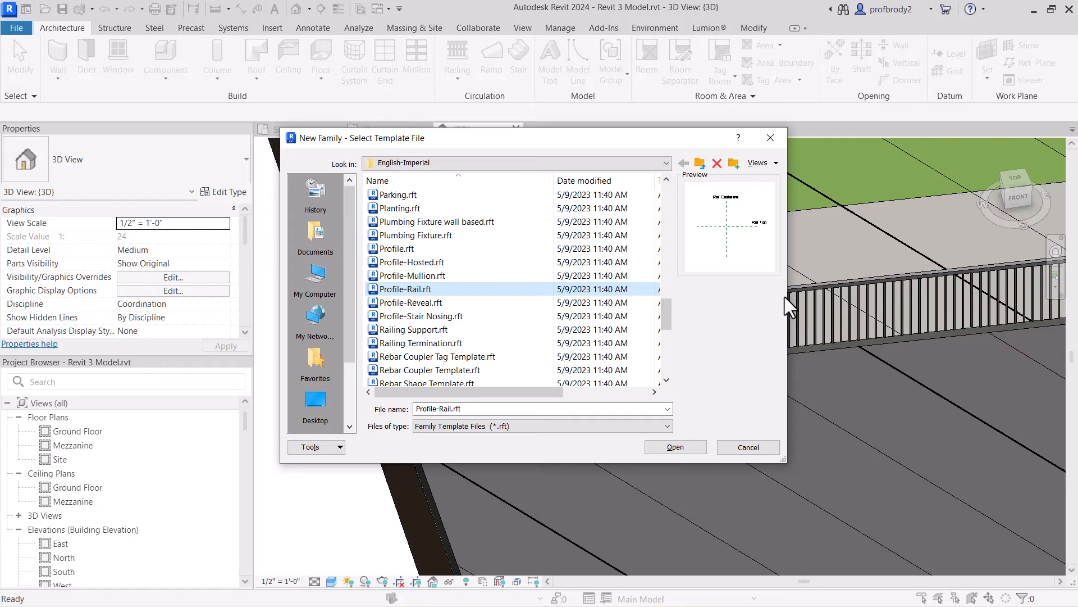
{"action": "left_click", "coordinate": [676, 448]}
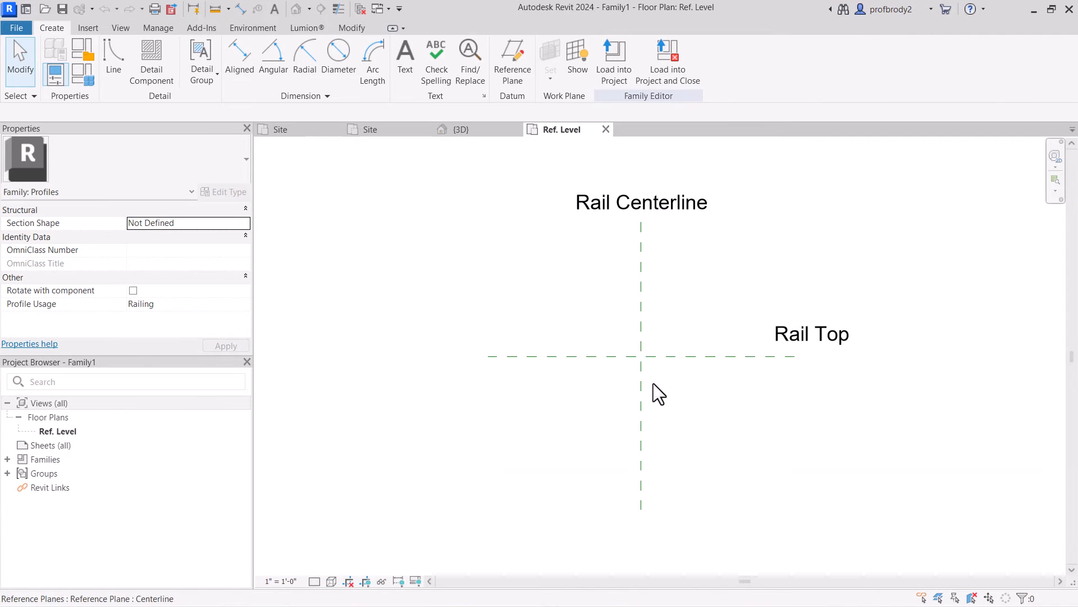
- Draw a closed curb profile about 3" wide and 3 7/8" high standing on the Rail Top plane, with a chamfered upper right corner
{"action": "scroll", "coordinate": [679, 365], "scroll_direction": "up", "scroll_amount": 1}
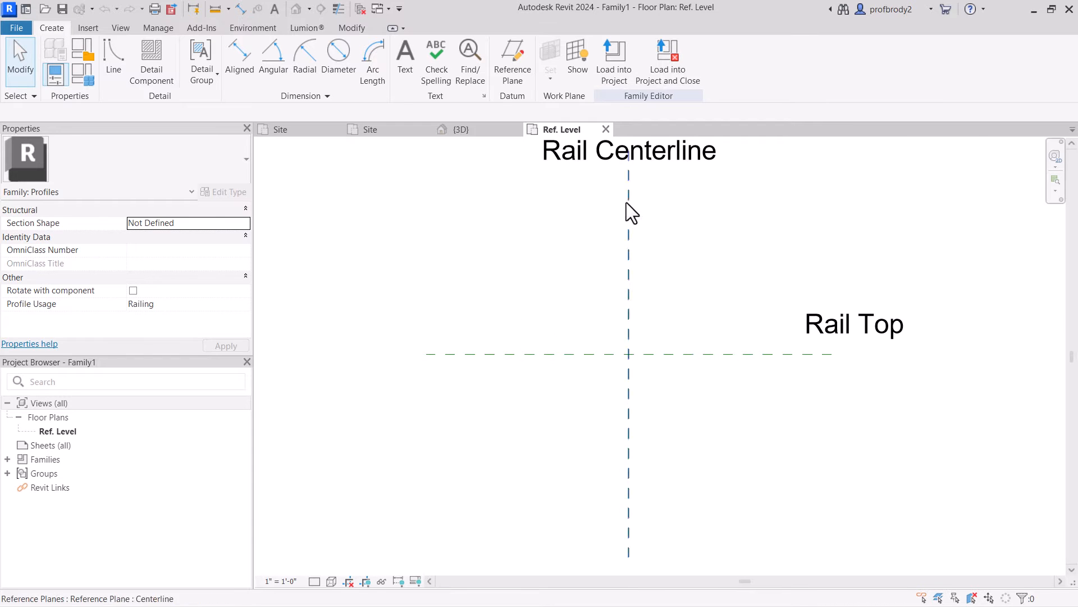
{"action": "left_click", "coordinate": [115, 60]}
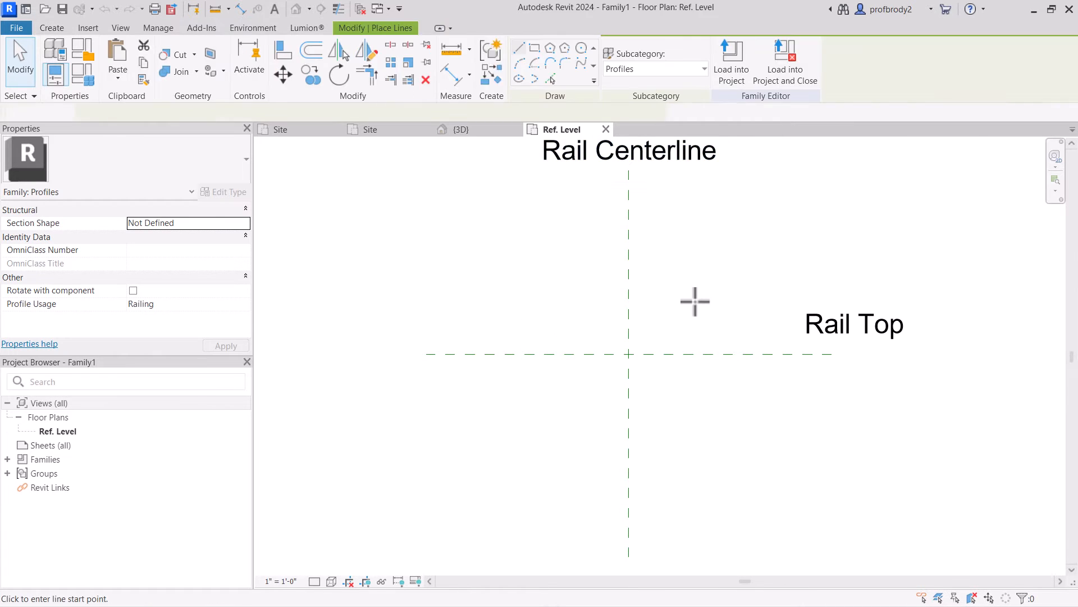
{"action": "left_click", "coordinate": [671, 354]}
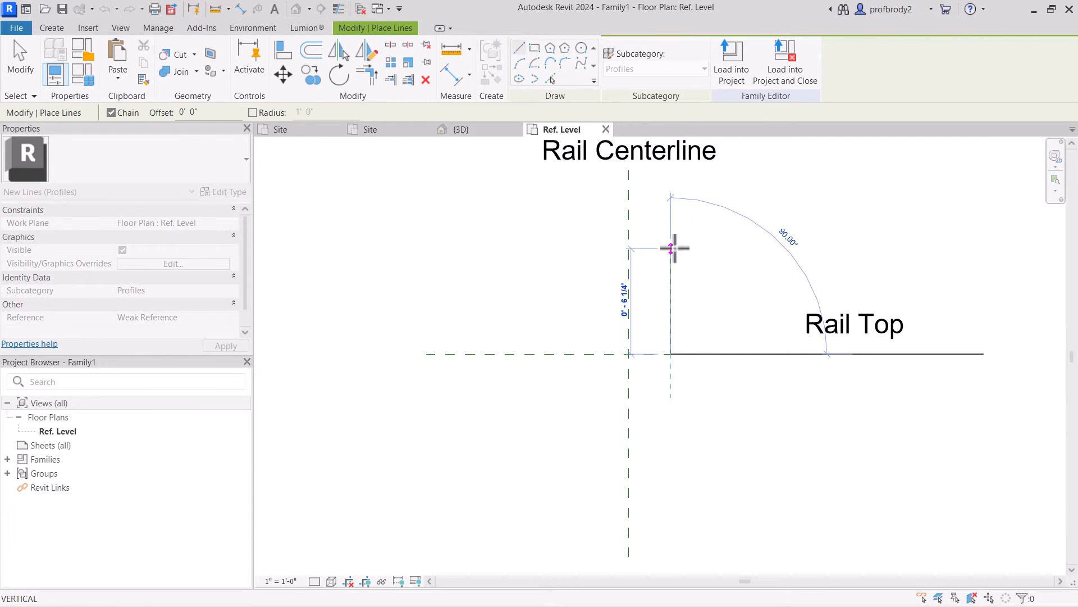
{"action": "left_click", "coordinate": [669, 302]}
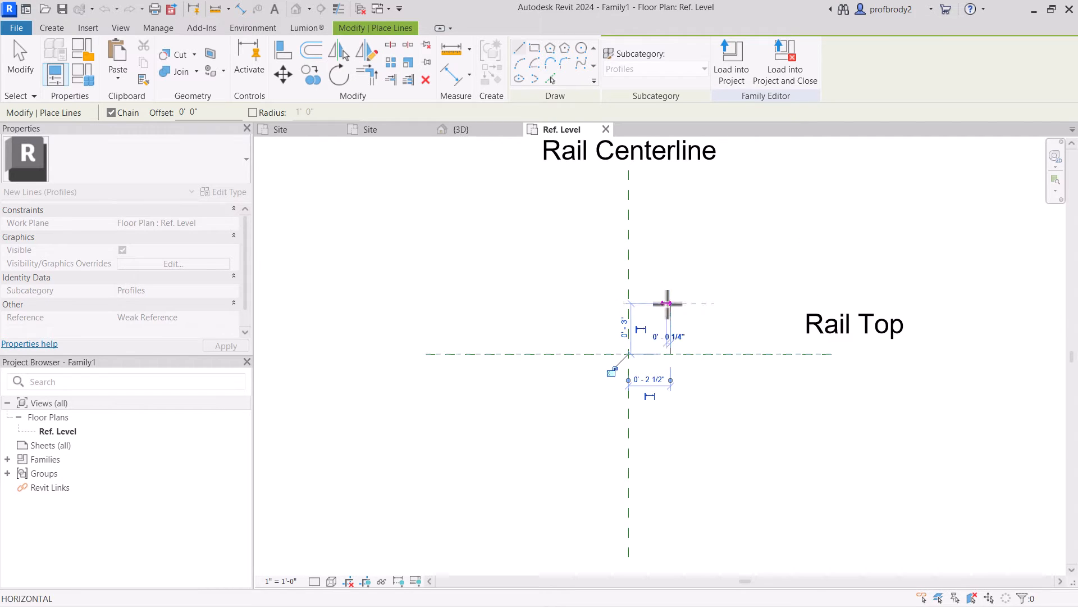
{"action": "left_click", "coordinate": [656, 289]}
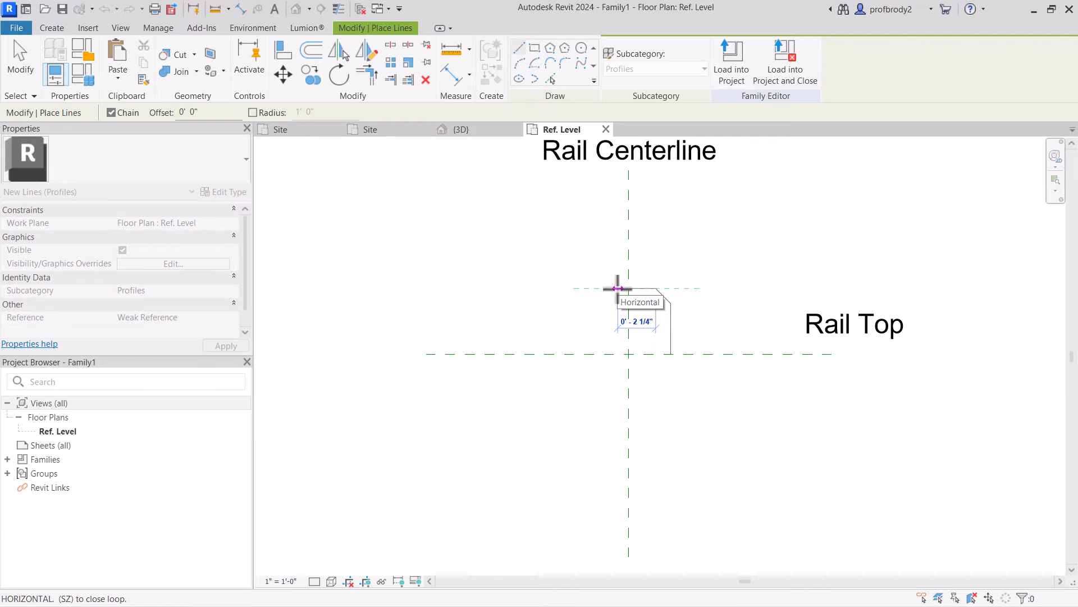
{"action": "left_click", "coordinate": [617, 288]}
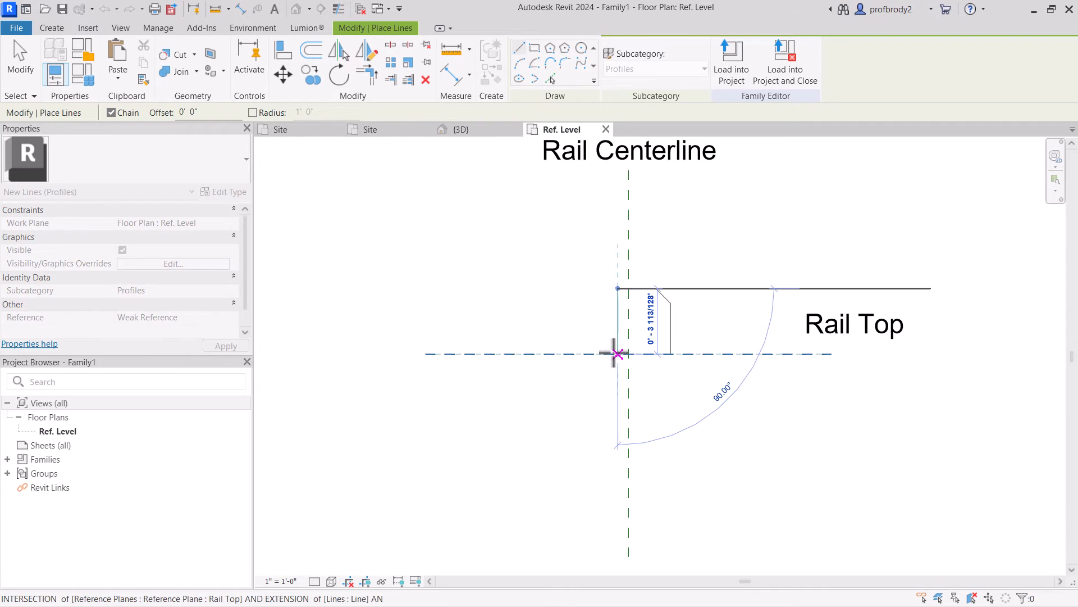
{"action": "left_click", "coordinate": [618, 354]}
{"action": "left_click", "coordinate": [671, 354]}
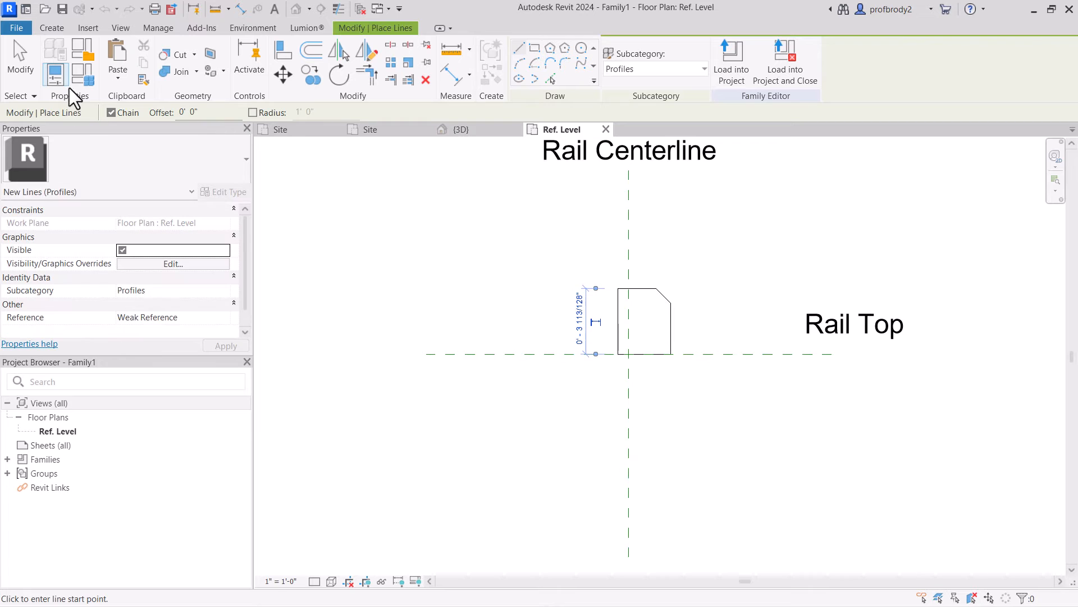
{"action": "left_click", "coordinate": [25, 63]}
- Try to shift the profile's left edge, and the whole outline, onto the Rail Centerline plane
{"action": "left_click_drag", "start_coordinate": [615, 325], "coordinate": [620, 329]}
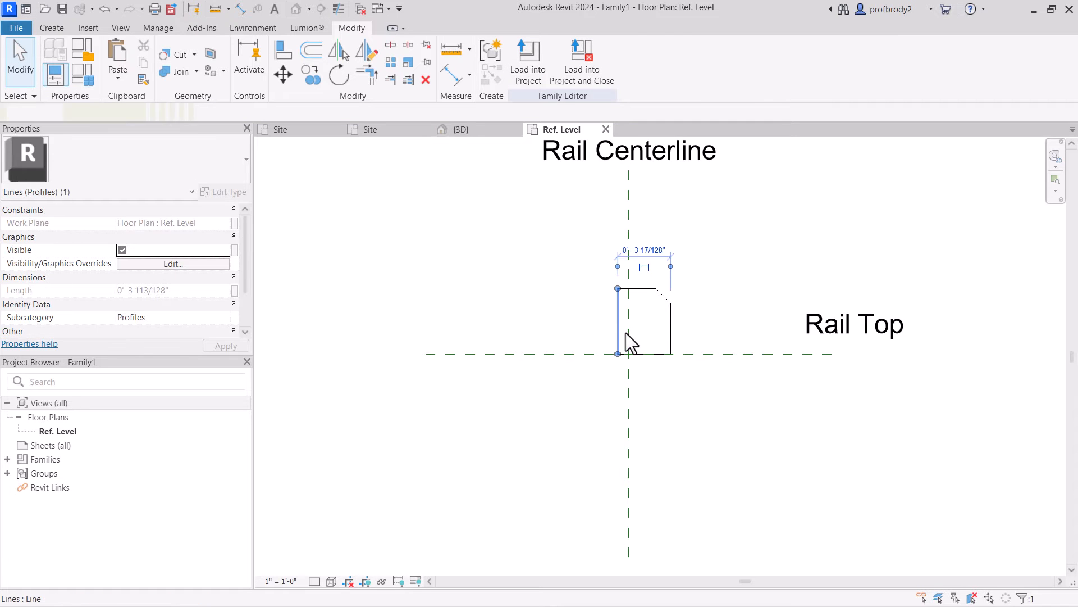
{"action": "key", "text": "Right"}
{"action": "key", "text": "Right"}
{"action": "scroll", "coordinate": [646, 323], "scroll_direction": "up", "scroll_amount": 2}
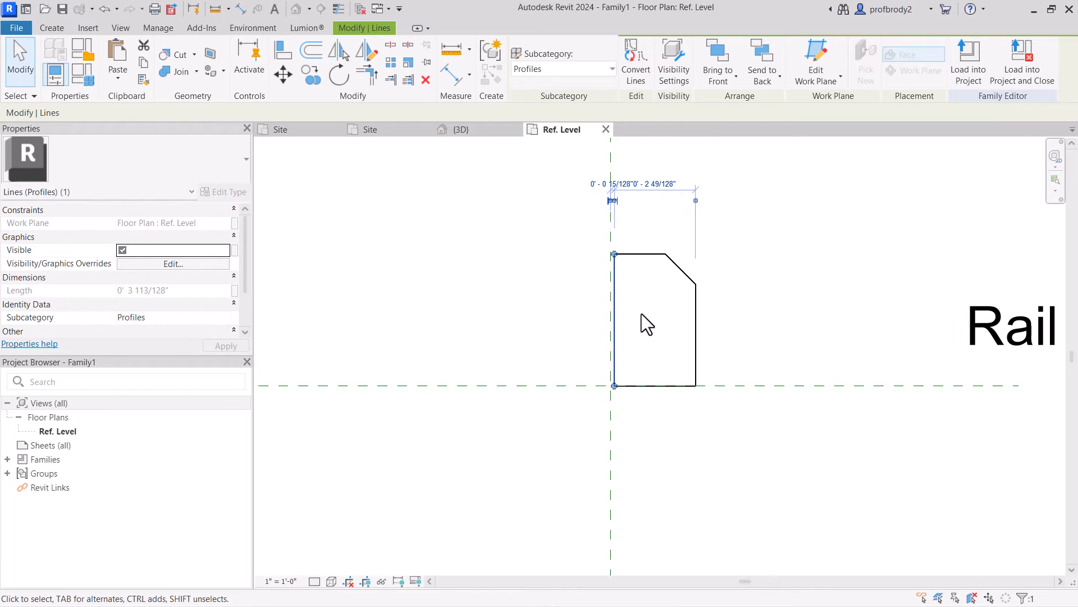
{"action": "left_click", "coordinate": [640, 242]}
{"action": "left_click_drag", "start_coordinate": [643, 247], "coordinate": [735, 428]}
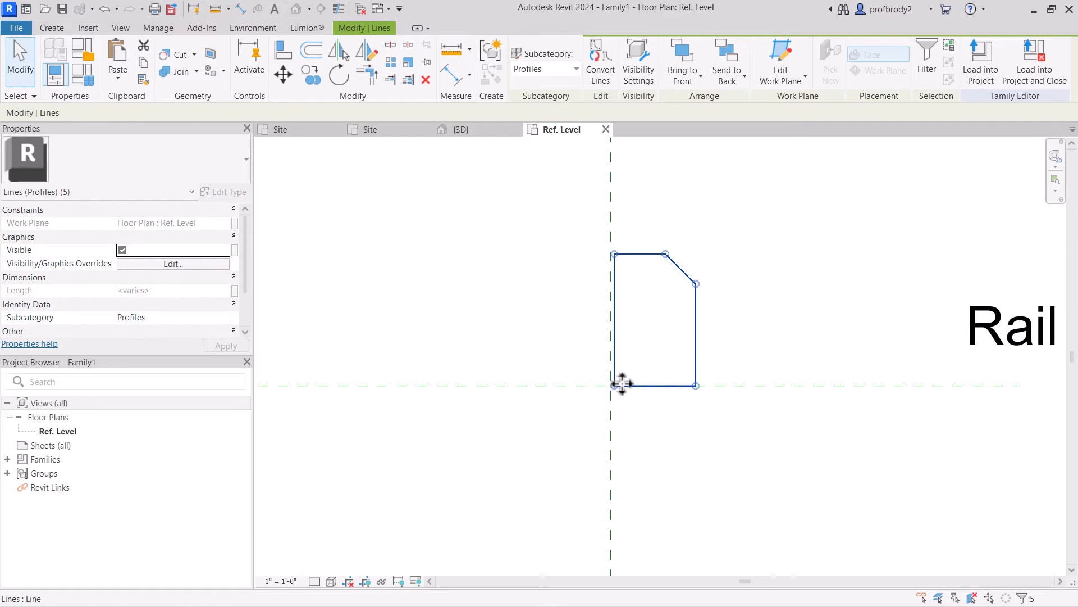
{"action": "mouse_move", "coordinate": [627, 384]}
{"action": "left_mouse_down"}
{"action": "mouse_move", "coordinate": [646, 389]}
{"action": "mouse_move", "coordinate": [614, 385]}
{"action": "left_mouse_up"}
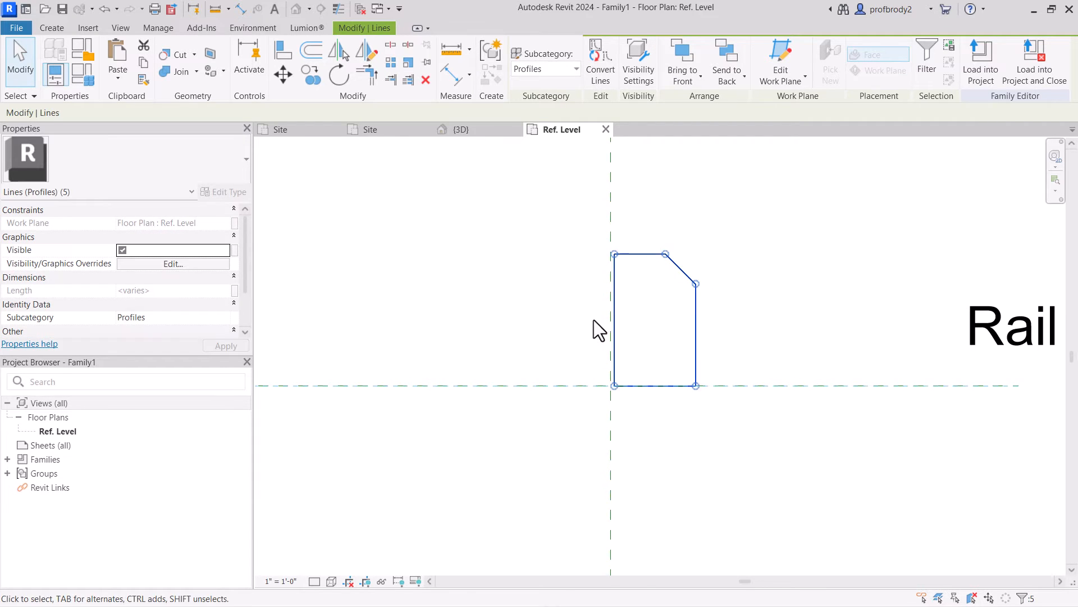
{"action": "left_click", "coordinate": [594, 319]}
- Align the profile's left edge with the Rail Centerline reference plane
{"action": "left_click", "coordinate": [284, 50]}
{"action": "left_click", "coordinate": [611, 318]}
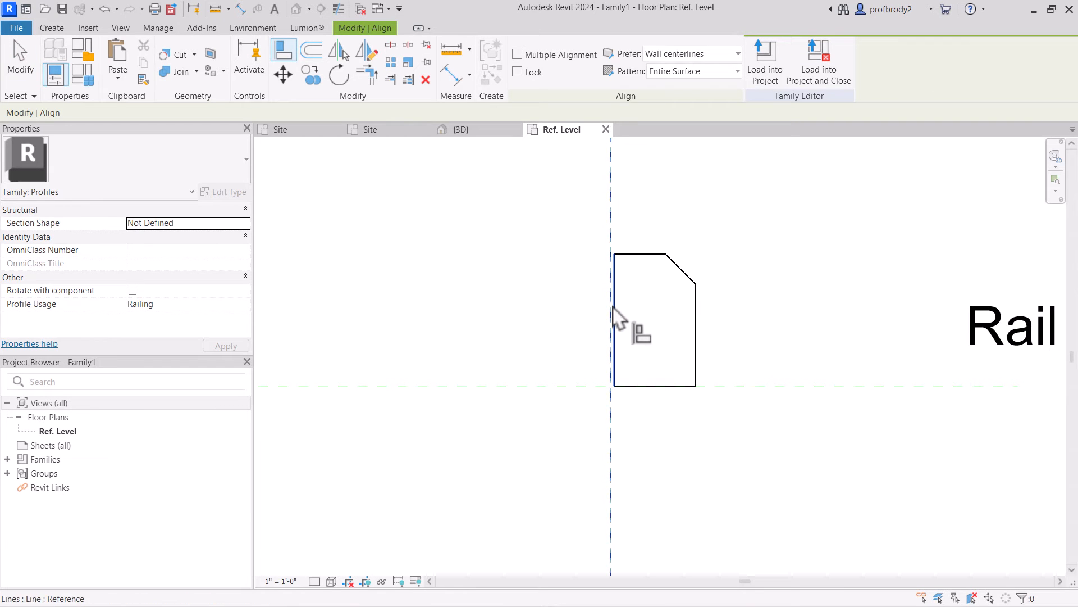
{"action": "left_click", "coordinate": [615, 315]}
{"action": "left_click", "coordinate": [29, 78]}
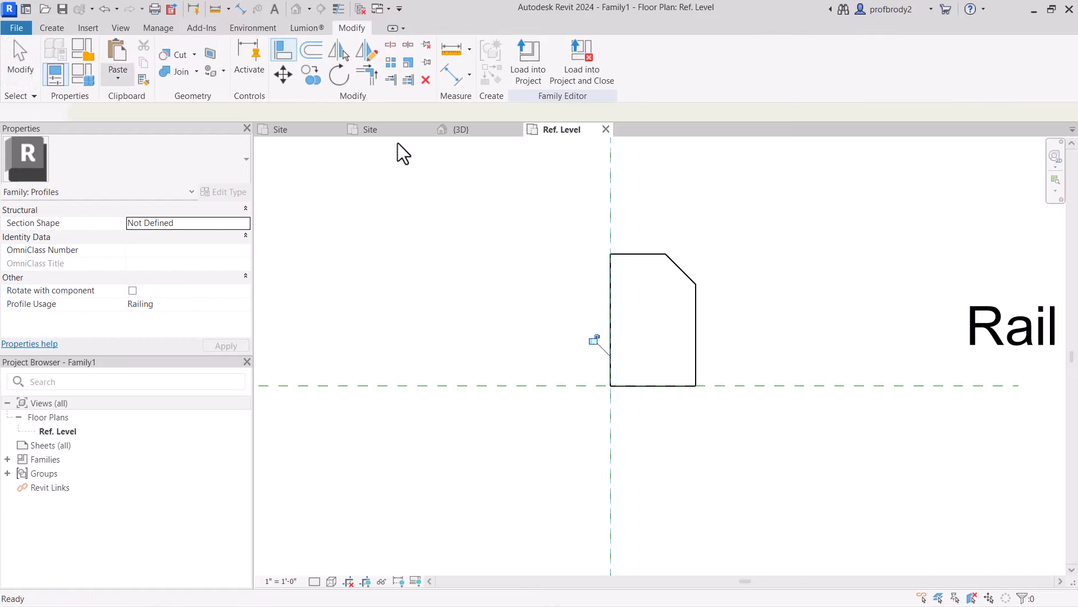
- Narrow the curb profile slightly by moving its right edge and chamfer inward, and nudge the chamfer line up to make the cut smaller
{"action": "scroll", "coordinate": [678, 311], "scroll_direction": "up", "scroll_amount": 1}
{"action": "left_click_drag", "start_coordinate": [655, 200], "coordinate": [772, 464]}
{"action": "left_click_drag", "start_coordinate": [701, 368], "coordinate": [692, 369]}
{"action": "left_click", "coordinate": [666, 273]}
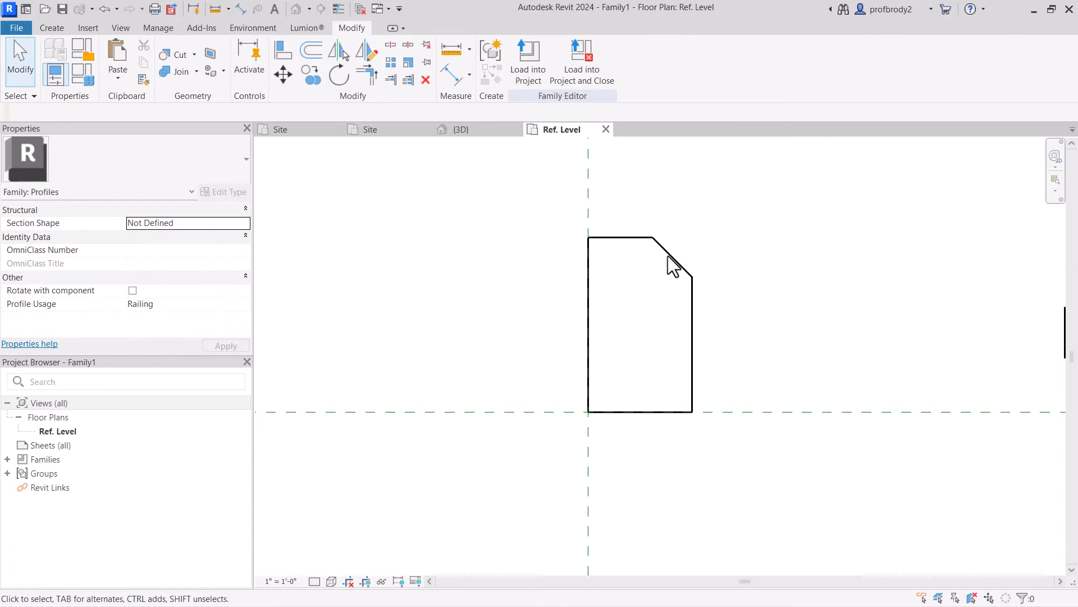
{"action": "left_click", "coordinate": [668, 255]}
{"action": "key", "text": "Up"}
{"action": "key", "text": "Up"}
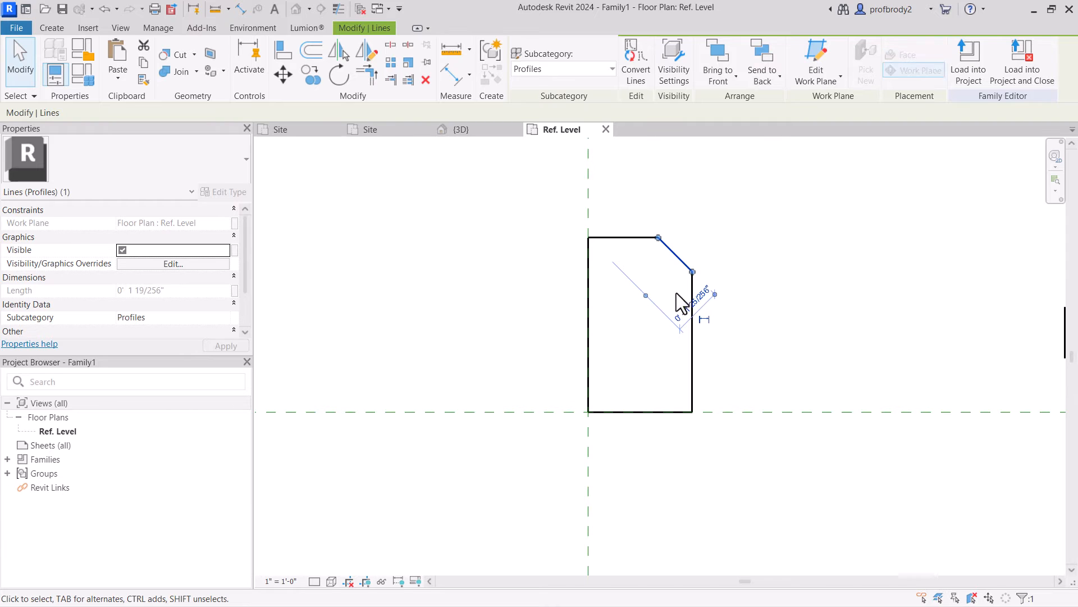
{"action": "left_click", "coordinate": [750, 319]}
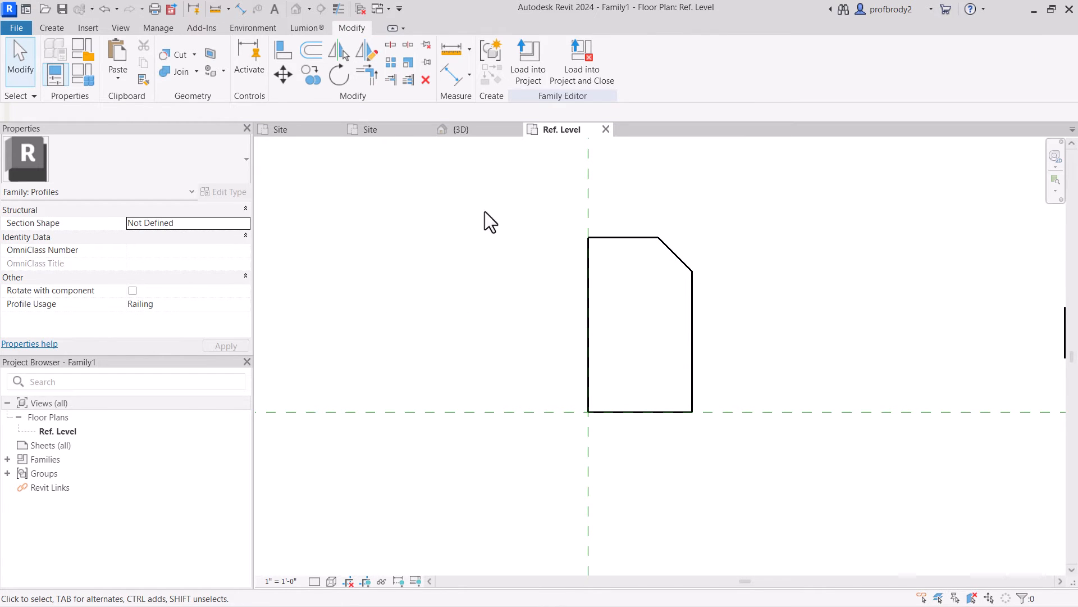
- Save the profile family as Curb in the Site geometry in Revit folder
{"action": "left_click", "coordinate": [62, 10]}
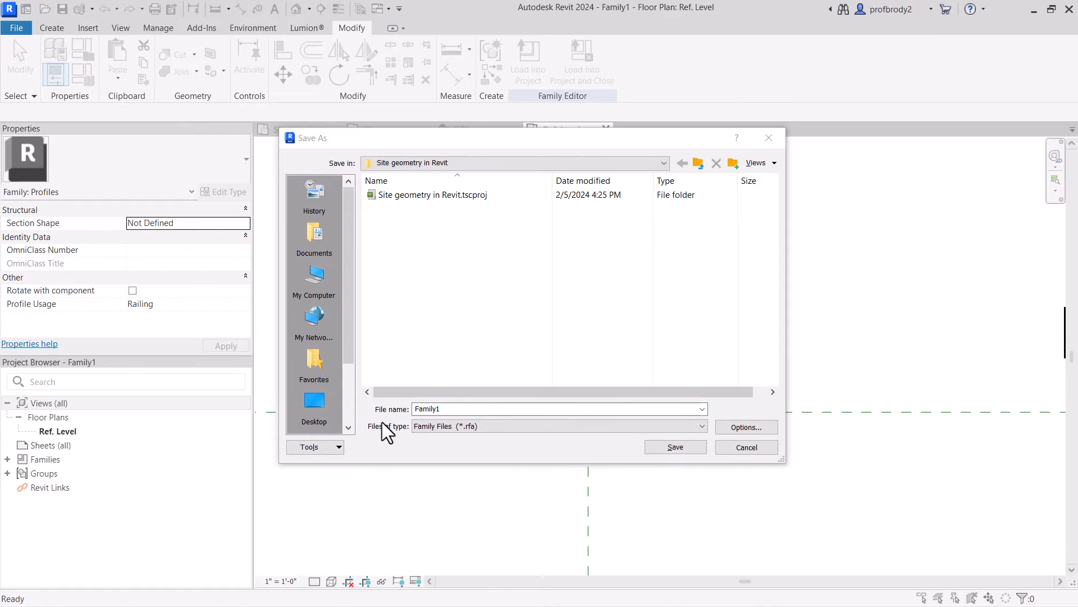
{"action": "left_click", "coordinate": [452, 409]}
{"action": "left_click_drag", "start_coordinate": [433, 408], "coordinate": [362, 402]}
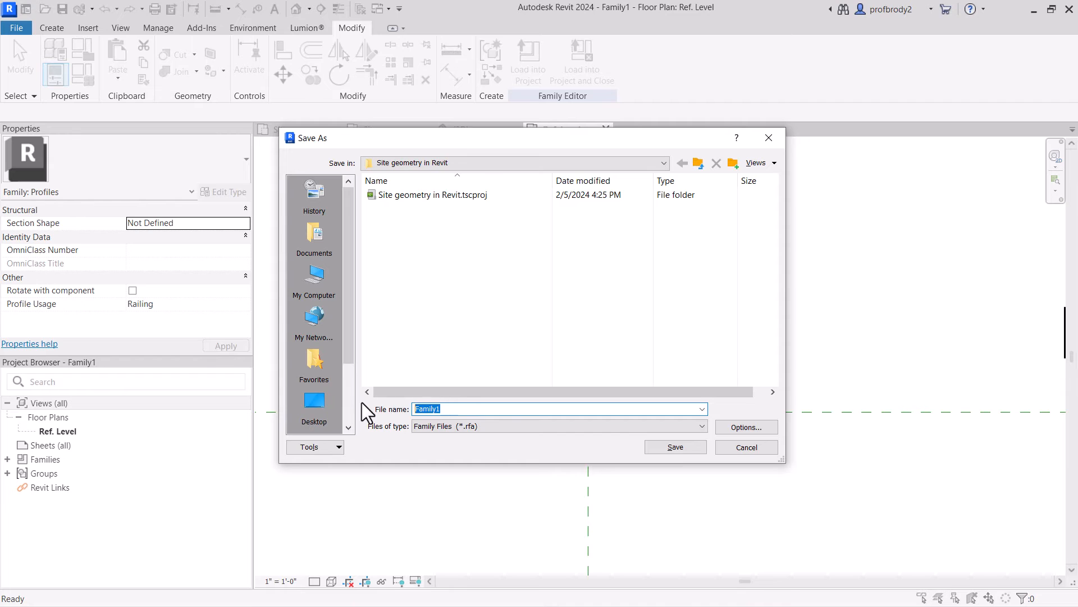
{"action": "type", "text": "Curb"}
{"action": "left_click", "coordinate": [680, 451]}
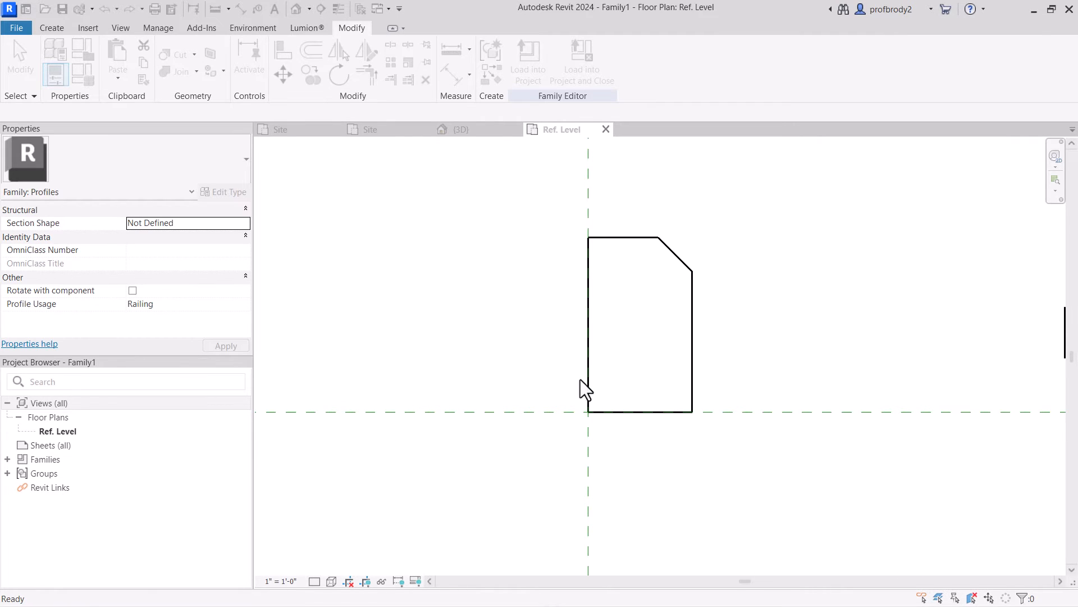
- Load the Curb profile into Revit 3 Model.rvt, close the family, and return to the project's 3D view
{"action": "left_click", "coordinate": [585, 56]}
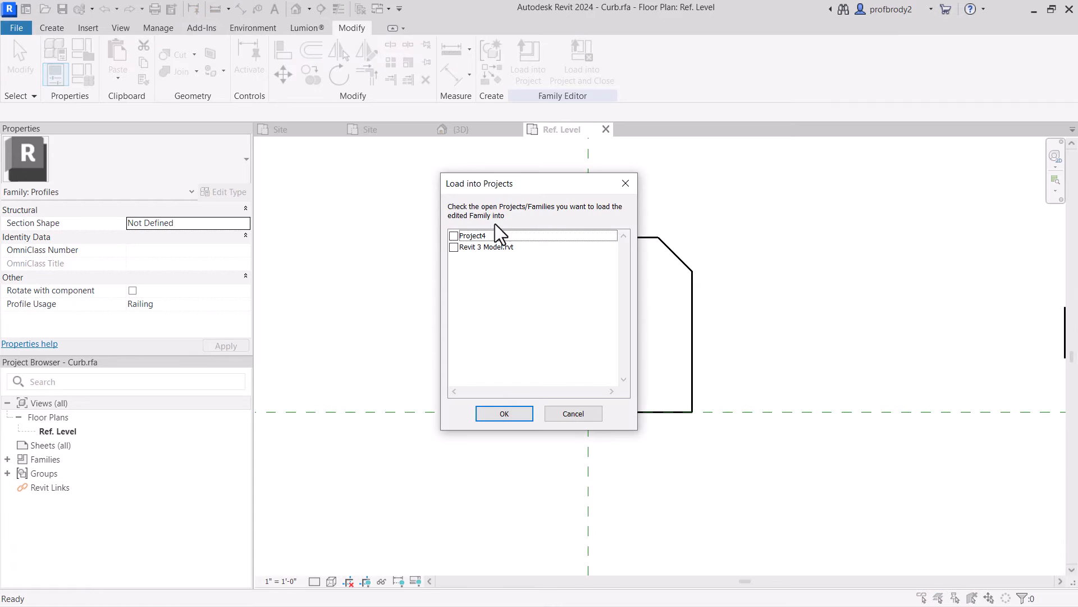
{"action": "left_click", "coordinate": [454, 247]}
{"action": "left_click", "coordinate": [503, 413]}
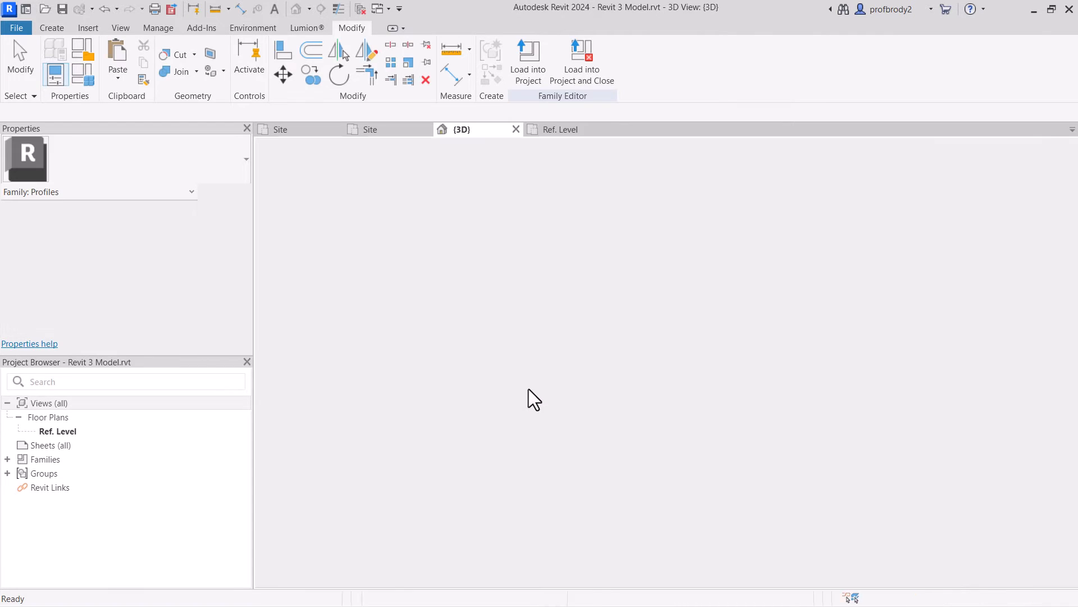
{"action": "scroll", "coordinate": [585, 476], "scroll_direction": "up", "scroll_amount": 5}
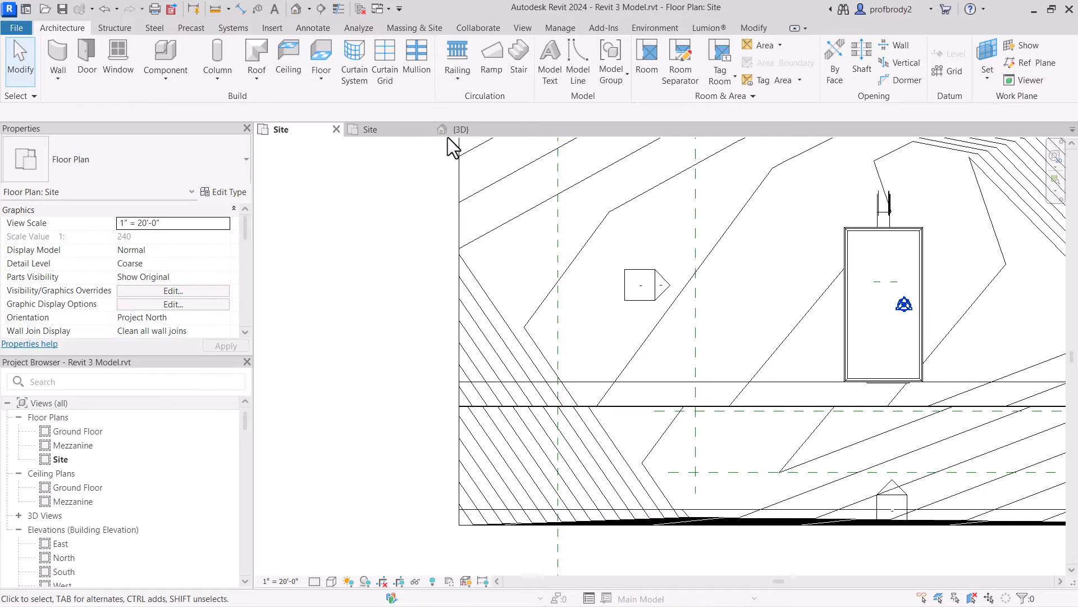
{"action": "left_click", "coordinate": [464, 133]}
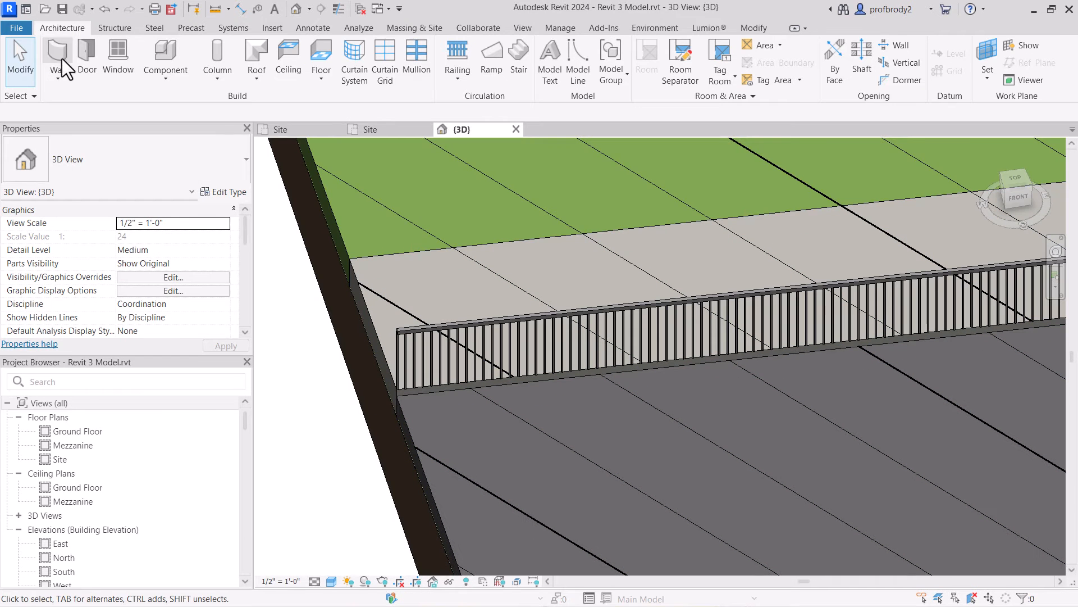
- Duplicate the type of the railing along the sidewalk edge as a new railing type named Curb
{"action": "left_click", "coordinate": [430, 333]}
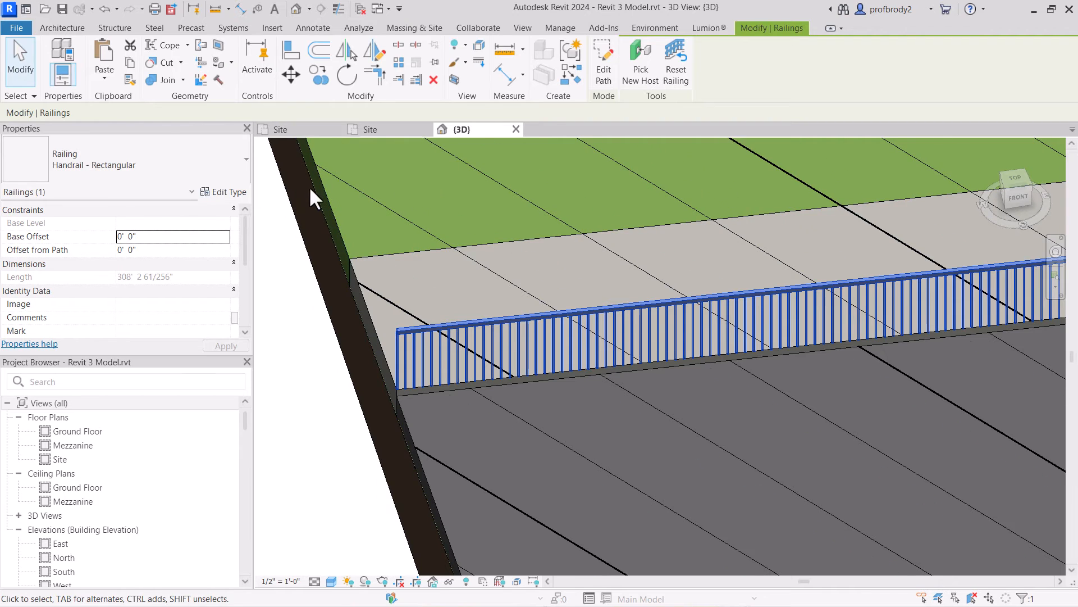
{"action": "left_click", "coordinate": [231, 192]}
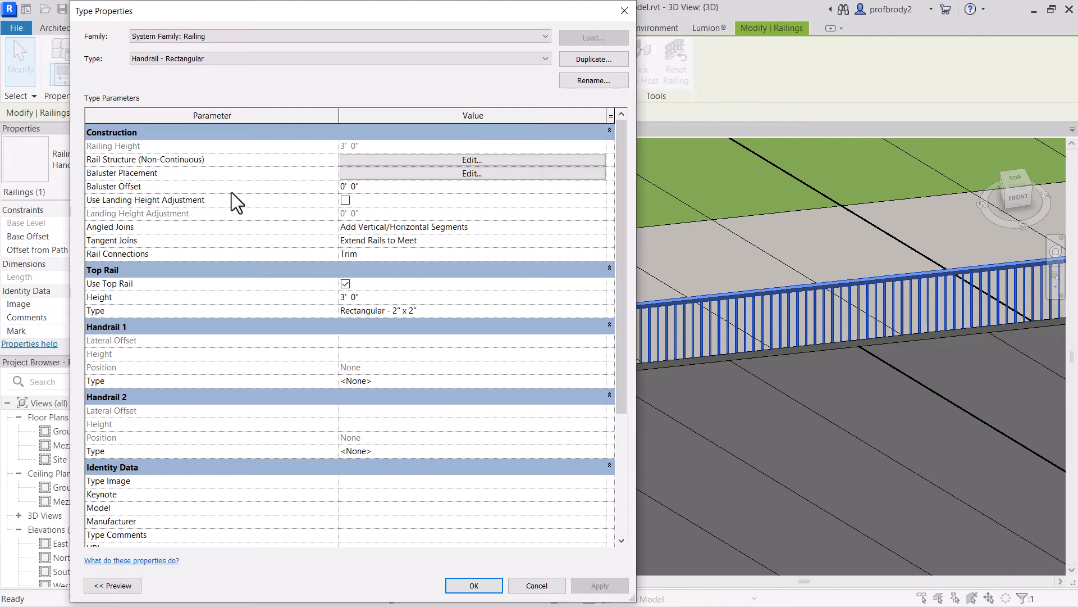
{"action": "left_click", "coordinate": [580, 62]}
{"action": "type", "text": "Curb"}
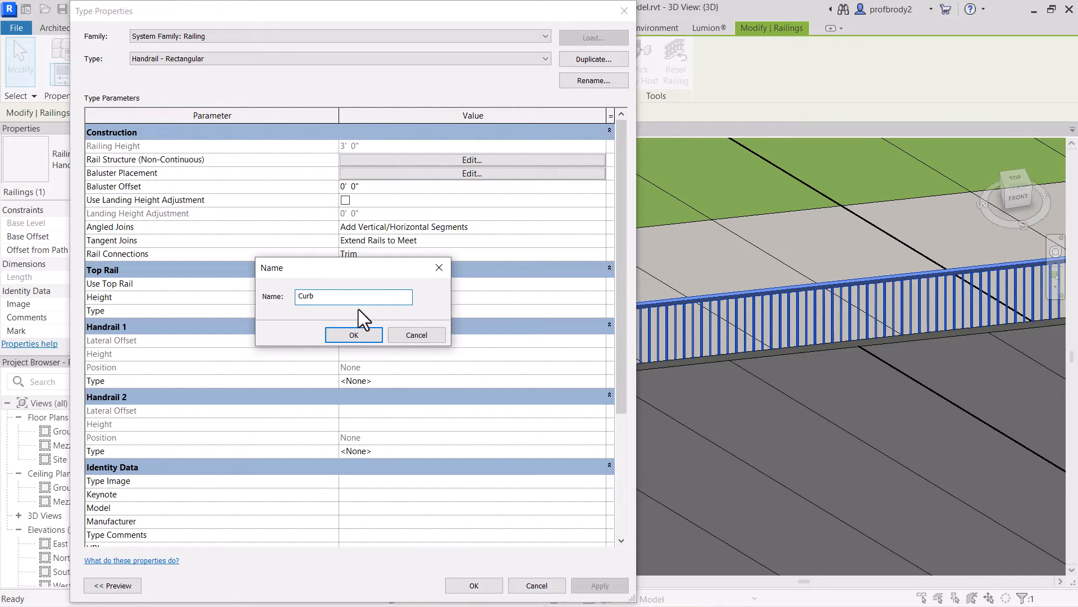
{"action": "left_click", "coordinate": [346, 335]}
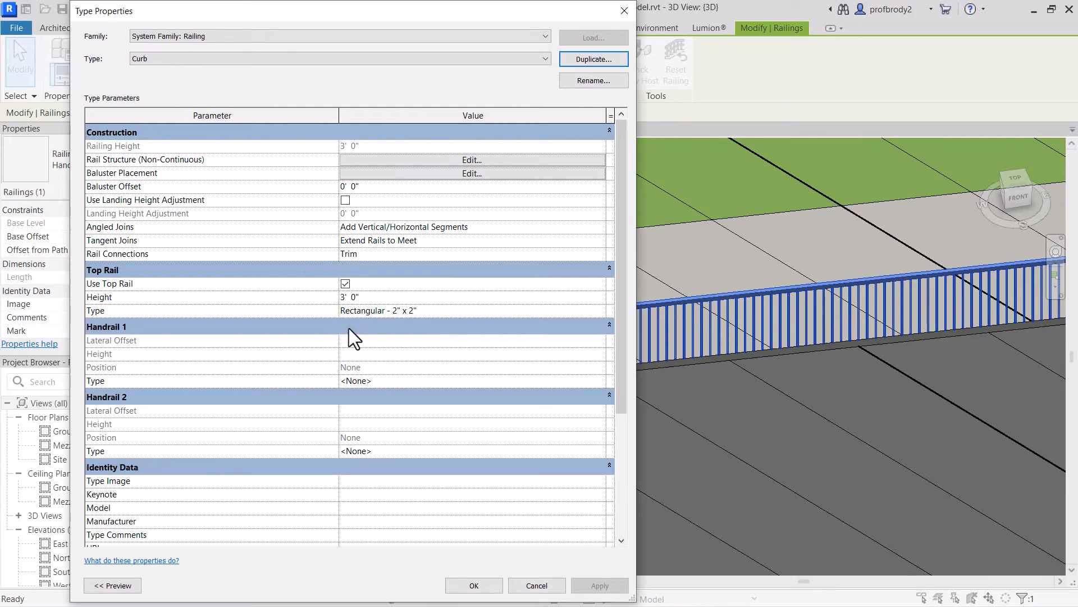
- Add one non-continuous rail to the Curb railing type and assign it the Curb : Curb profile
{"action": "left_click", "coordinate": [399, 162]}
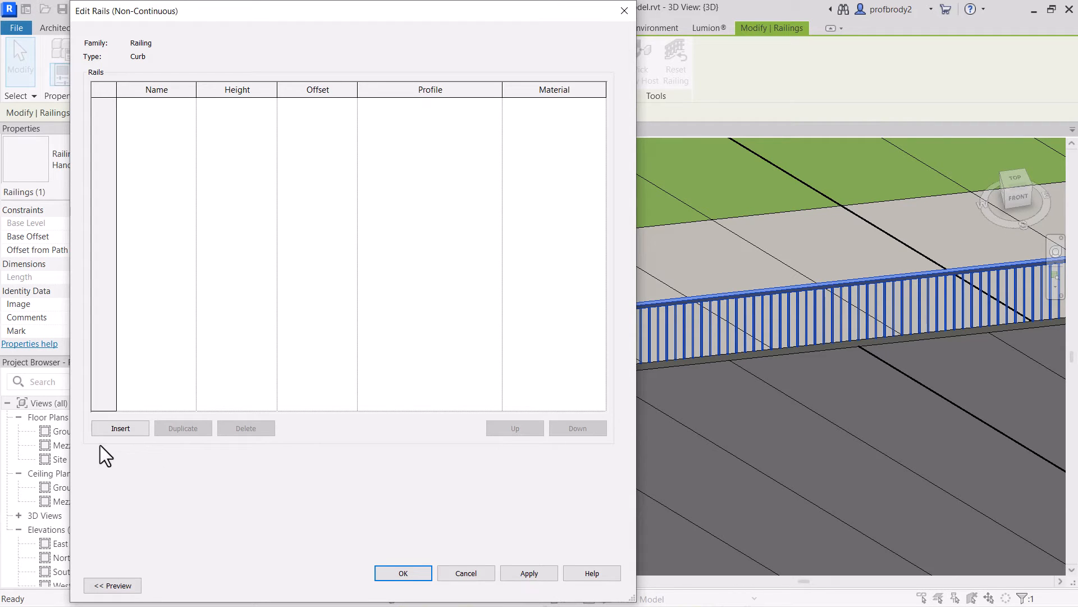
{"action": "left_click", "coordinate": [116, 430]}
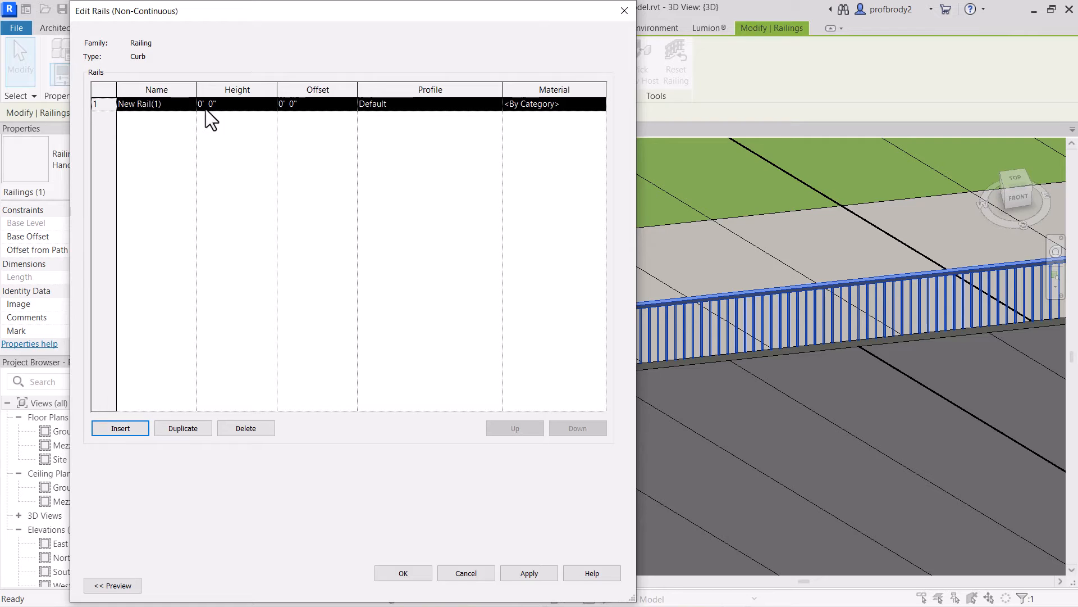
{"action": "left_click", "coordinate": [462, 106]}
{"action": "left_click", "coordinate": [497, 103]}
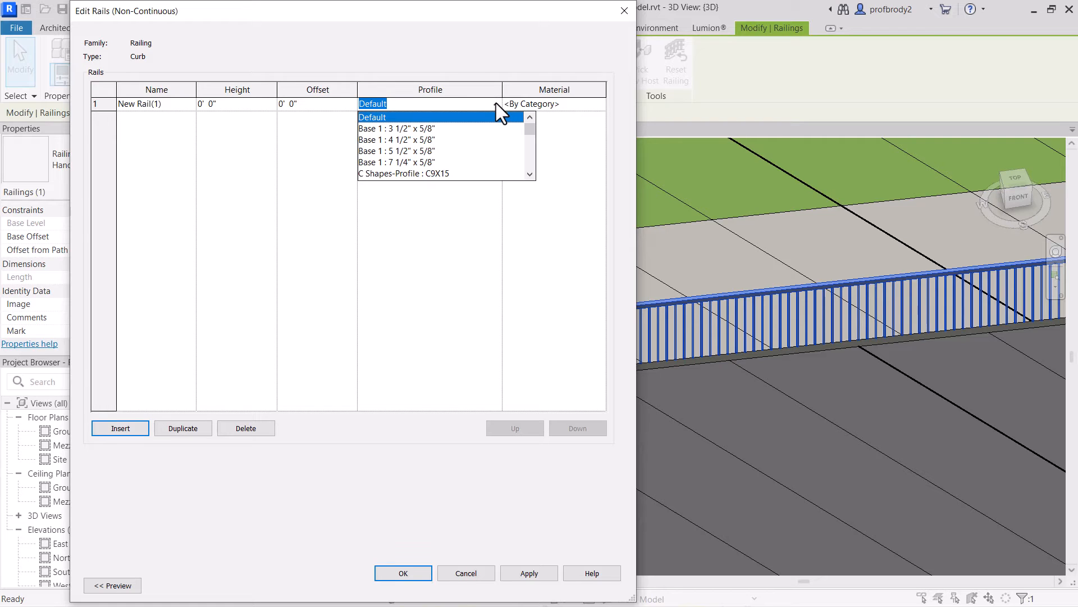
{"action": "left_click_drag", "start_coordinate": [528, 128], "coordinate": [530, 148]}
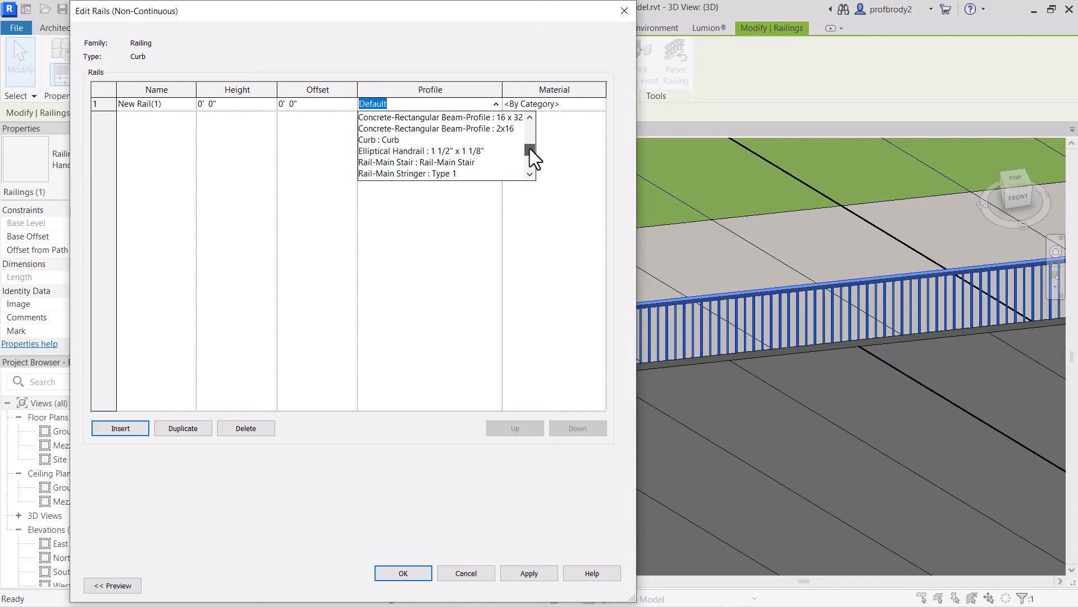
{"action": "left_click", "coordinate": [374, 139]}
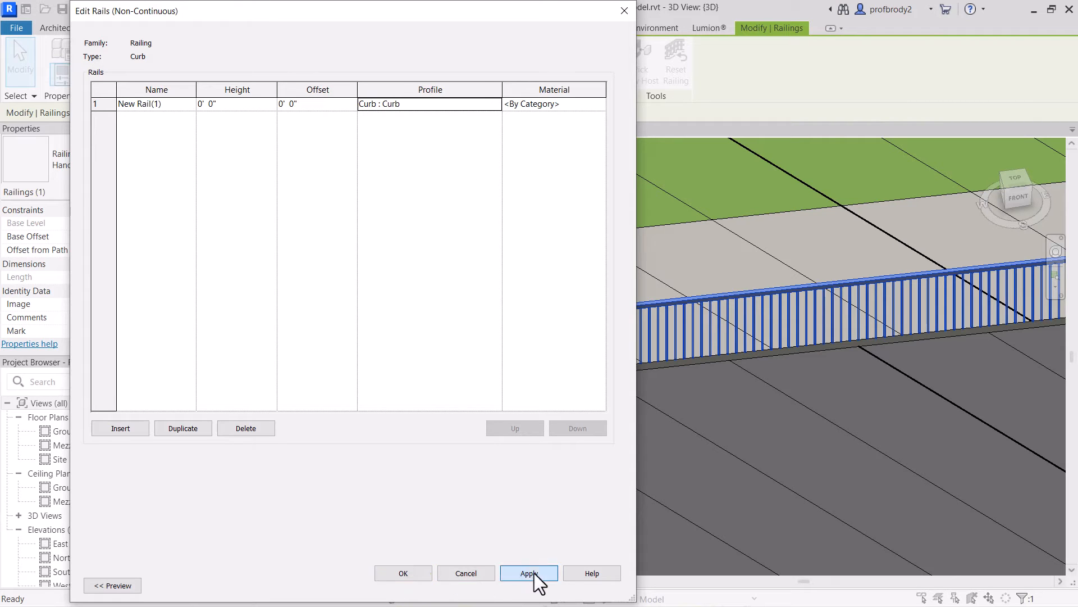
{"action": "left_click", "coordinate": [404, 571]}
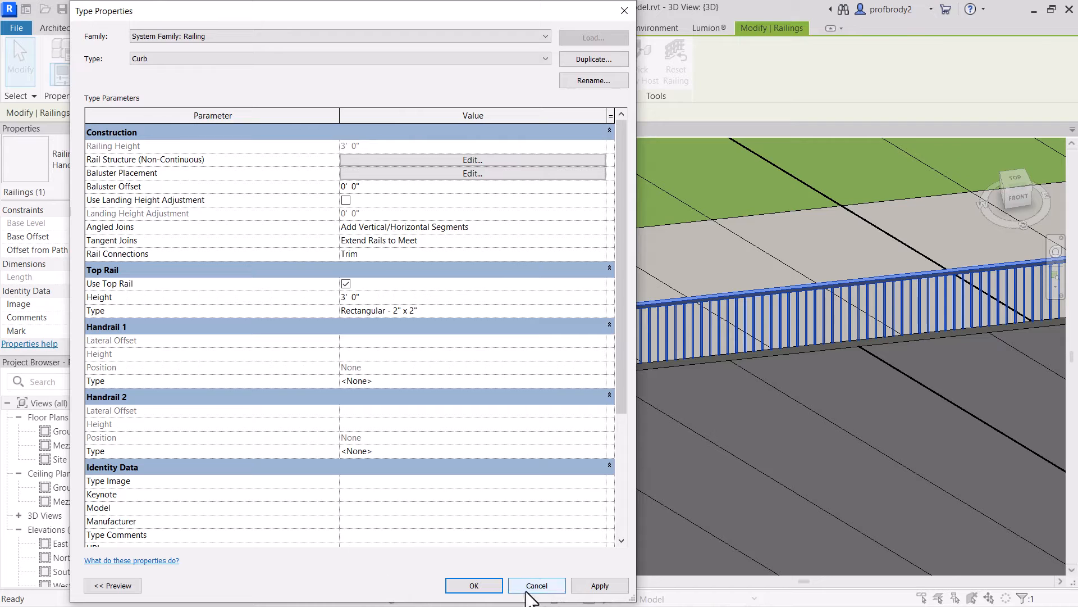
- Set the regular baluster's family to None in the Curb railing's main baluster pattern
{"action": "left_click", "coordinate": [397, 174]}
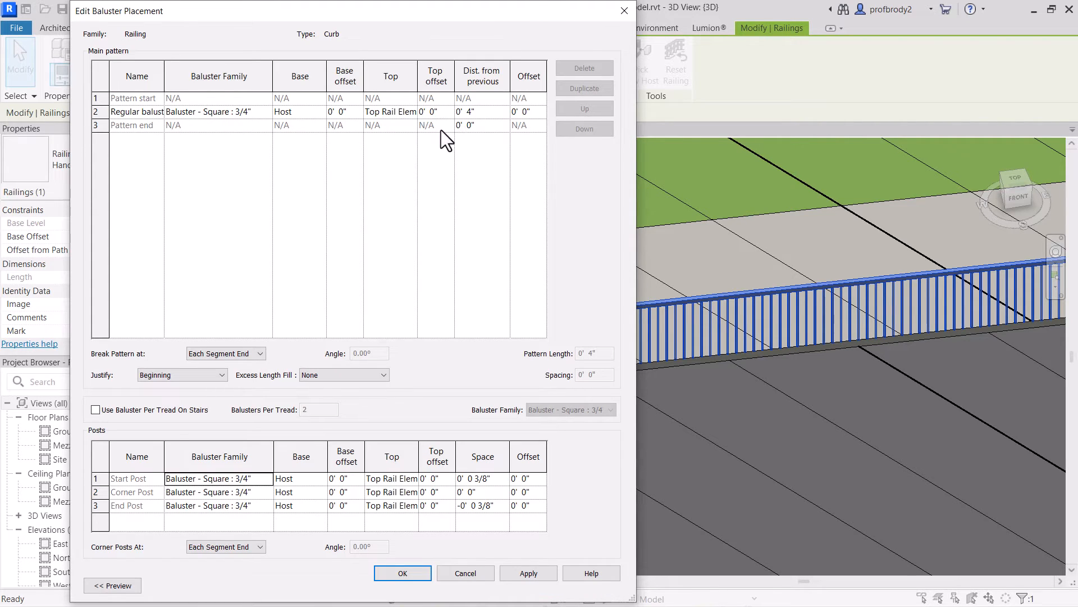
{"action": "left_click", "coordinate": [452, 111]}
{"action": "left_click", "coordinate": [105, 110]}
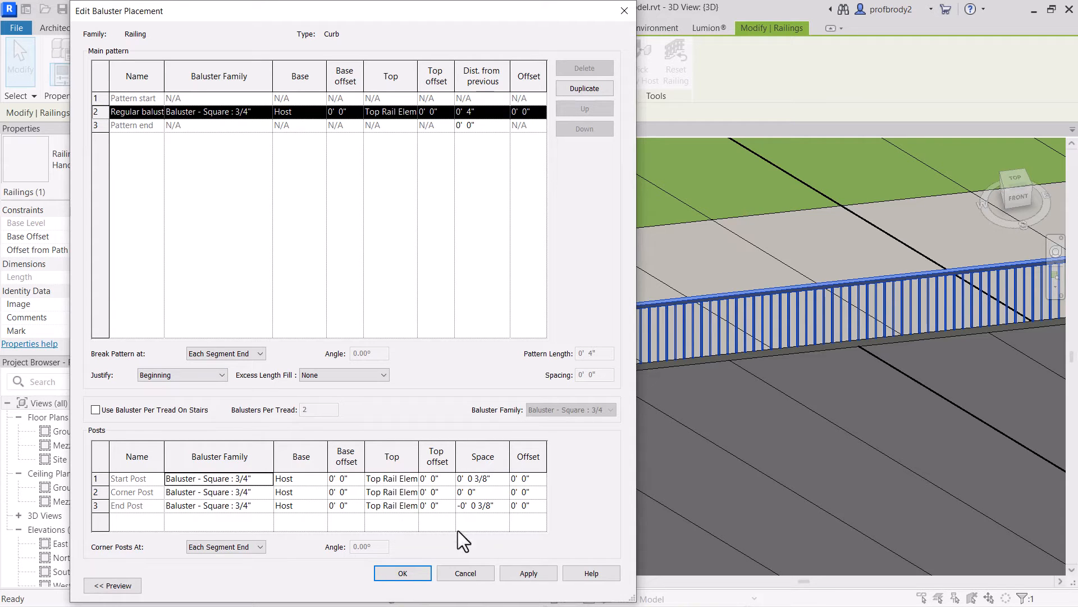
{"action": "left_click", "coordinate": [242, 111]}
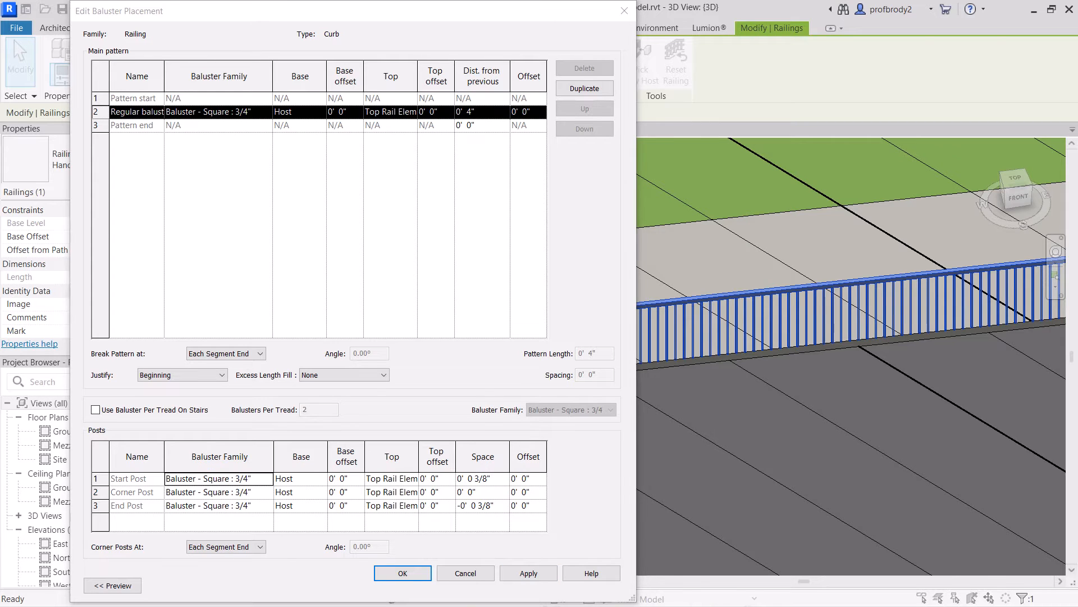
{"action": "left_click", "coordinate": [267, 111]}
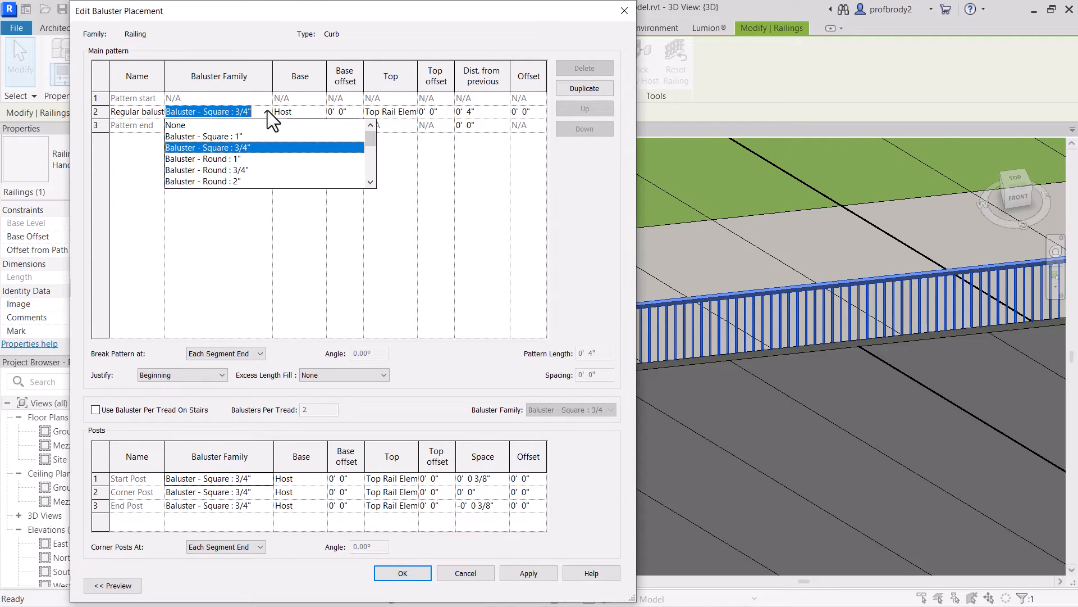
{"action": "left_click", "coordinate": [254, 125]}
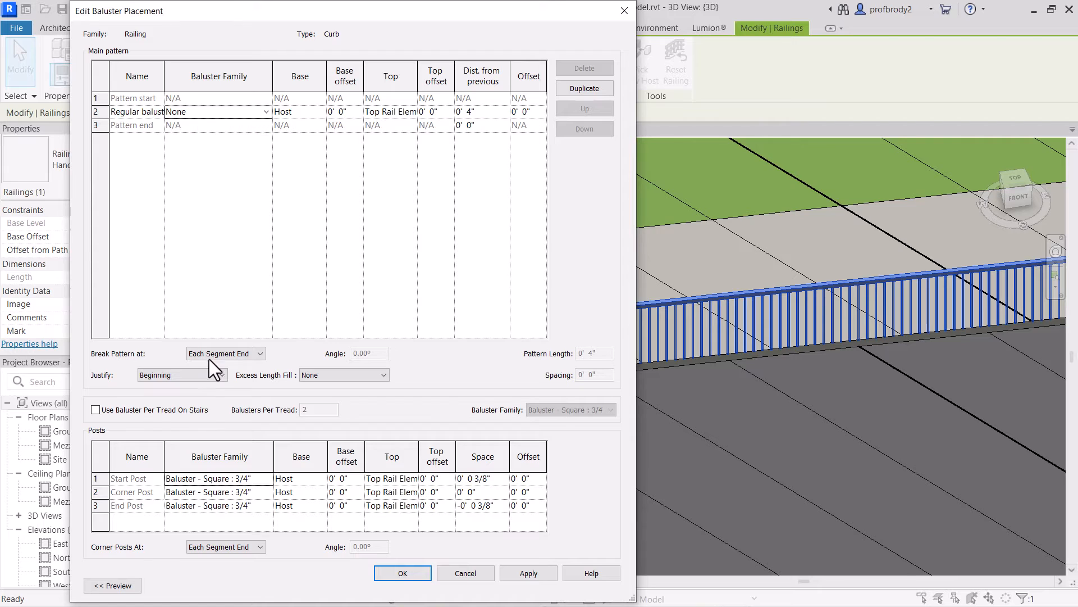
- Set the baluster family to None for the start, corner and end posts, and apply the Curb railing type changes
{"action": "left_click", "coordinate": [269, 478]}
{"action": "left_click", "coordinate": [268, 478]}
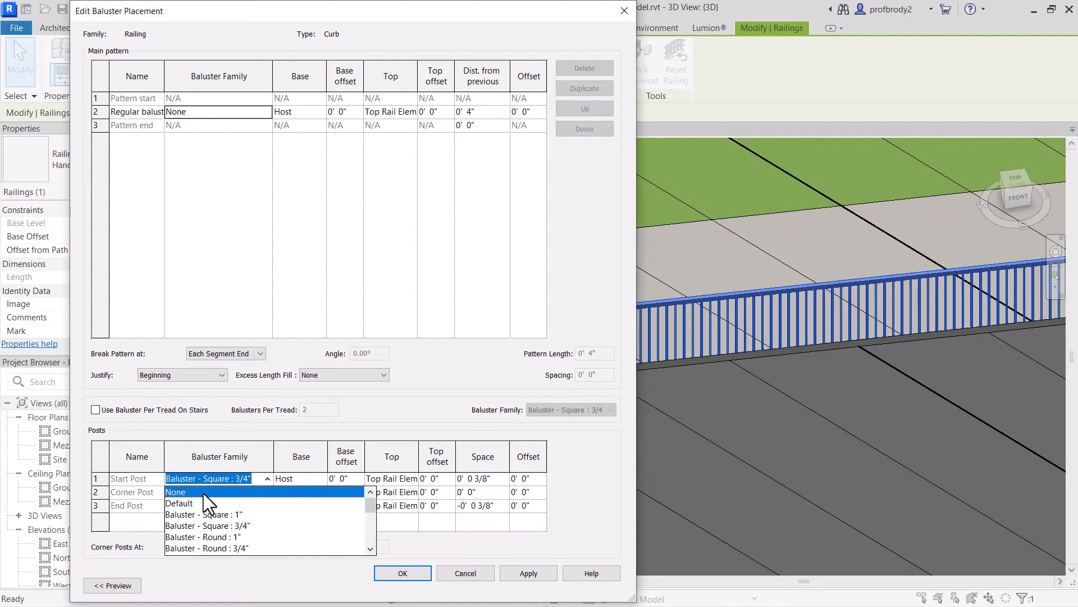
{"action": "left_click", "coordinate": [203, 493]}
{"action": "left_click", "coordinate": [264, 495]}
{"action": "left_click", "coordinate": [265, 493]}
{"action": "left_click", "coordinate": [230, 509]}
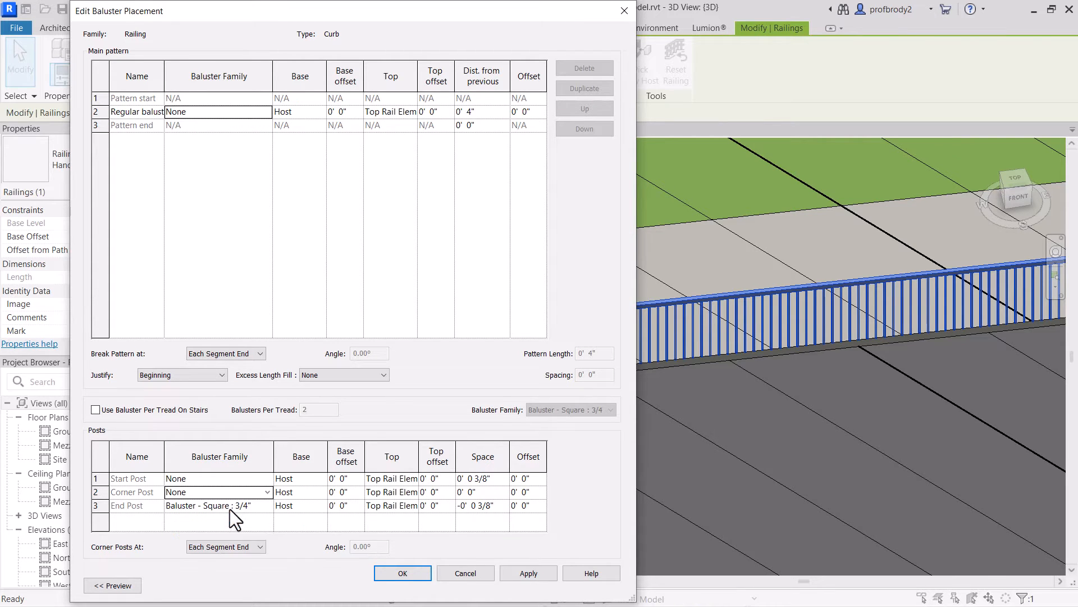
{"action": "left_click", "coordinate": [269, 508]}
{"action": "left_click", "coordinate": [269, 509]}
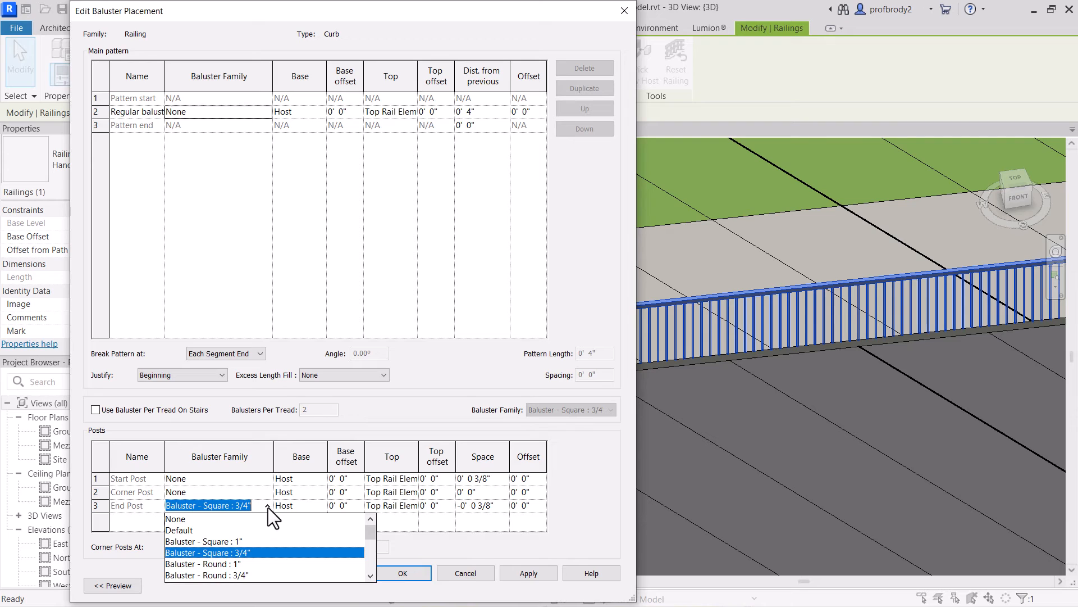
{"action": "left_click", "coordinate": [221, 519]}
{"action": "left_click", "coordinate": [527, 577]}
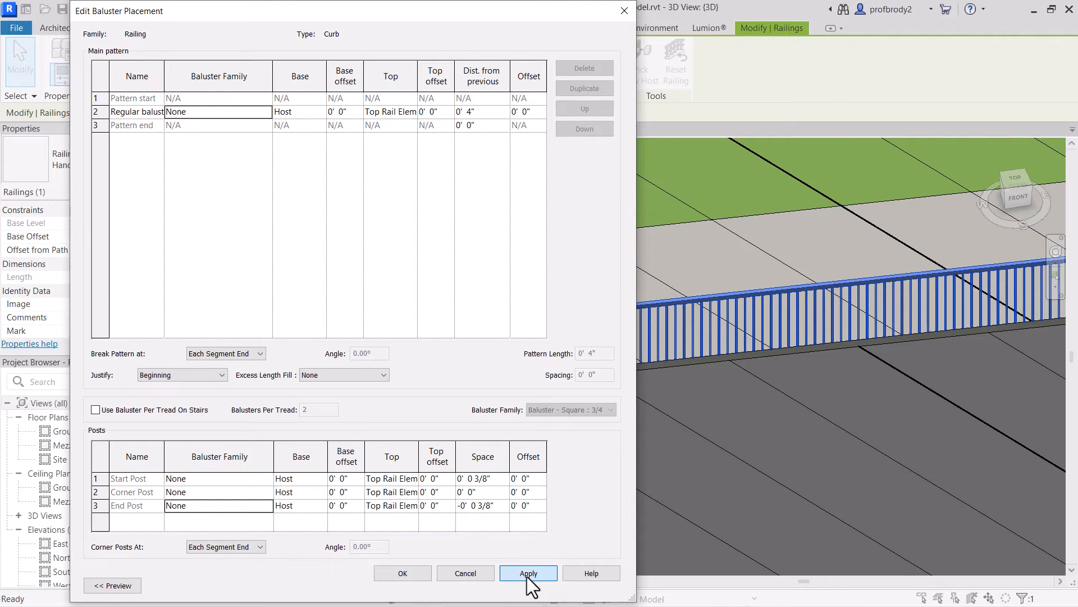
{"action": "left_click", "coordinate": [404, 572]}
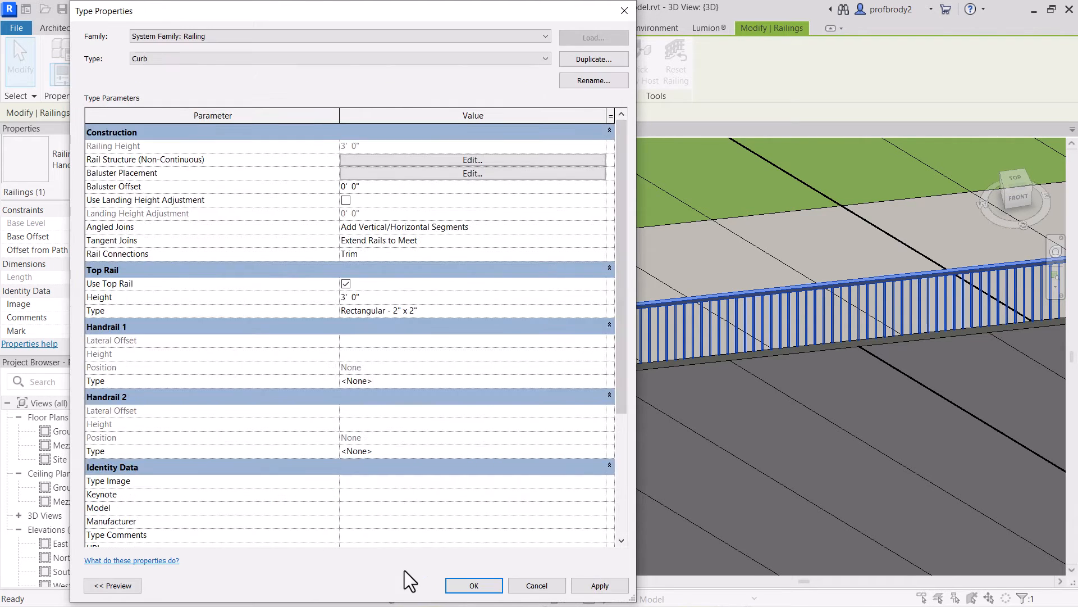
{"action": "left_click", "coordinate": [581, 584]}
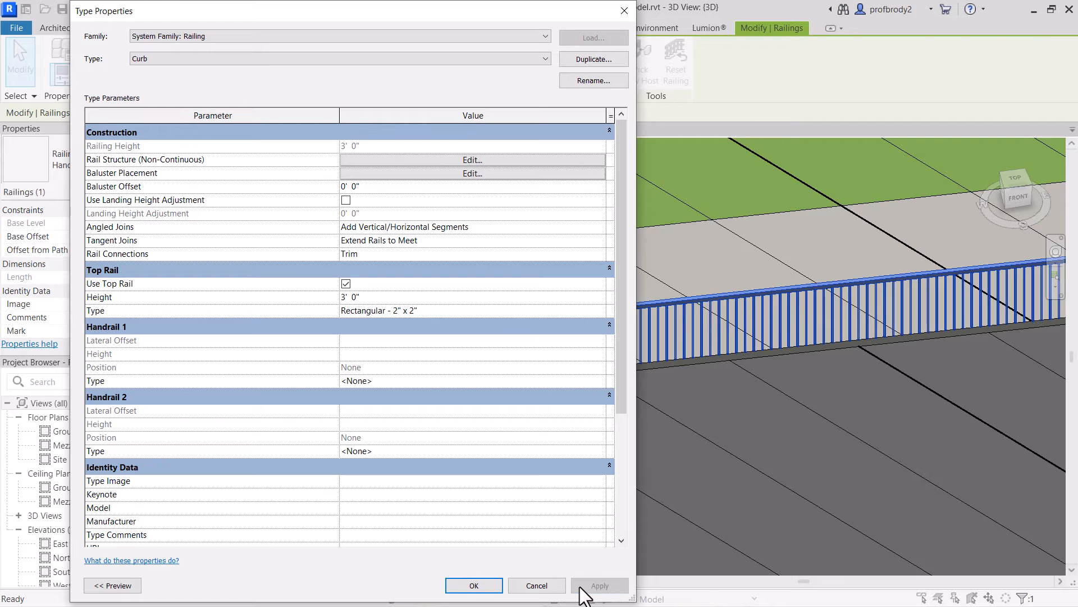
{"action": "left_click", "coordinate": [476, 586]}
- Examine up close how the end of the curb rail sits relative to the sidewalk edge and the road
{"action": "scroll", "coordinate": [348, 480], "scroll_direction": "up", "scroll_amount": 2}
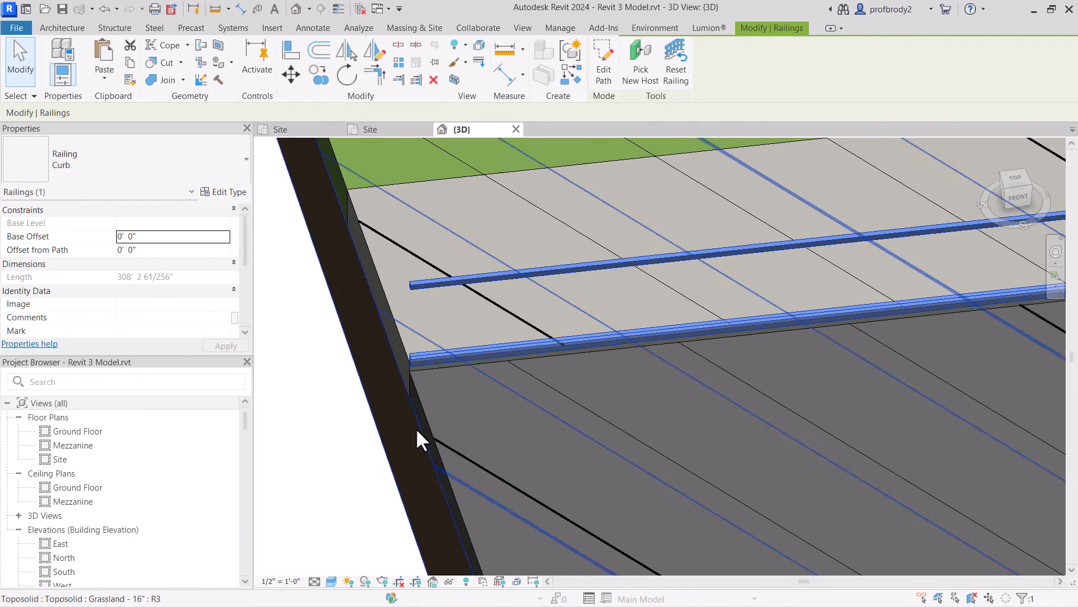
{"action": "middle_click_drag", "start_coordinate": [371, 324], "coordinate": [397, 342], "text": "shift"}
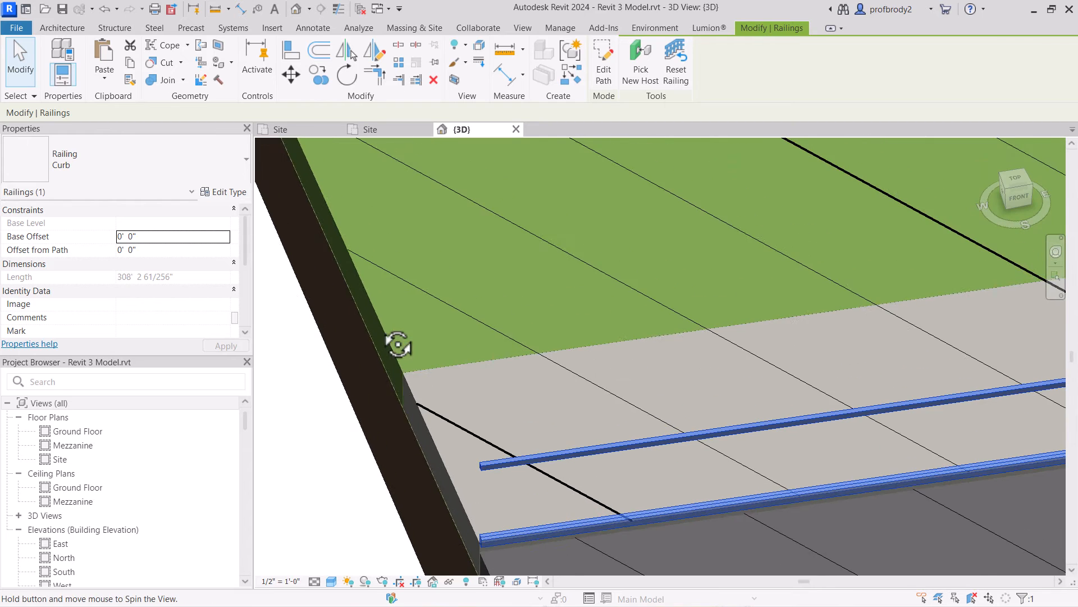
{"action": "scroll", "coordinate": [435, 460], "scroll_direction": "up", "scroll_amount": 2}
{"action": "middle_click_drag", "start_coordinate": [469, 472], "coordinate": [463, 335]}
{"action": "scroll", "coordinate": [449, 315], "scroll_direction": "up", "scroll_amount": 1}
{"action": "scroll", "coordinate": [537, 472], "scroll_direction": "up", "scroll_amount": 1}
{"action": "middle_click_drag", "start_coordinate": [537, 472], "coordinate": [558, 390]}
{"action": "scroll", "coordinate": [532, 438], "scroll_direction": "up", "scroll_amount": 5}
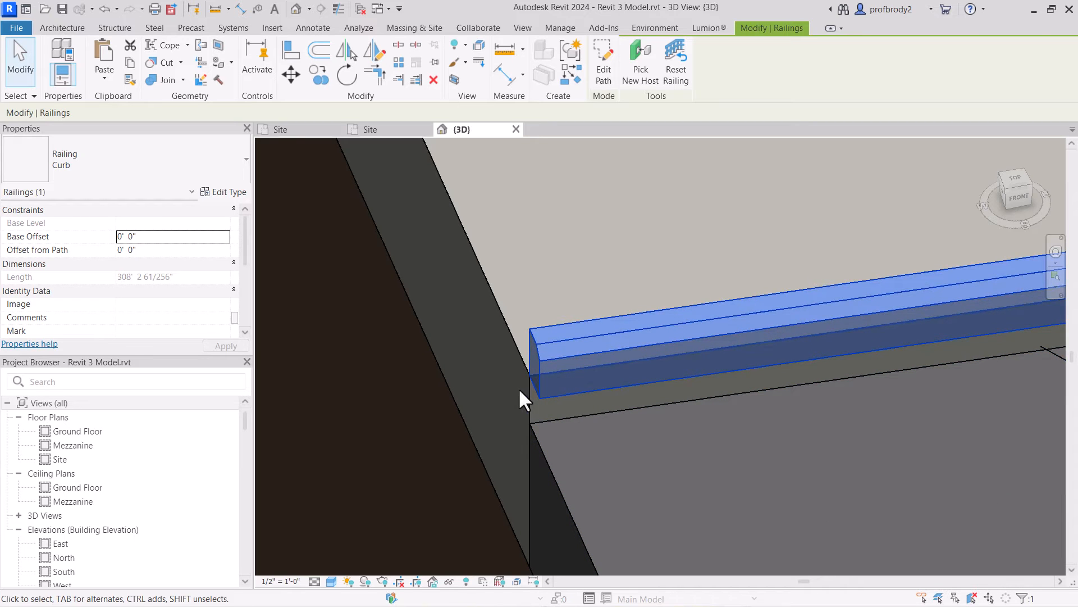
{"action": "scroll", "coordinate": [519, 391], "scroll_direction": "up", "scroll_amount": 2}
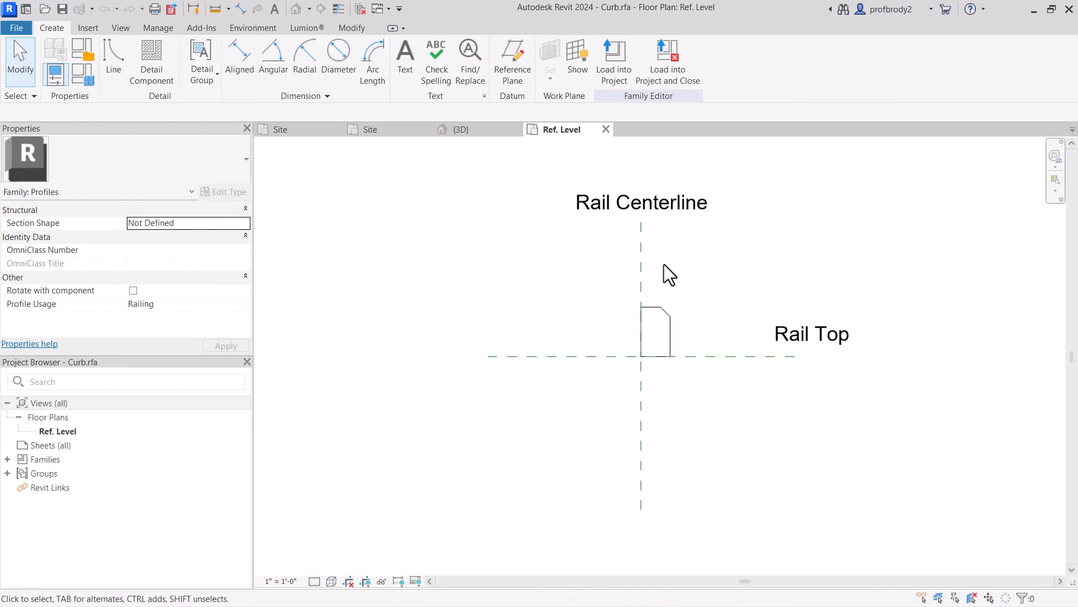
- In the Curb profile family, move the whole outline down until only a thin strip remains above the Rail Top reference plane
{"action": "scroll", "coordinate": [646, 335], "scroll_direction": "up", "scroll_amount": 3}
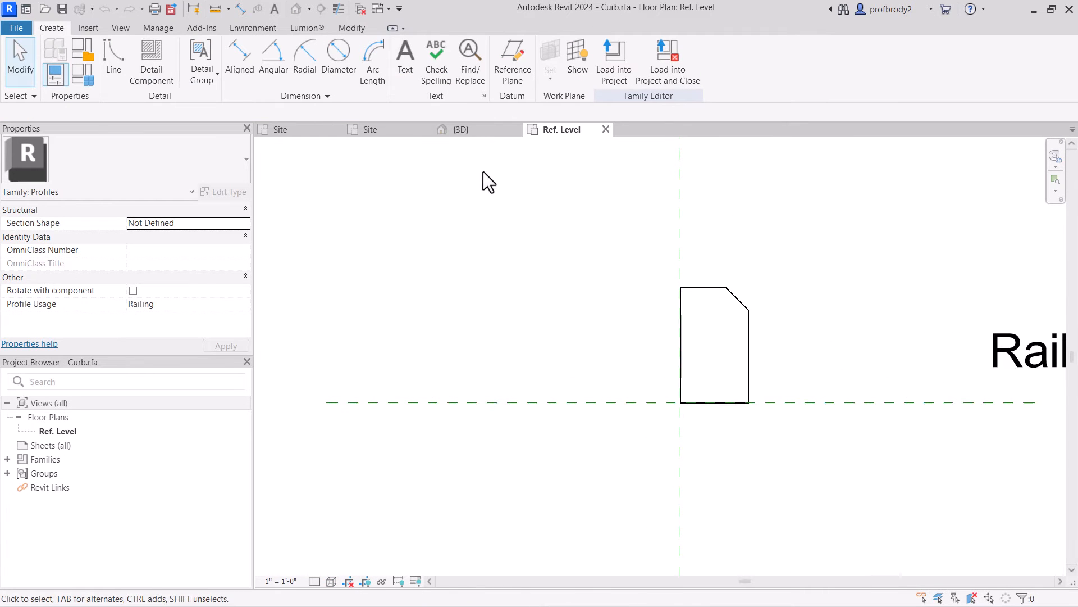
{"action": "left_click_drag", "start_coordinate": [594, 234], "coordinate": [765, 420]}
{"action": "left_click_drag", "start_coordinate": [751, 380], "coordinate": [751, 464]}
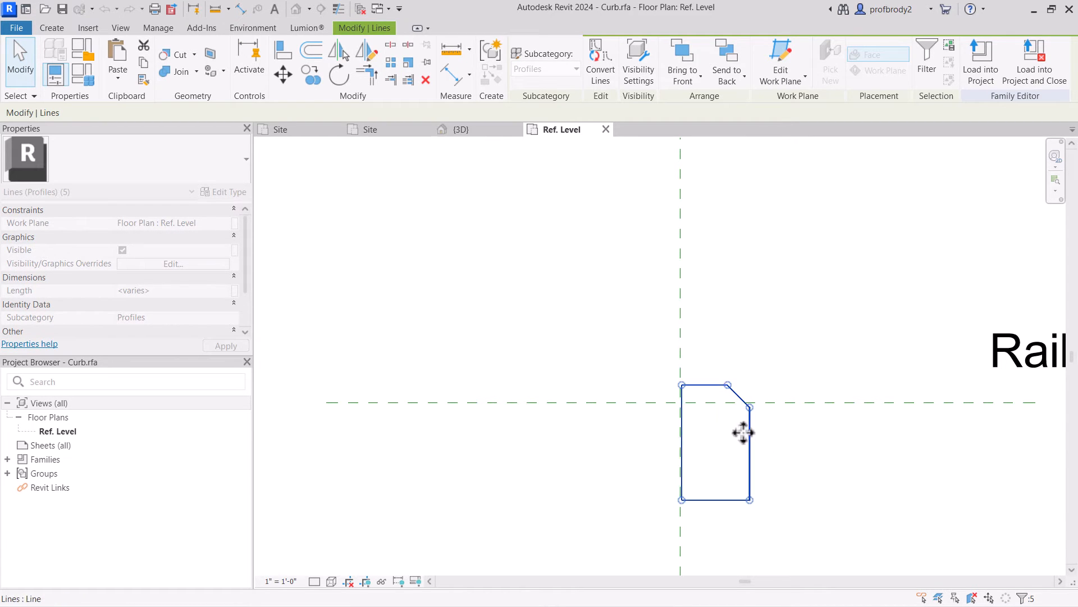
{"action": "left_click", "coordinate": [623, 306]}
{"action": "left_click", "coordinate": [727, 499]}
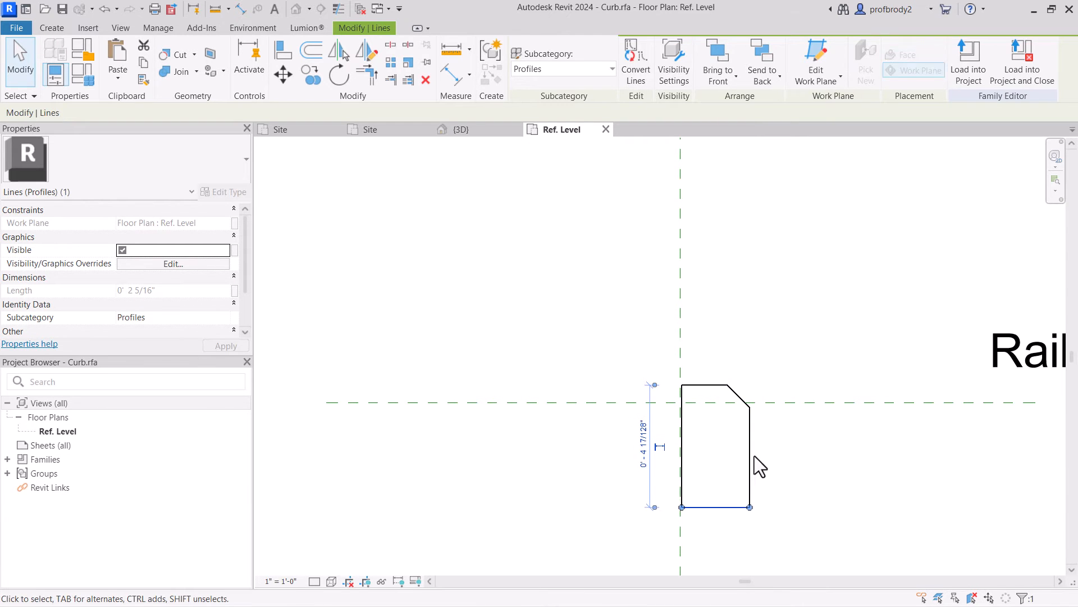
{"action": "key", "text": "Down"}
{"action": "left_click_drag", "start_coordinate": [650, 349], "coordinate": [775, 534]}
{"action": "left_click", "coordinate": [597, 256]}
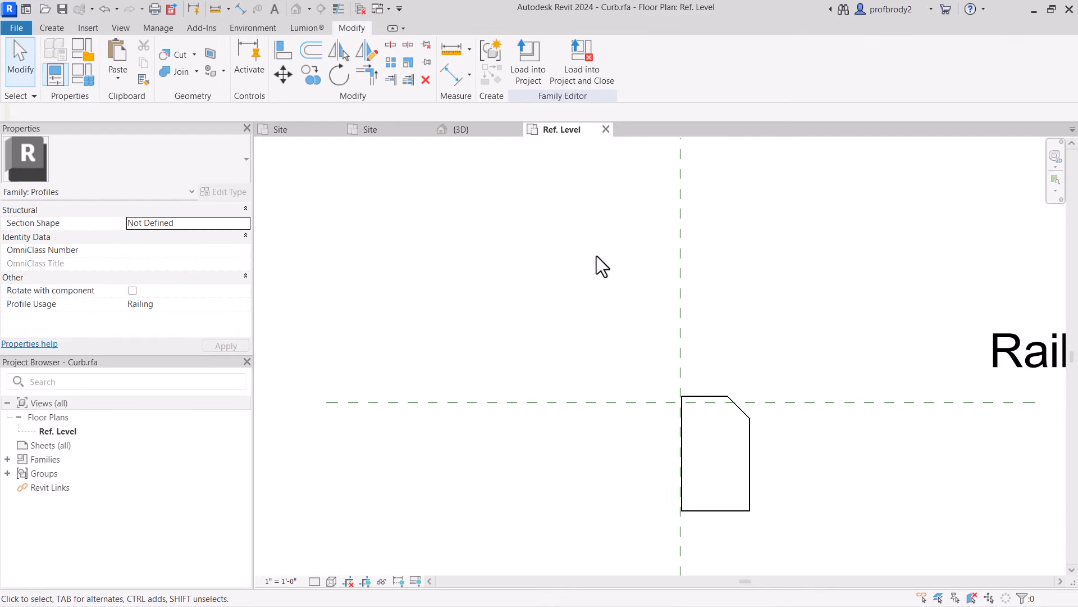
- Load the Curb profile into Revit 3 Model.rvt and close the family, saving changes and overwriting the existing version and its parameter values
{"action": "left_click", "coordinate": [581, 75]}
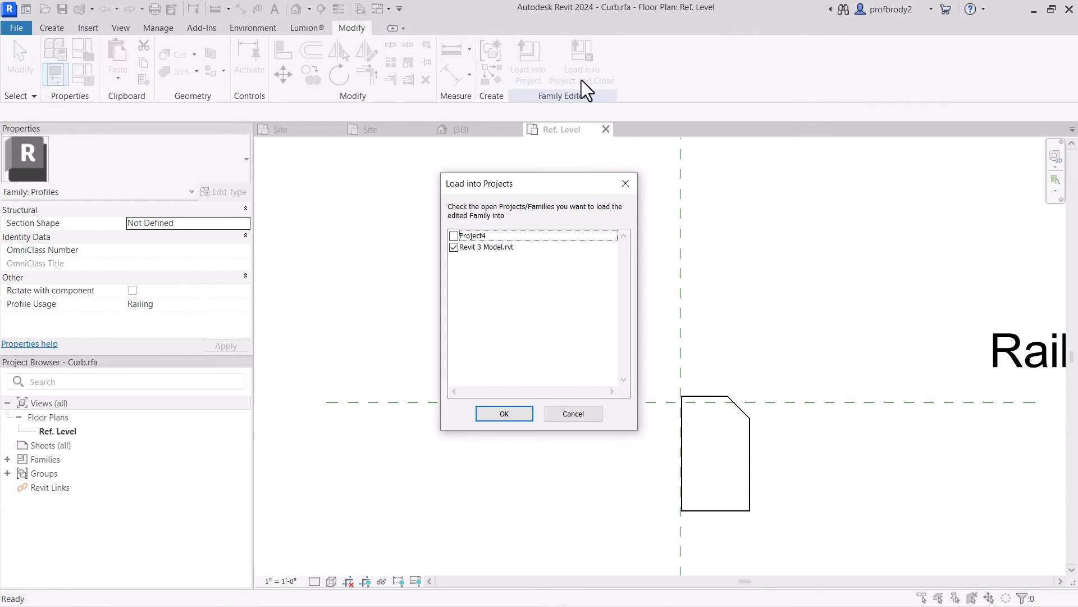
{"action": "left_click", "coordinate": [505, 414]}
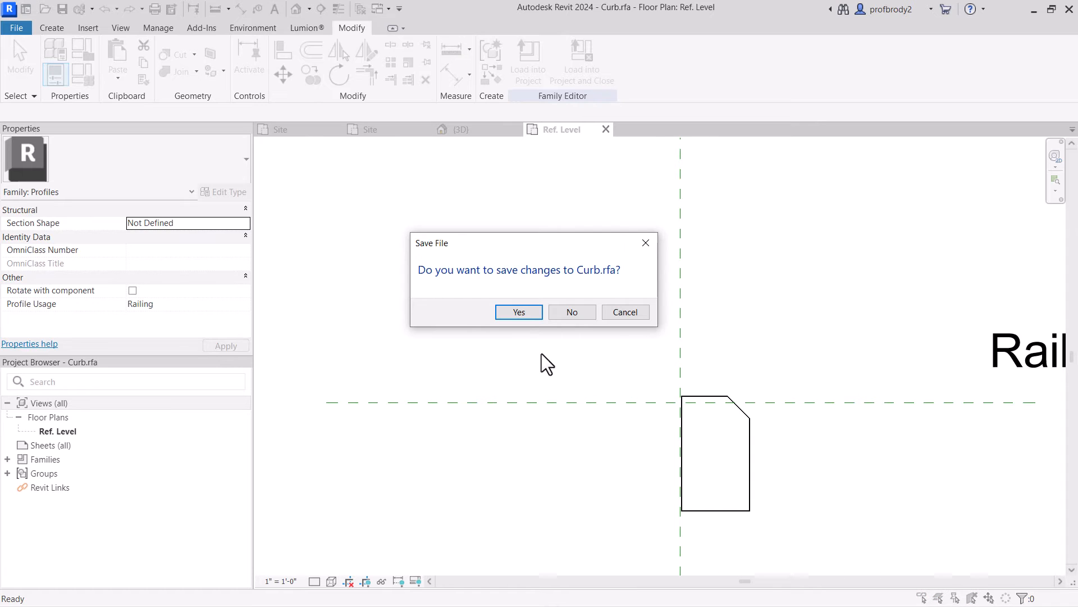
{"action": "left_click", "coordinate": [520, 312]}
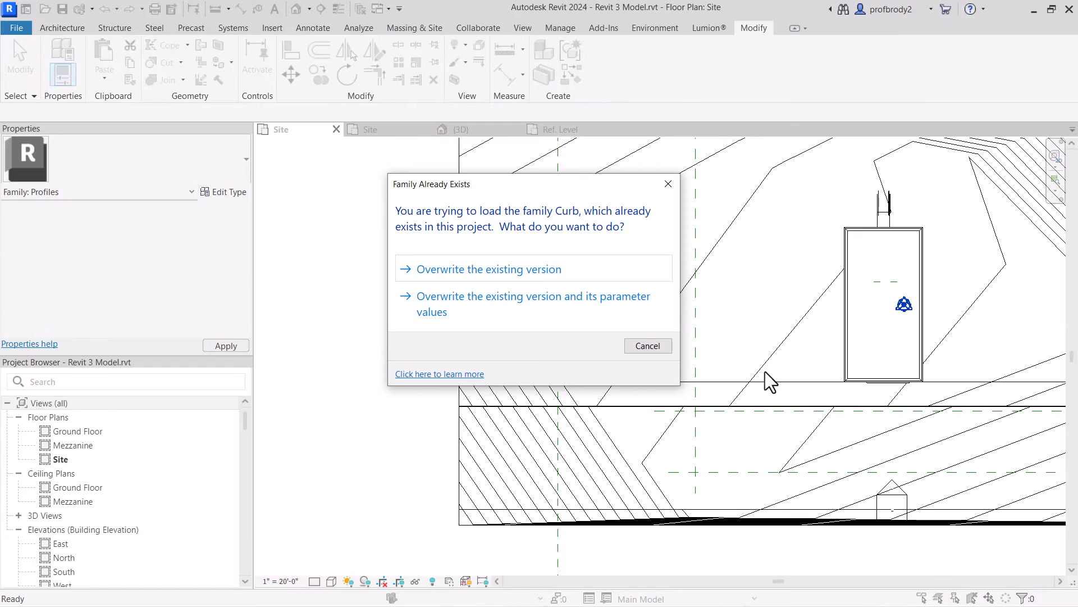
{"action": "left_click", "coordinate": [512, 299]}
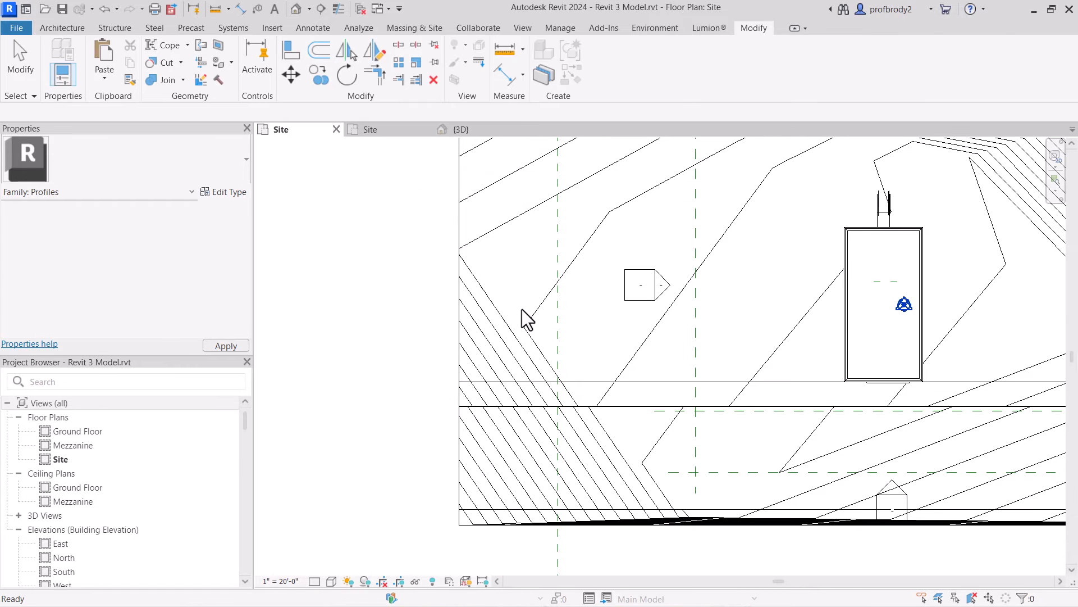
- In the 3D view, turn off Use Top Rail in the type properties of the Curb railing along the sidewalk edge
{"action": "left_click", "coordinate": [477, 129]}
{"action": "middle_click_drag", "start_coordinate": [588, 490], "coordinate": [505, 440], "text": "shift"}
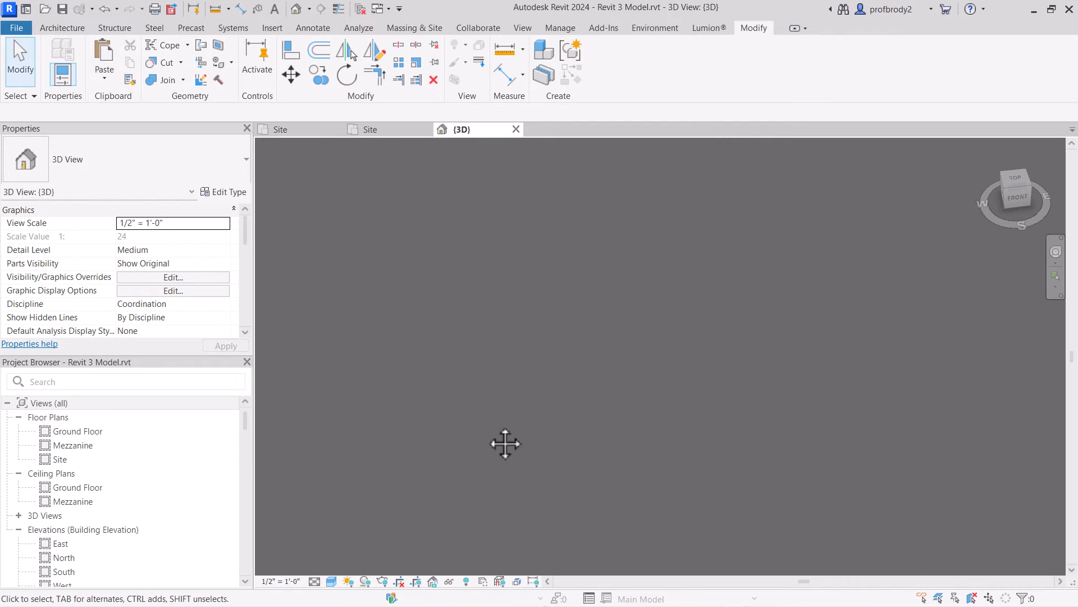
{"action": "scroll", "coordinate": [488, 426], "scroll_direction": "down", "scroll_amount": 4}
{"action": "middle_click_drag", "start_coordinate": [523, 364], "coordinate": [761, 547]}
{"action": "scroll", "coordinate": [604, 235], "scroll_direction": "up", "scroll_amount": 1}
{"action": "scroll", "coordinate": [604, 236], "scroll_direction": "up", "scroll_amount": 4}
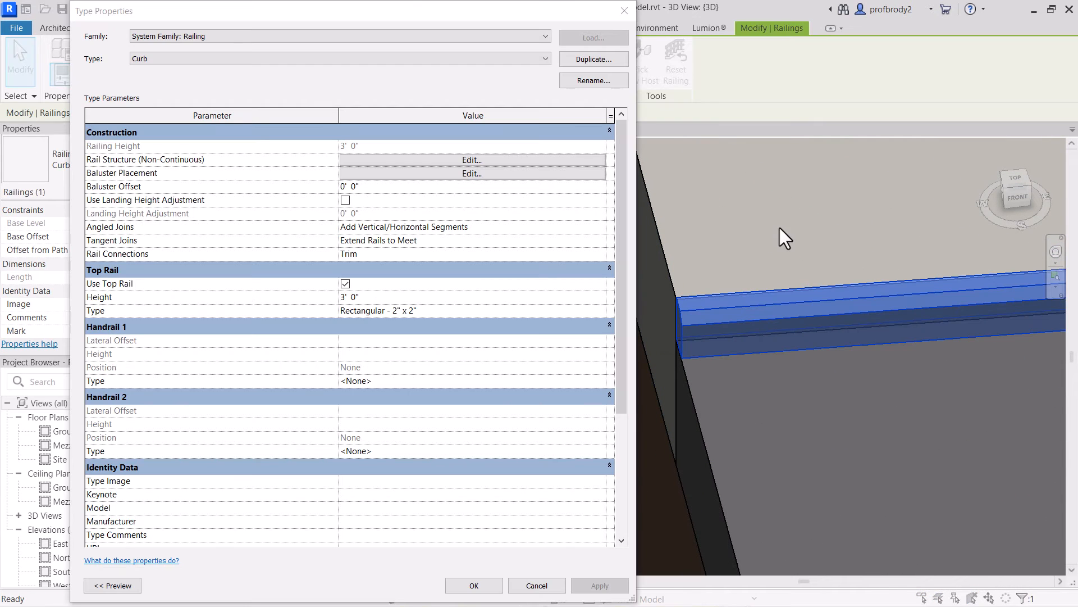
{"action": "left_click", "coordinate": [565, 310]}
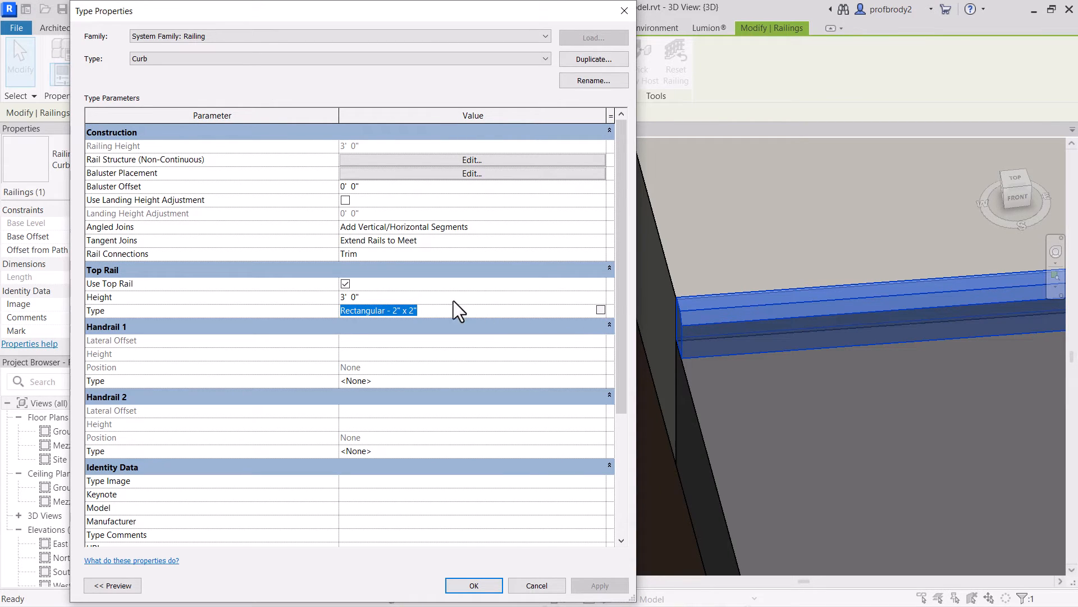
{"action": "left_click", "coordinate": [345, 284]}
{"action": "left_click", "coordinate": [345, 284]}
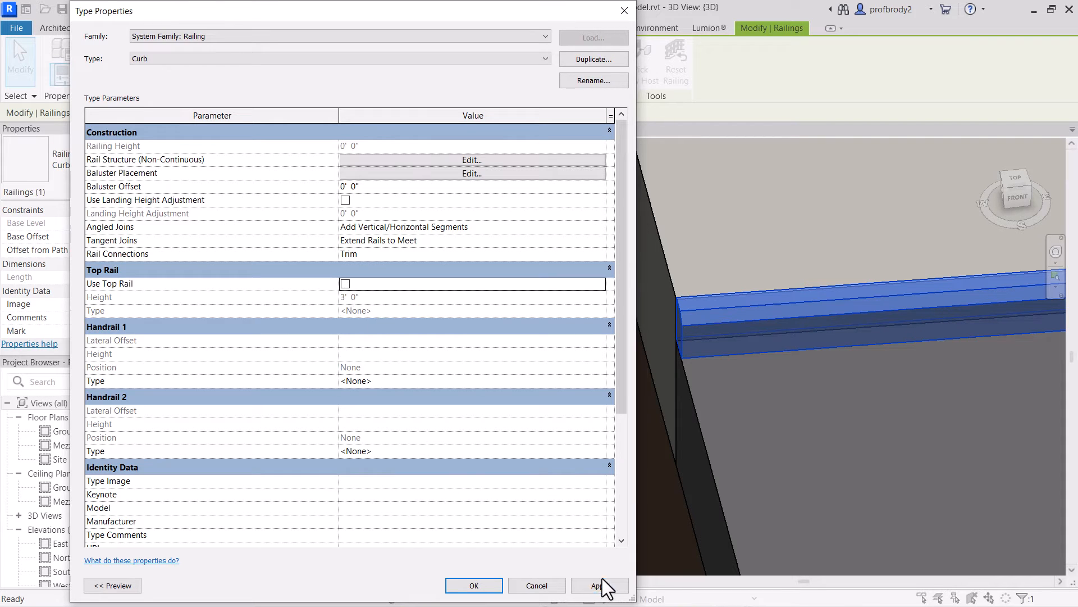
{"action": "left_click", "coordinate": [474, 584]}
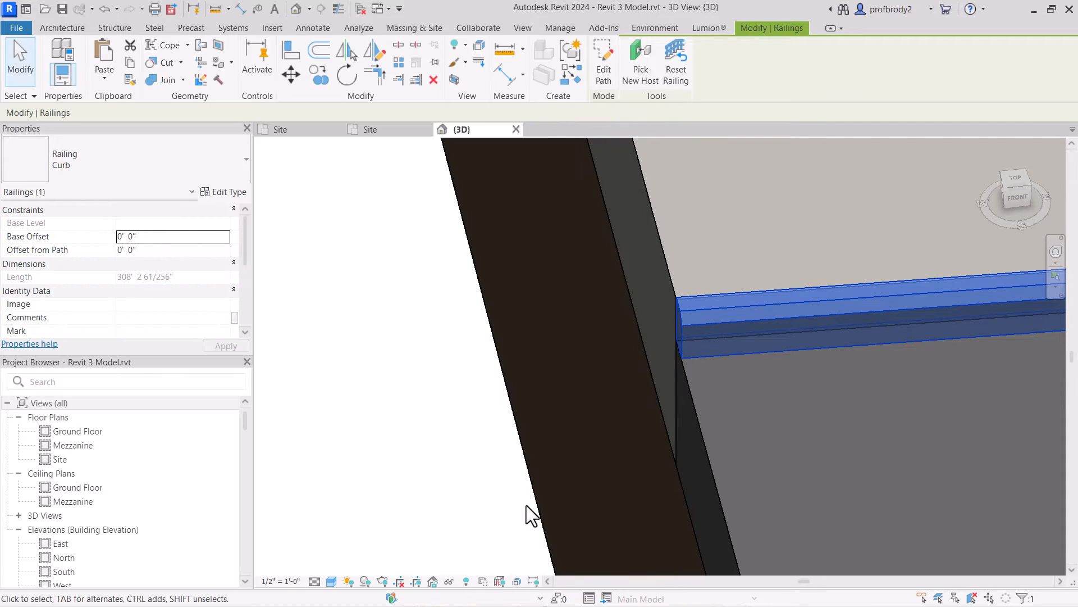
- Examine how the curb follows the sloping terrain along the sidewalk, from the edge of the site past the buildings
{"action": "scroll", "coordinate": [551, 375], "scroll_direction": "down", "scroll_amount": 5}
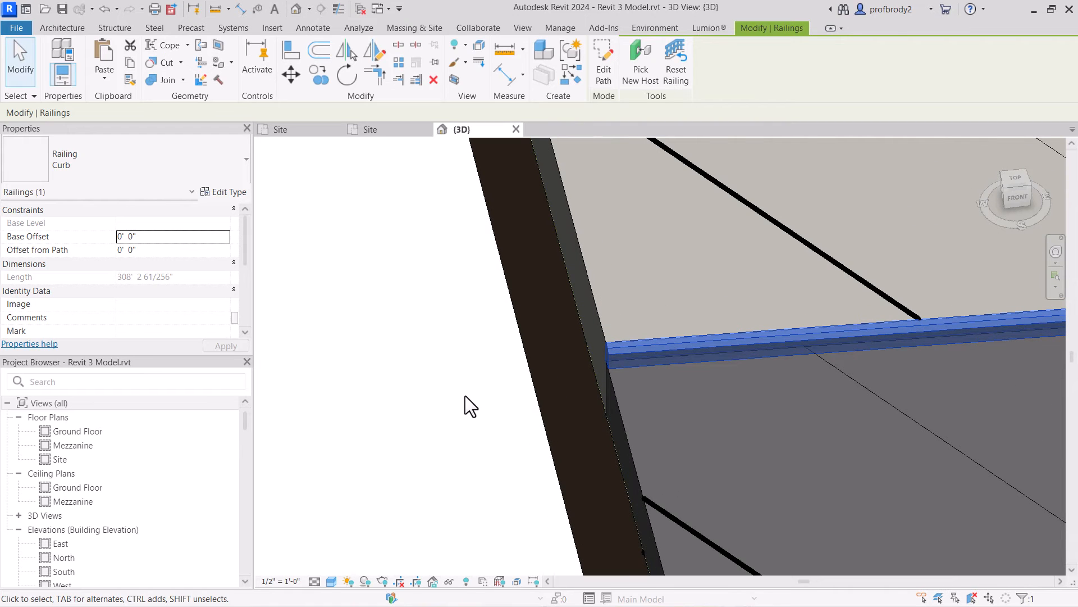
{"action": "scroll", "coordinate": [487, 395], "scroll_direction": "down", "scroll_amount": 4}
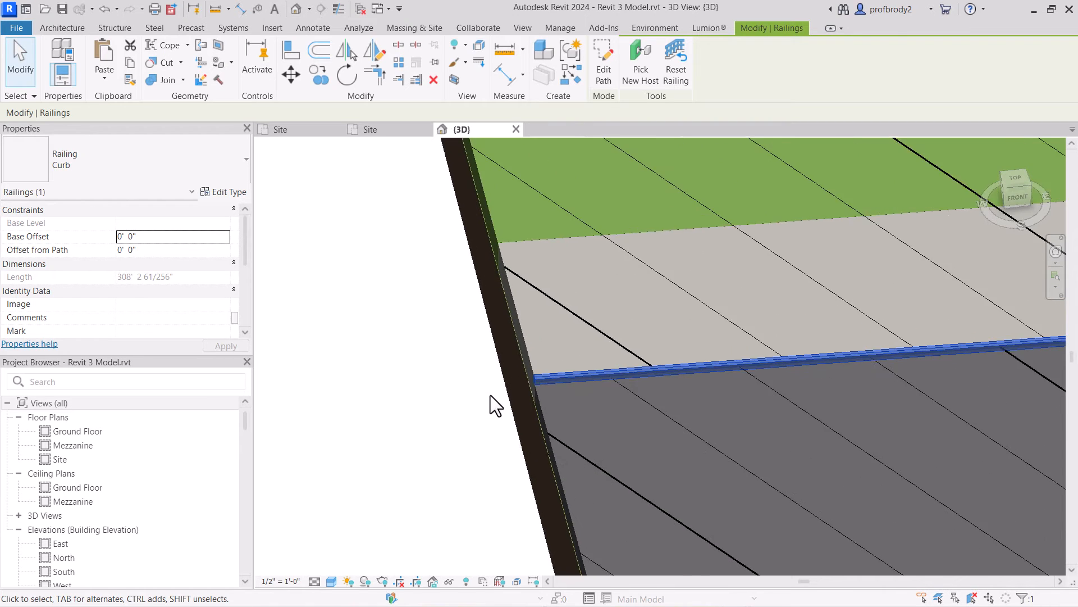
{"action": "middle_click_drag", "start_coordinate": [491, 395], "coordinate": [369, 419]}
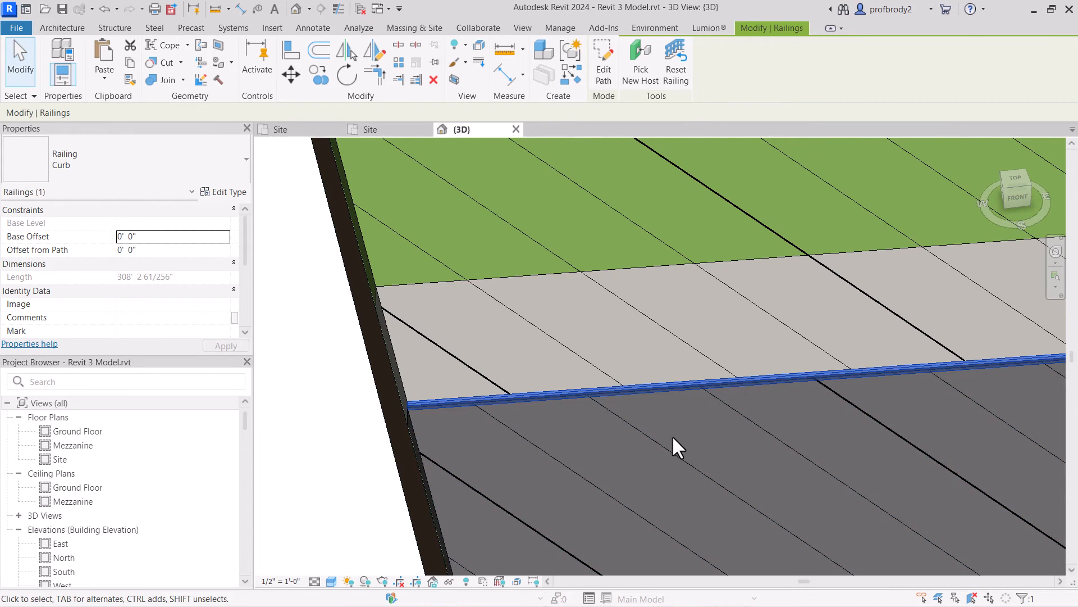
{"action": "scroll", "coordinate": [677, 440], "scroll_direction": "down", "scroll_amount": 1}
{"action": "middle_click_drag", "start_coordinate": [764, 424], "coordinate": [641, 442]}
{"action": "scroll", "coordinate": [642, 443], "scroll_direction": "down", "scroll_amount": 2}
{"action": "middle_click_drag", "start_coordinate": [887, 437], "coordinate": [582, 478]}
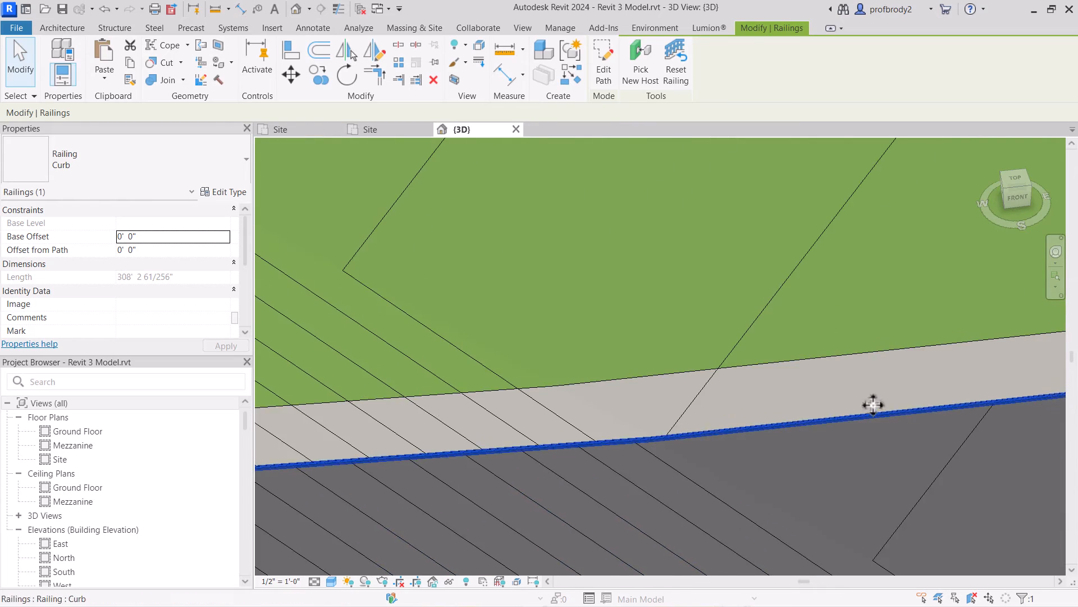
{"action": "middle_click_drag", "start_coordinate": [989, 404], "coordinate": [590, 474]}
{"action": "middle_click_drag", "start_coordinate": [874, 464], "coordinate": [597, 469]}
{"action": "middle_click_drag", "start_coordinate": [939, 432], "coordinate": [546, 499]}
{"action": "scroll", "coordinate": [547, 499], "scroll_direction": "down", "scroll_amount": 2}
{"action": "scroll", "coordinate": [828, 485], "scroll_direction": "down", "scroll_amount": 3}
{"action": "middle_click_drag", "start_coordinate": [837, 481], "coordinate": [614, 475]}
{"action": "middle_click_drag", "start_coordinate": [842, 459], "coordinate": [780, 462]}
{"action": "scroll", "coordinate": [730, 465], "scroll_direction": "down", "scroll_amount": 1}
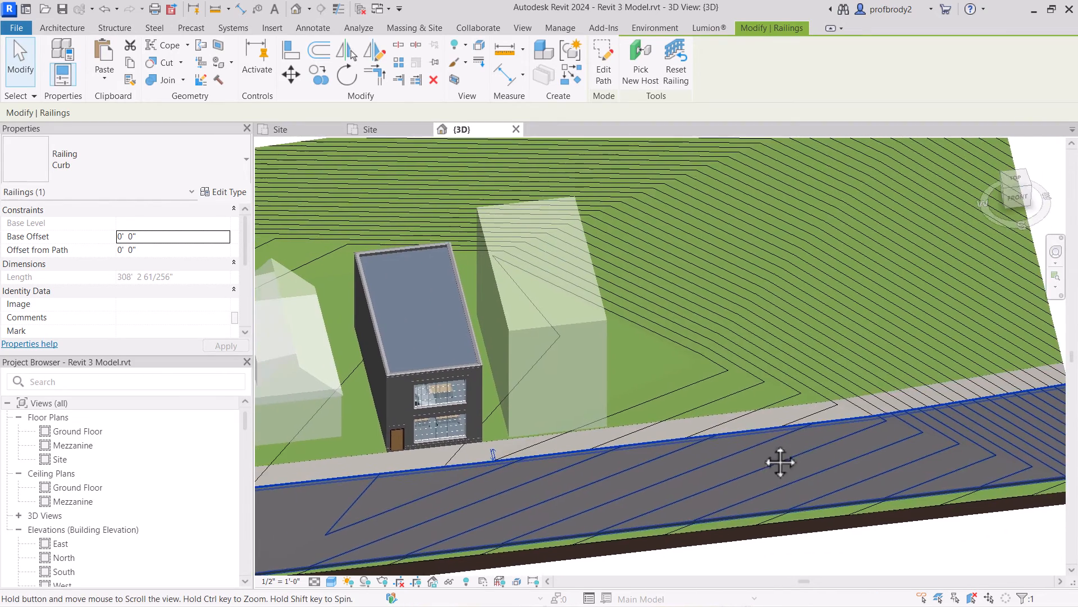
{"action": "scroll", "coordinate": [780, 463], "scroll_direction": "down", "scroll_amount": 2}
{"action": "scroll", "coordinate": [806, 422], "scroll_direction": "down", "scroll_amount": 1}
{"action": "scroll", "coordinate": [691, 449], "scroll_direction": "down", "scroll_amount": 1}
{"action": "scroll", "coordinate": [705, 438], "scroll_direction": "up", "scroll_amount": 1}
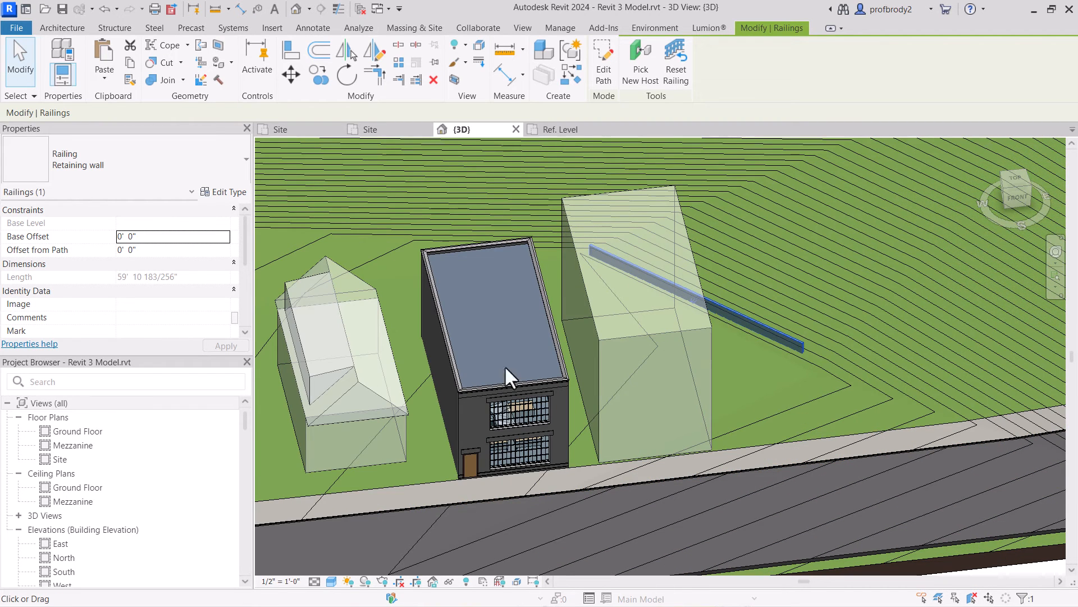
- Examine the Retaining wall railing on the hillside, its type preview, and the profile and material in its rail structure
{"action": "scroll", "coordinate": [808, 329], "scroll_direction": "up", "scroll_amount": 5}
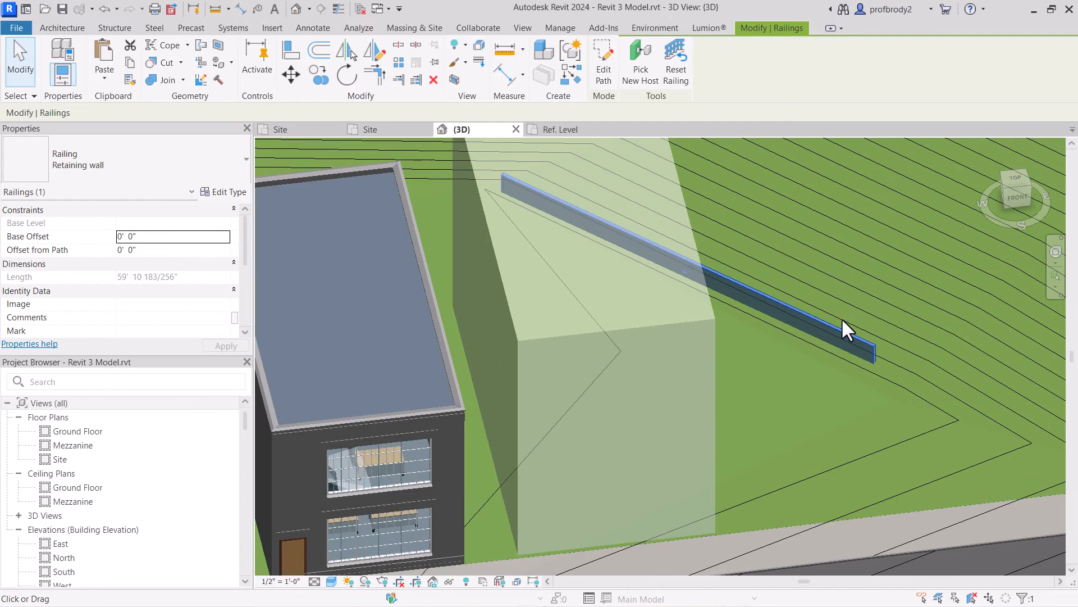
{"action": "scroll", "coordinate": [839, 337], "scroll_direction": "down", "scroll_amount": 2}
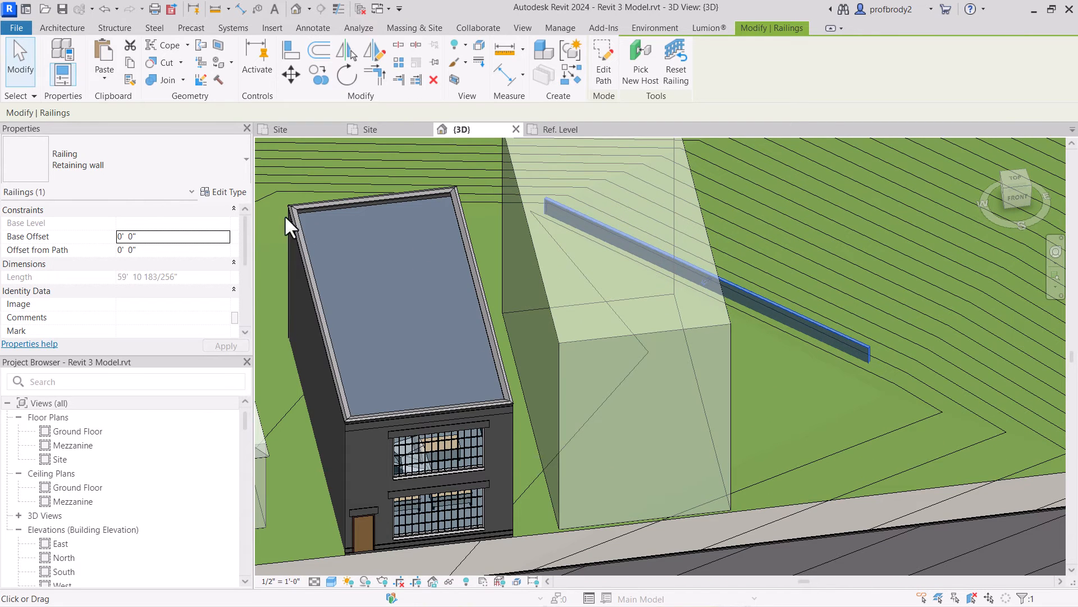
{"action": "left_click", "coordinate": [241, 194]}
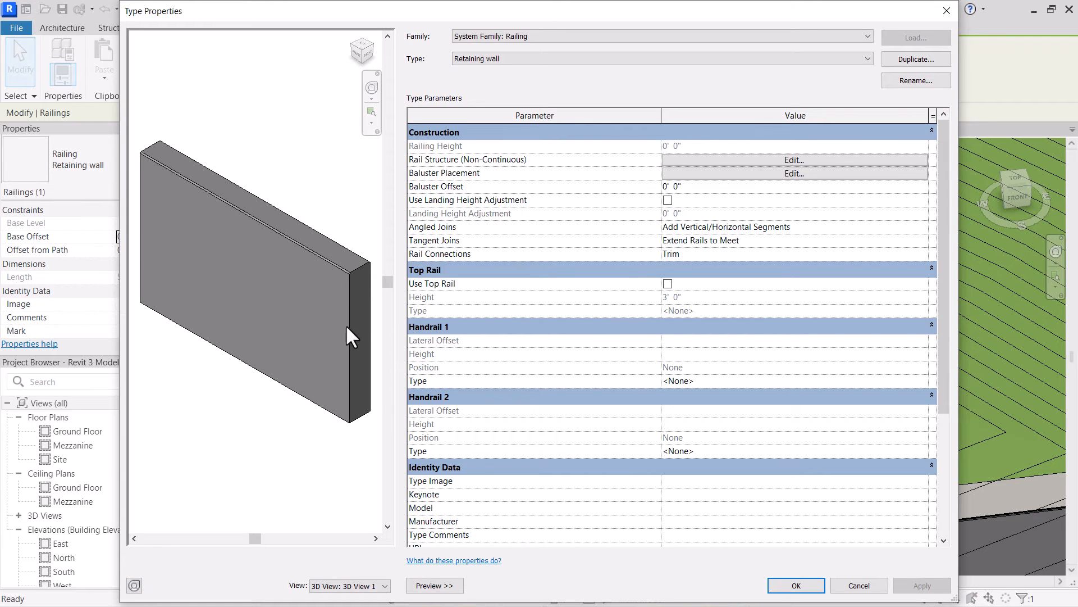
{"action": "scroll", "coordinate": [333, 311], "scroll_direction": "up", "scroll_amount": 6}
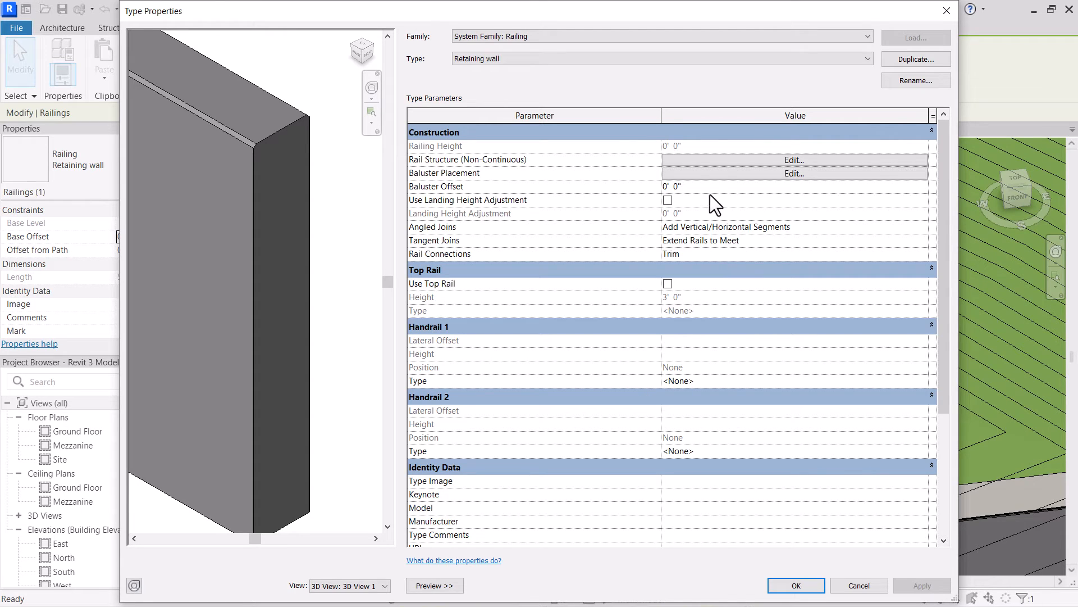
{"action": "left_click", "coordinate": [702, 160]}
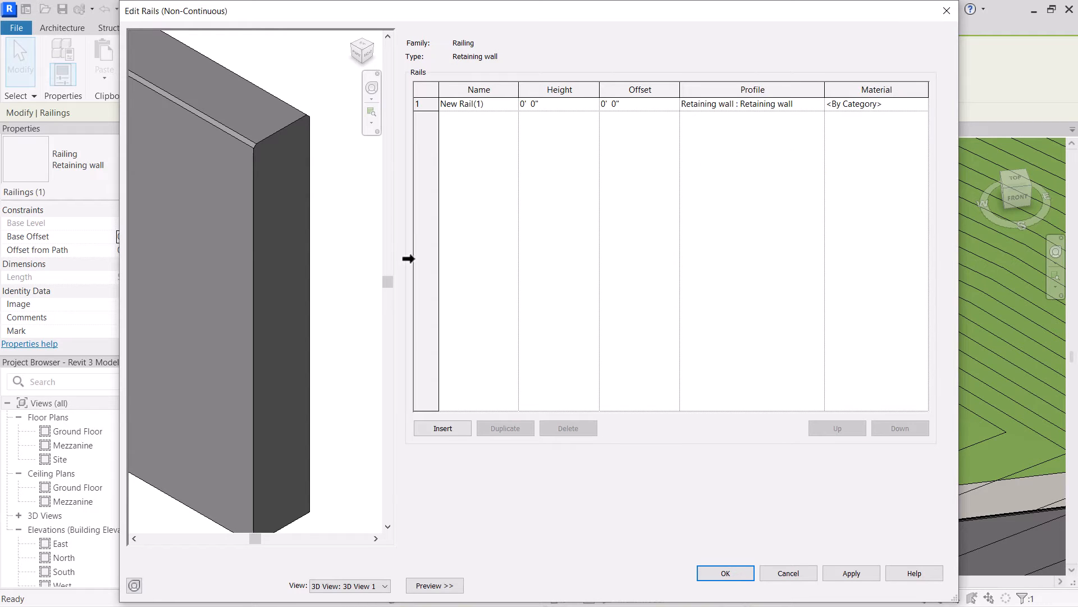
{"action": "left_click", "coordinate": [906, 103]}
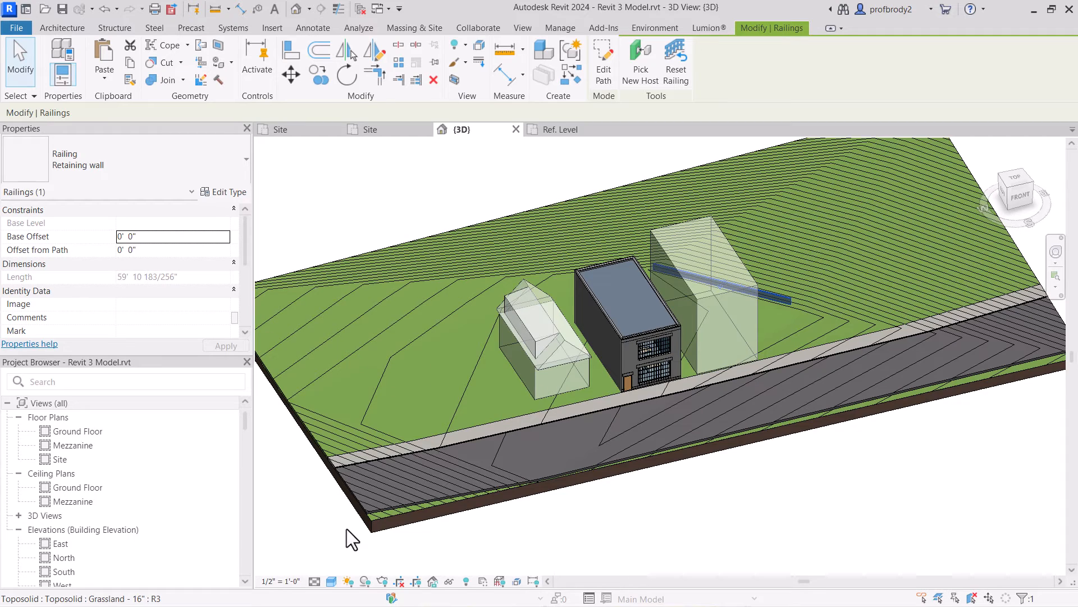
{"action": "left_click", "coordinate": [402, 496]}
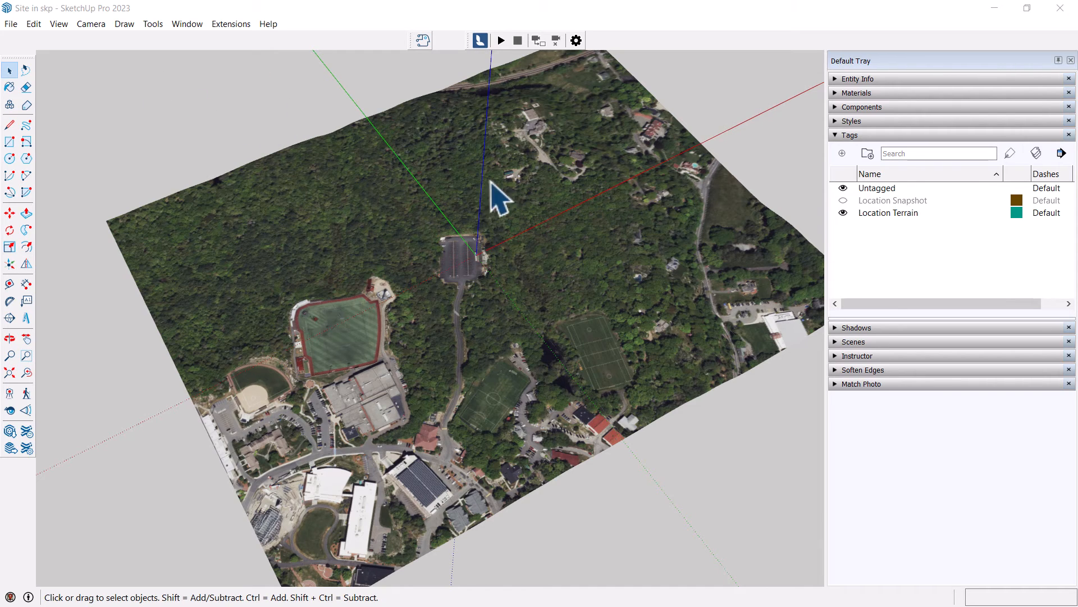
- In SketchUp, examine the Site in skp terrain from several angles and check the Location Snapshot tag's visibility
{"action": "middle_click_drag", "start_coordinate": [404, 248], "coordinate": [679, 204]}
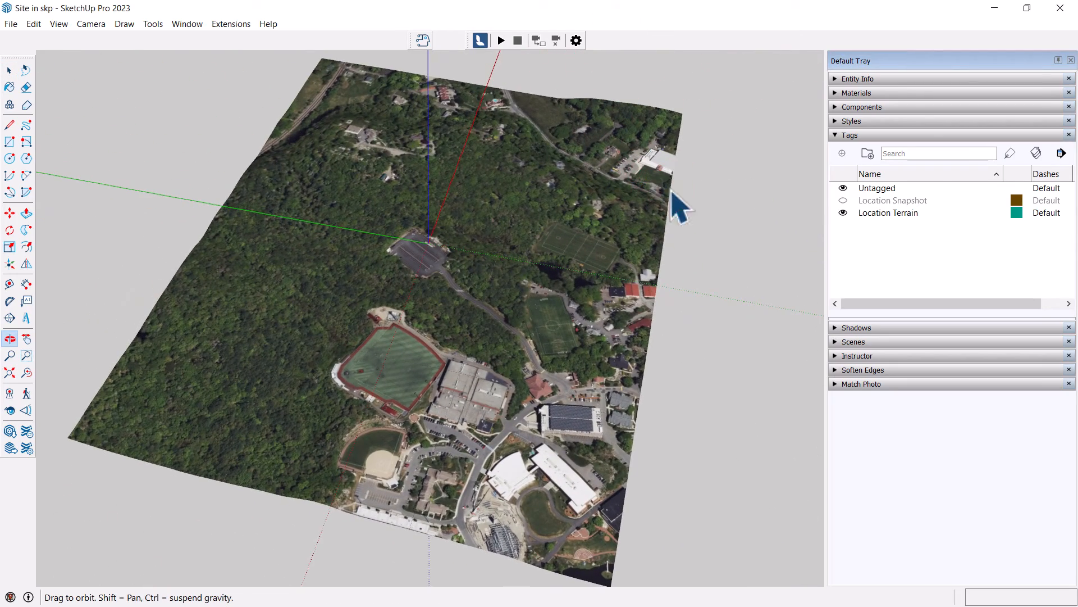
{"action": "left_click", "coordinate": [843, 201]}
{"action": "left_click", "coordinate": [842, 202]}
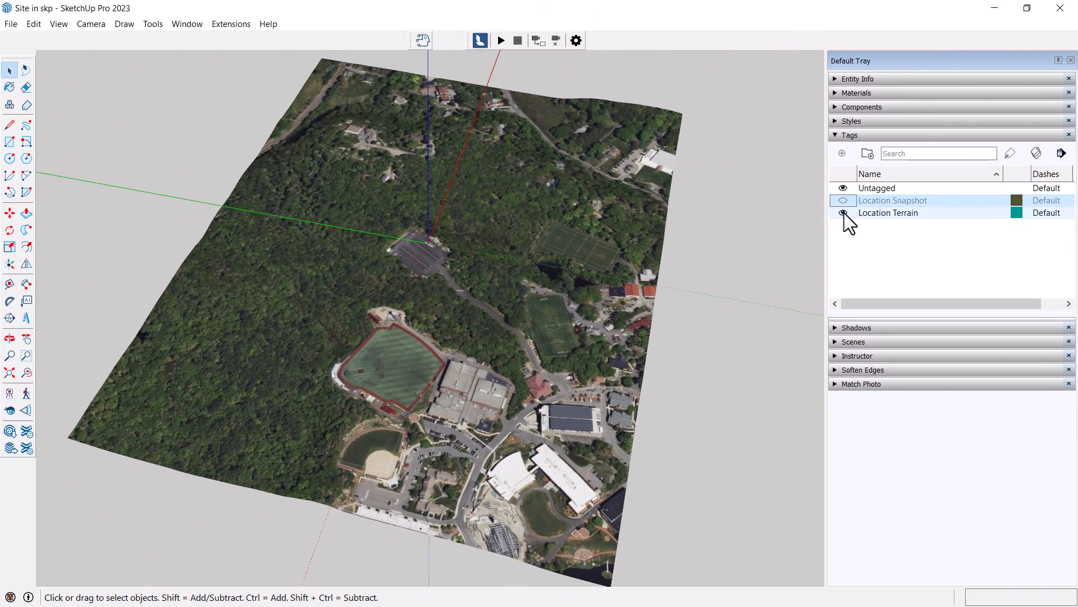
{"action": "middle_click_drag", "start_coordinate": [408, 355], "coordinate": [232, 349]}
{"action": "scroll", "coordinate": [368, 341], "scroll_direction": "up", "scroll_amount": 3}
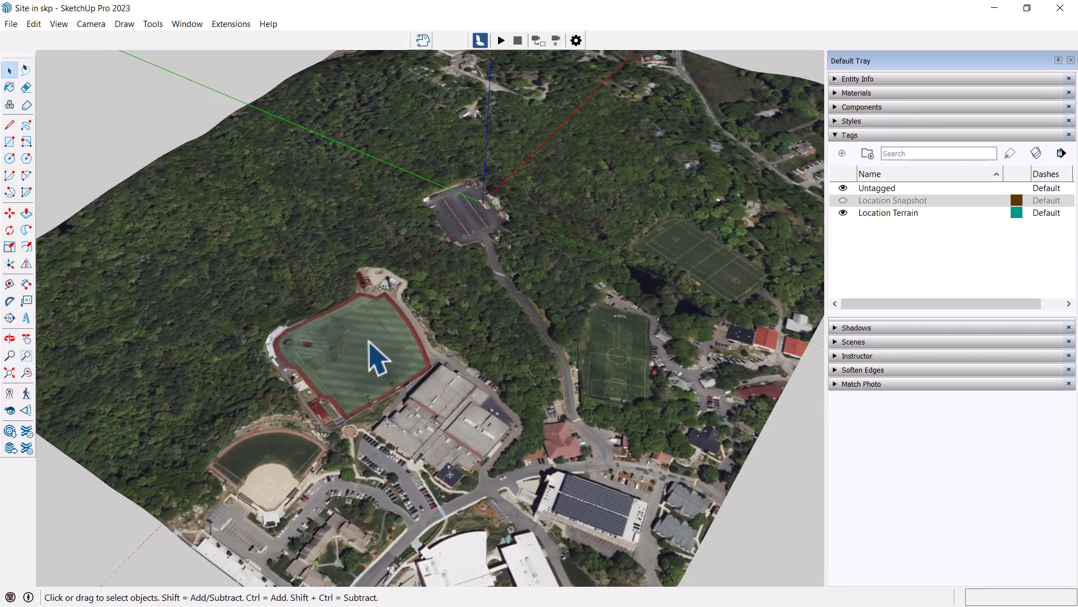
{"action": "middle_click_drag", "start_coordinate": [368, 341], "coordinate": [373, 293]}
- Export the terrain as a 3D model to the AutoCAD DWG file Site in skp.dwg, including both faces and edges
{"action": "left_click", "coordinate": [10, 24]}
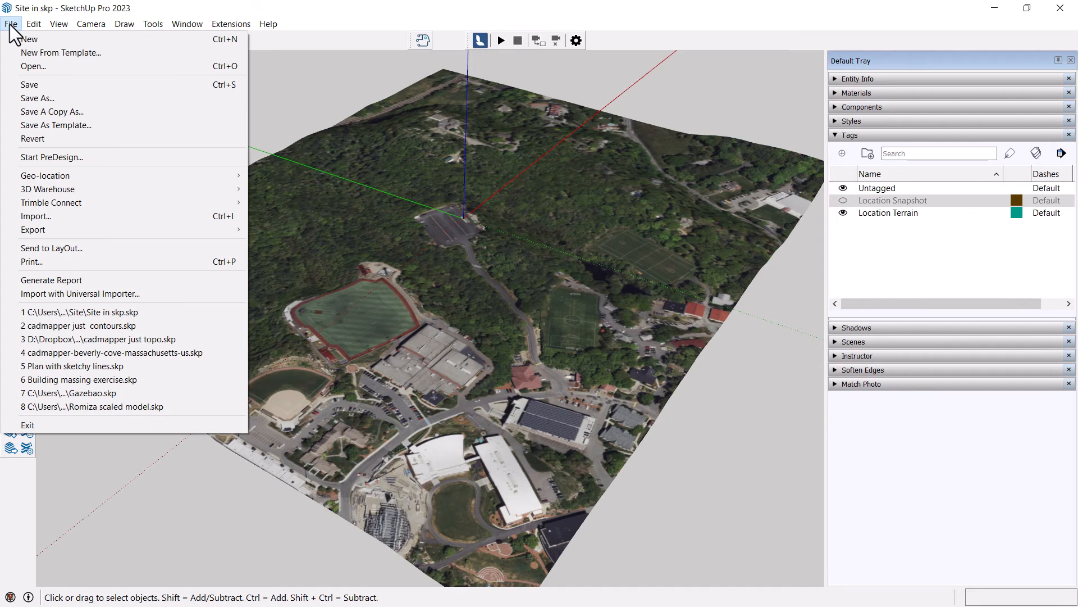
{"action": "mouse_move", "coordinate": [63, 227]}
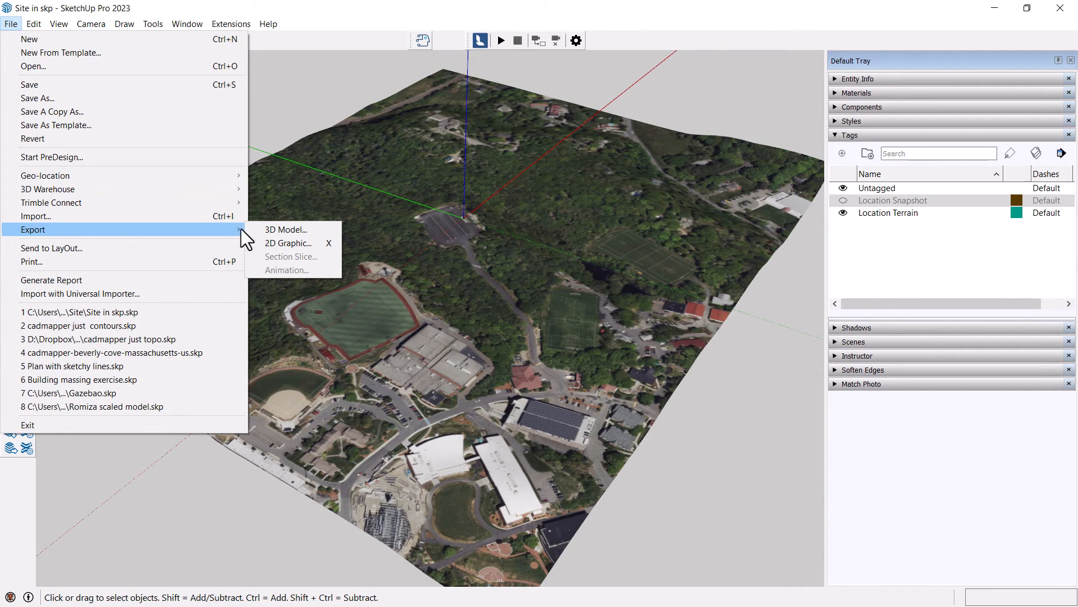
{"action": "left_click", "coordinate": [260, 231]}
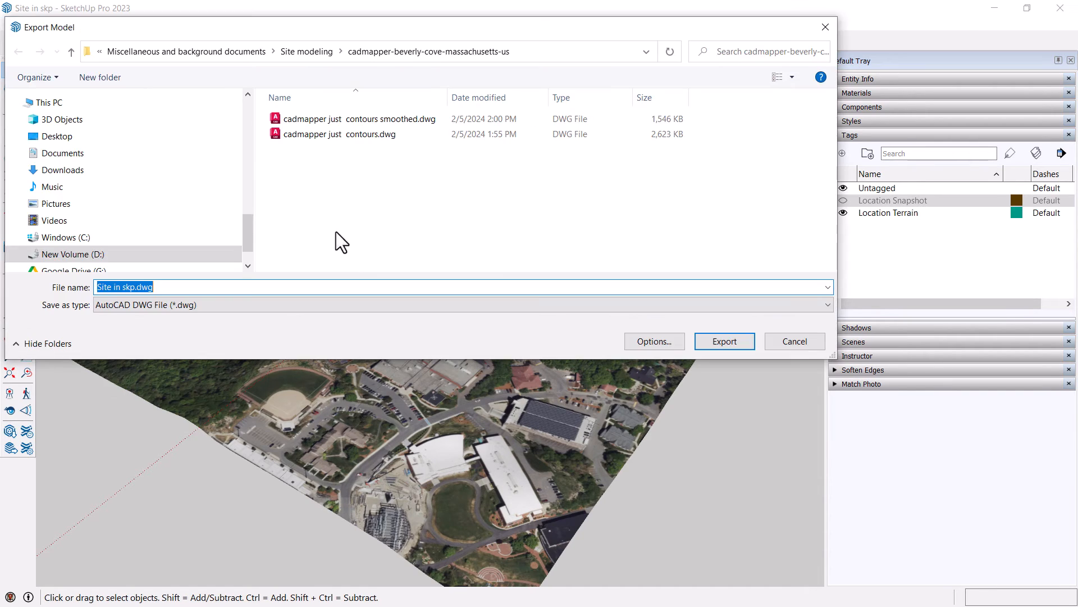
{"action": "left_click", "coordinate": [237, 305]}
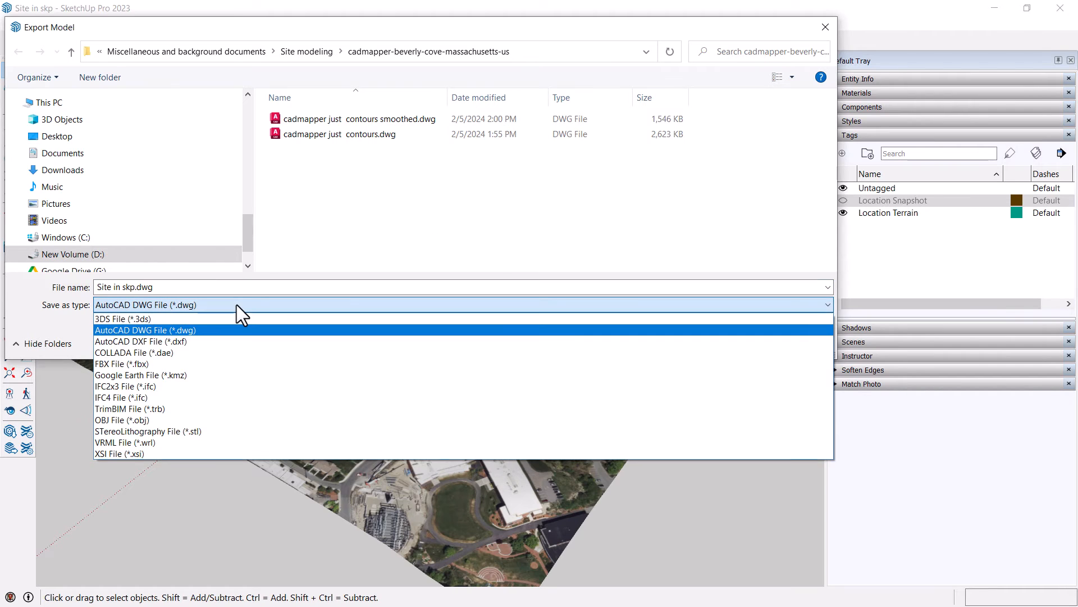
{"action": "left_click", "coordinate": [237, 304]}
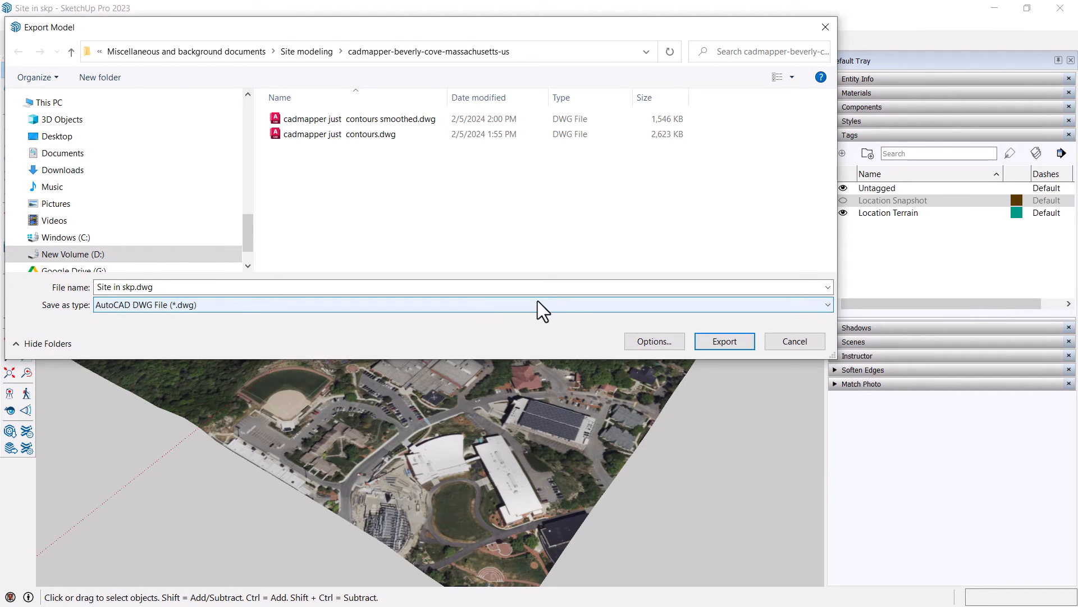
{"action": "left_click", "coordinate": [652, 341]}
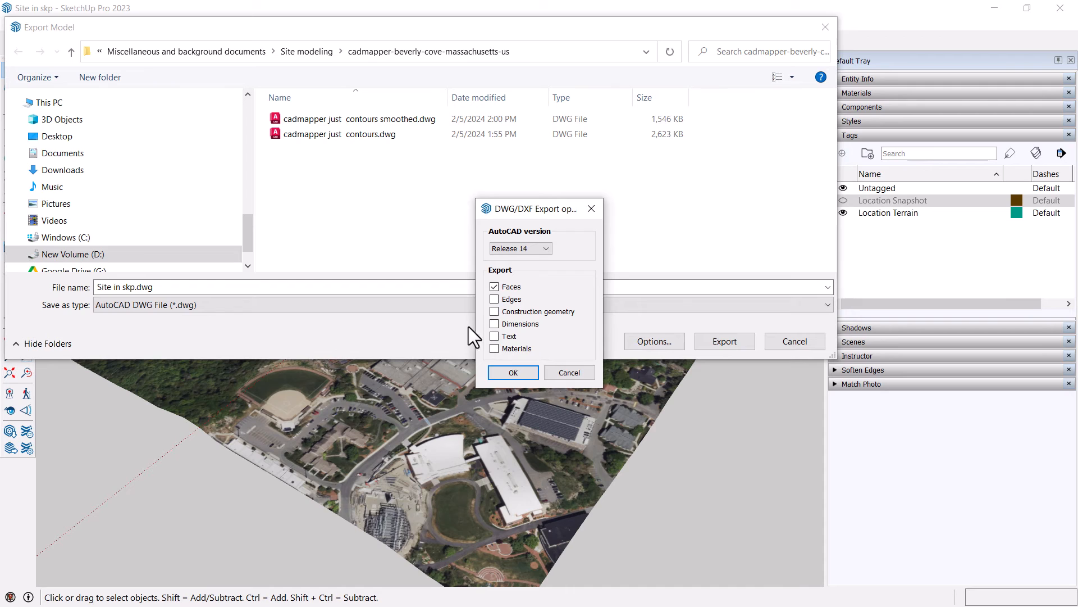
{"action": "left_click", "coordinate": [496, 300]}
{"action": "left_click", "coordinate": [513, 373]}
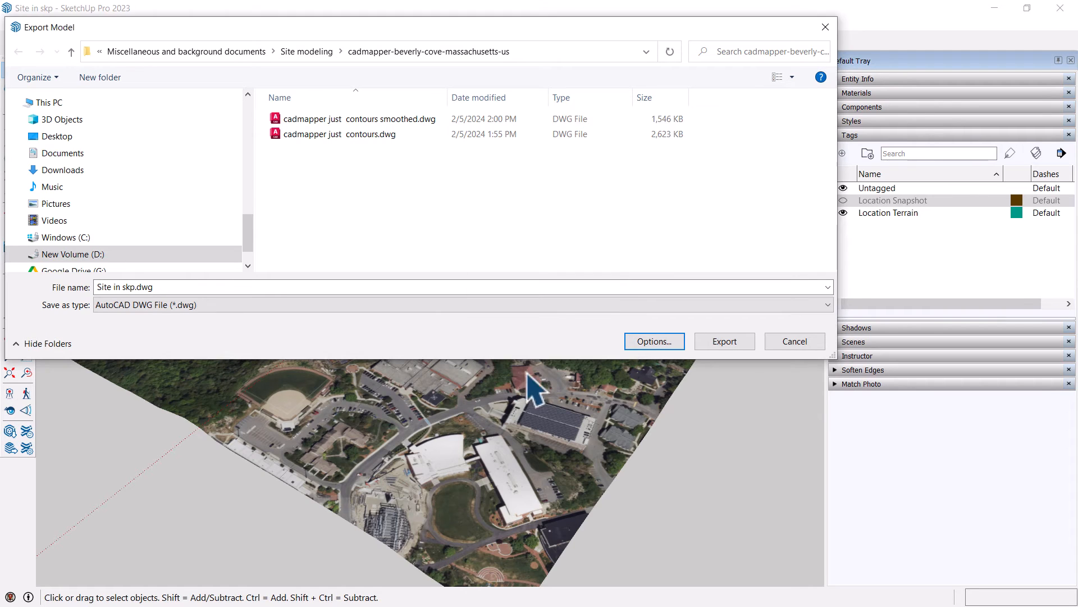
{"action": "left_click", "coordinate": [724, 343]}
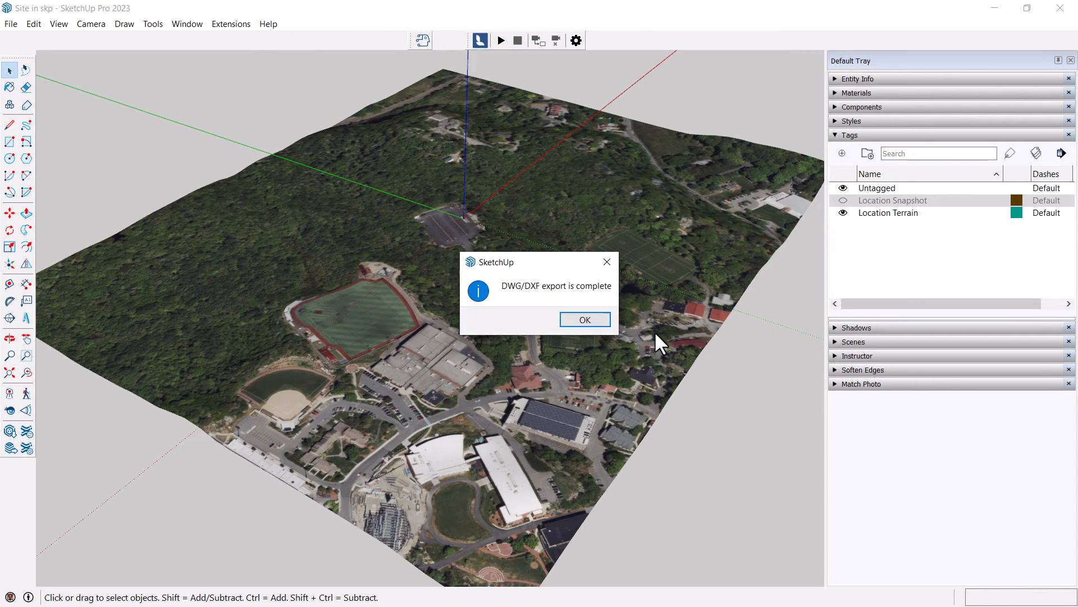
{"action": "left_click", "coordinate": [585, 320]}
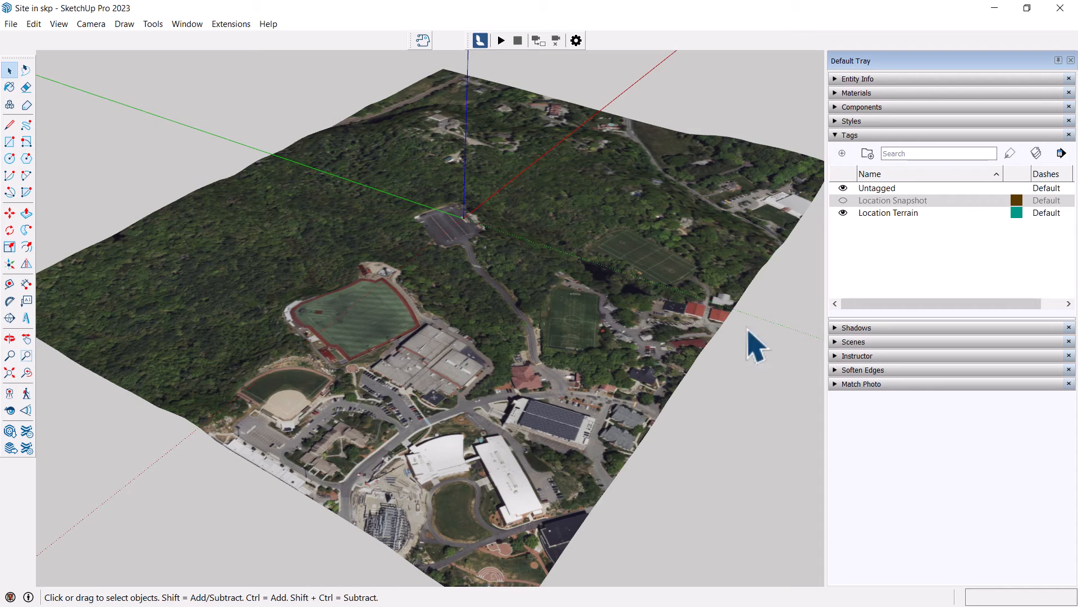
- Switch to Revit and set up a CAD import of the DWG file Site in skp.dwg with Manual - Center positioning
{"action": "key", "text": "alt+Tab"}
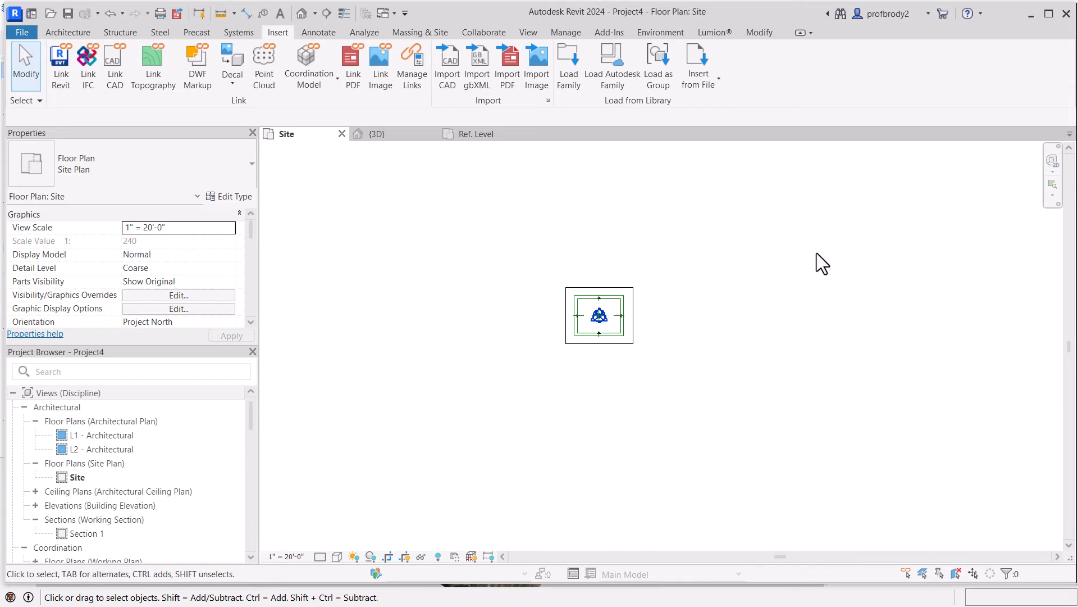
{"action": "scroll", "coordinate": [626, 337], "scroll_direction": "up", "scroll_amount": 2}
{"action": "scroll", "coordinate": [616, 339], "scroll_direction": "down", "scroll_amount": 2}
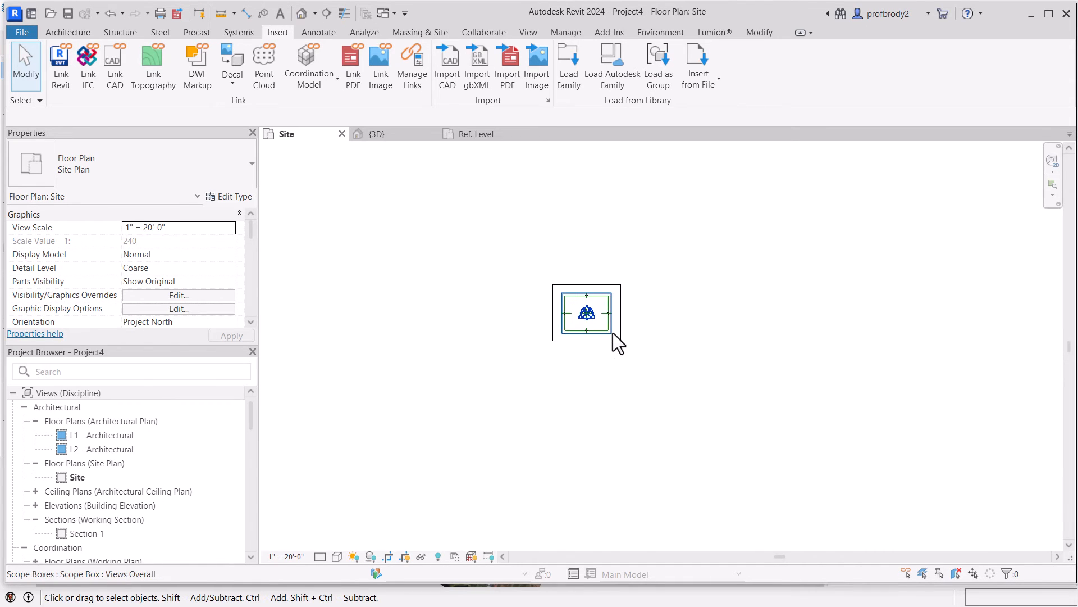
{"action": "left_click", "coordinate": [451, 71]}
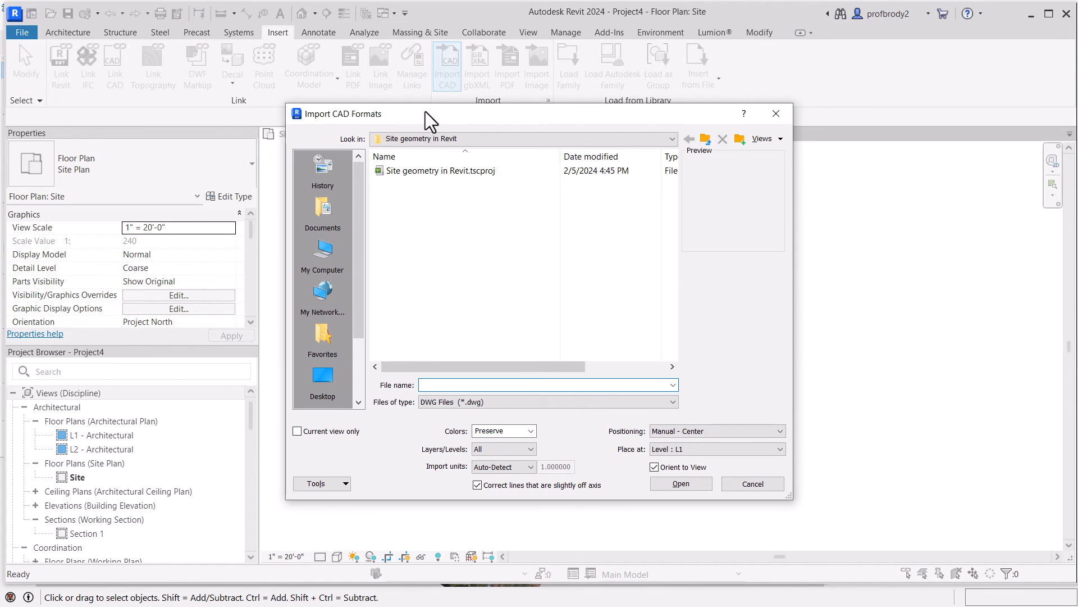
{"action": "left_click_drag", "start_coordinate": [419, 113], "coordinate": [166, 69]}
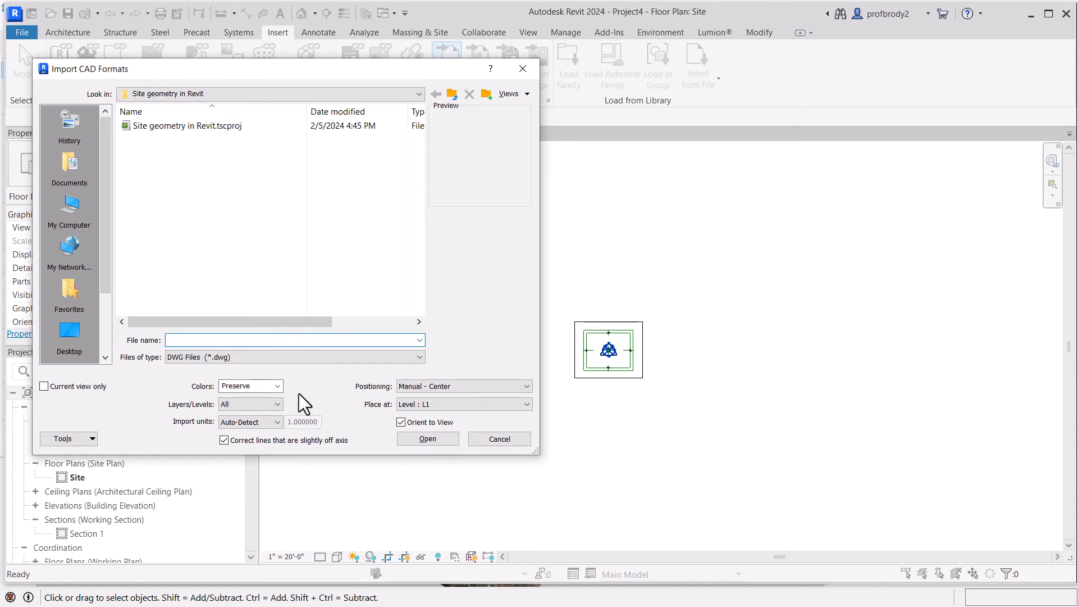
{"action": "left_click", "coordinate": [240, 359]}
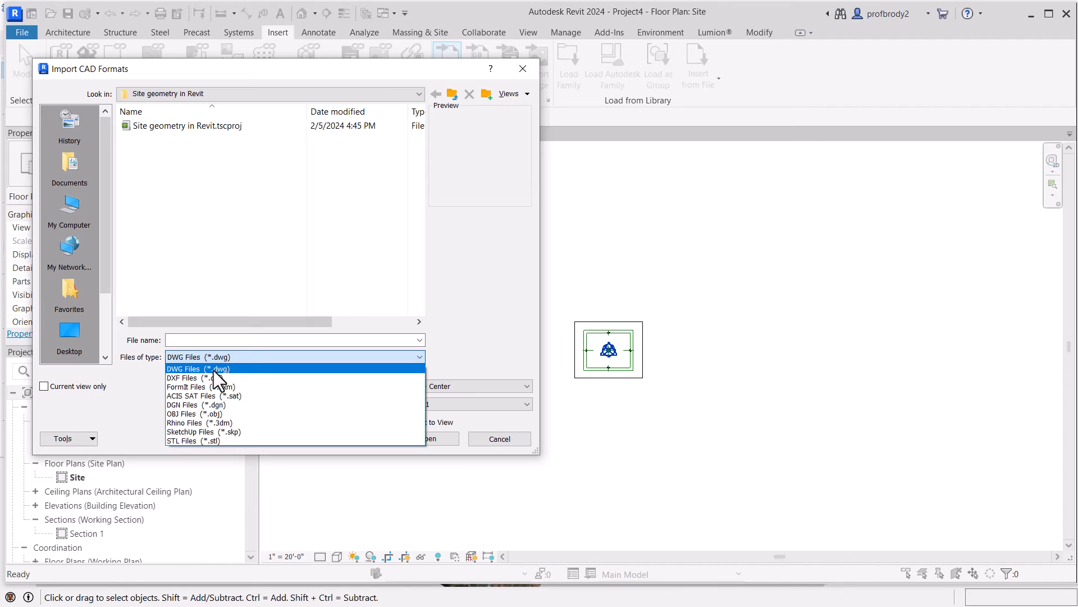
{"action": "left_click", "coordinate": [213, 369]}
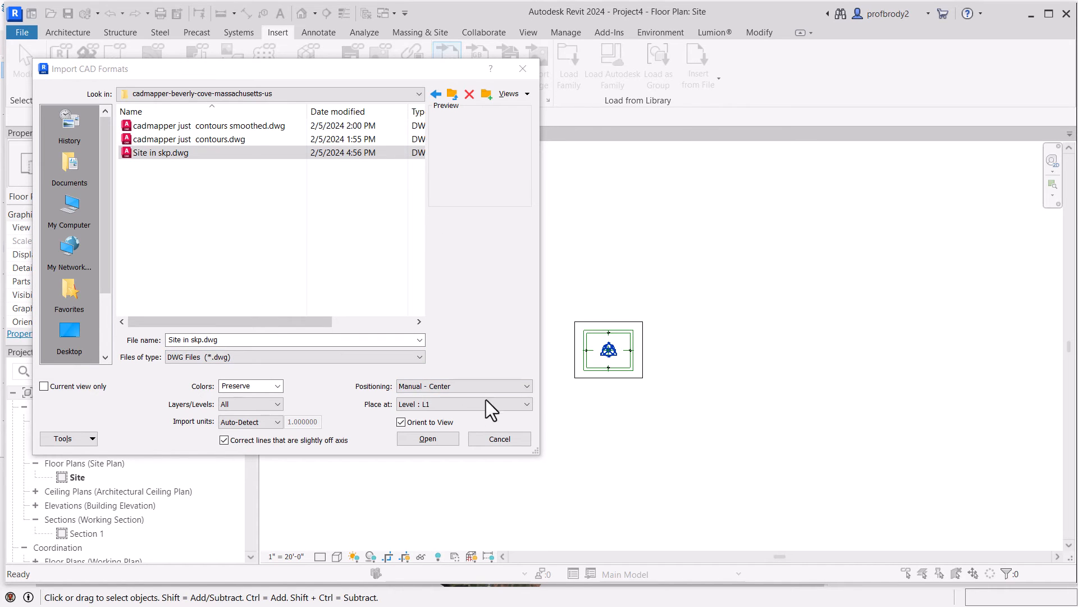
{"action": "left_click", "coordinate": [457, 388]}
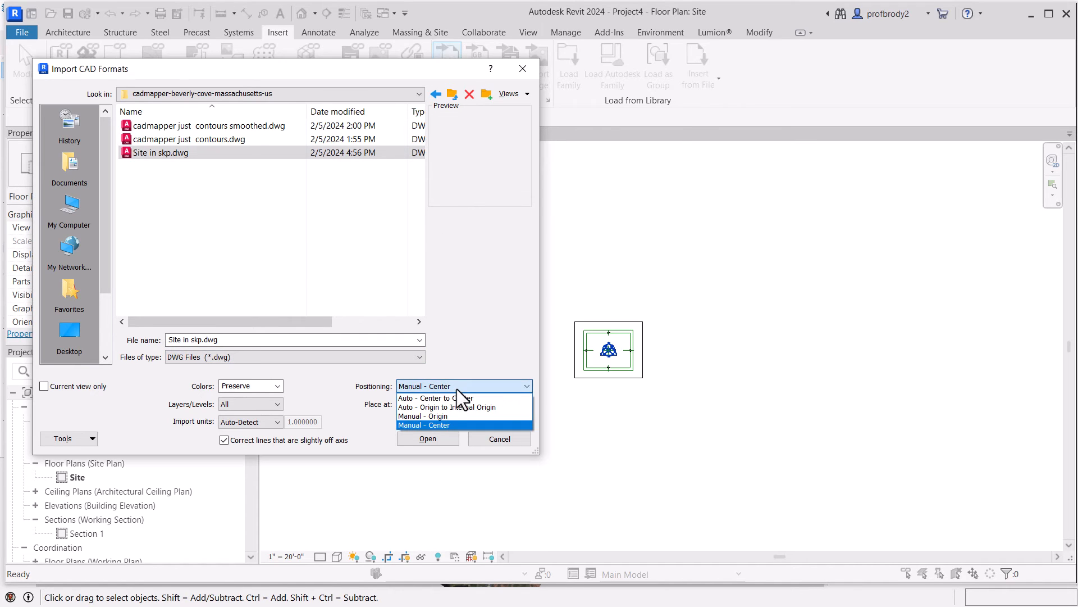
{"action": "left_click", "coordinate": [444, 424]}
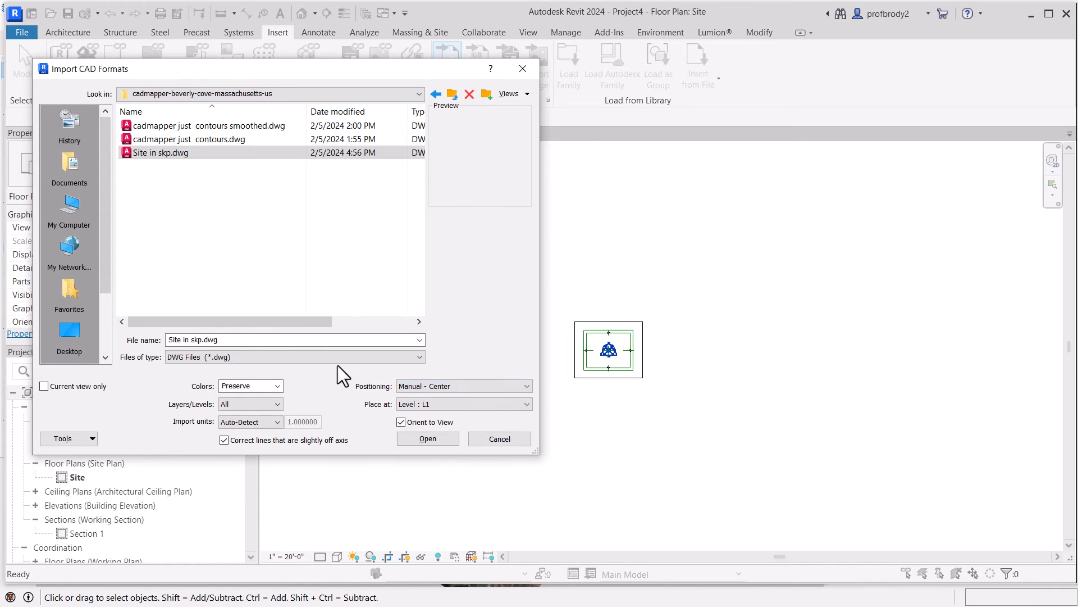
- Import Site in skp.dwg into the Site floor plan and place it centered on the project's base point symbols
{"action": "left_click", "coordinate": [430, 438]}
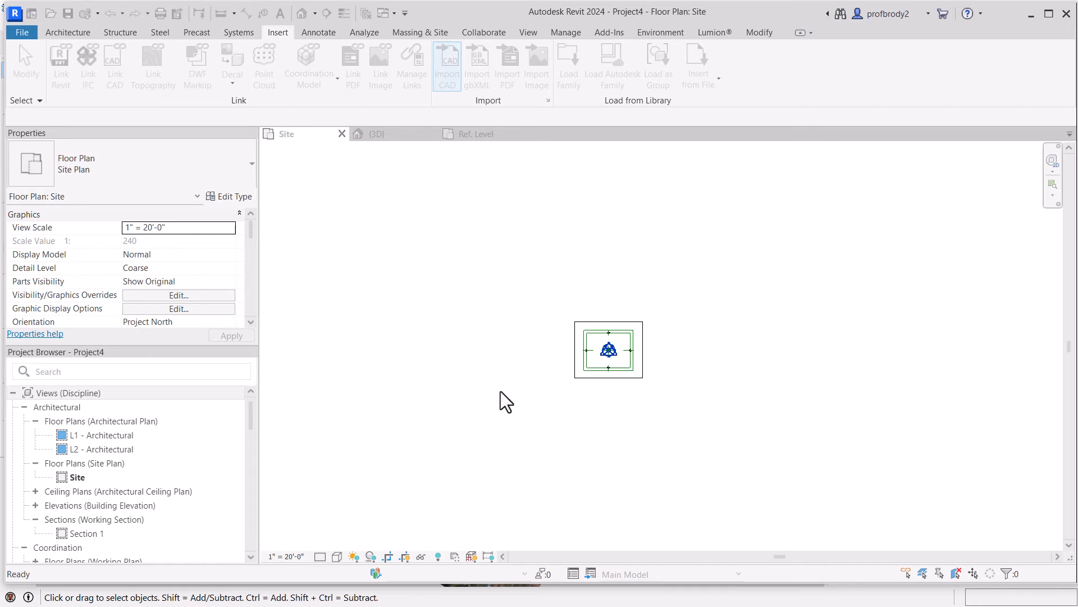
{"action": "double_click", "coordinate": [69, 476]}
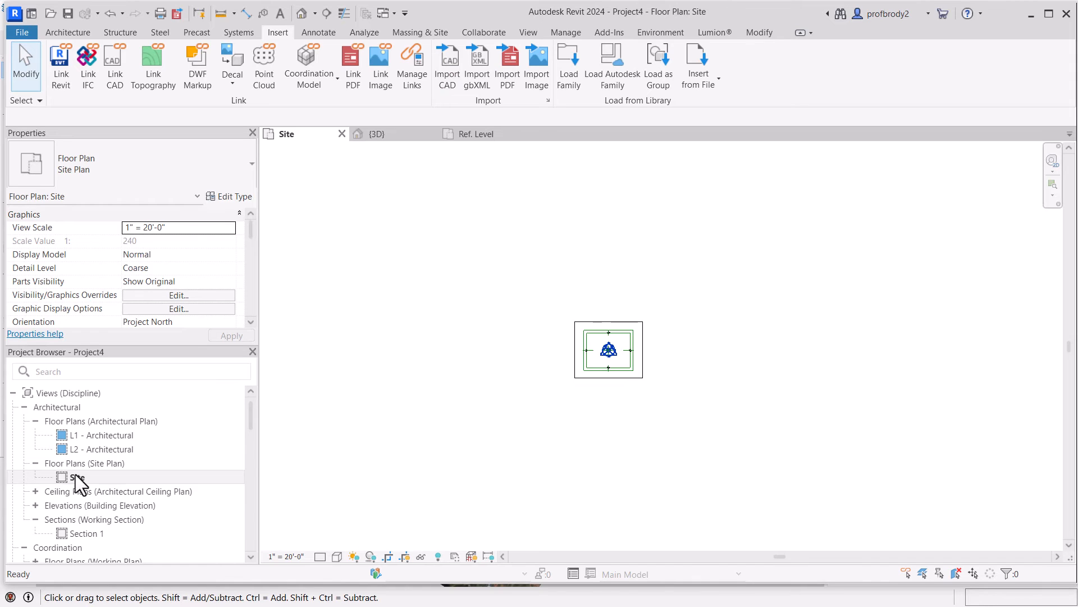
{"action": "left_click", "coordinate": [76, 476]}
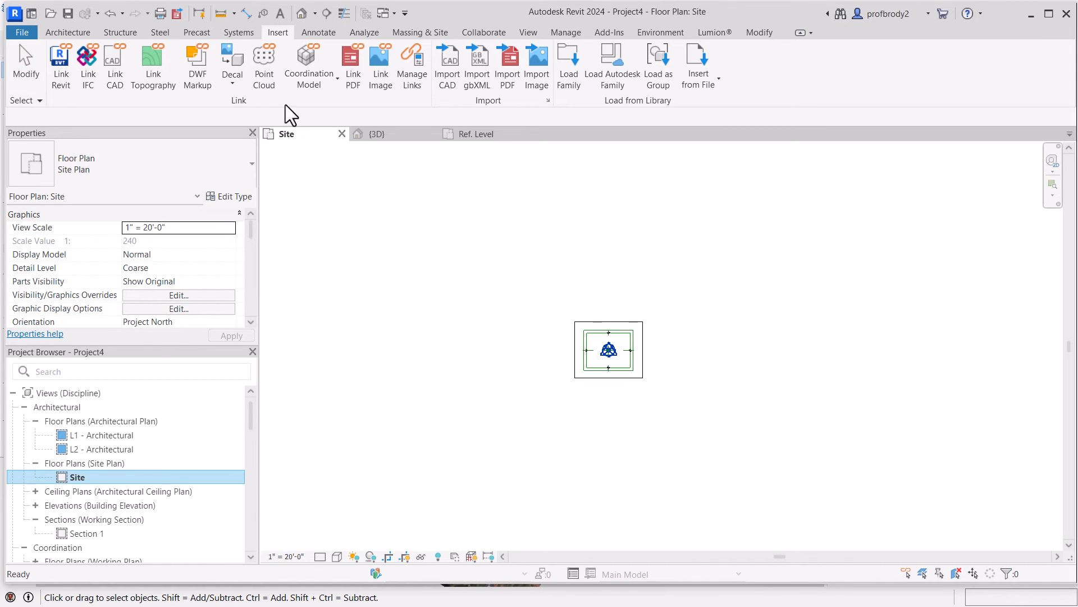
{"action": "left_click", "coordinate": [445, 75]}
{"action": "left_click", "coordinate": [174, 153]}
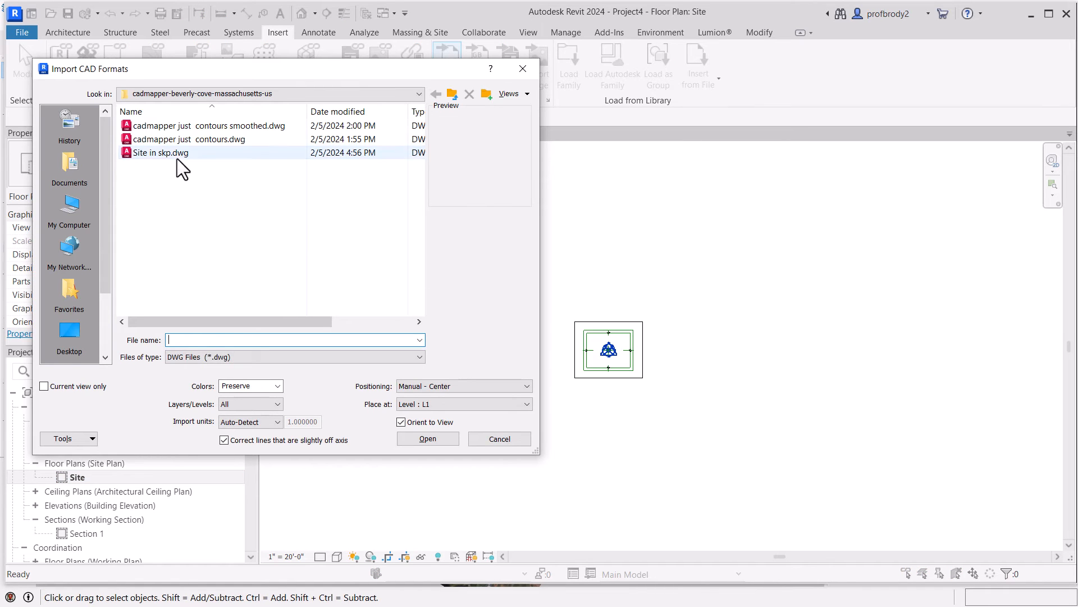
{"action": "left_click", "coordinate": [429, 441]}
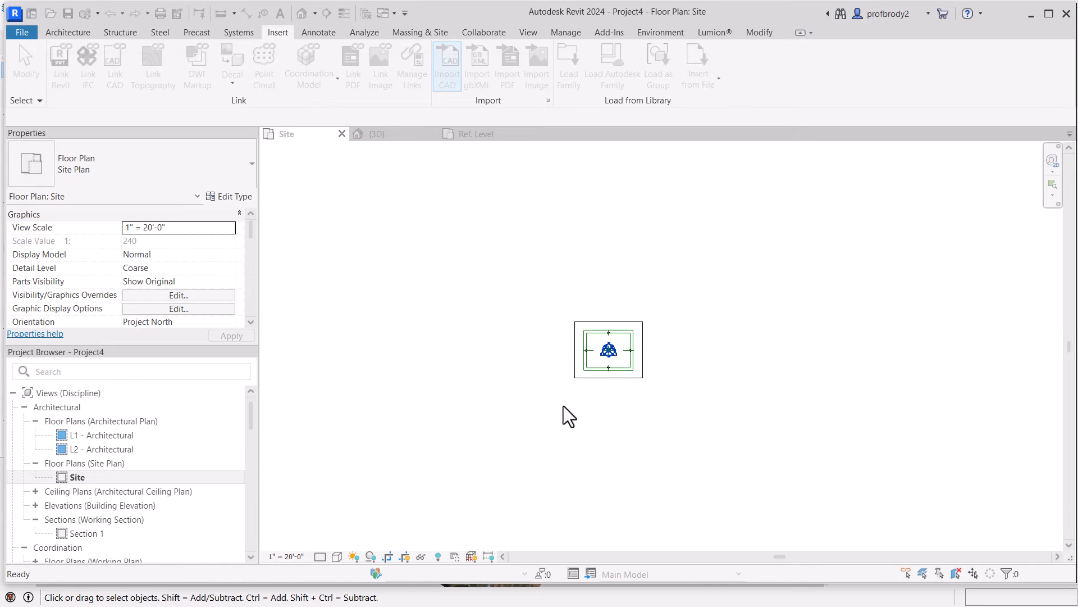
{"action": "left_click", "coordinate": [605, 350]}
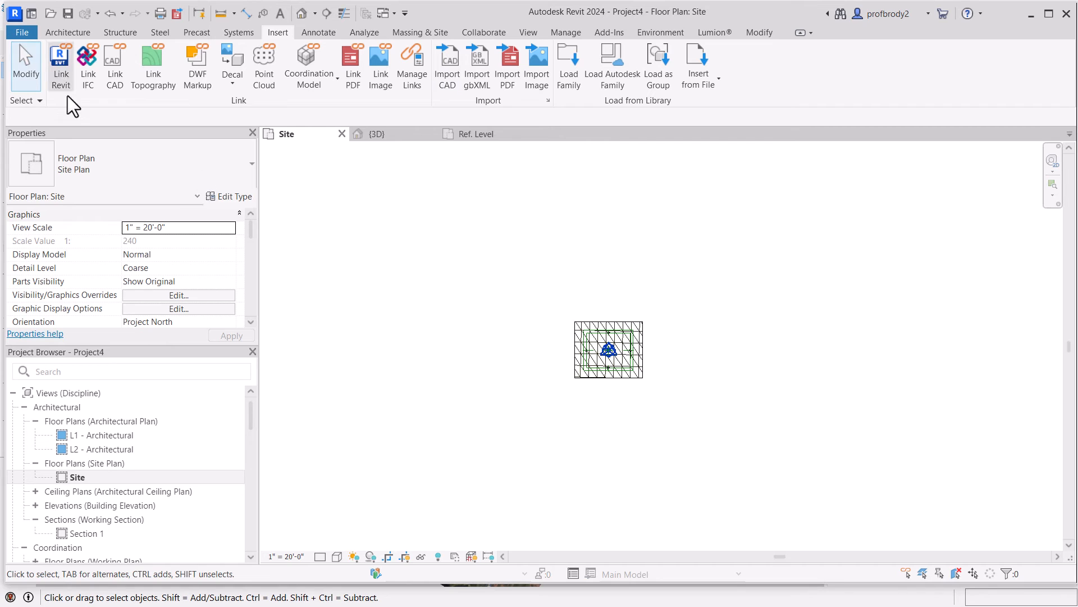
- Enlarge the Site plan's crop region on both sides and upward to reveal more of the imported terrain
{"action": "left_click", "coordinate": [642, 353]}
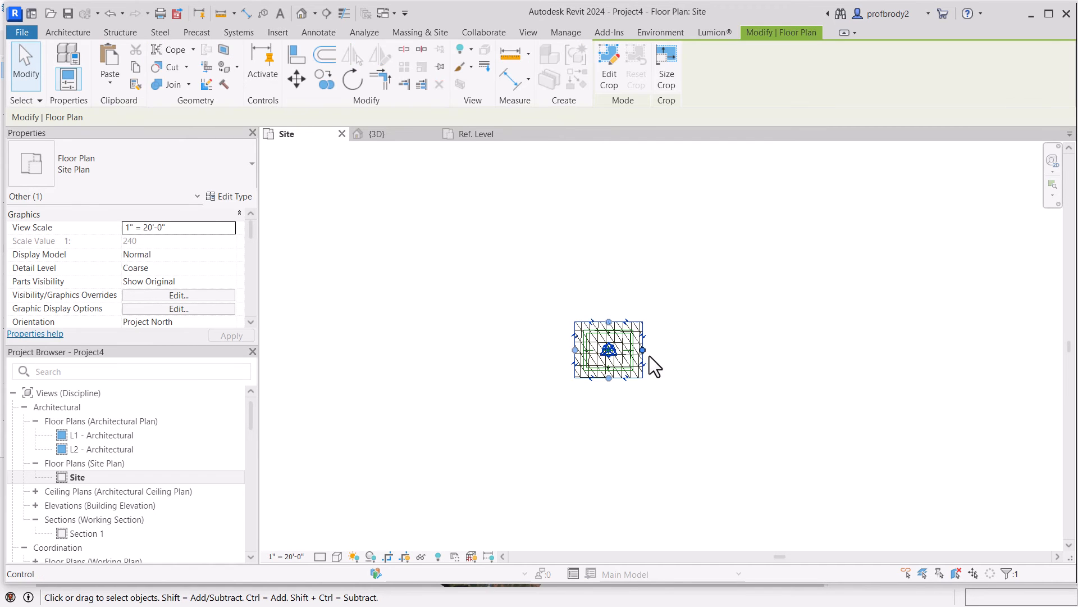
{"action": "left_click_drag", "start_coordinate": [643, 350], "coordinate": [832, 350]}
{"action": "left_click_drag", "start_coordinate": [575, 350], "coordinate": [328, 345]}
{"action": "scroll", "coordinate": [534, 320], "scroll_direction": "down", "scroll_amount": 2}
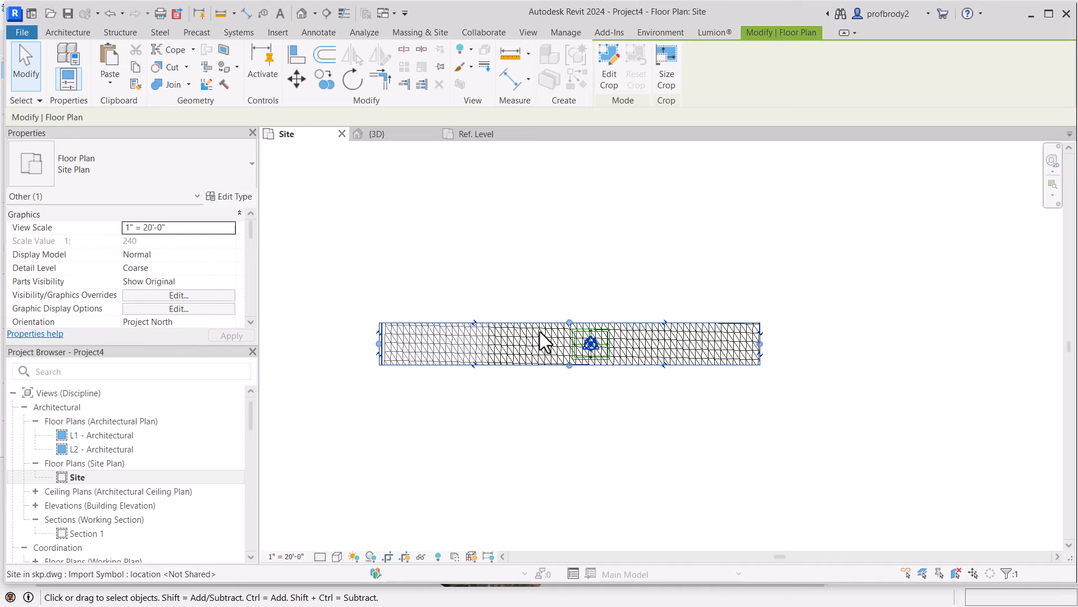
{"action": "left_click_drag", "start_coordinate": [570, 322], "coordinate": [563, 227]}
- Turn off cropping in the Site plan, hide the crop region boundary, and select the imported terrain mesh
{"action": "left_click", "coordinate": [388, 556]}
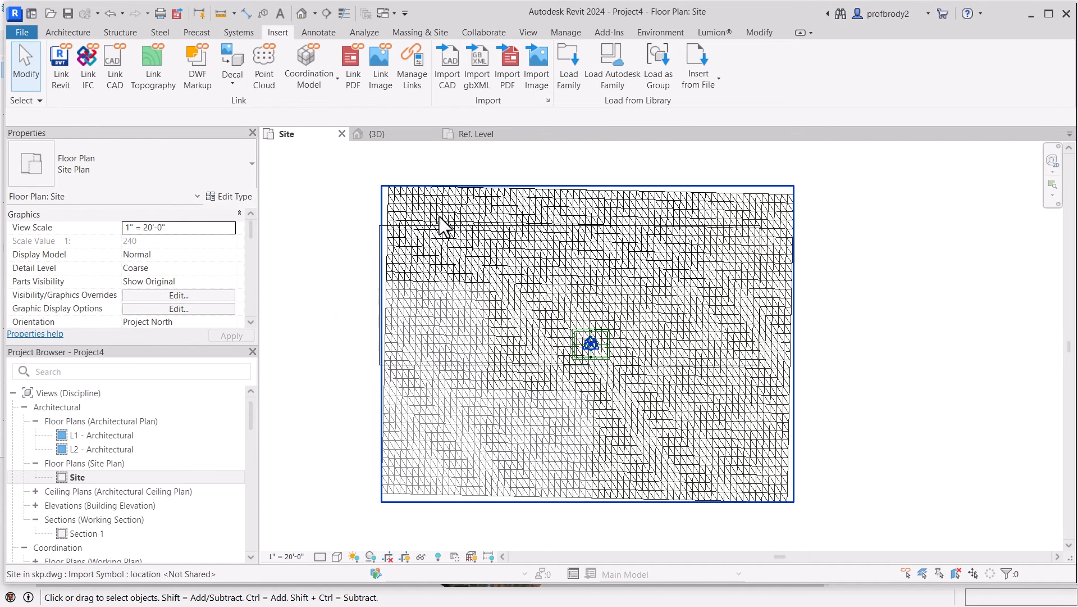
{"action": "left_click", "coordinate": [405, 557]}
{"action": "left_click", "coordinate": [497, 411]}
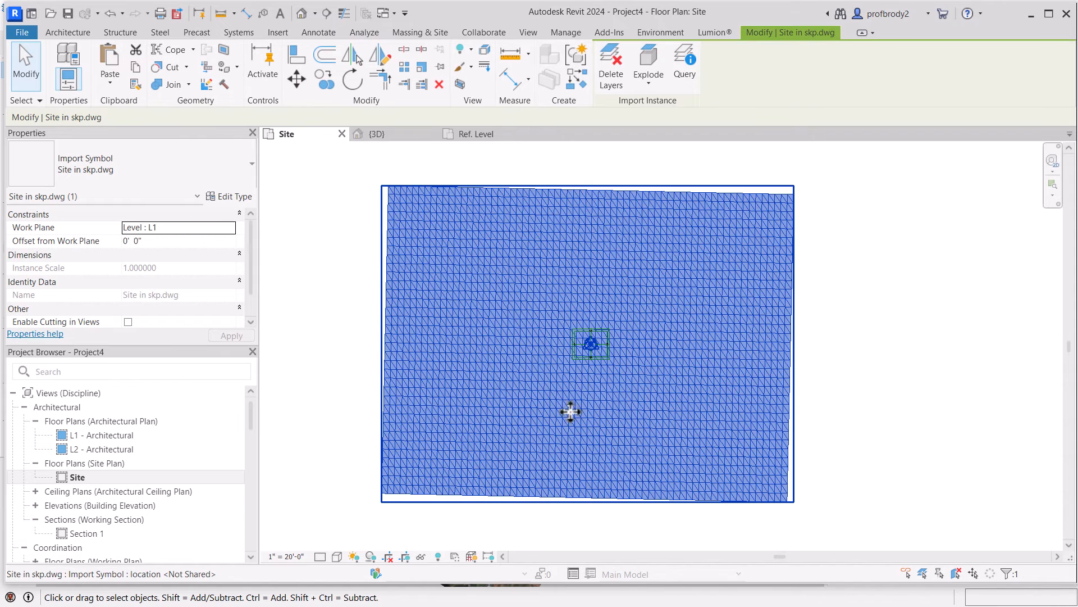
{"action": "scroll", "coordinate": [501, 387], "scroll_direction": "down", "scroll_amount": 1}
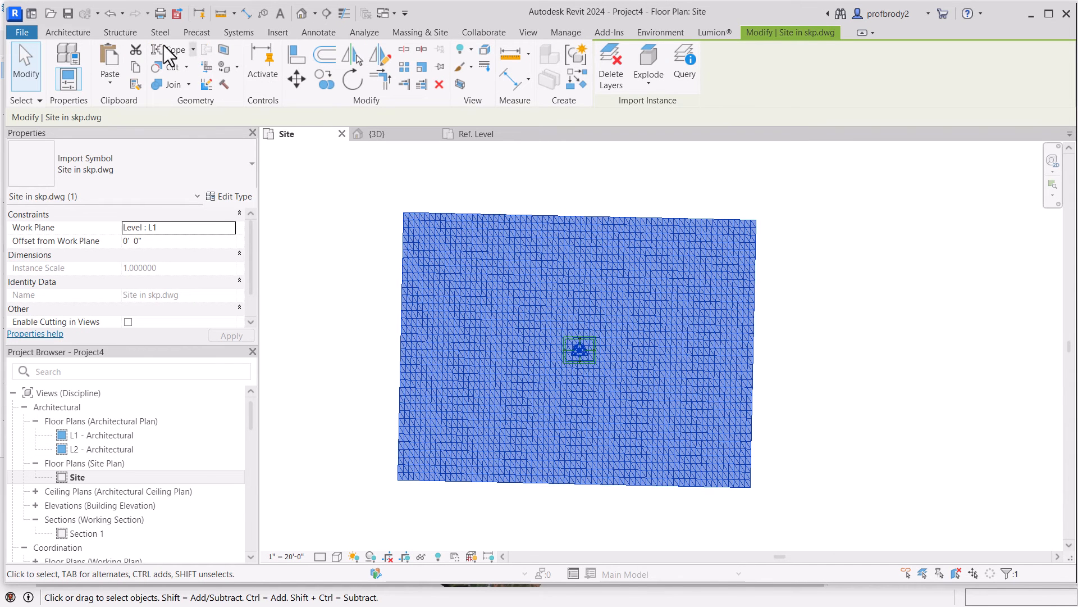
- Open the default 3D view and examine the imported terrain and its flat grid lines from several sides
{"action": "left_click", "coordinate": [303, 11]}
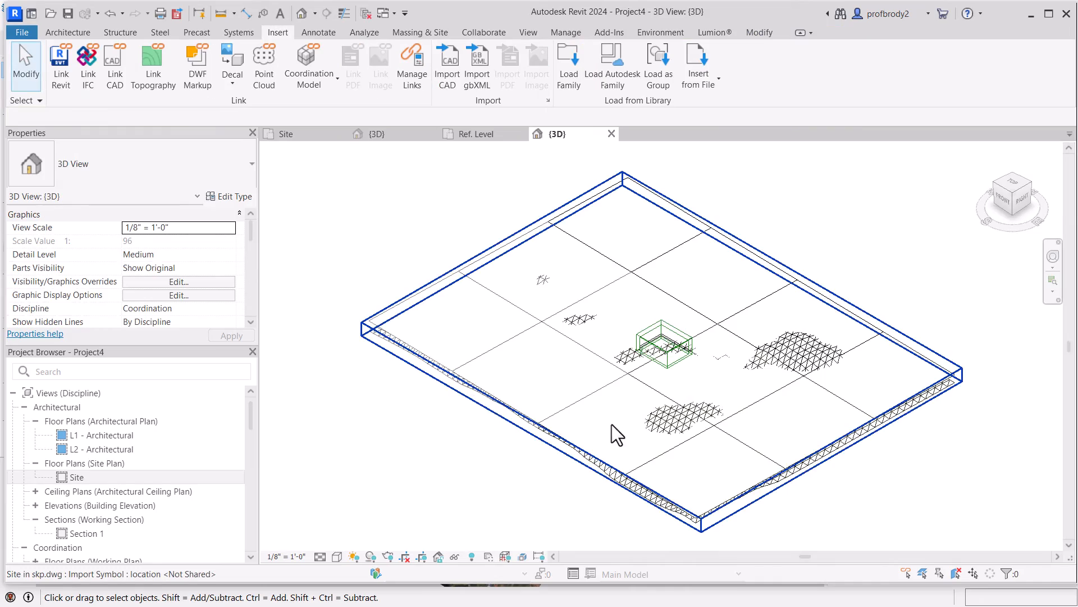
{"action": "scroll", "coordinate": [618, 422], "scroll_direction": "up", "scroll_amount": 4}
{"action": "scroll", "coordinate": [616, 414], "scroll_direction": "down", "scroll_amount": 4}
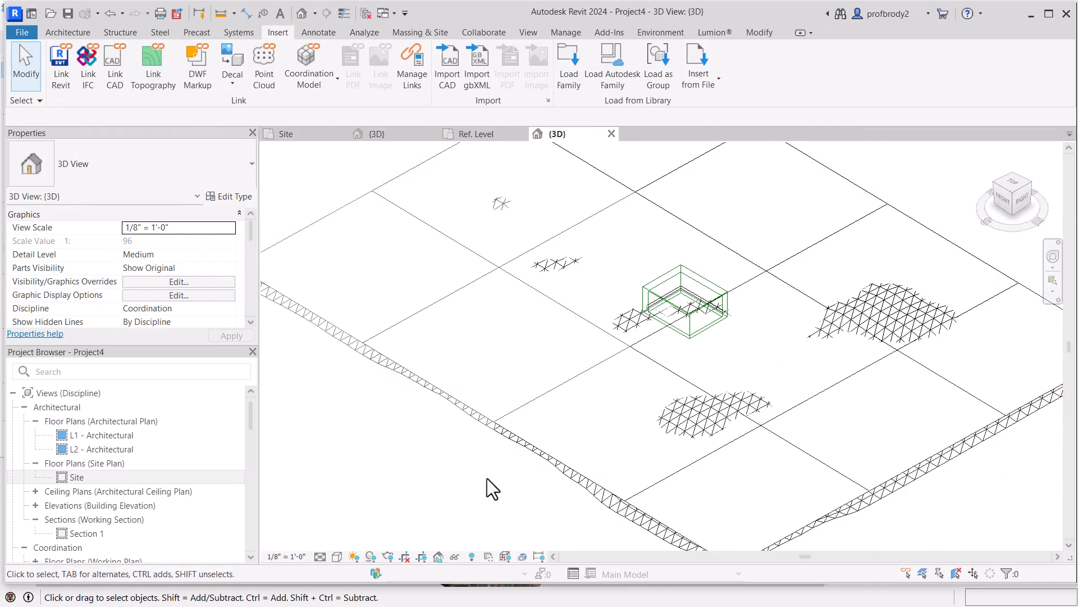
{"action": "middle_click_drag", "start_coordinate": [492, 489], "coordinate": [809, 445], "text": "shift"}
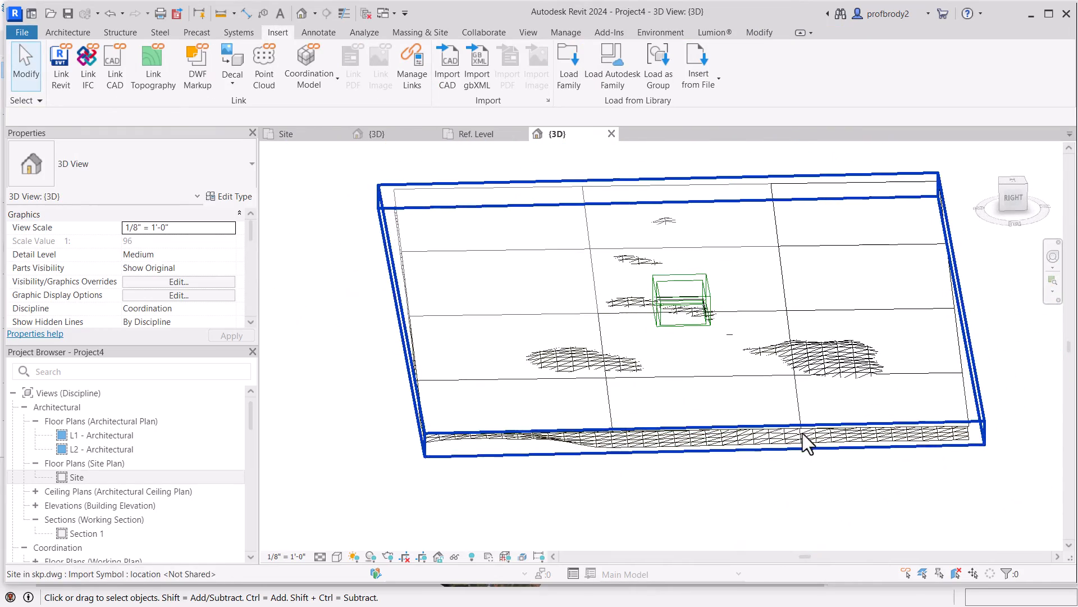
{"action": "left_click", "coordinate": [760, 432]}
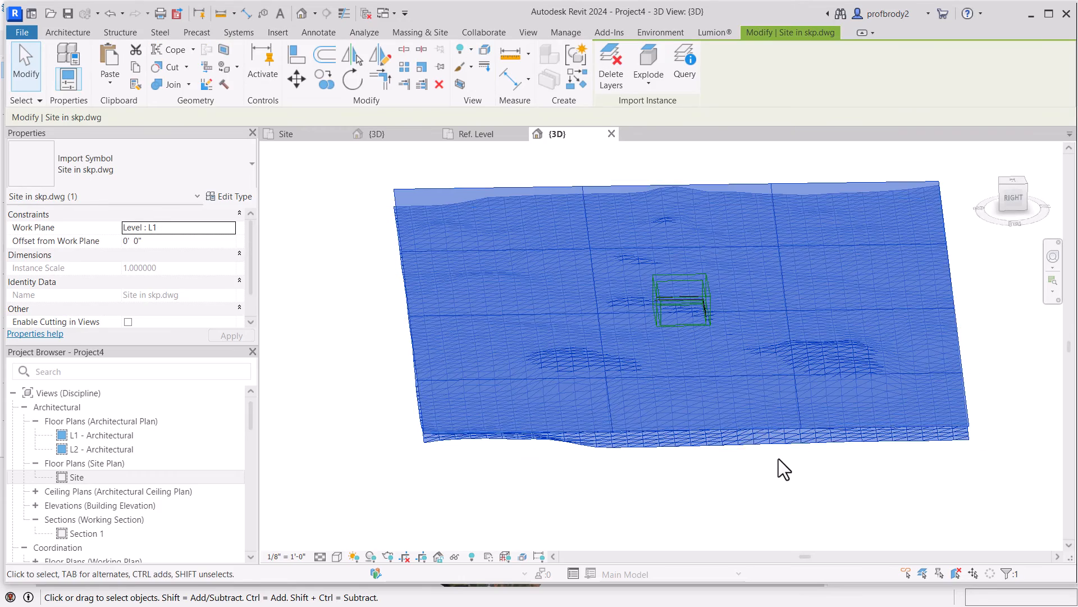
{"action": "middle_click_drag", "start_coordinate": [736, 439], "coordinate": [674, 472], "text": "shift"}
{"action": "left_click", "coordinate": [584, 491]}
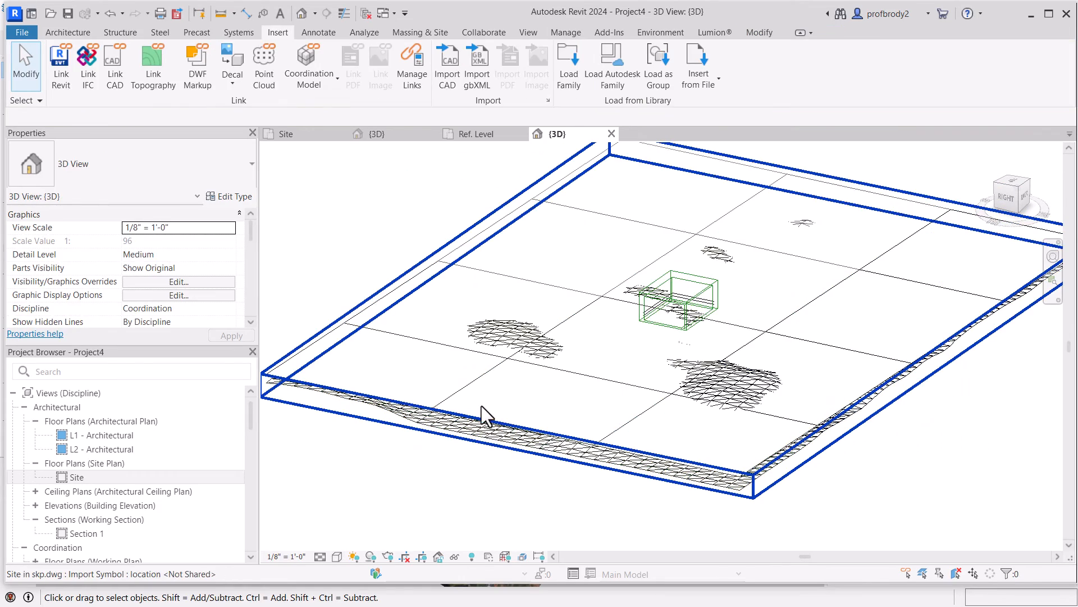
- Query a flat grid line in the imported DWG to identify its layer
{"action": "left_click", "coordinate": [481, 409]}
{"action": "left_click", "coordinate": [680, 66]}
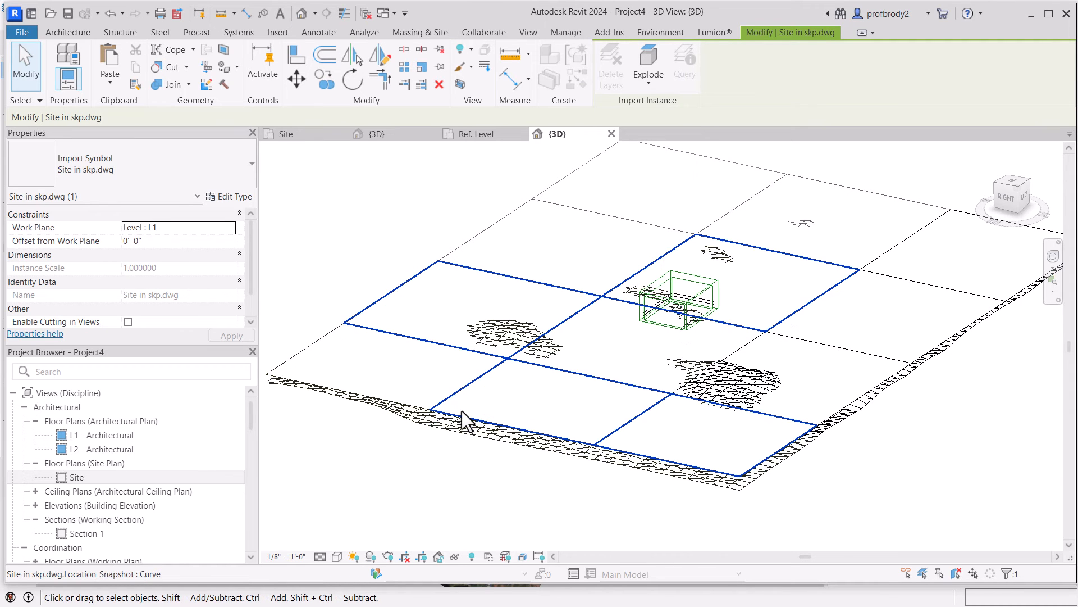
{"action": "left_click", "coordinate": [461, 411]}
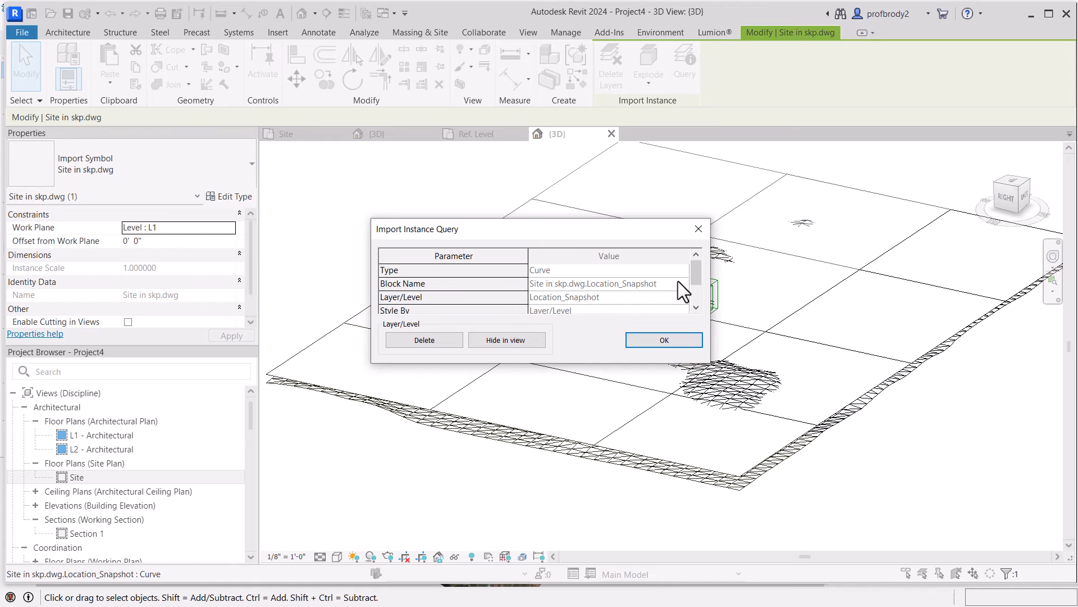
{"action": "left_click", "coordinate": [646, 339]}
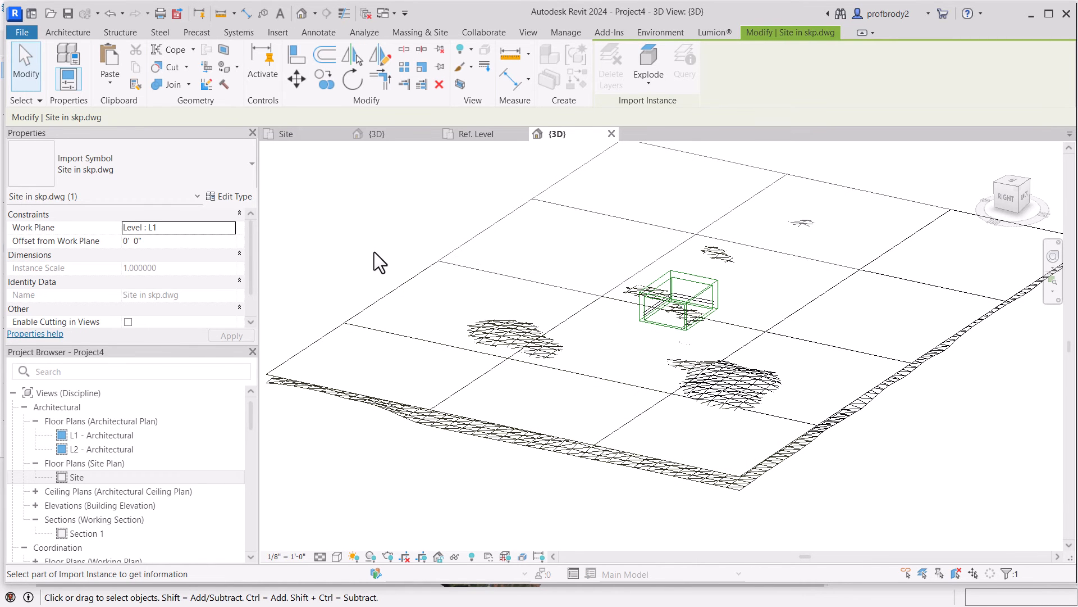
- Hide the Location_Snapshot layer of Site in skp.dwg in the 3D view and inspect the terrain mesh
{"action": "key", "text": "v"}
{"action": "key", "text": "v"}
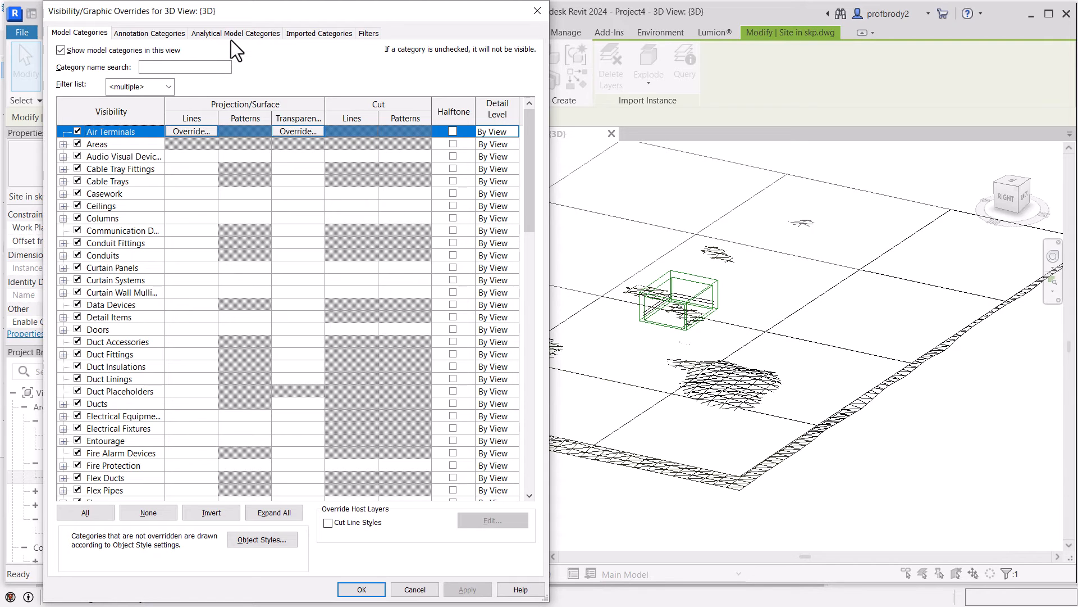
{"action": "left_click", "coordinate": [328, 31]}
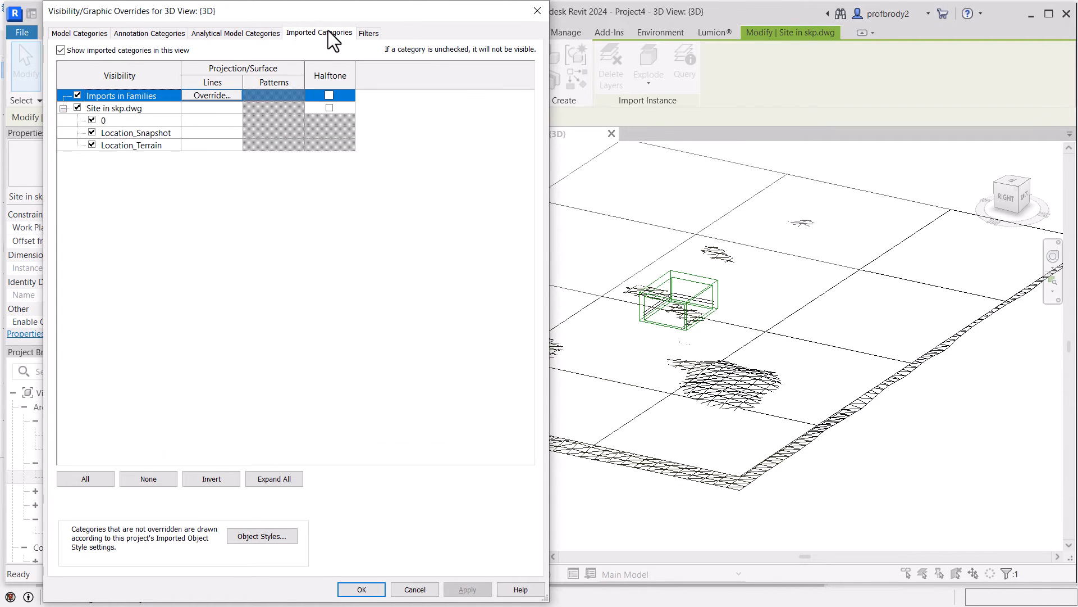
{"action": "left_click", "coordinate": [92, 133]}
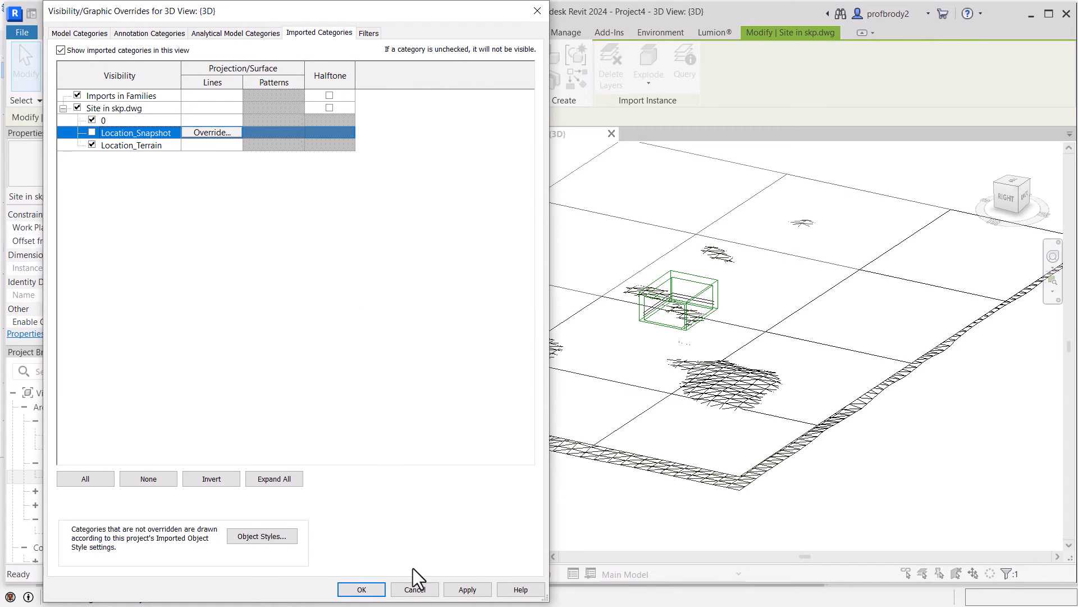
{"action": "left_click", "coordinate": [467, 588]}
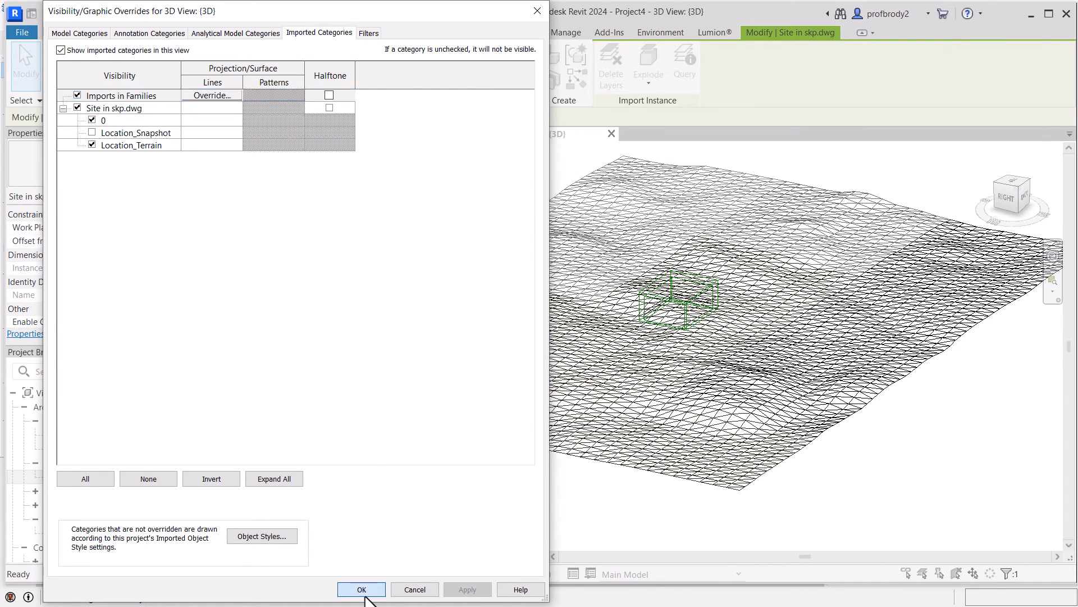
{"action": "left_click", "coordinate": [361, 590]}
{"action": "scroll", "coordinate": [595, 443], "scroll_direction": "up", "scroll_amount": 2}
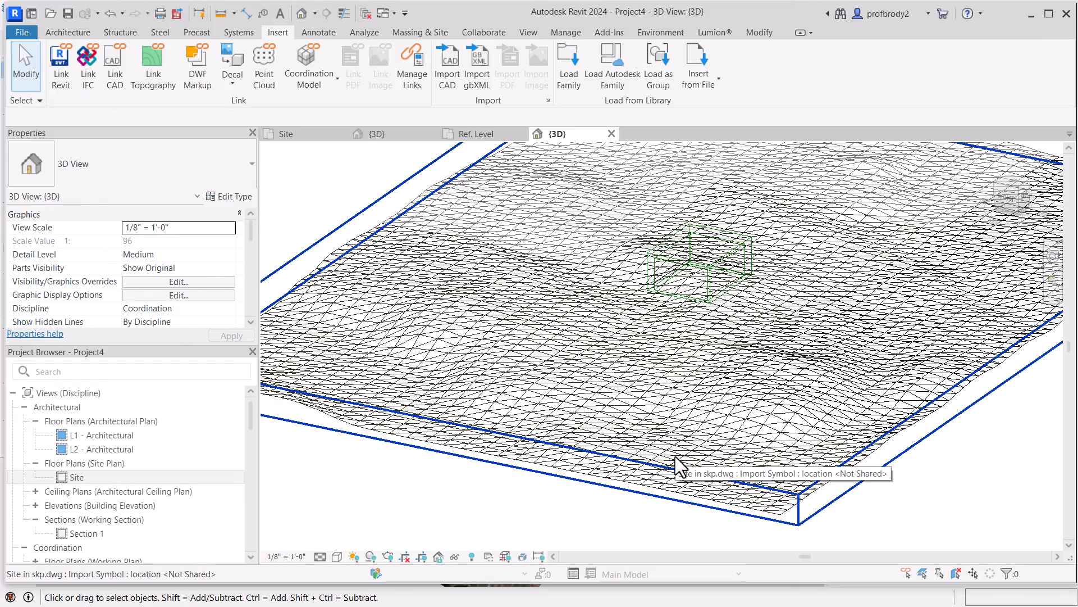
{"action": "middle_click_drag", "start_coordinate": [675, 456], "coordinate": [622, 445], "text": "shift"}
{"action": "scroll", "coordinate": [639, 469], "scroll_direction": "down", "scroll_amount": 2}
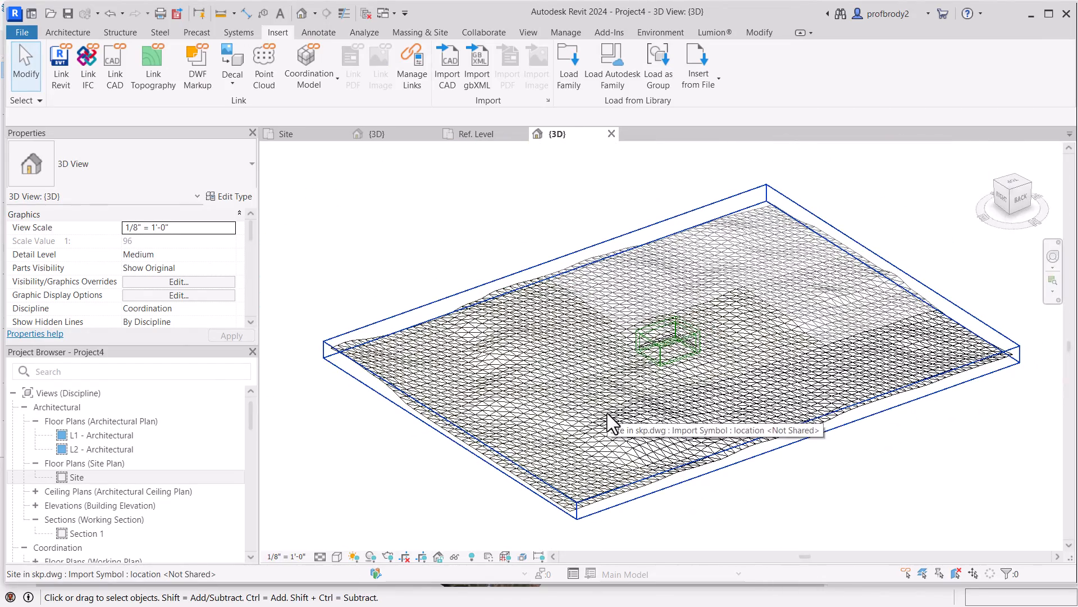
- Create a Grassland - 16" toposolid on level L1 from the imported DWG, using points from the Location_Terrain layer only
{"action": "left_click", "coordinate": [418, 32]}
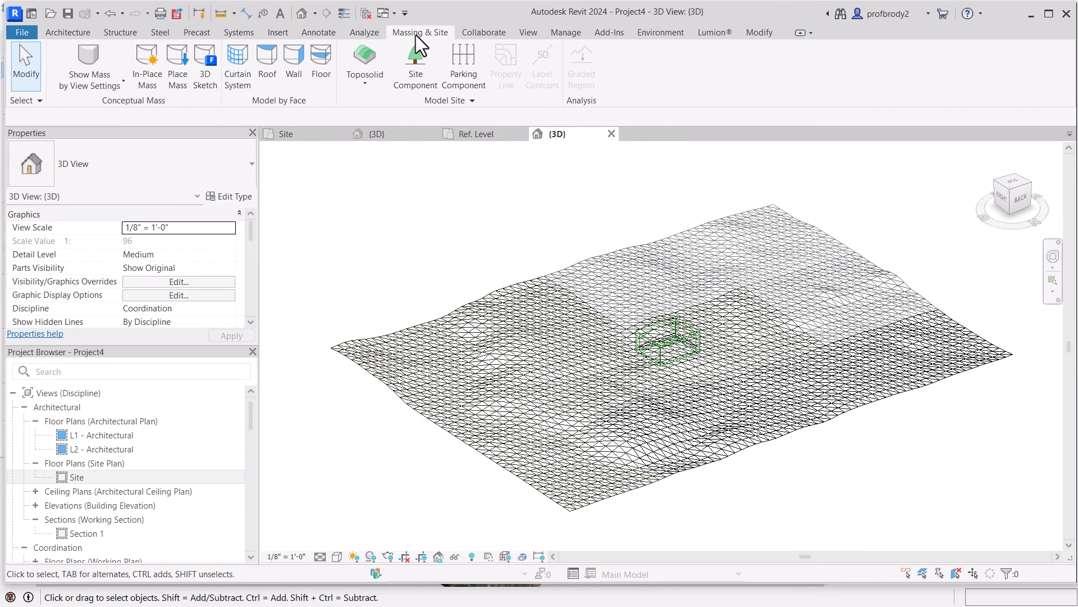
{"action": "left_click", "coordinate": [360, 82]}
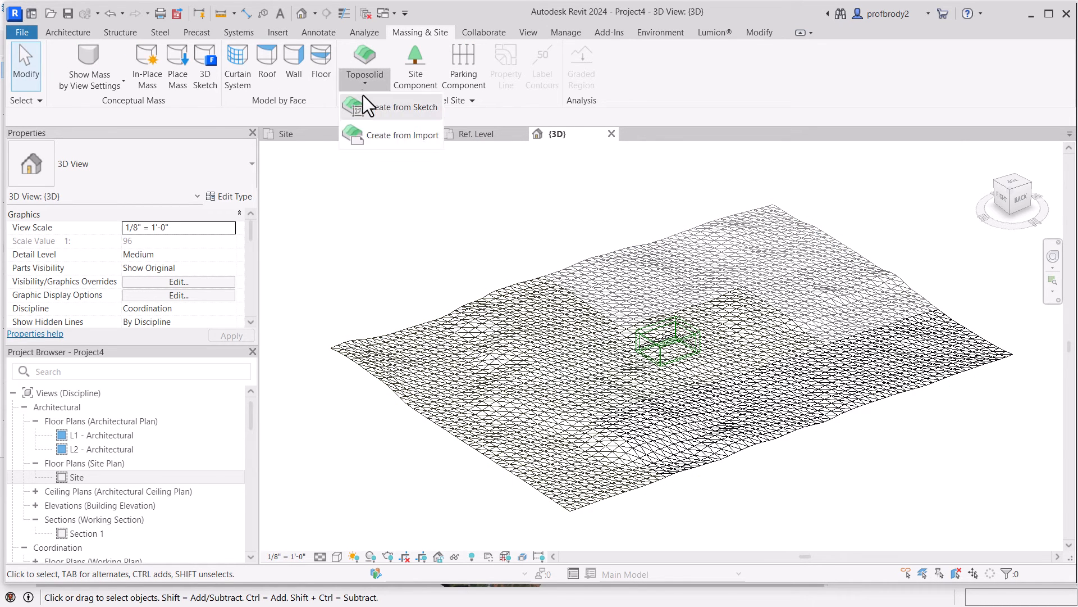
{"action": "left_click", "coordinate": [378, 132]}
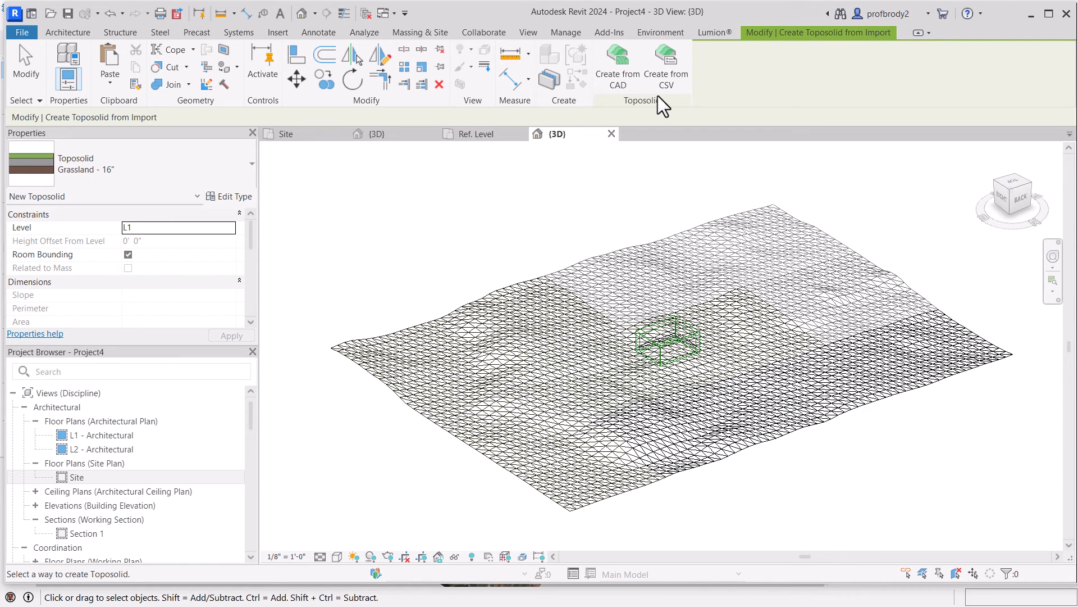
{"action": "left_click", "coordinate": [622, 86]}
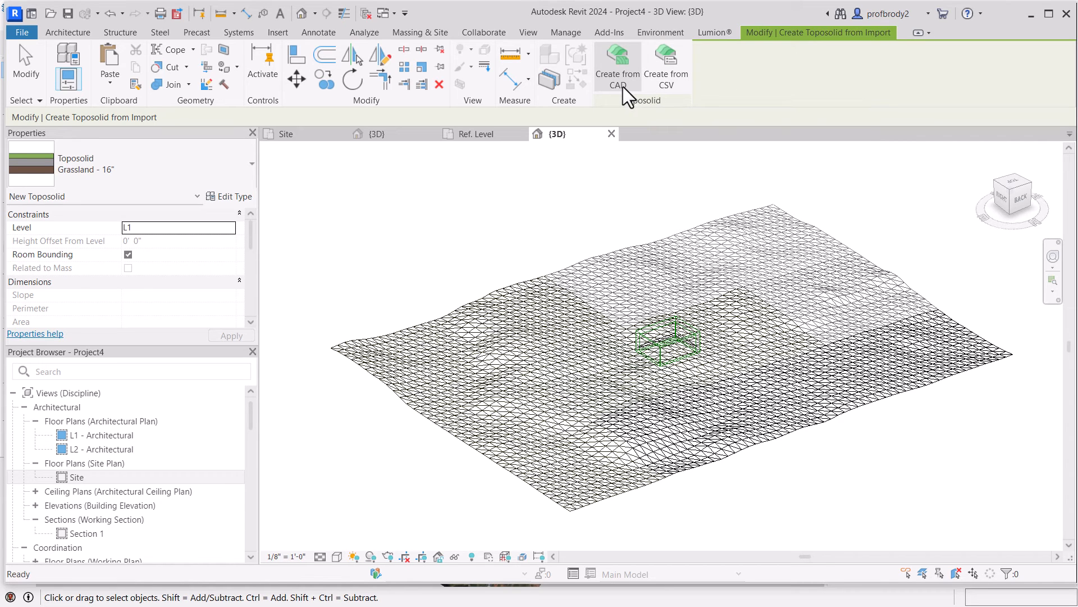
{"action": "left_click", "coordinate": [652, 247]}
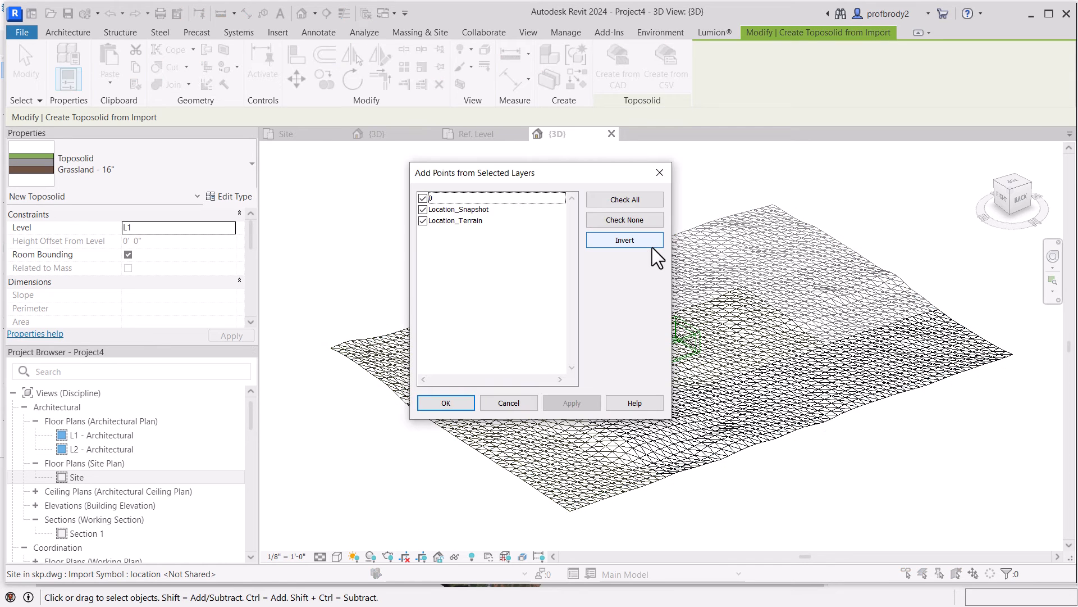
{"action": "left_click", "coordinate": [422, 198]}
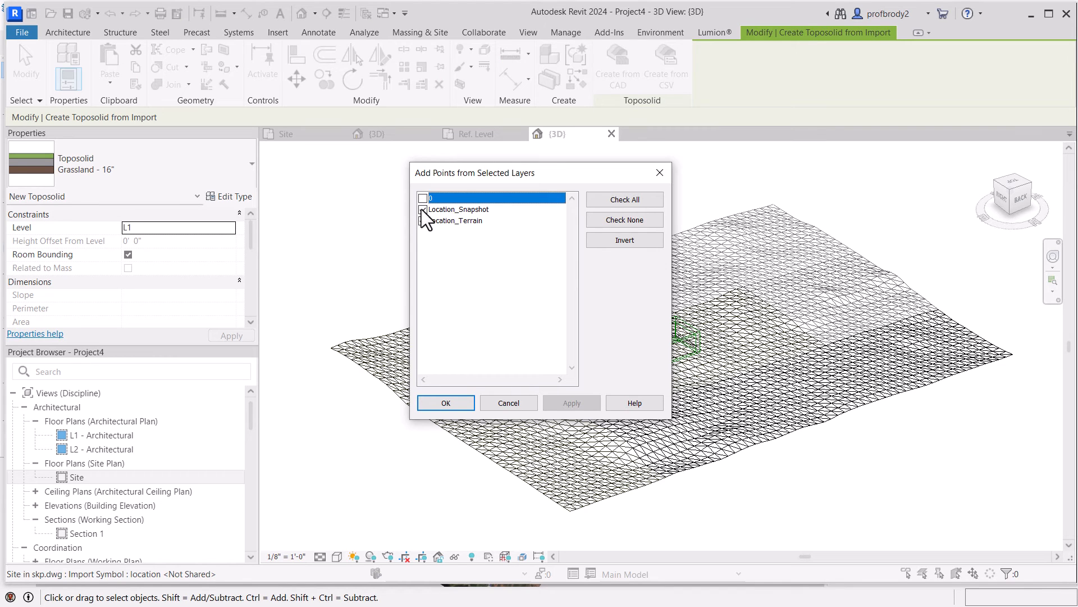
{"action": "left_click", "coordinate": [422, 209]}
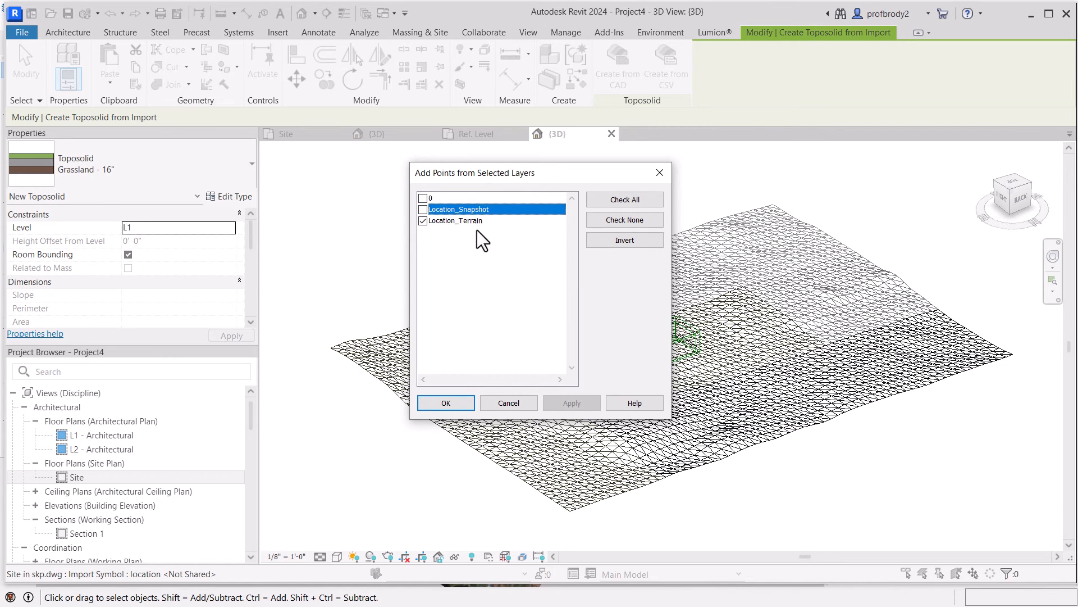
{"action": "left_click", "coordinate": [452, 403]}
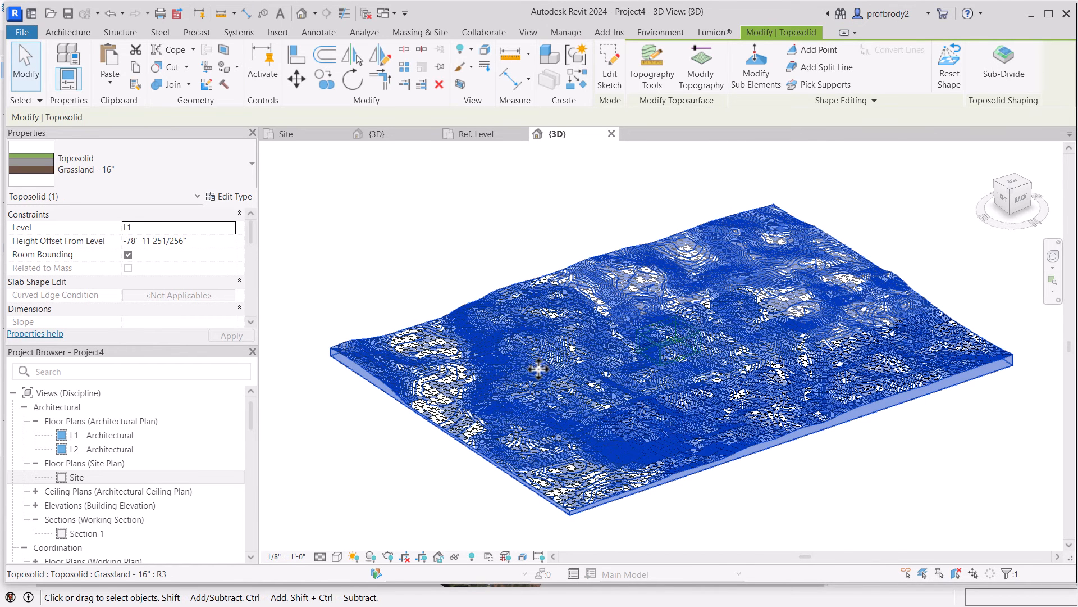
{"action": "scroll", "coordinate": [585, 411], "scroll_direction": "up", "scroll_amount": 5}
{"action": "scroll", "coordinate": [583, 415], "scroll_direction": "down", "scroll_amount": 5}
{"action": "middle_click_drag", "start_coordinate": [583, 415], "coordinate": [588, 424]}
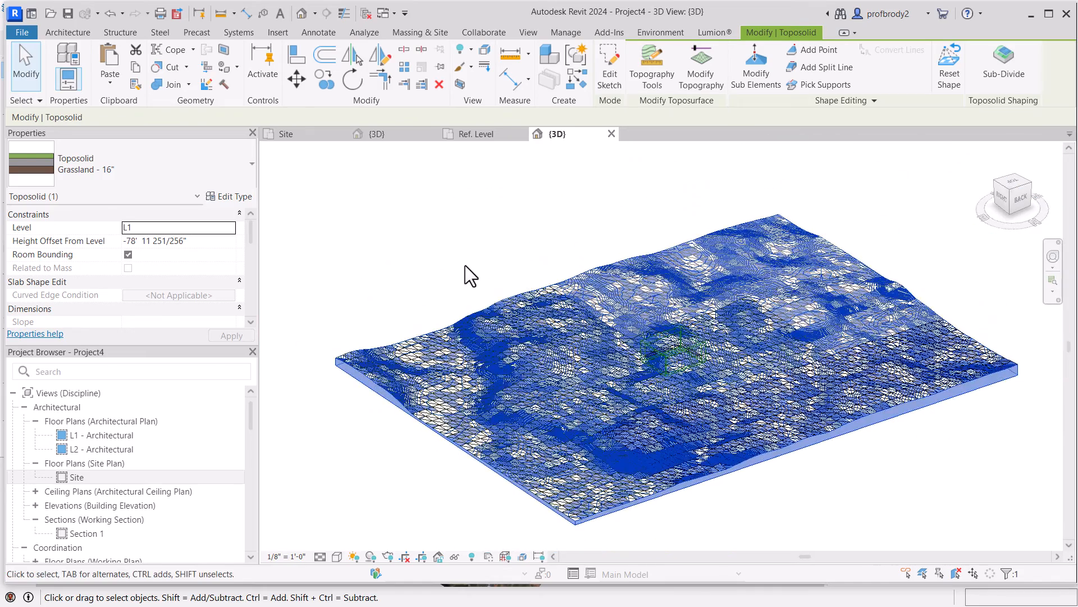
- Filter the selection of both terrain elements down to Site in skp.dwg and hide that import element in the 3D view
{"action": "left_click", "coordinate": [392, 318]}
{"action": "left_click", "coordinate": [581, 507]}
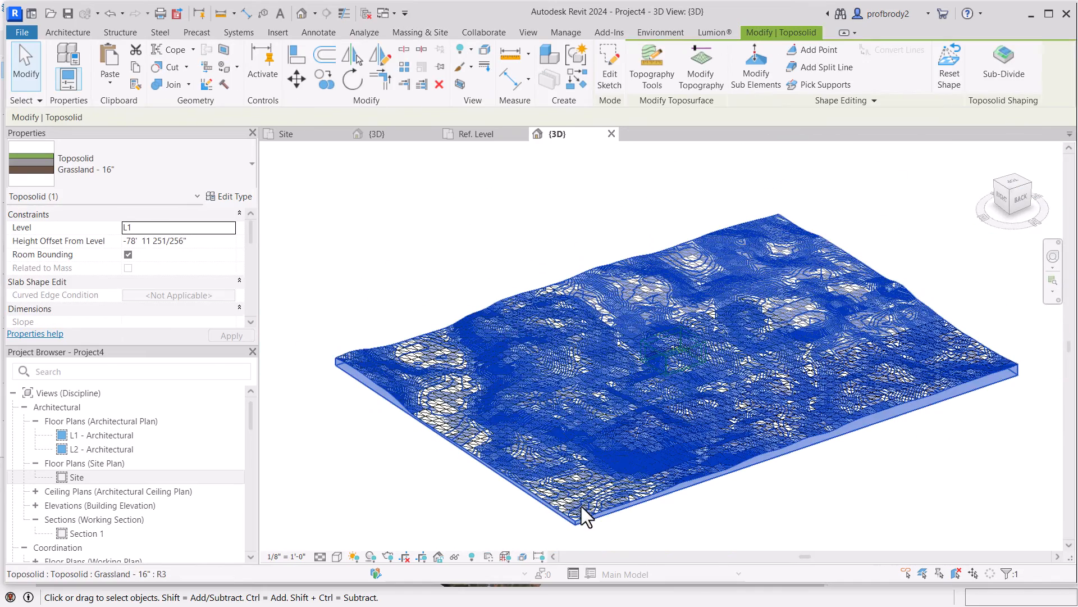
{"action": "left_click", "coordinate": [692, 519]}
{"action": "left_click_drag", "start_coordinate": [692, 518], "coordinate": [560, 492]}
{"action": "left_click", "coordinate": [615, 59]}
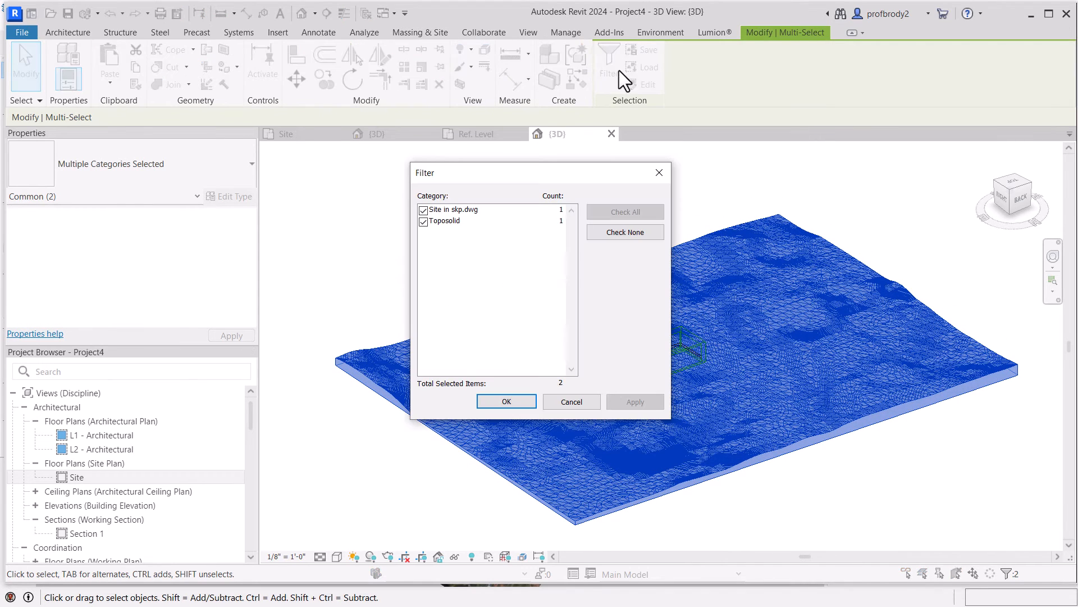
{"action": "left_click", "coordinate": [426, 221]}
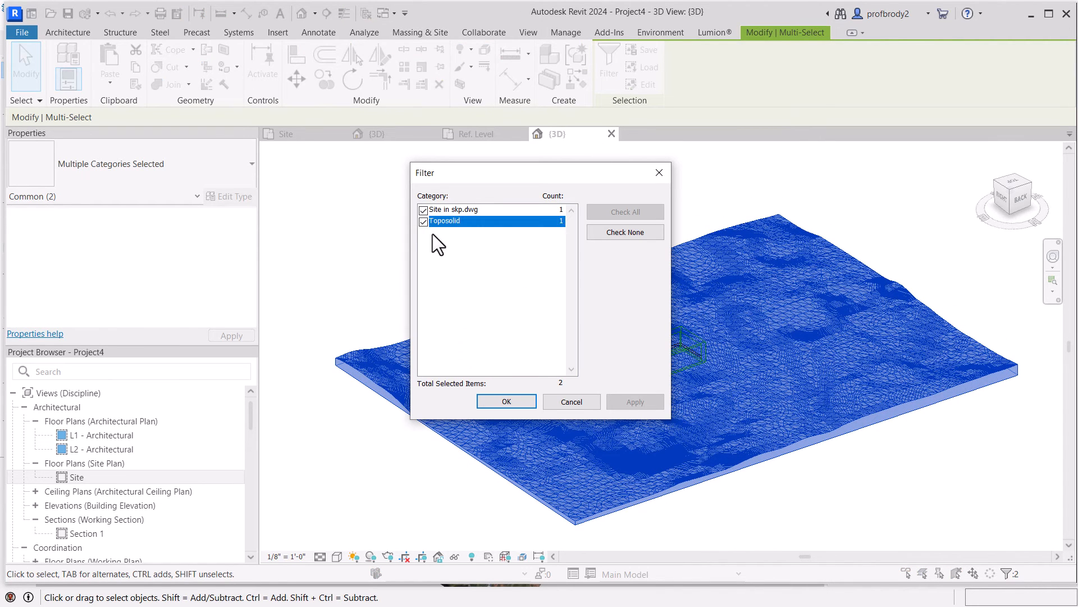
{"action": "left_click", "coordinate": [633, 401]}
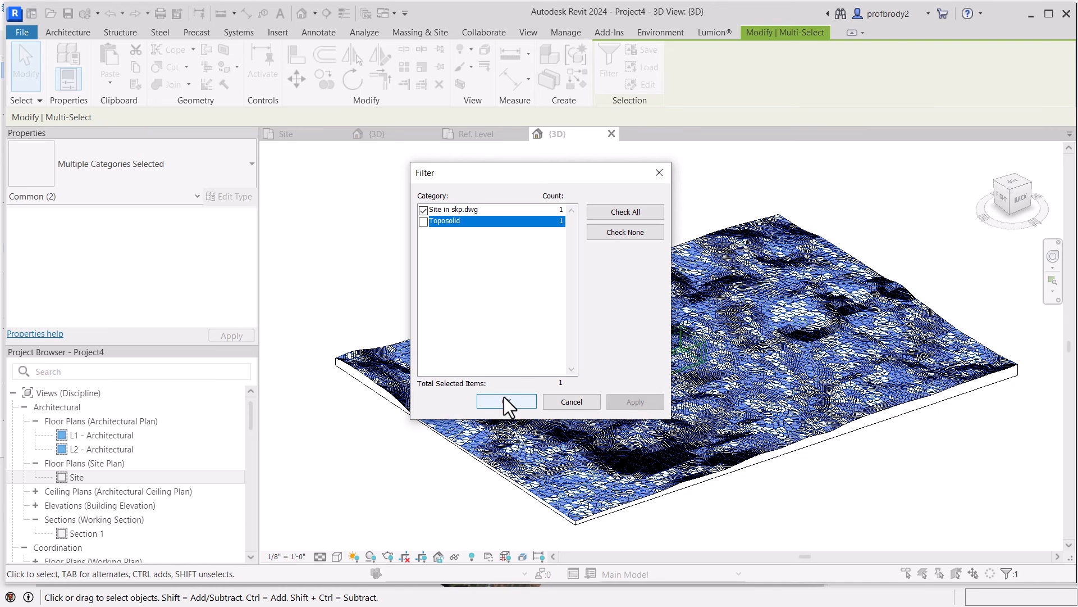
{"action": "left_click", "coordinate": [506, 401]}
{"action": "right_click", "coordinate": [584, 371]}
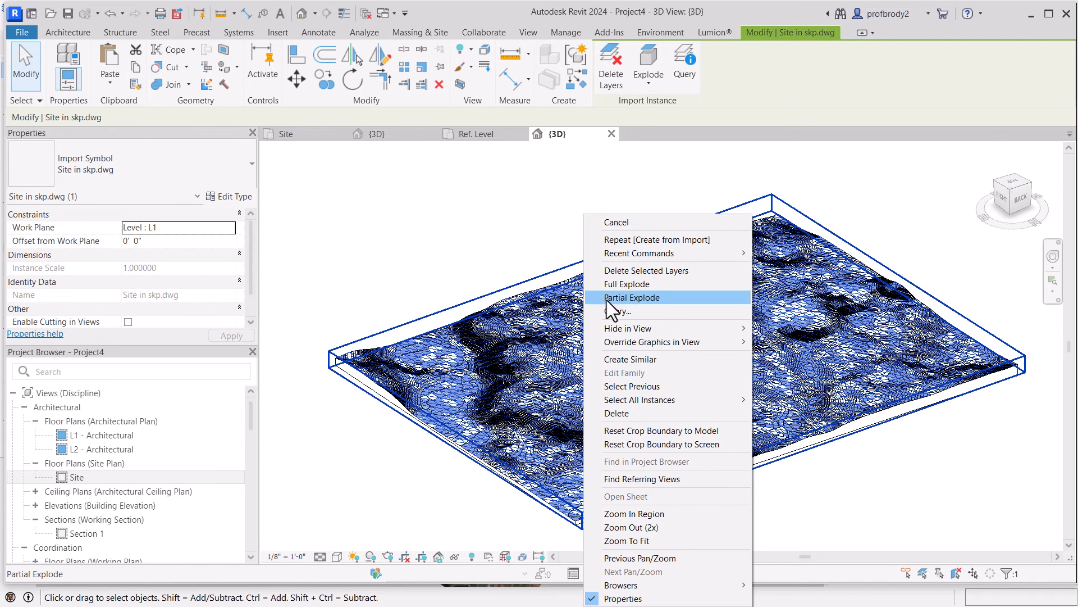
{"action": "mouse_move", "coordinate": [649, 327]}
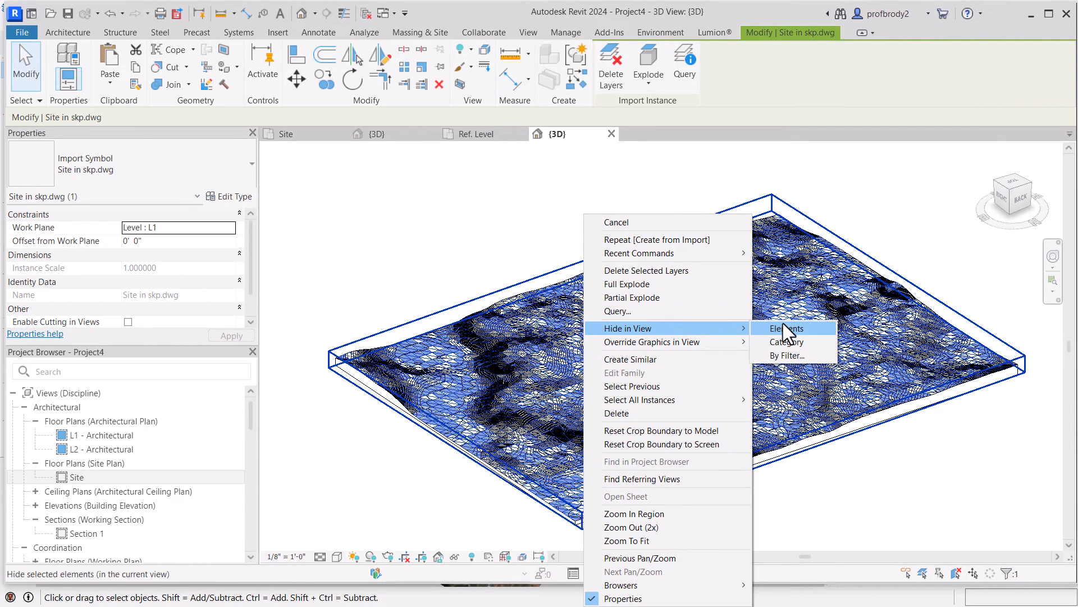
{"action": "left_click", "coordinate": [783, 326]}
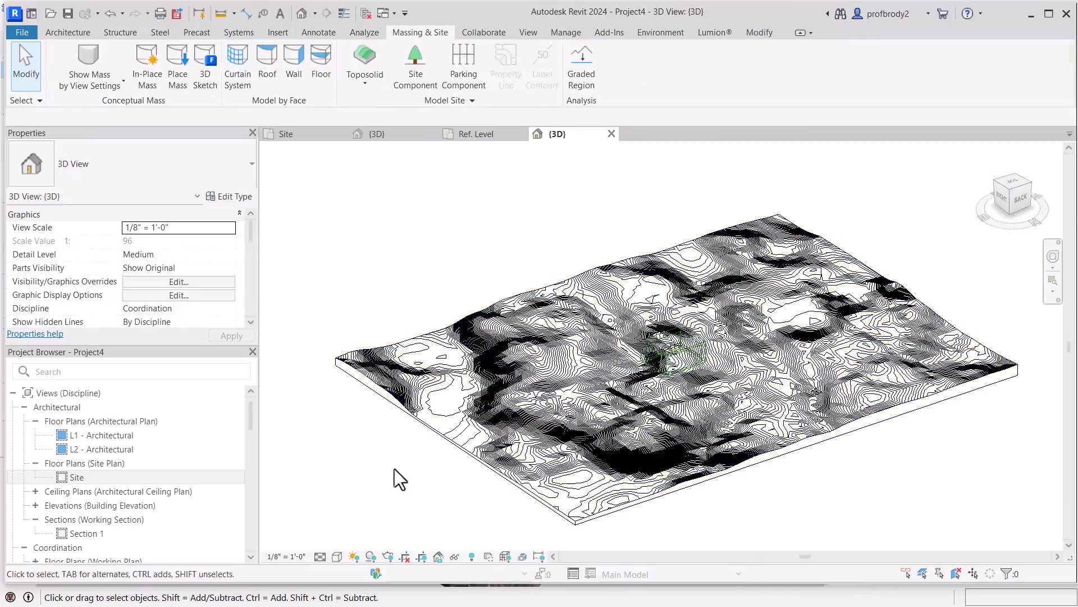
- Examine the toposolid's contour lines and solid edge up close and from a low angle
{"action": "scroll", "coordinate": [642, 415], "scroll_direction": "up", "scroll_amount": 3}
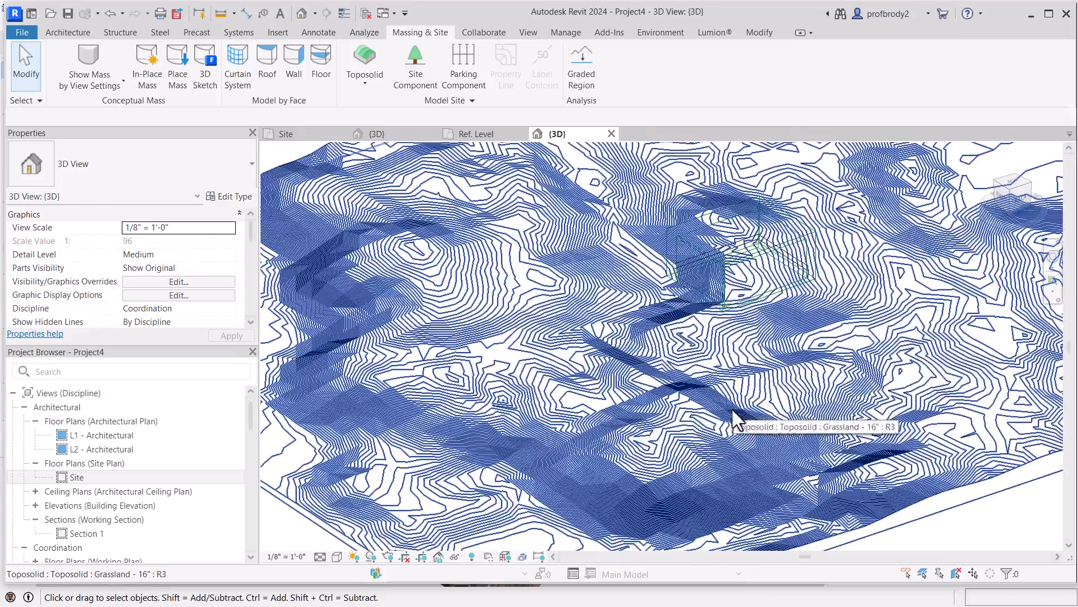
{"action": "middle_click_drag", "start_coordinate": [642, 406], "coordinate": [641, 355], "text": "shift"}
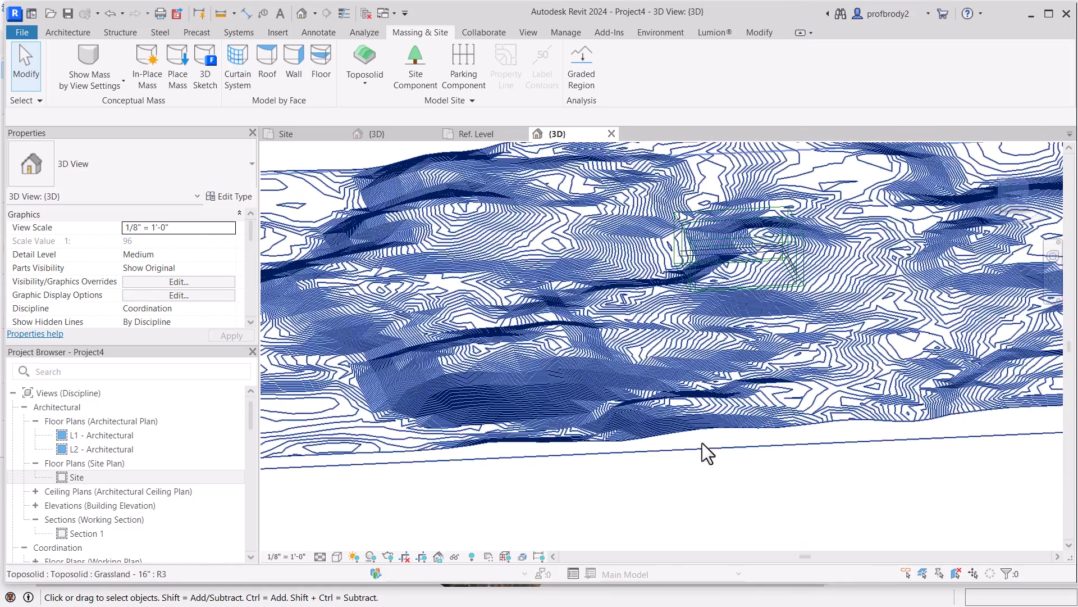
{"action": "left_click", "coordinate": [760, 447]}
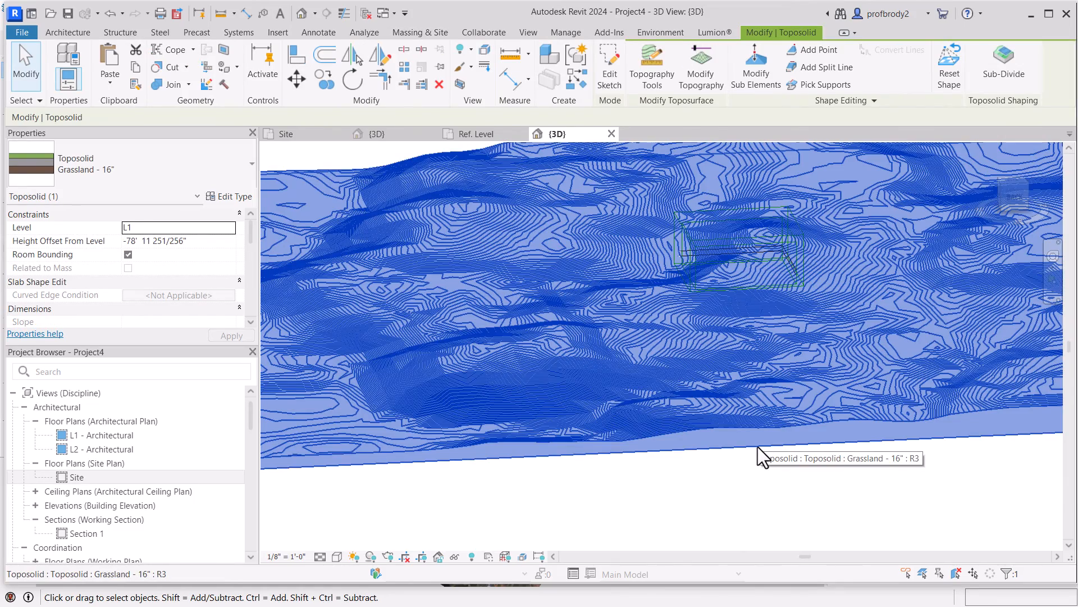
{"action": "scroll", "coordinate": [623, 416], "scroll_direction": "down", "scroll_amount": 5}
{"action": "middle_click_drag", "start_coordinate": [623, 415], "coordinate": [645, 500], "text": "shift"}
{"action": "left_click", "coordinate": [335, 457]}
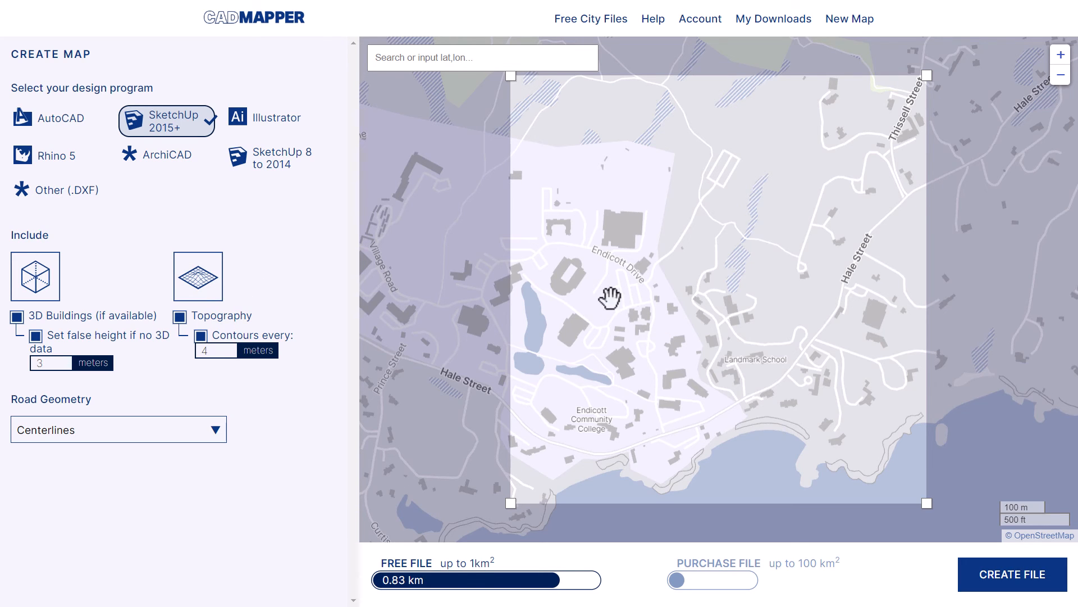
{"action": "scroll", "coordinate": [629, 300], "scroll_direction": "down", "scroll_amount": 1}
{"action": "scroll", "coordinate": [666, 298], "scroll_direction": "up", "scroll_amount": 1}
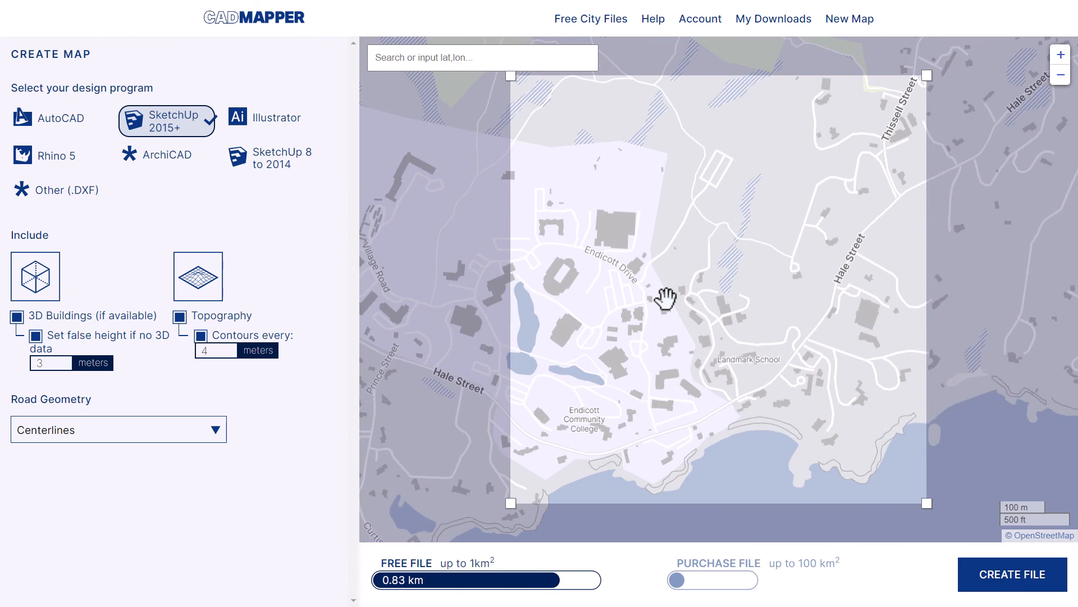
{"action": "scroll", "coordinate": [666, 298], "scroll_direction": "down", "scroll_amount": 1}
{"action": "scroll", "coordinate": [707, 351], "scroll_direction": "up", "scroll_amount": 1}
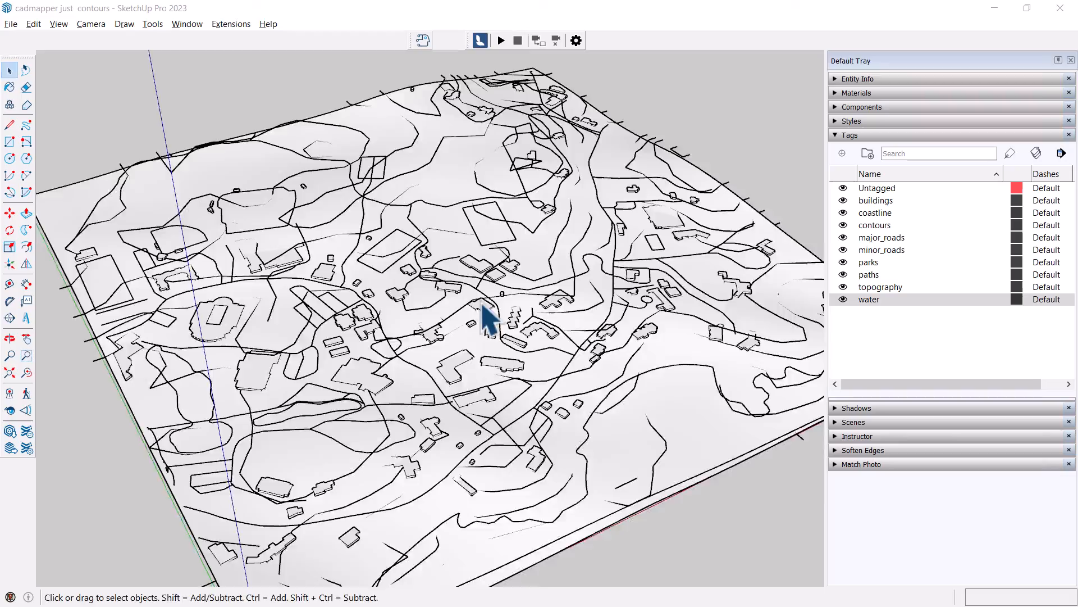
- In SketchUp, hide the topography and contours tags of the CADMAPPER site model
{"action": "middle_click_drag", "start_coordinate": [483, 306], "coordinate": [511, 264]}
{"action": "scroll", "coordinate": [513, 339], "scroll_direction": "down", "scroll_amount": 5}
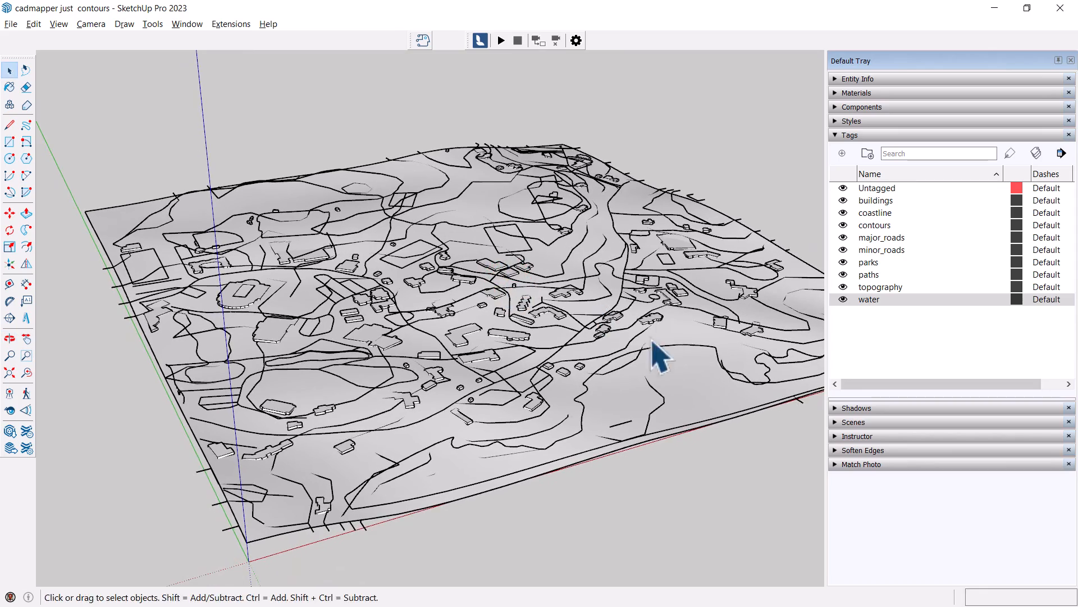
{"action": "mouse_move", "coordinate": [652, 356]}
{"action": "middle_mouse_down"}
{"action": "mouse_move", "coordinate": [633, 309]}
{"action": "mouse_move", "coordinate": [653, 343]}
{"action": "middle_mouse_up"}
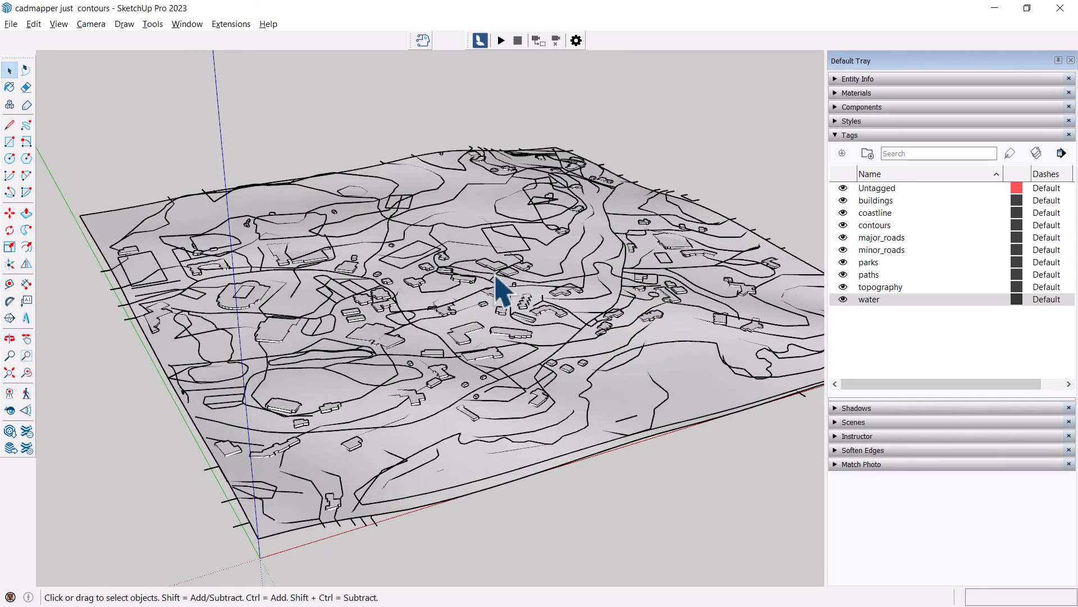
{"action": "left_click", "coordinate": [844, 286]}
{"action": "left_click", "coordinate": [844, 286]}
{"action": "left_click", "coordinate": [844, 287]}
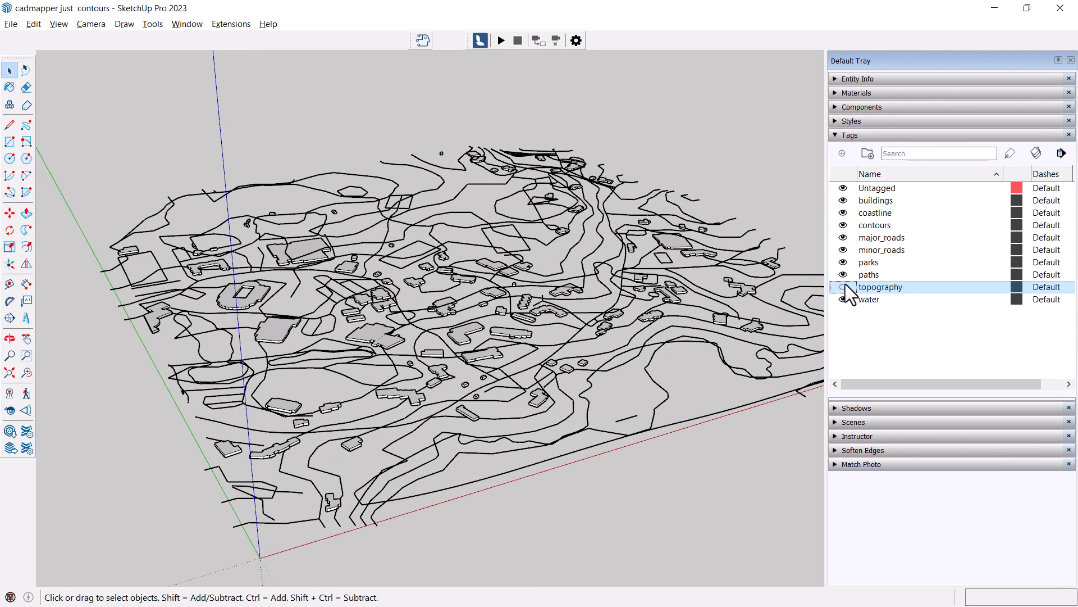
{"action": "left_click", "coordinate": [843, 224]}
{"action": "left_click", "coordinate": [844, 225]}
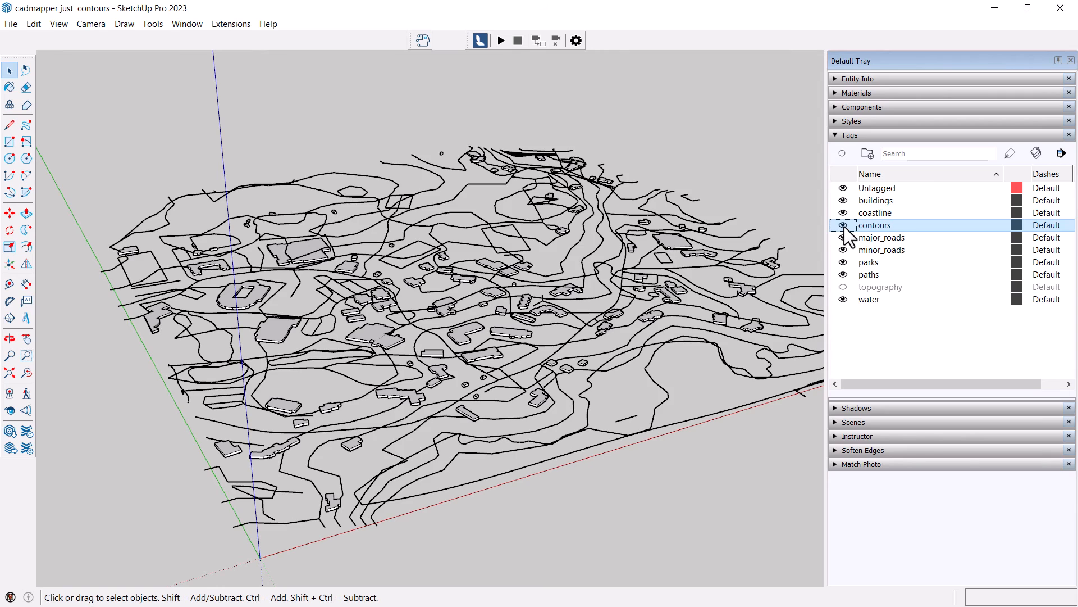
{"action": "left_click", "coordinate": [844, 225]}
- Hide the major_roads, minor_roads, parks, paths, coastline and water tags, keeping the buildings tag visible
{"action": "left_click", "coordinate": [844, 237]}
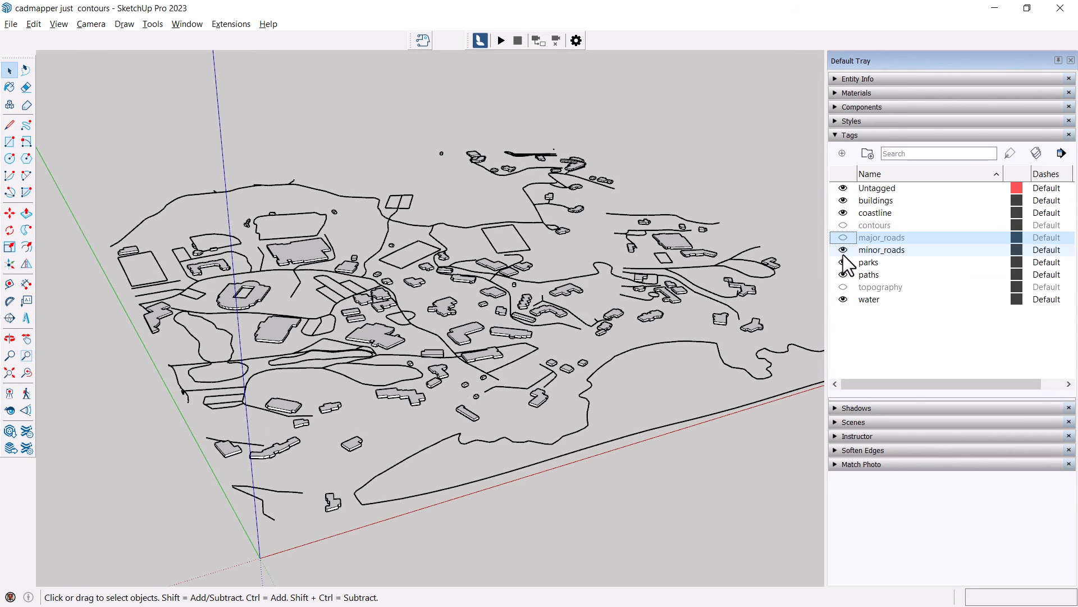
{"action": "left_click", "coordinate": [842, 255]}
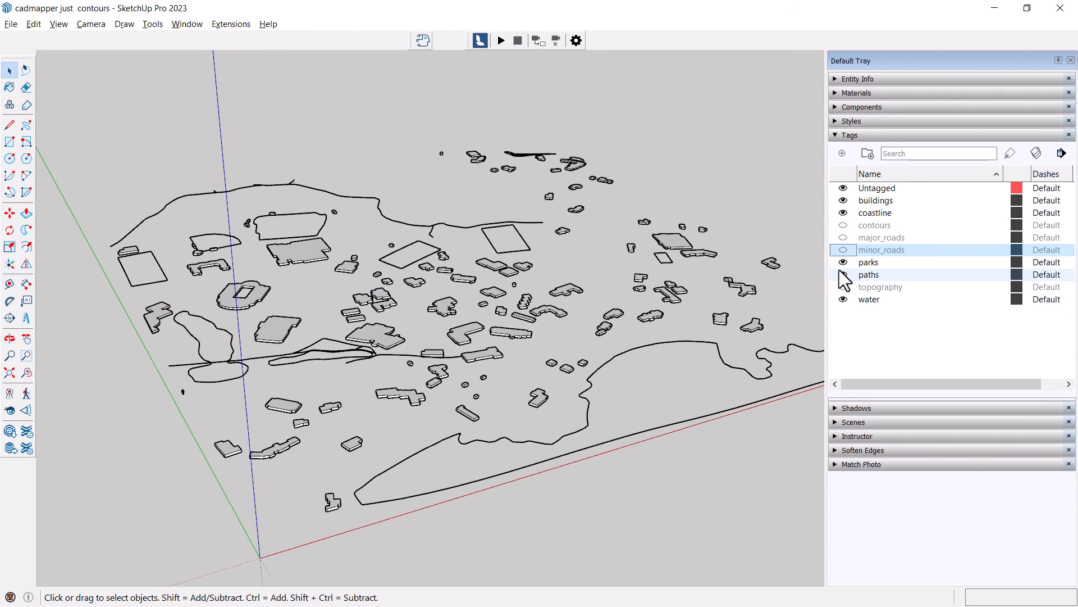
{"action": "left_click", "coordinate": [842, 262]}
{"action": "left_click", "coordinate": [842, 275]}
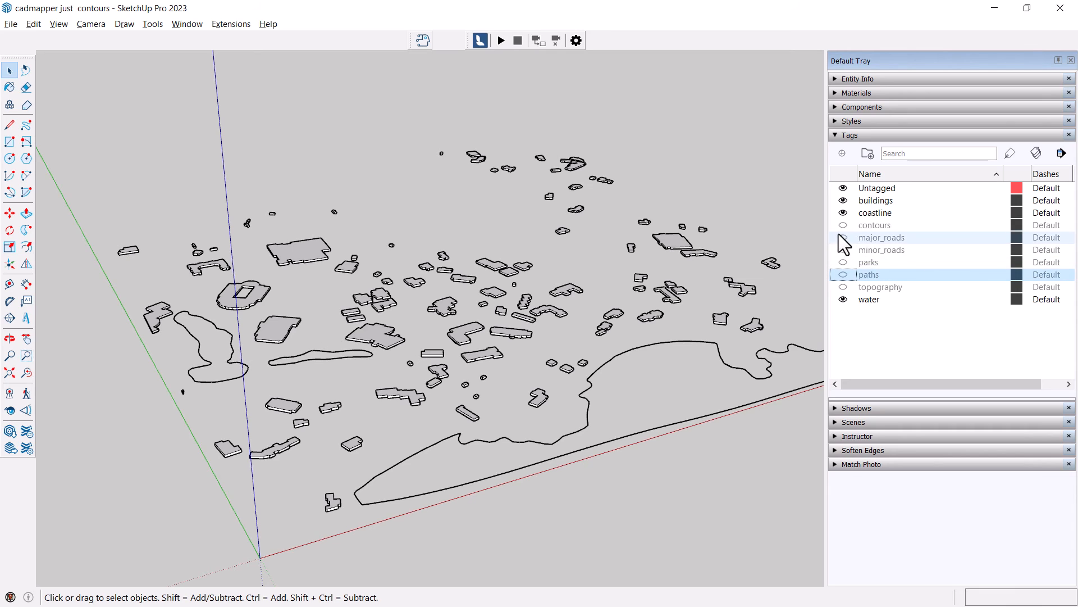
{"action": "left_click", "coordinate": [844, 212]}
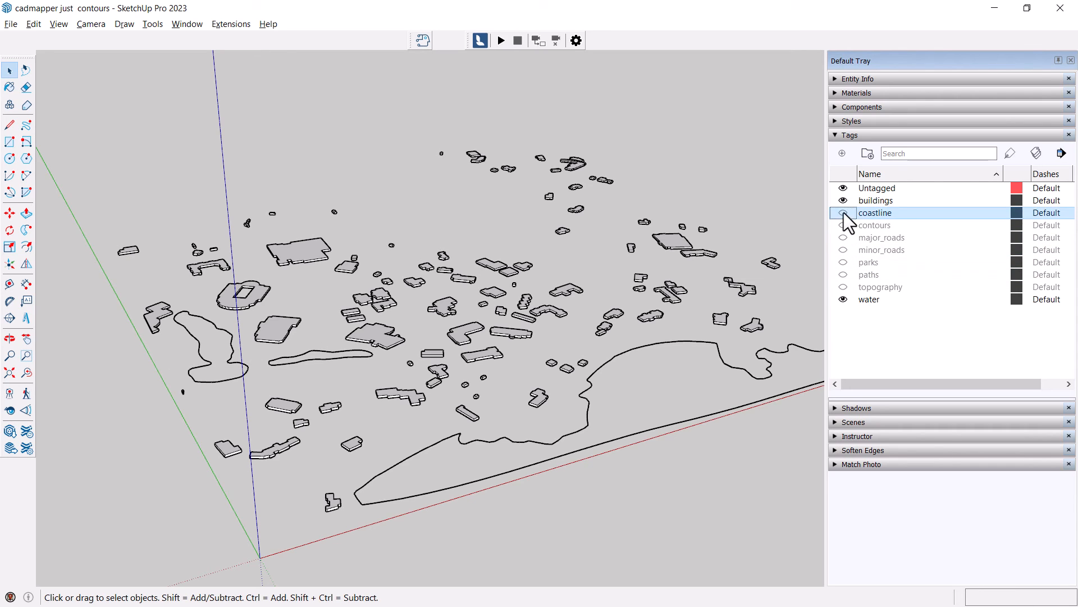
{"action": "left_click", "coordinate": [843, 300]}
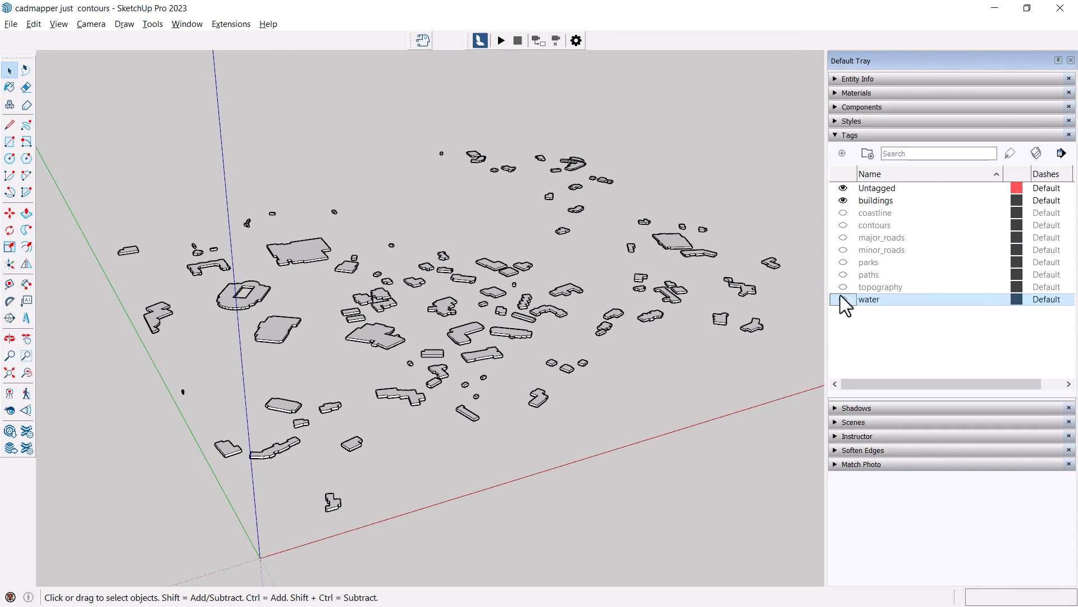
{"action": "left_click", "coordinate": [843, 189]}
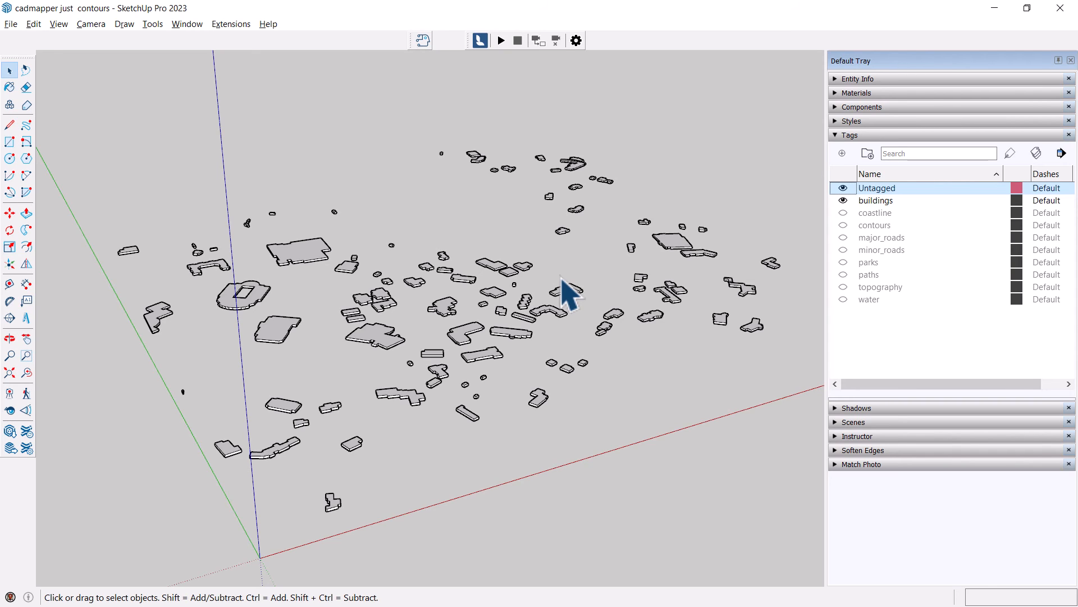
- Push/Pull the roof of the long building with the rounded front bay up about 8.97 m
{"action": "scroll", "coordinate": [524, 386], "scroll_direction": "up", "scroll_amount": 8}
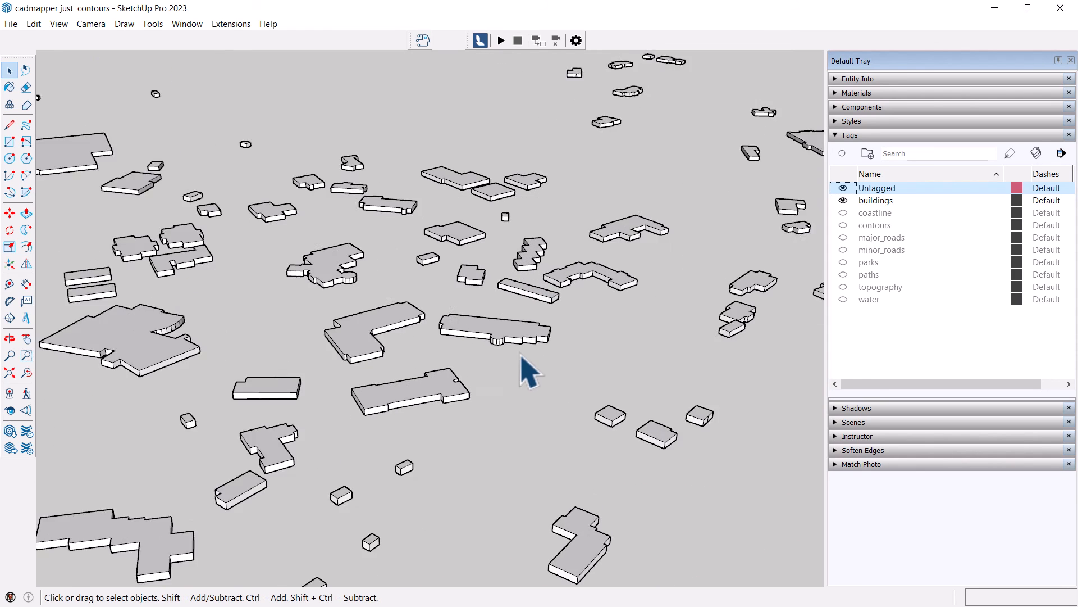
{"action": "scroll", "coordinate": [521, 357], "scroll_direction": "up", "scroll_amount": 6}
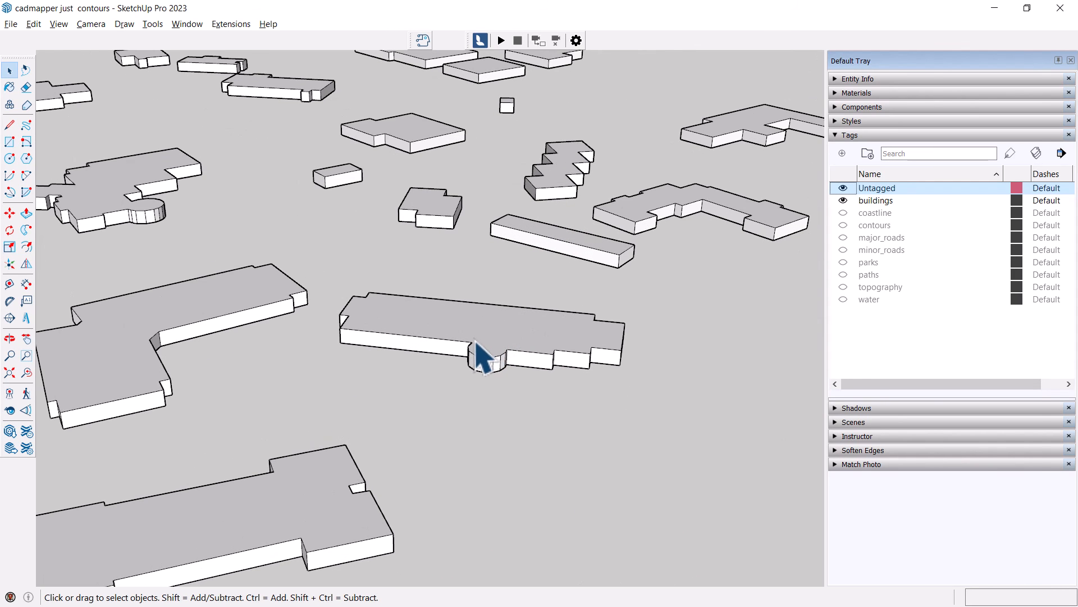
{"action": "double_click", "coordinate": [477, 356]}
{"action": "key", "text": "p"}
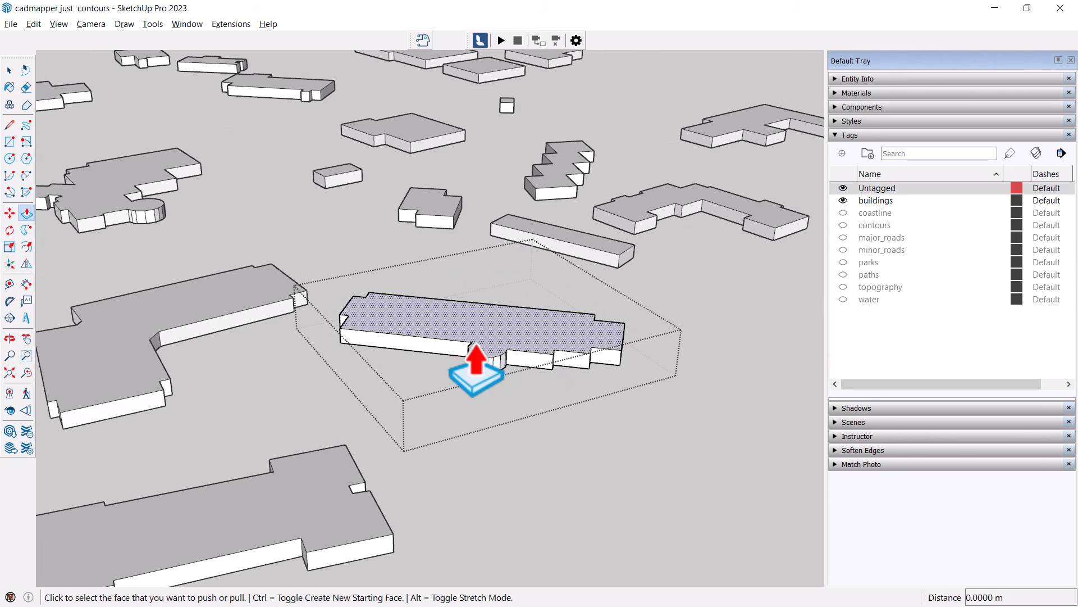
{"action": "left_click", "coordinate": [476, 359]}
{"action": "left_click", "coordinate": [479, 316]}
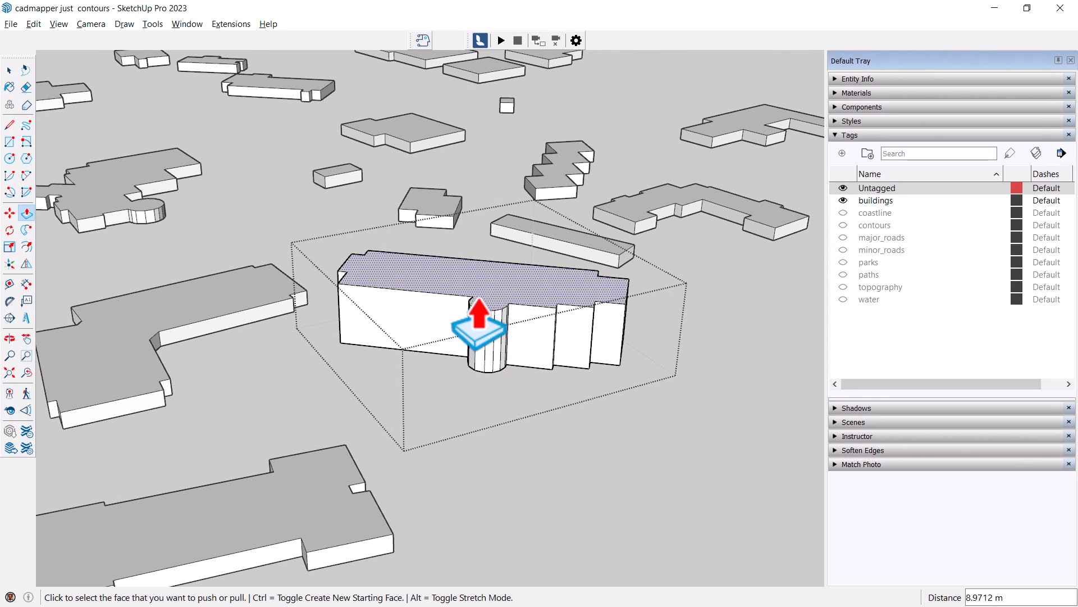
- Push/Pull the roof of the adjacent L-shaped building up about 15.2 m
{"action": "key", "text": "space"}
{"action": "double_click", "coordinate": [238, 310]}
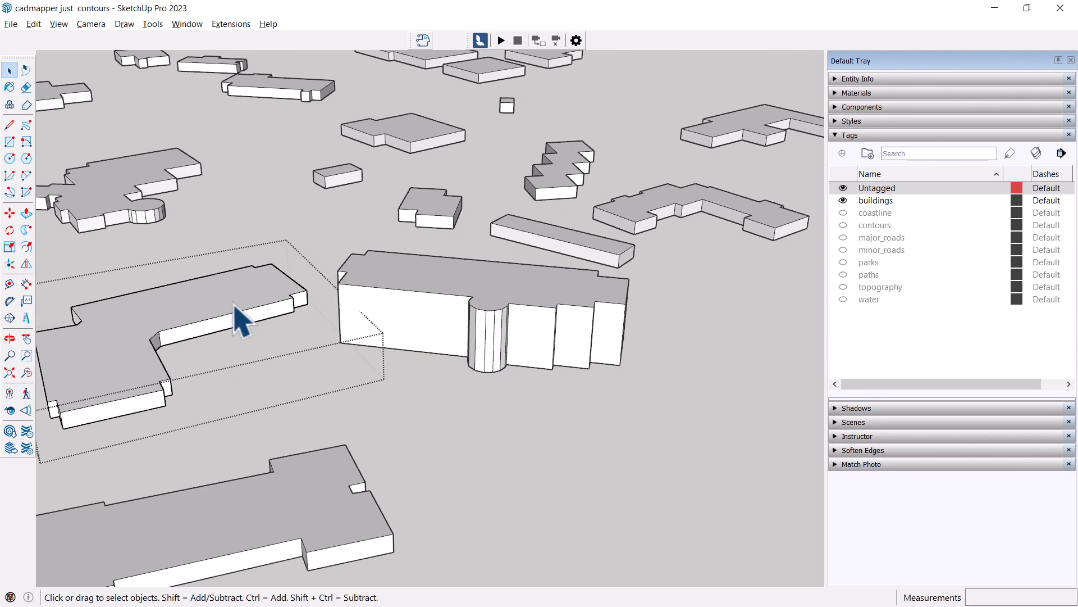
{"action": "key", "text": "p"}
{"action": "left_click", "coordinate": [234, 306]}
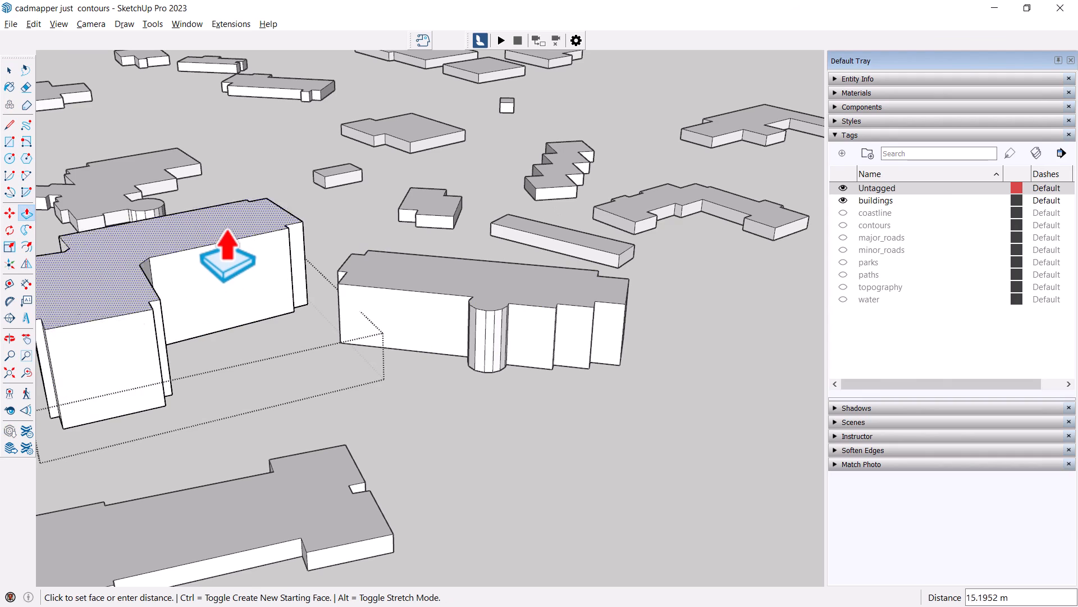
{"action": "left_click", "coordinate": [228, 273]}
{"action": "middle_click_drag", "start_coordinate": [551, 288], "coordinate": [396, 317]}
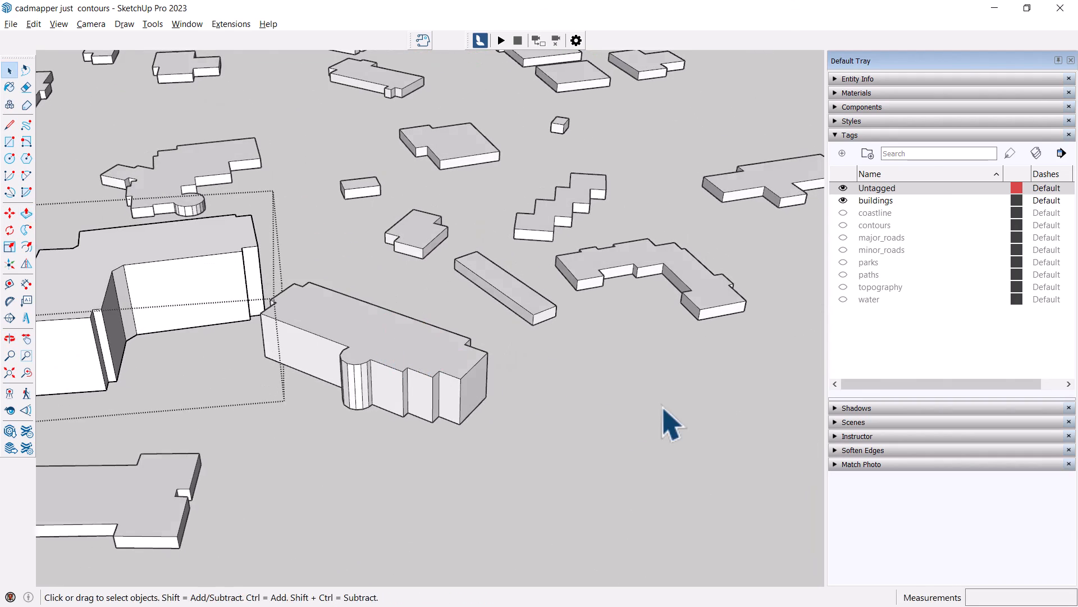
{"action": "scroll", "coordinate": [618, 399], "scroll_direction": "down", "scroll_amount": 8}
{"action": "middle_click_drag", "start_coordinate": [612, 380], "coordinate": [694, 371]}
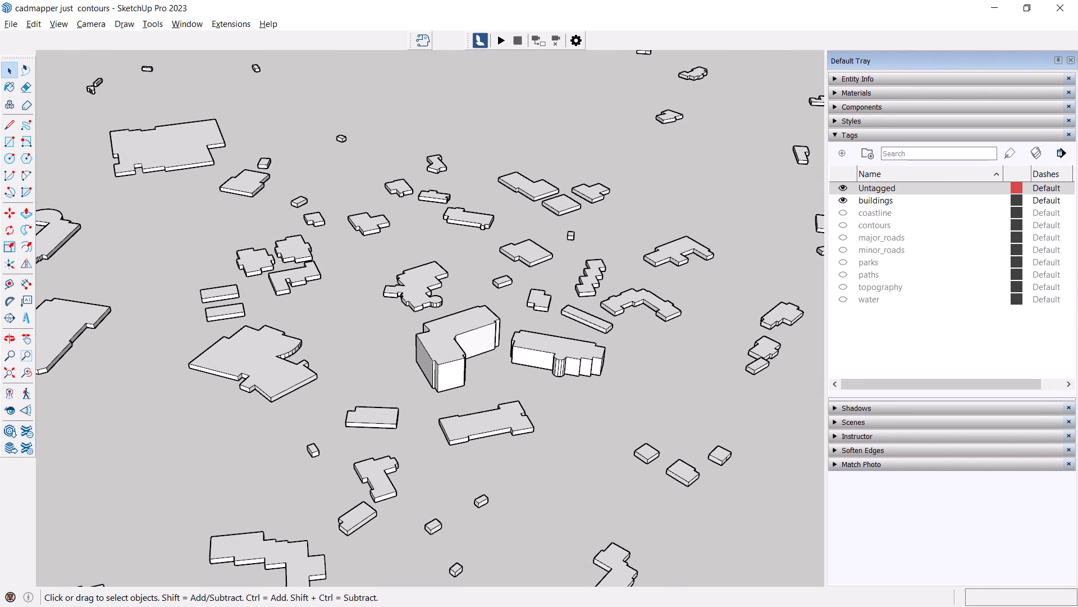
- Switch to Revit and examine the imported CADMAPPER buildings, roads and terrain mesh up close in the 3D view
{"action": "key", "text": "alt+Tab"}
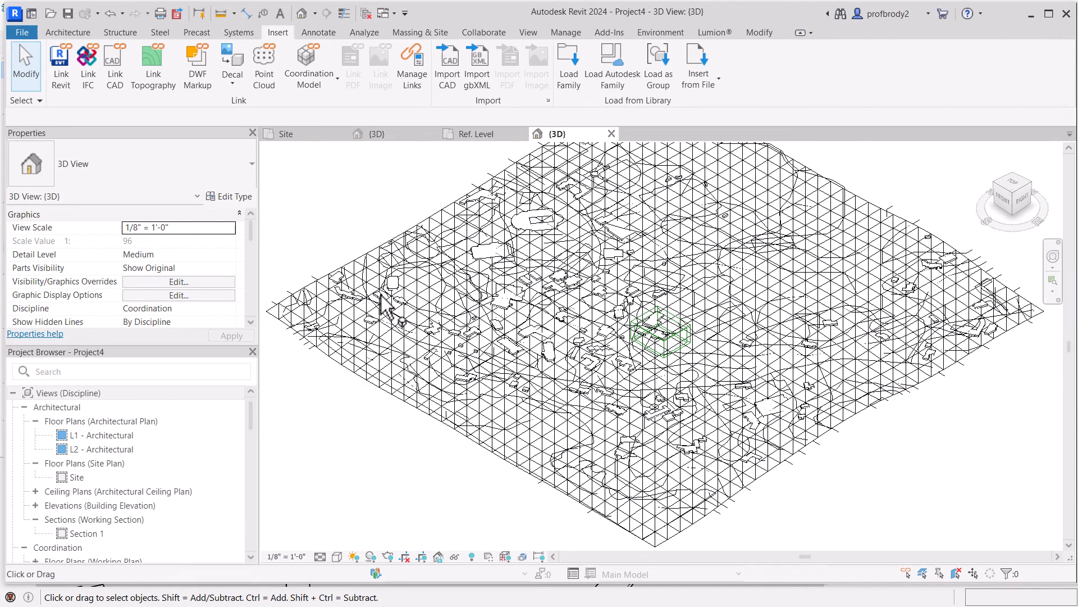
{"action": "scroll", "coordinate": [486, 354], "scroll_direction": "up", "scroll_amount": 1}
{"action": "scroll", "coordinate": [693, 374], "scroll_direction": "up", "scroll_amount": 1}
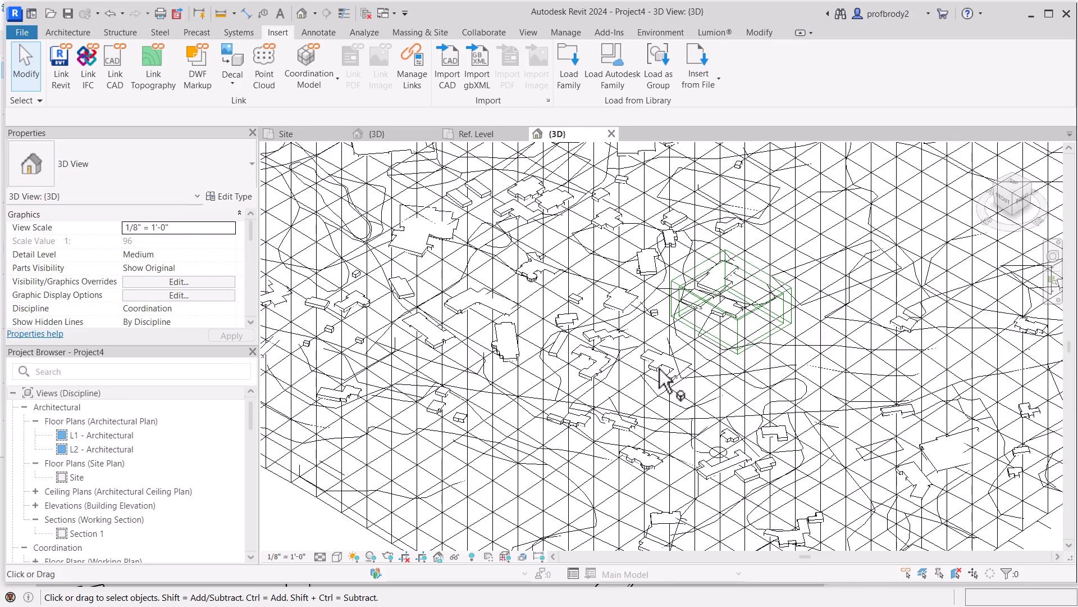
{"action": "scroll", "coordinate": [654, 376], "scroll_direction": "up", "scroll_amount": 1}
{"action": "scroll", "coordinate": [687, 414], "scroll_direction": "up", "scroll_amount": 1}
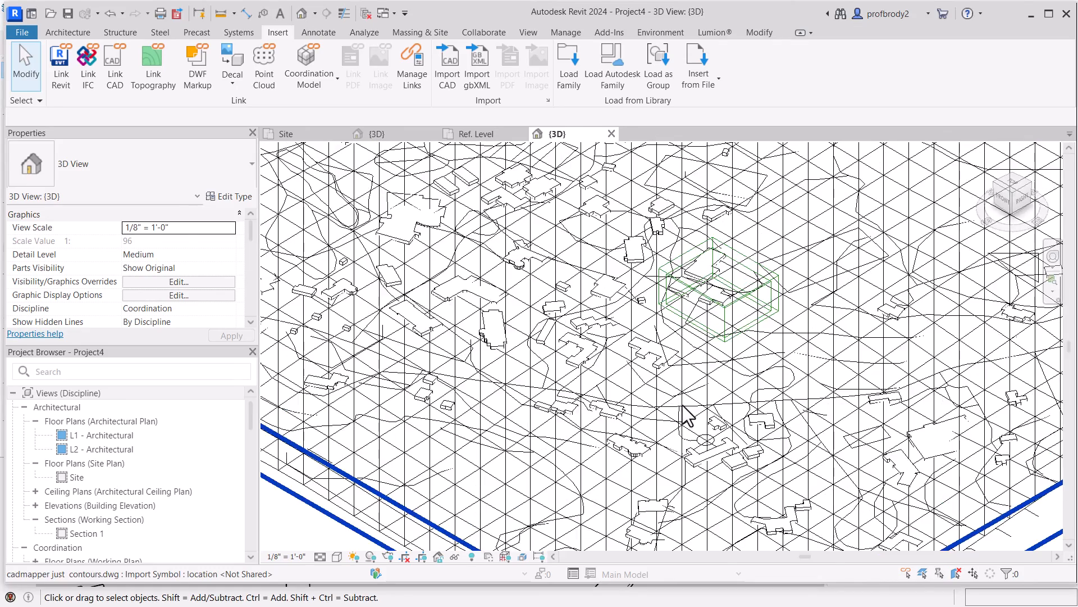
{"action": "scroll", "coordinate": [695, 427], "scroll_direction": "up", "scroll_amount": 1}
{"action": "scroll", "coordinate": [697, 434], "scroll_direction": "up", "scroll_amount": 1}
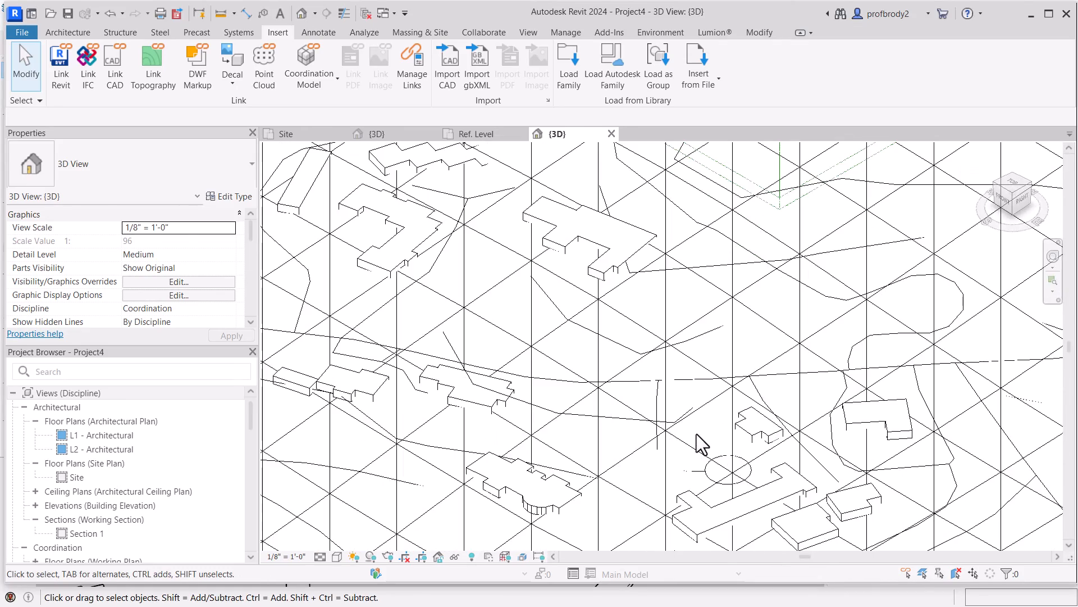
{"action": "scroll", "coordinate": [695, 432], "scroll_direction": "down", "scroll_amount": 6}
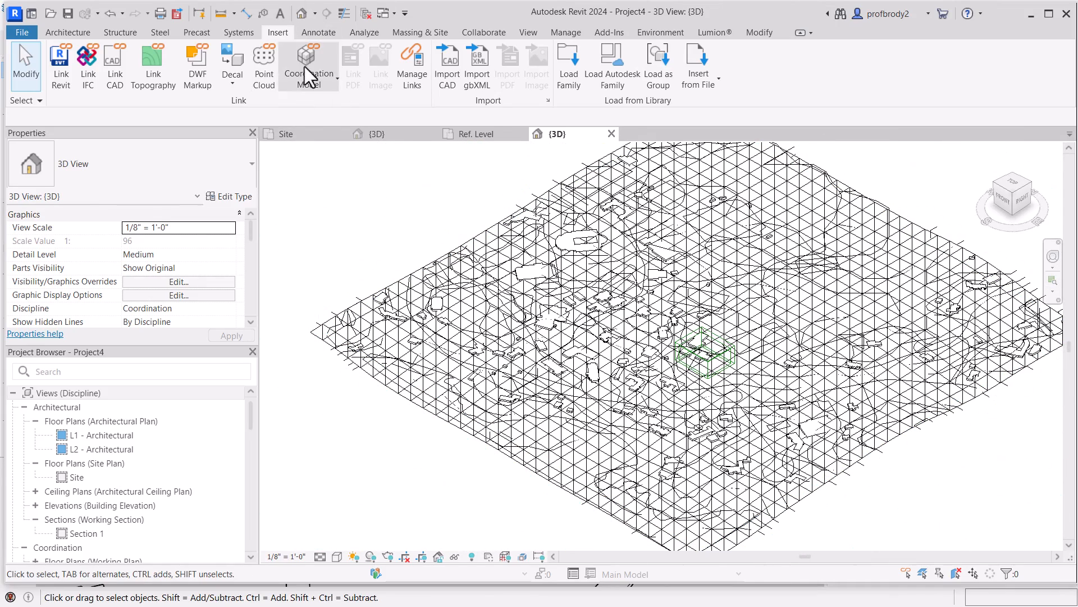
- Start creating a toposolid from import, picking the cadmapper just contours.dwg symbol as the source
{"action": "left_click", "coordinate": [418, 31]}
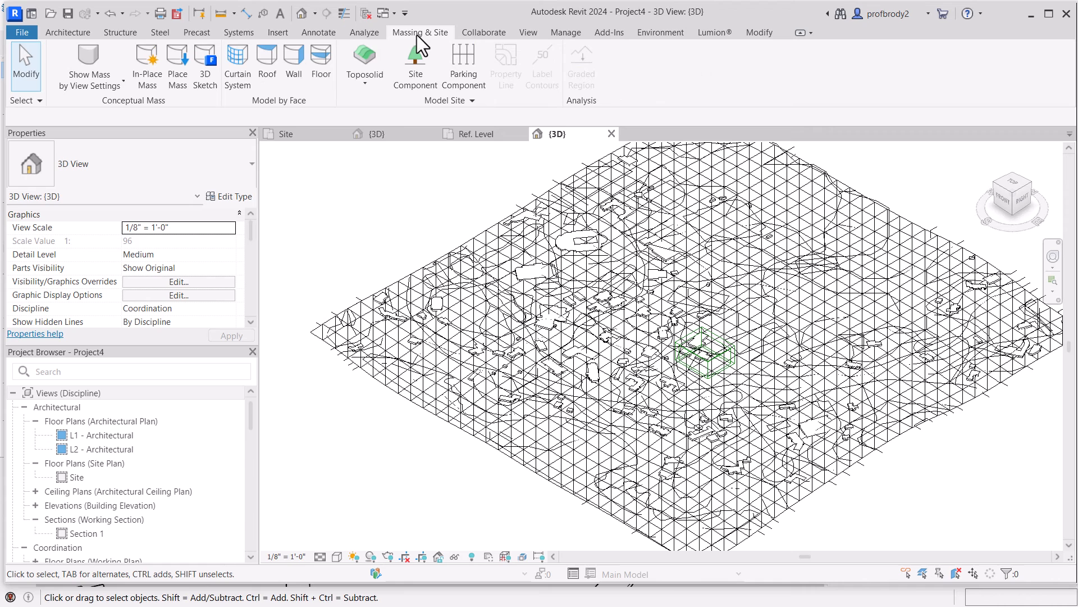
{"action": "left_click", "coordinate": [372, 79]}
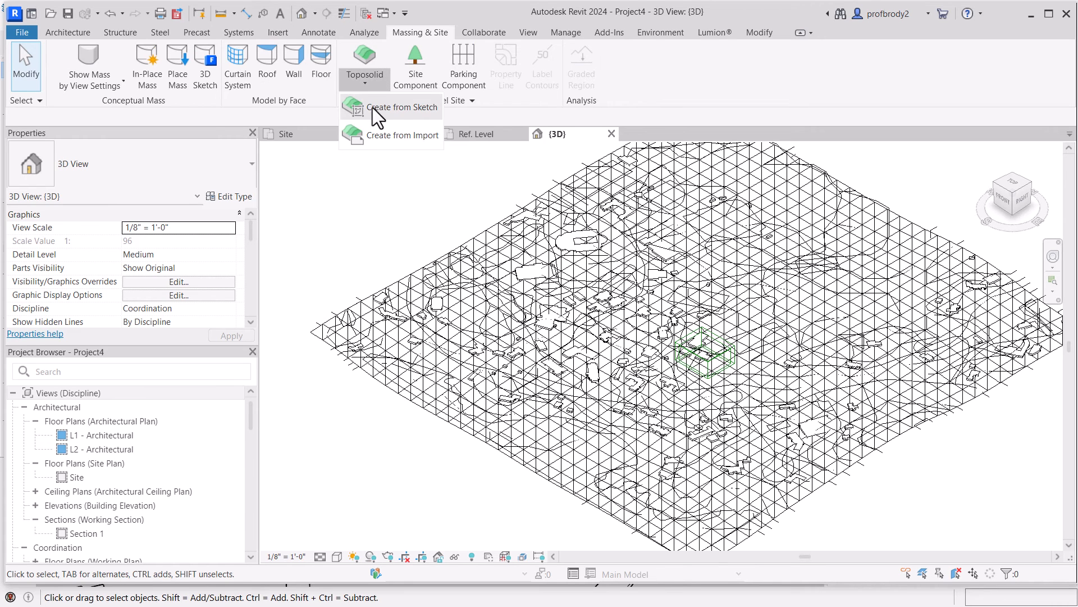
{"action": "left_click", "coordinate": [384, 137]}
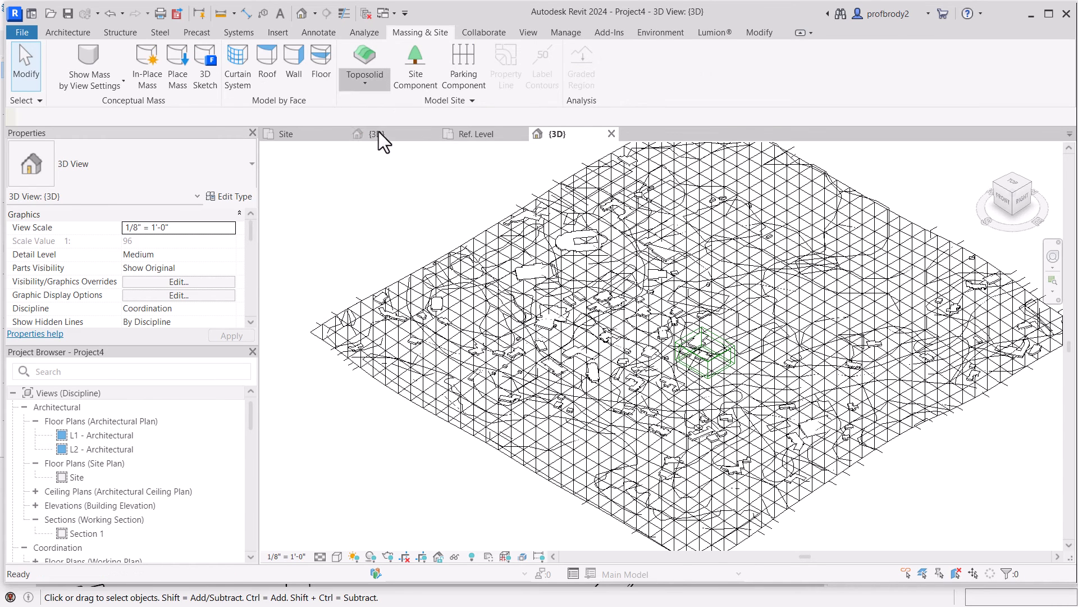
{"action": "left_click", "coordinate": [482, 396]}
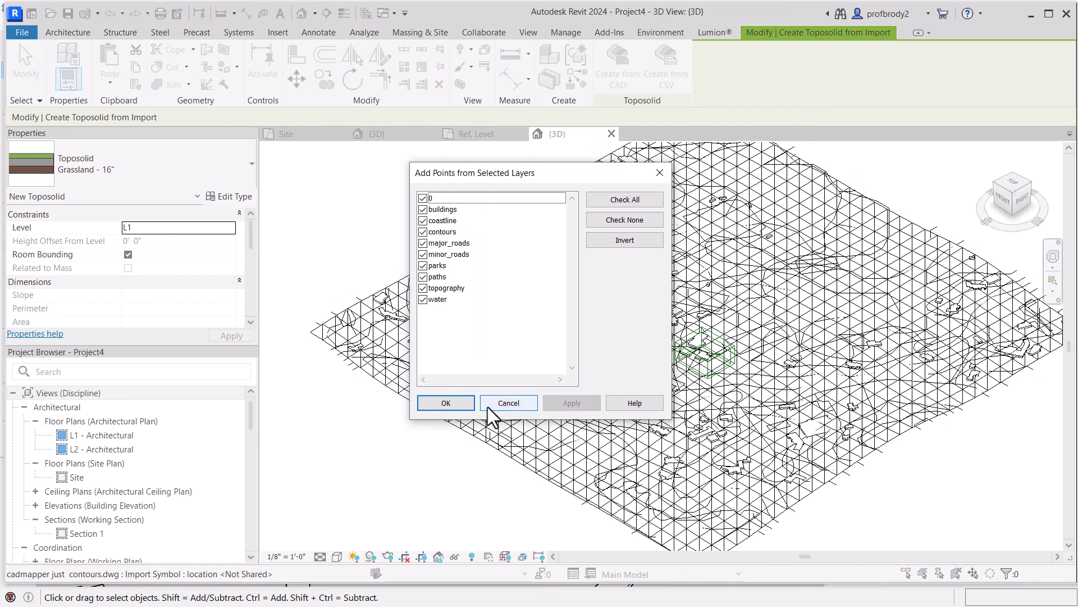
- Exclude every import layer except topography from the point source and generate the Grassland - 16" toposolid
{"action": "left_click", "coordinate": [423, 300]}
{"action": "left_click", "coordinate": [423, 276]}
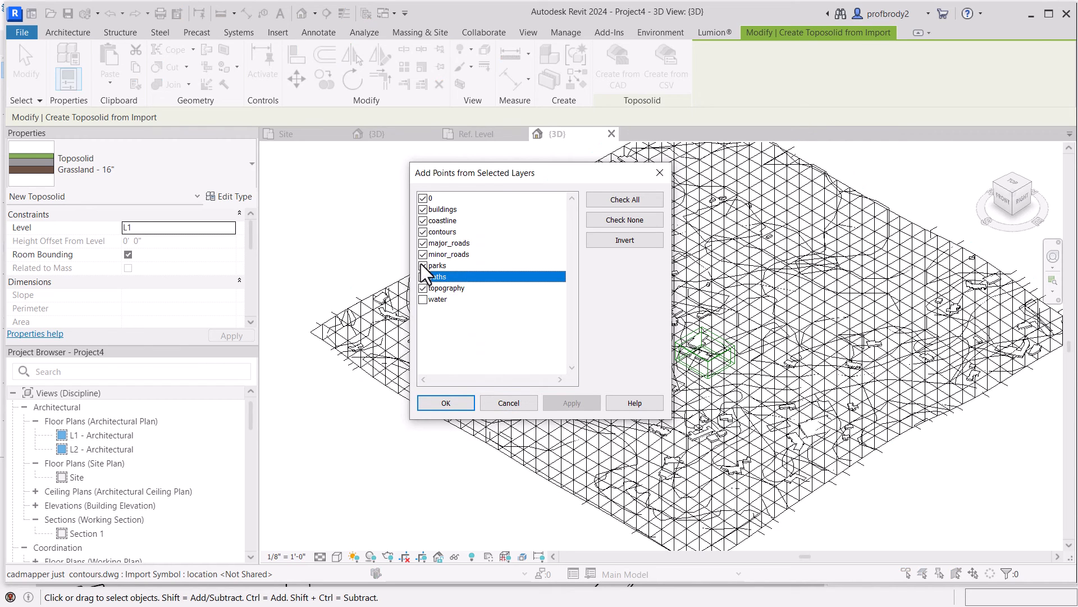
{"action": "left_click", "coordinate": [423, 265]}
{"action": "left_click", "coordinate": [423, 254]}
{"action": "left_click", "coordinate": [422, 243]}
{"action": "left_click", "coordinate": [423, 232]}
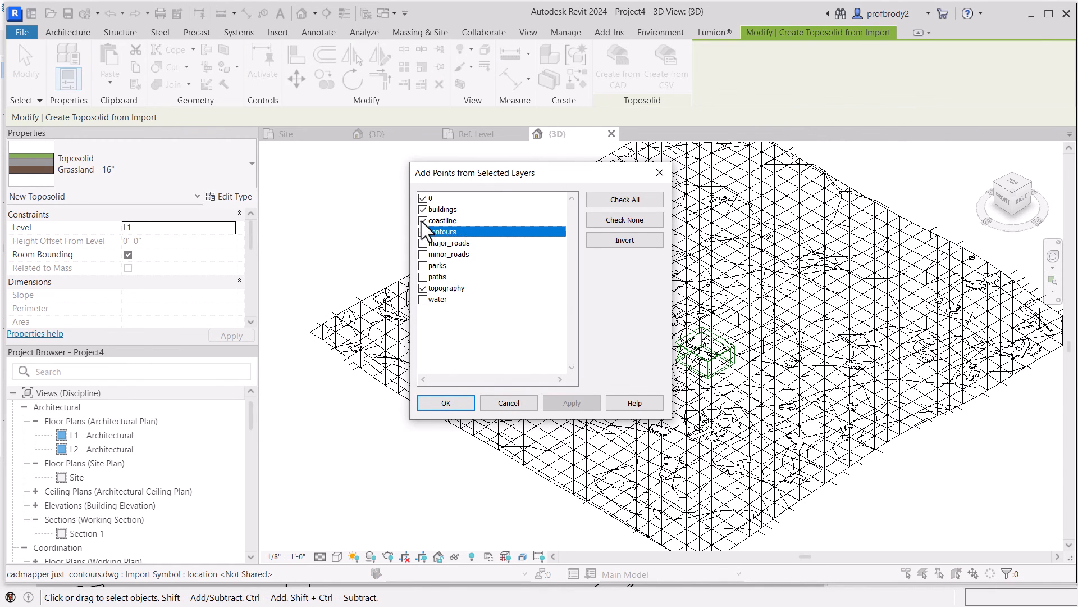
{"action": "left_click", "coordinate": [423, 220]}
{"action": "left_click", "coordinate": [423, 209]}
{"action": "left_click", "coordinate": [423, 198]}
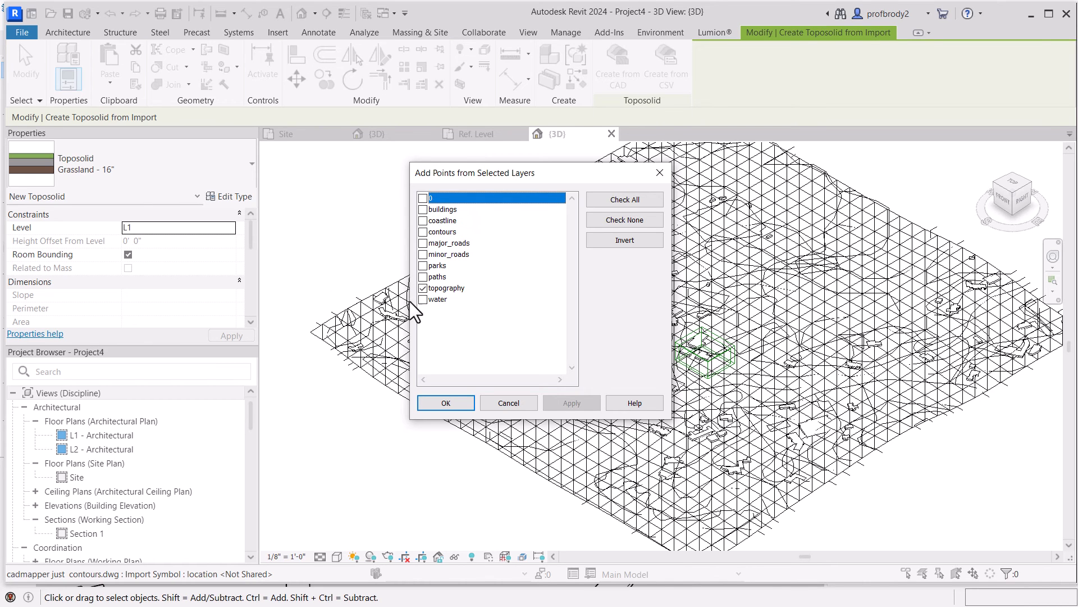
{"action": "left_click", "coordinate": [447, 405]}
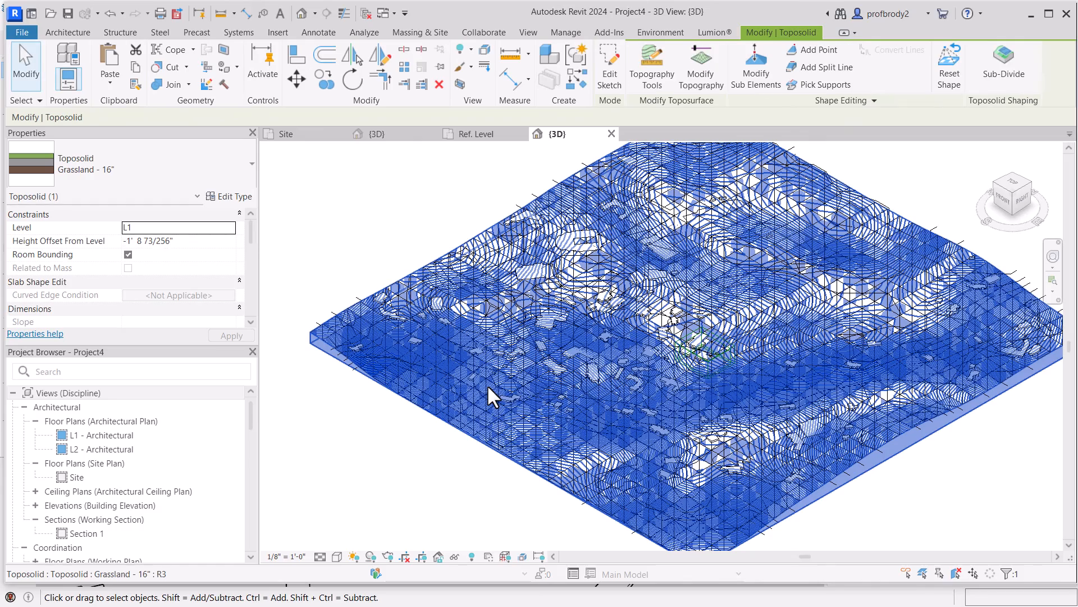
- Hide the DWG's coastline, contours, major_roads, minor_roads, parks, paths, topography and water layers in the 3D view, keeping 0 and buildings visible
{"action": "scroll", "coordinate": [561, 351], "scroll_direction": "up", "scroll_amount": 2}
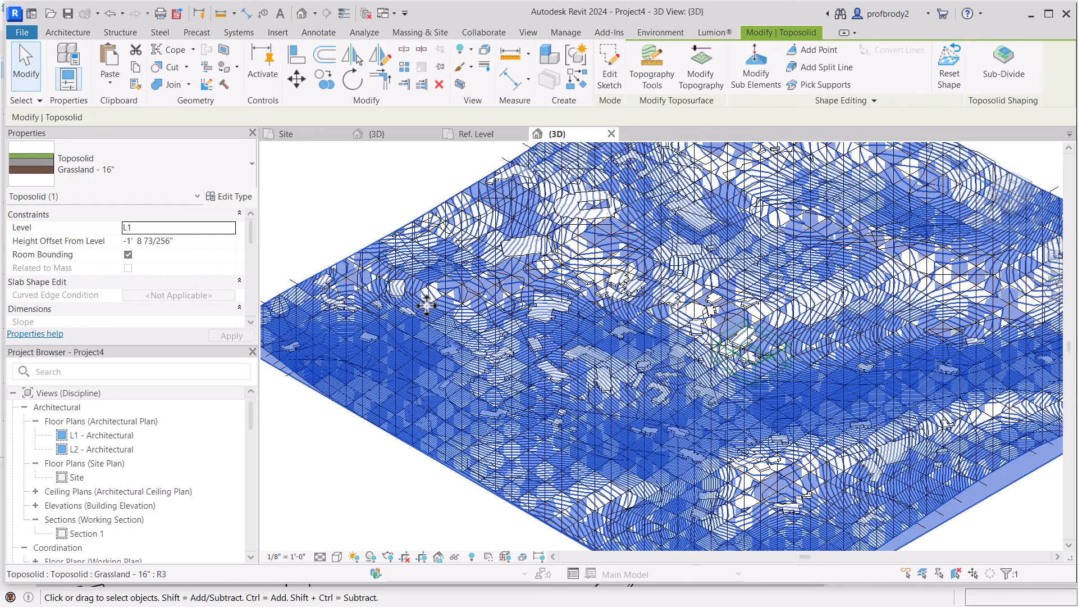
{"action": "left_click", "coordinate": [349, 180]}
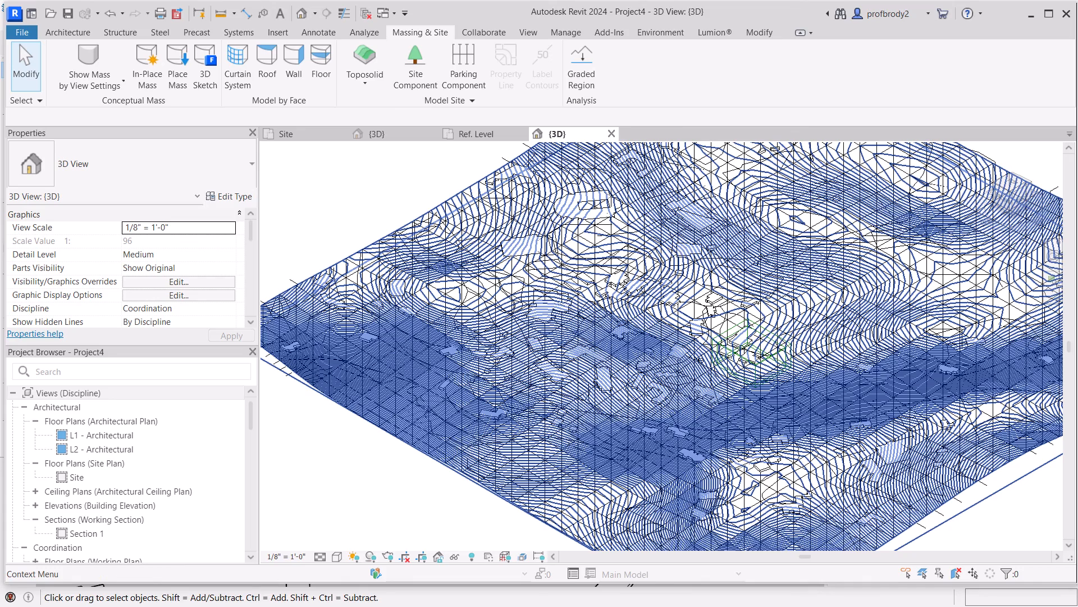
{"action": "key", "text": "v"}
{"action": "key", "text": "v"}
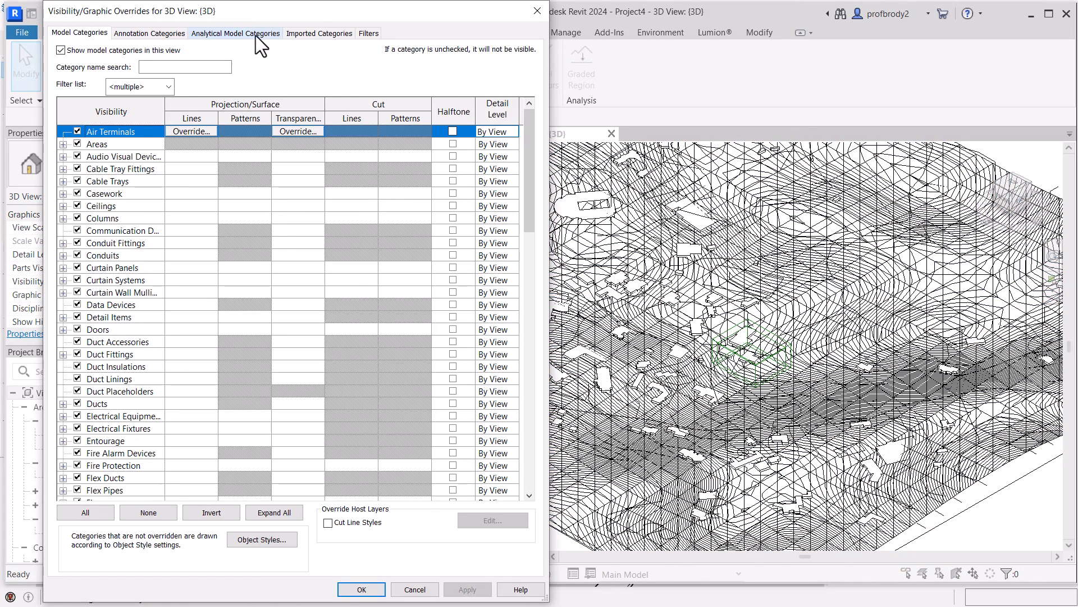
{"action": "left_click", "coordinate": [328, 35]}
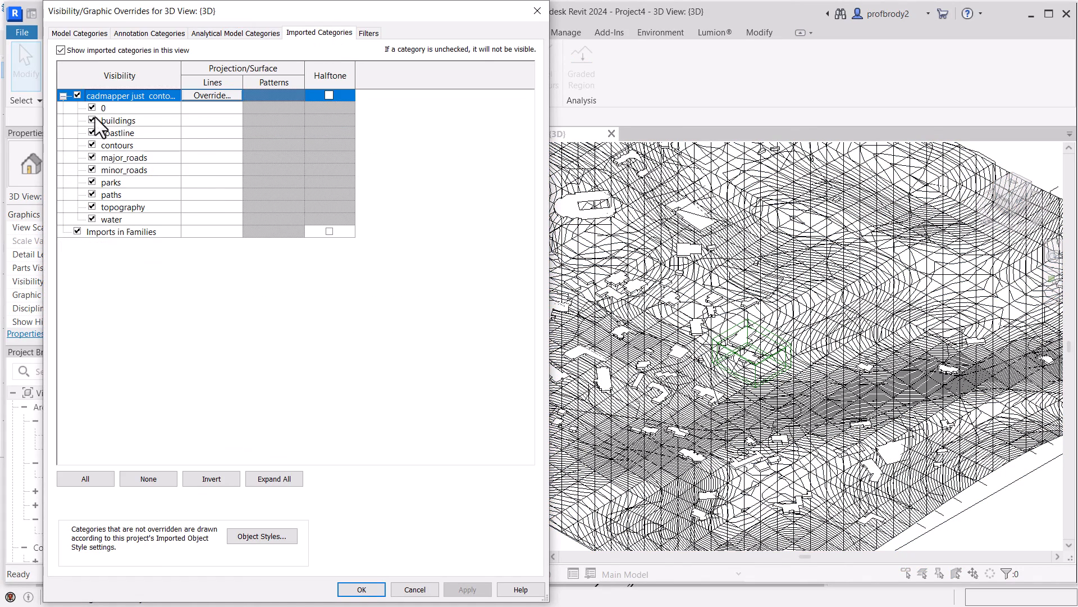
{"action": "left_click", "coordinate": [109, 106]}
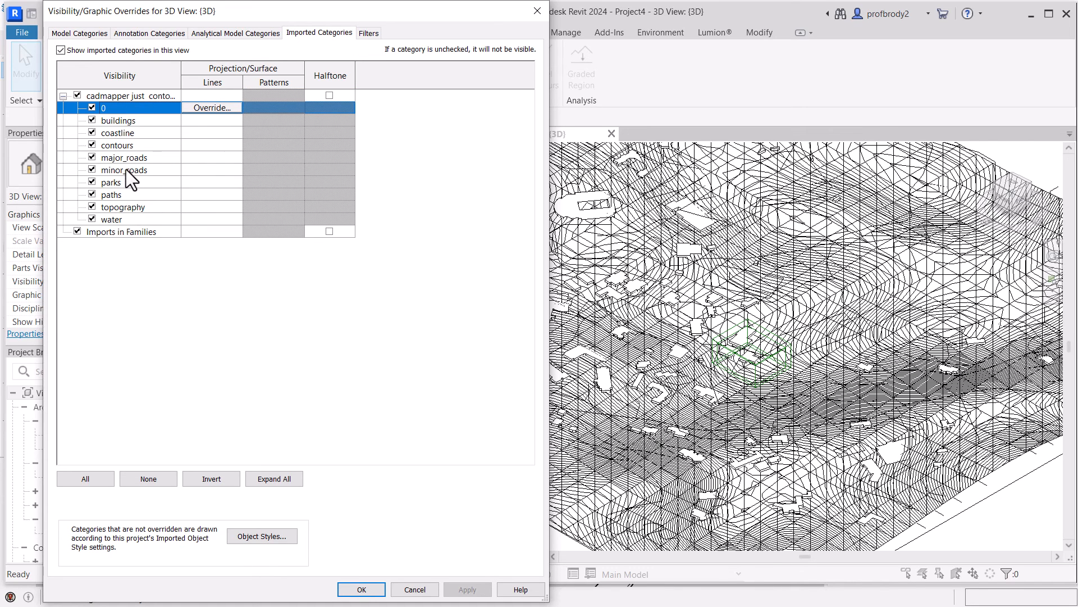
{"action": "left_click", "coordinate": [110, 133]}
{"action": "left_click", "coordinate": [120, 218], "text": "shift"}
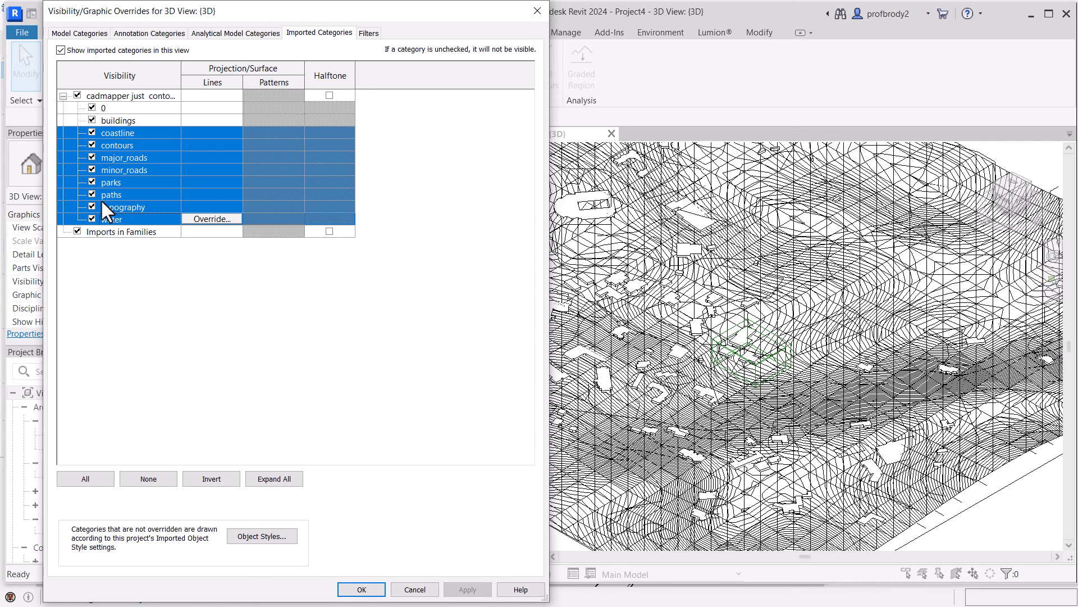
{"action": "left_click", "coordinate": [91, 193]}
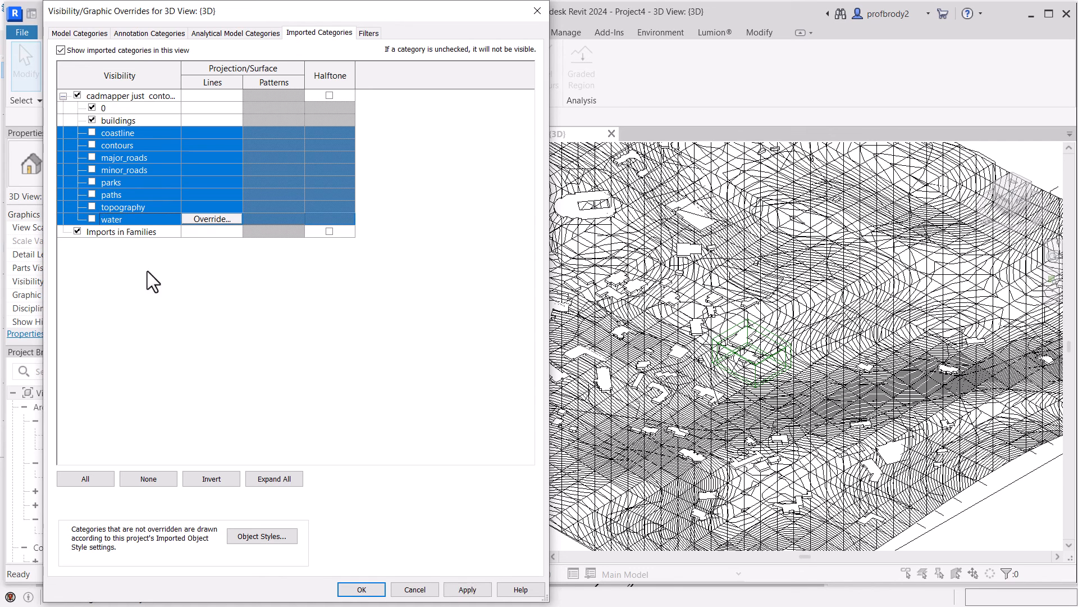
{"action": "left_click", "coordinate": [461, 589]}
{"action": "left_click", "coordinate": [376, 589]}
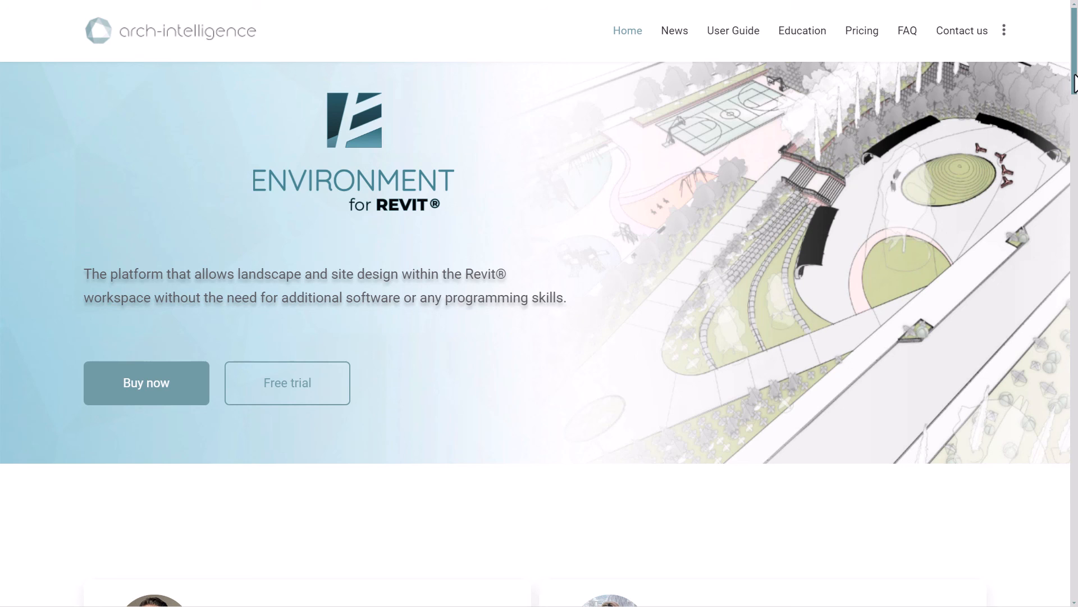
- On the arch-intelligence website, review the ENVIRONMENT for Revit home page, including its testimonials, client list, mission and approach sections
{"action": "scroll", "coordinate": [1076, 87], "scroll_direction": "down", "scroll_amount": 2}
{"action": "scroll", "coordinate": [1076, 88], "scroll_direction": "down", "scroll_amount": 3}
{"action": "scroll", "coordinate": [539, 320], "scroll_direction": "down", "scroll_amount": 8}
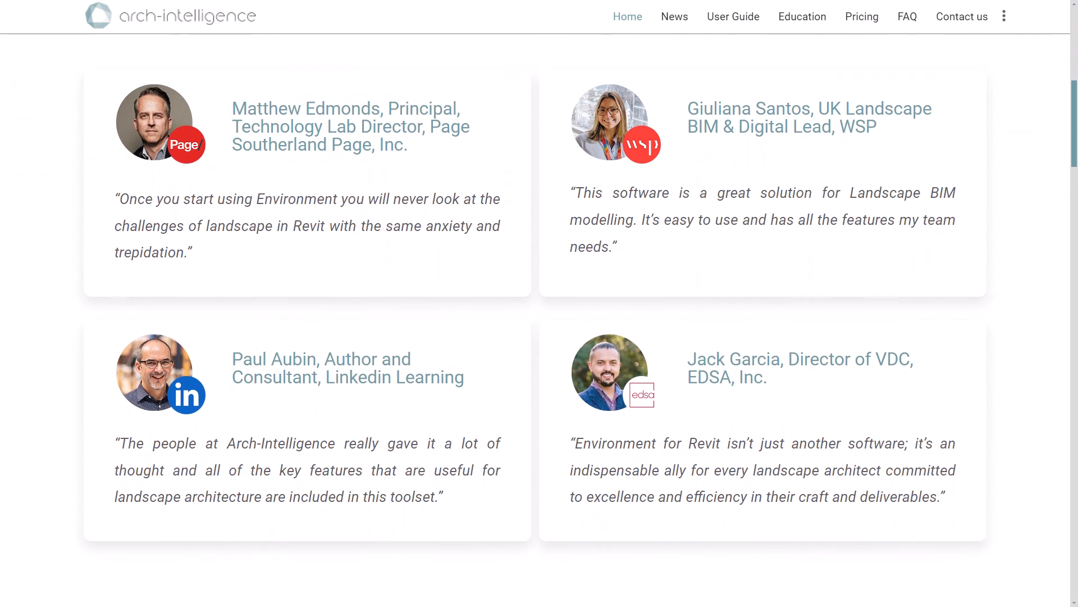
{"action": "scroll", "coordinate": [539, 321], "scroll_direction": "down", "scroll_amount": 7}
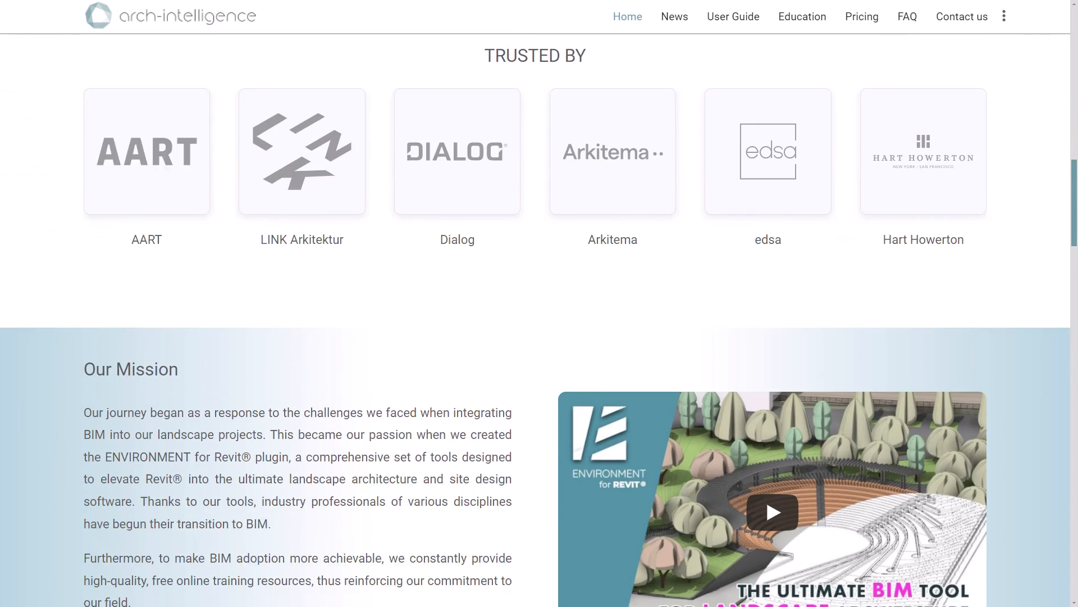
{"action": "scroll", "coordinate": [539, 320], "scroll_direction": "down", "scroll_amount": 2}
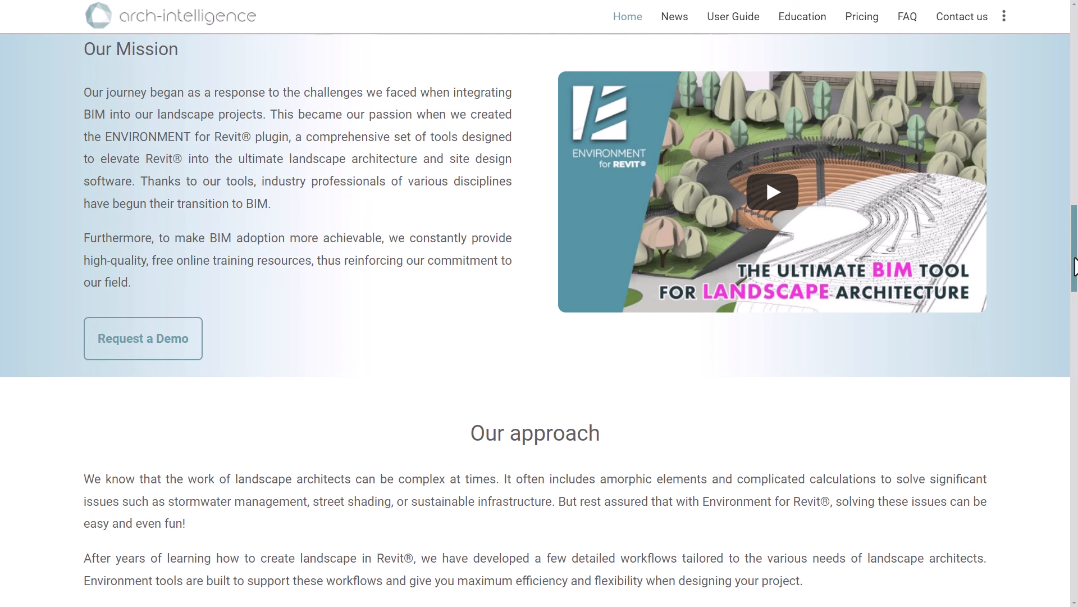
{"action": "mouse_move", "coordinate": [1077, 258]}
{"action": "left_mouse_down"}
{"action": "mouse_move", "coordinate": [1077, 315]}
{"action": "mouse_move", "coordinate": [1077, 246]}
{"action": "left_mouse_up"}
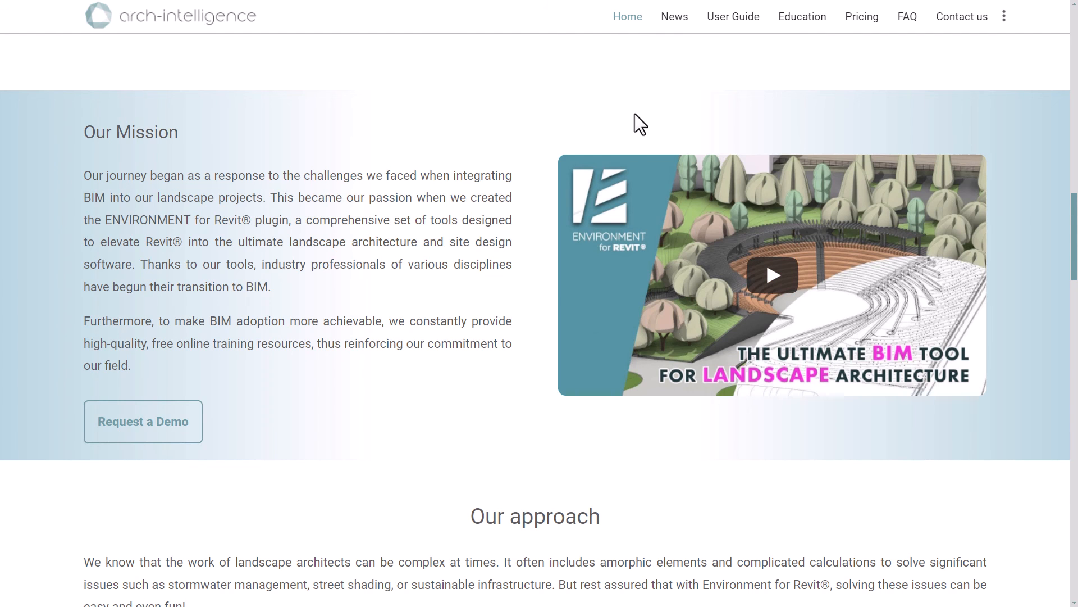
{"action": "scroll", "coordinate": [646, 113], "scroll_direction": "up", "scroll_amount": 10}
{"action": "scroll", "coordinate": [535, 188], "scroll_direction": "up", "scroll_amount": 8}
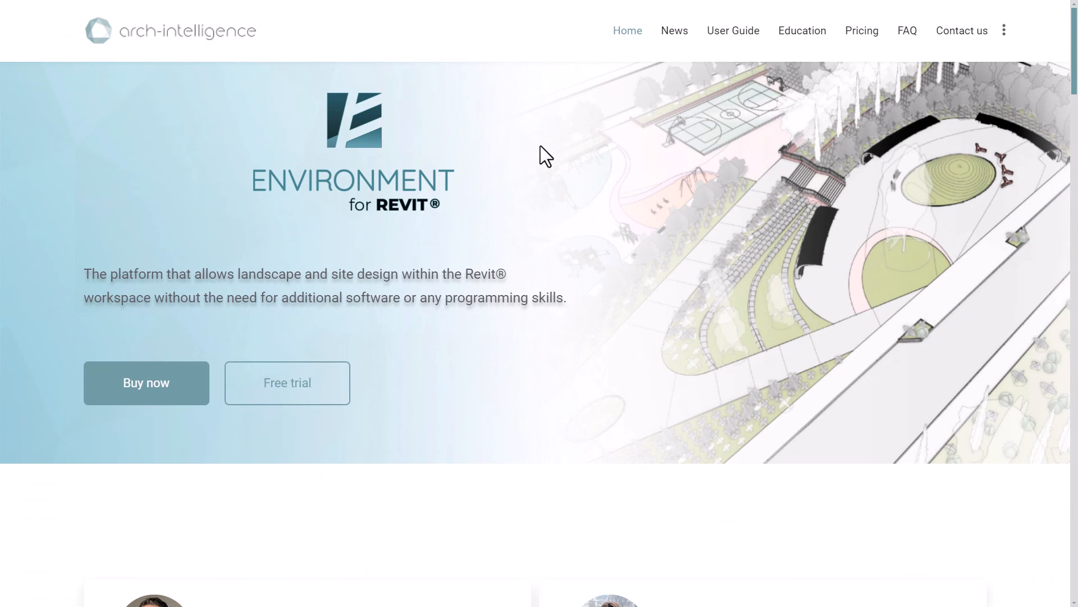